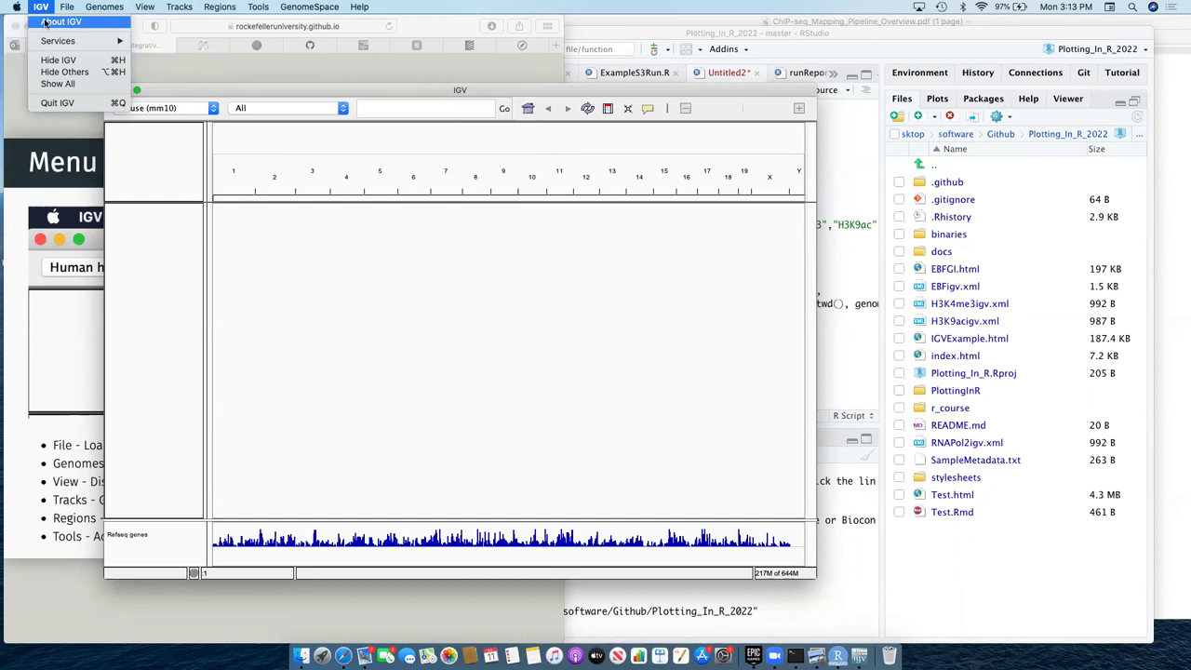
Look through IGV's menu commands for files, genomes, tracks and help, and its genome list, keeping Mouse (mm10) selected.
{"action": "mouse_move", "coordinate": [67, 6]}
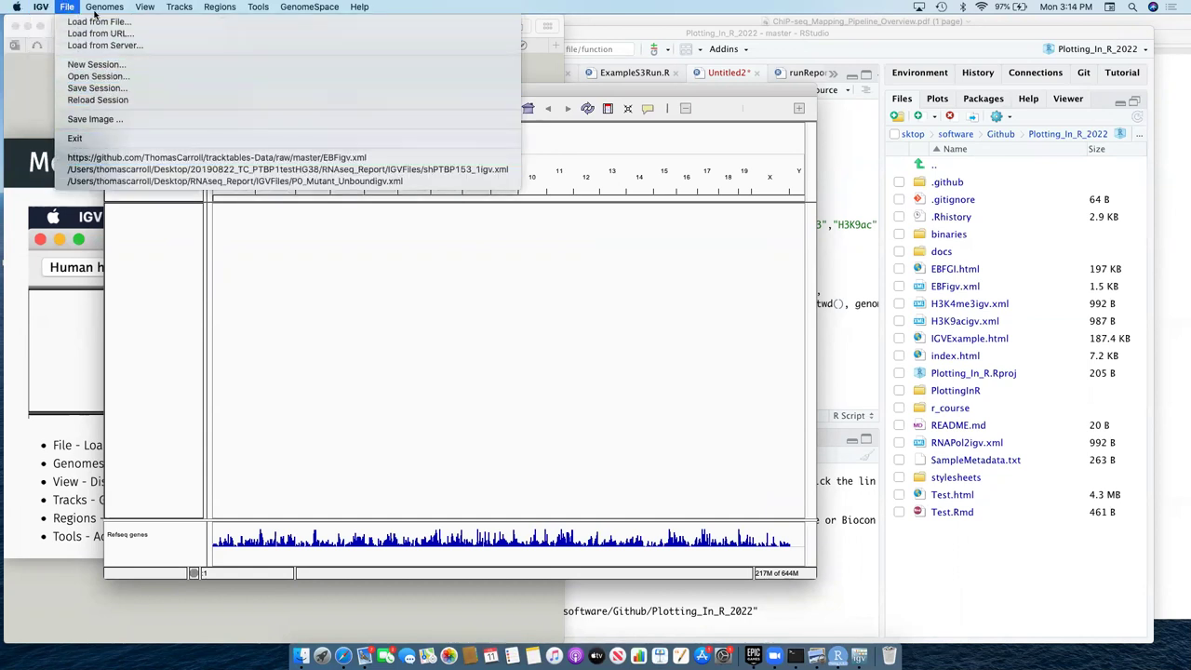
{"action": "left_click", "coordinate": [180, 166]}
{"action": "left_click", "coordinate": [183, 108]}
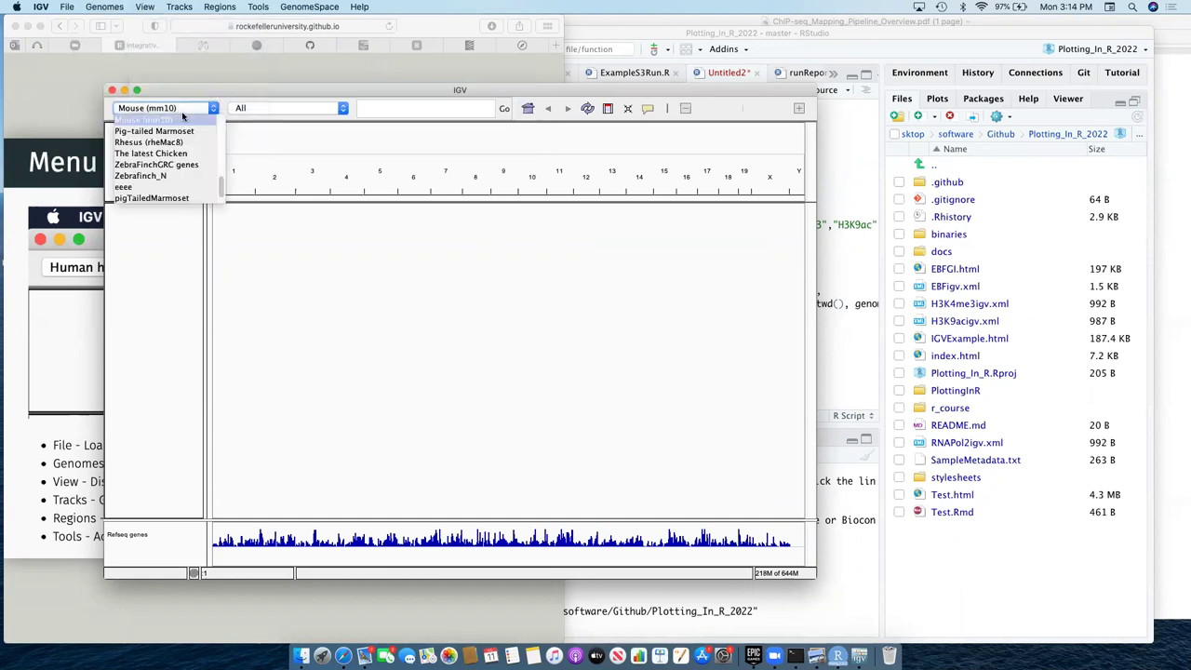
{"action": "left_click", "coordinate": [183, 115]}
{"action": "left_click", "coordinate": [118, 11]}
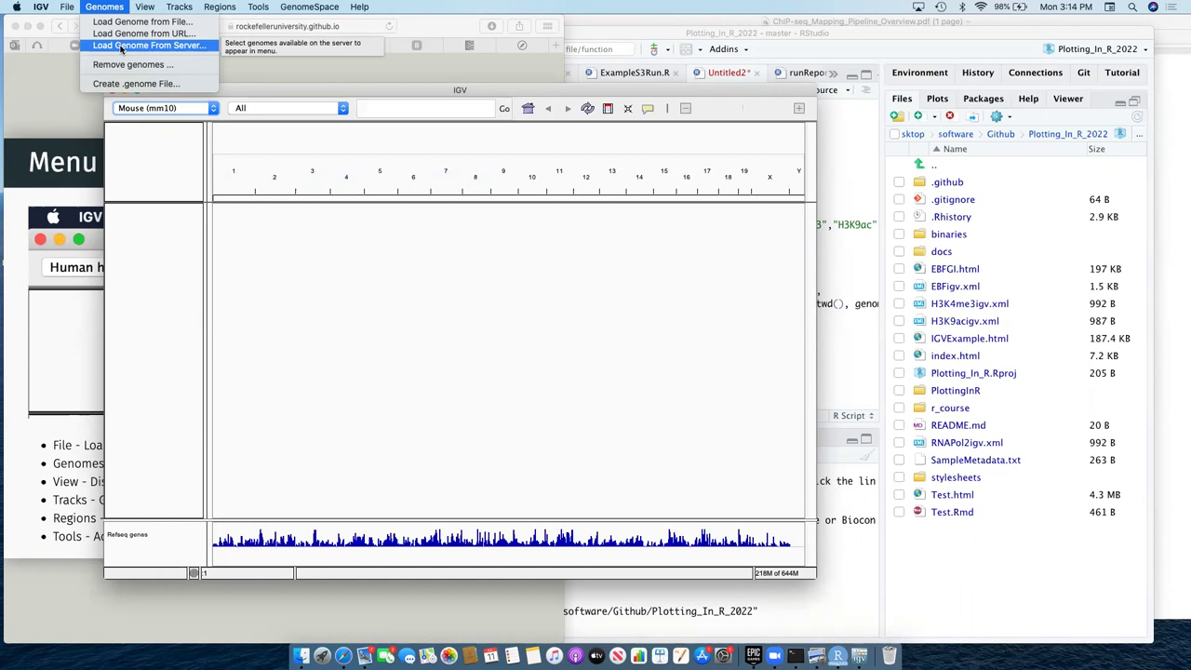
{"action": "mouse_move", "coordinate": [137, 7]}
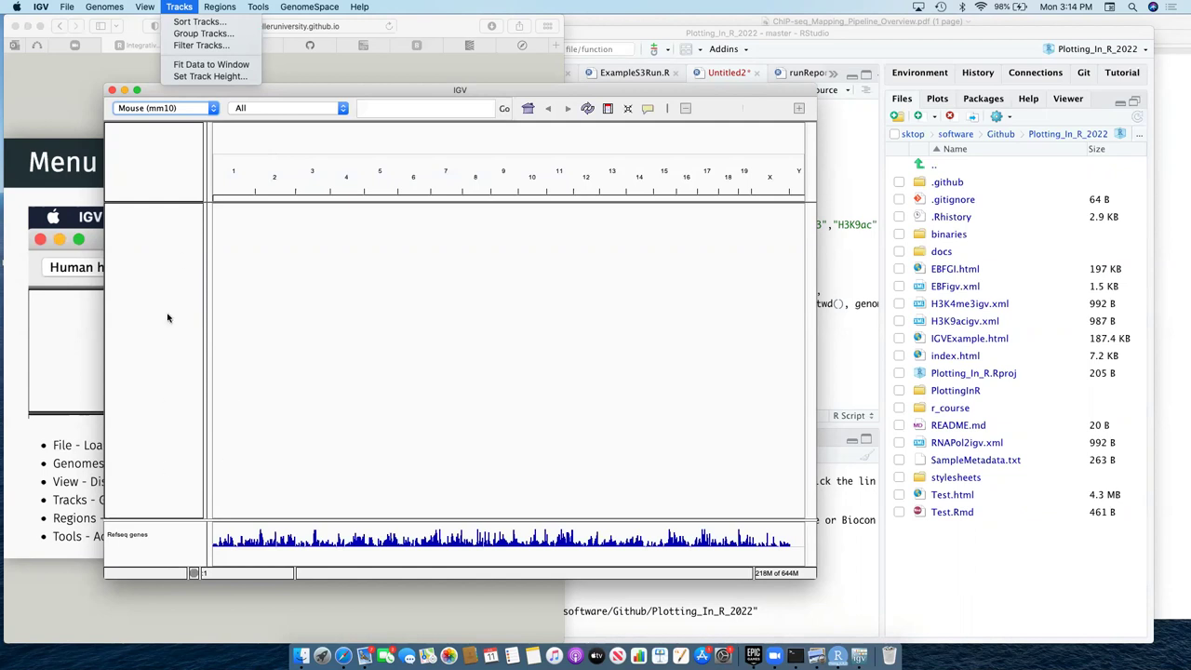
{"action": "mouse_move", "coordinate": [225, 7]}
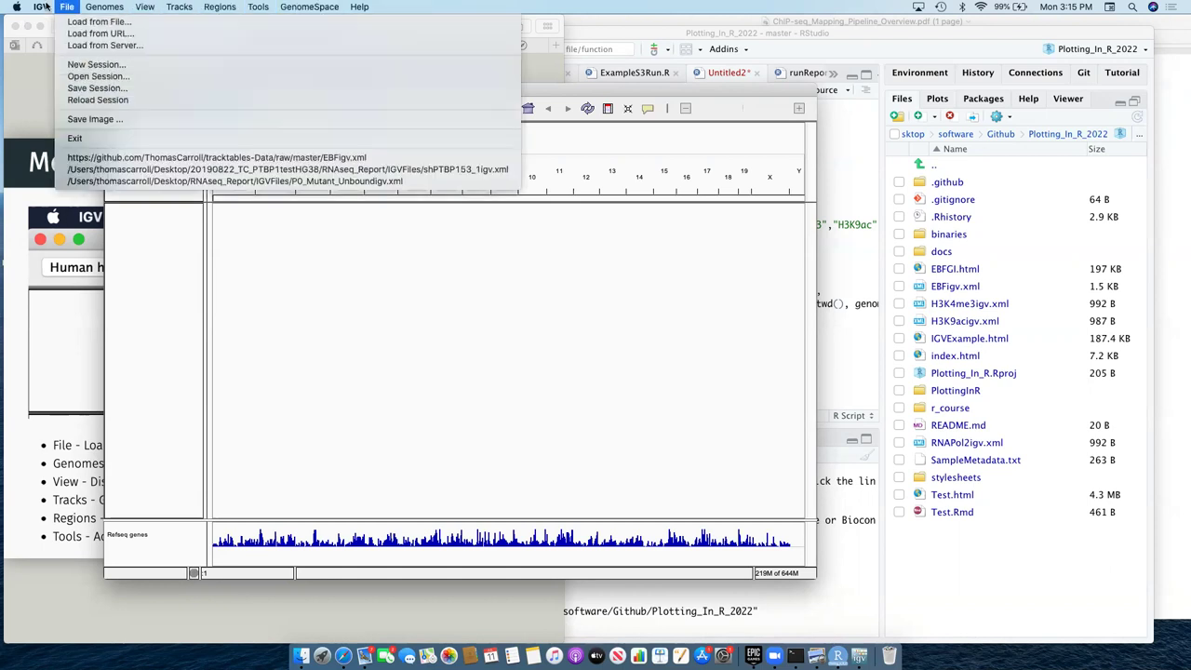
{"action": "mouse_move", "coordinate": [359, 8]}
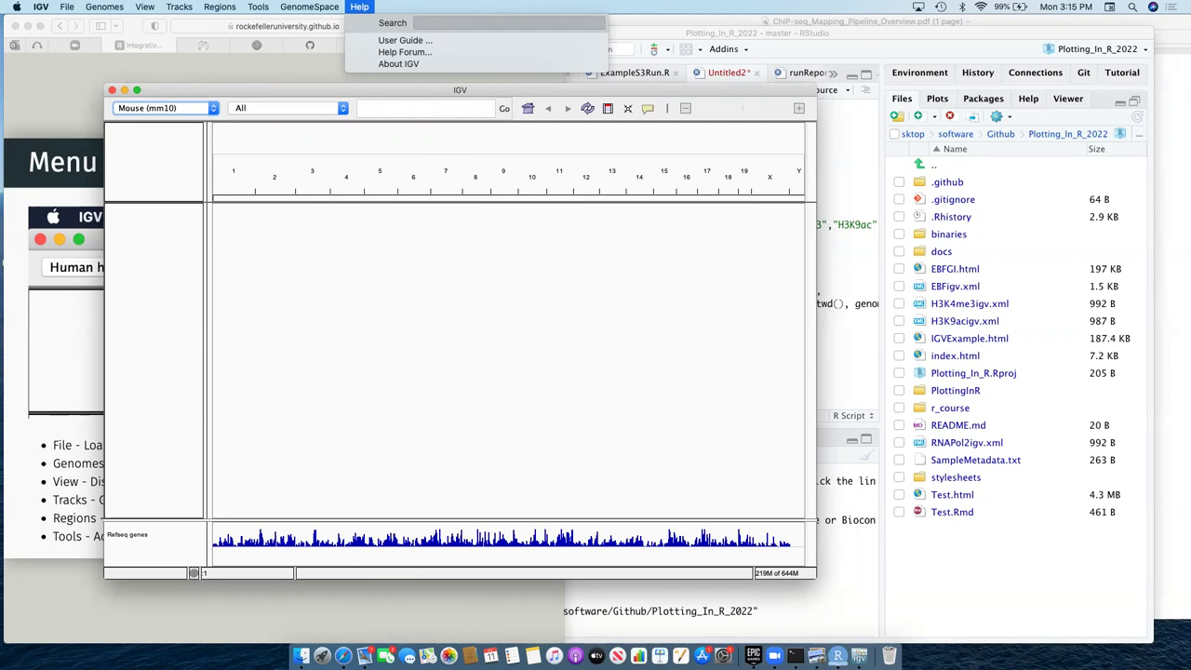
Switch to Safari and page the slides full screen as far as "Bookmarking" regions of interest, ending in the normal window.
{"action": "left_click", "coordinate": [343, 656]}
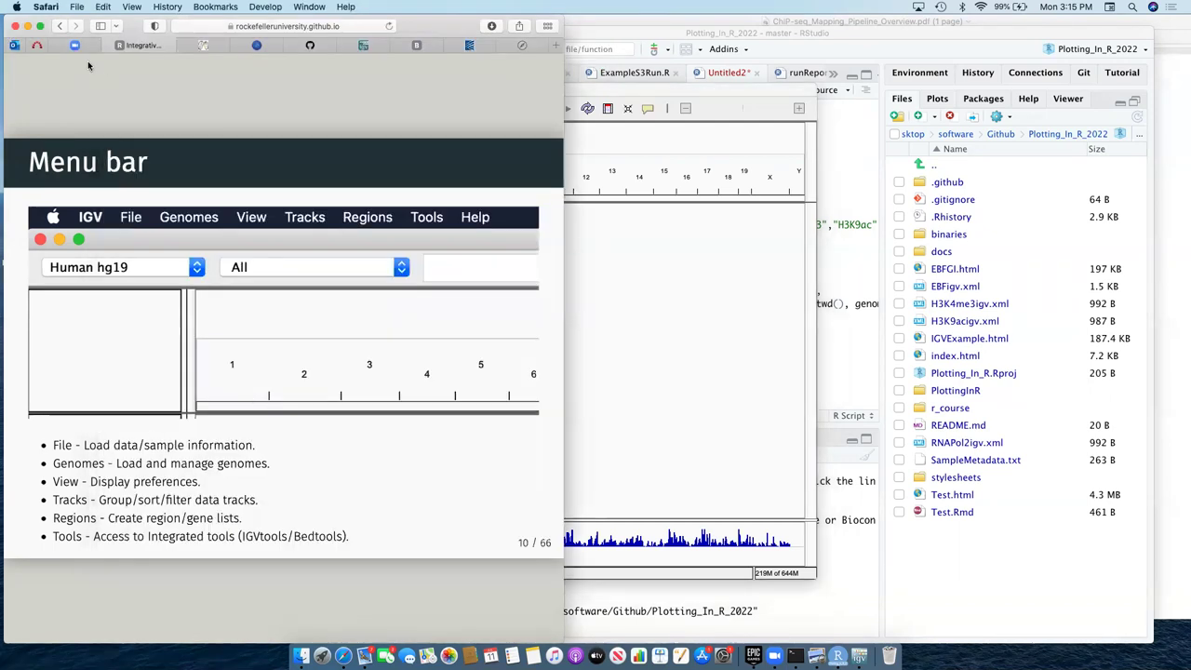
{"action": "left_click", "coordinate": [40, 26]}
{"action": "key", "text": "Right"}
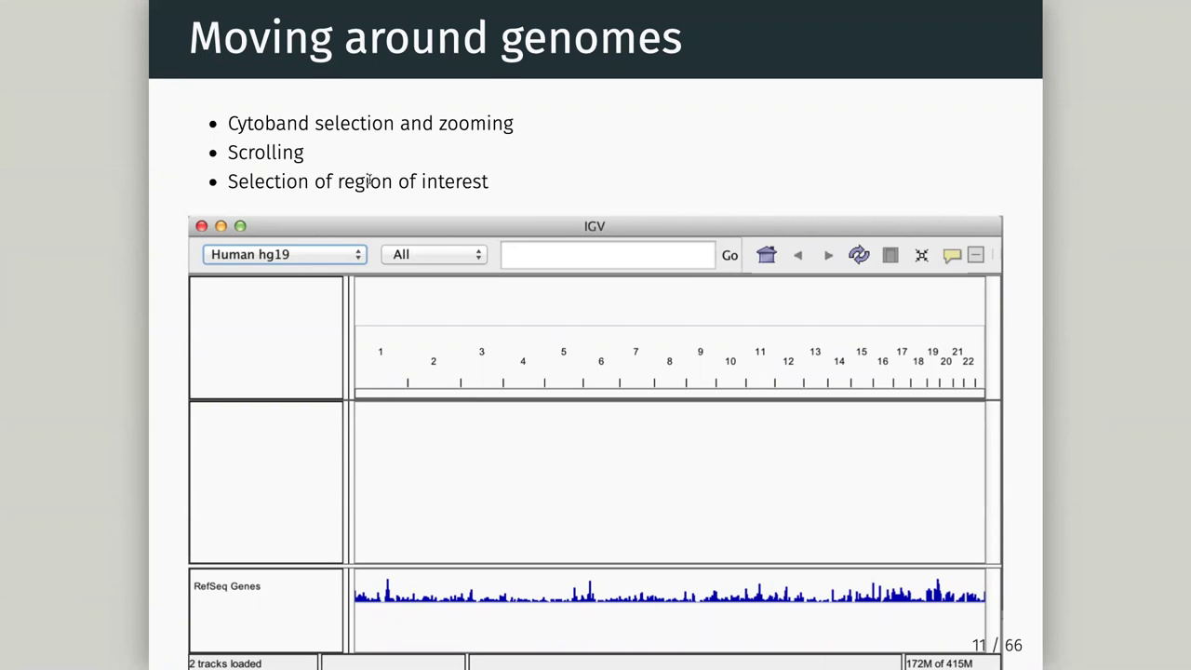
{"action": "key", "text": "Right"}
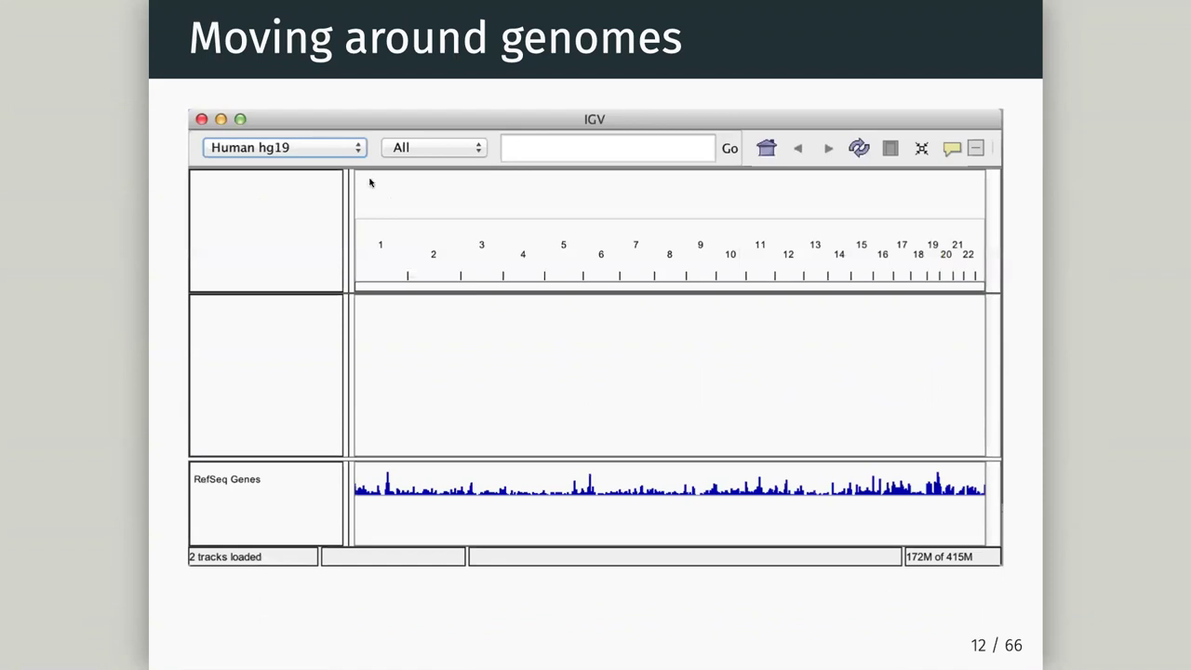
{"action": "key", "text": "Right"}
{"action": "key", "text": "Right"}
{"action": "key", "text": "Right"}
{"action": "key", "text": "Right"}
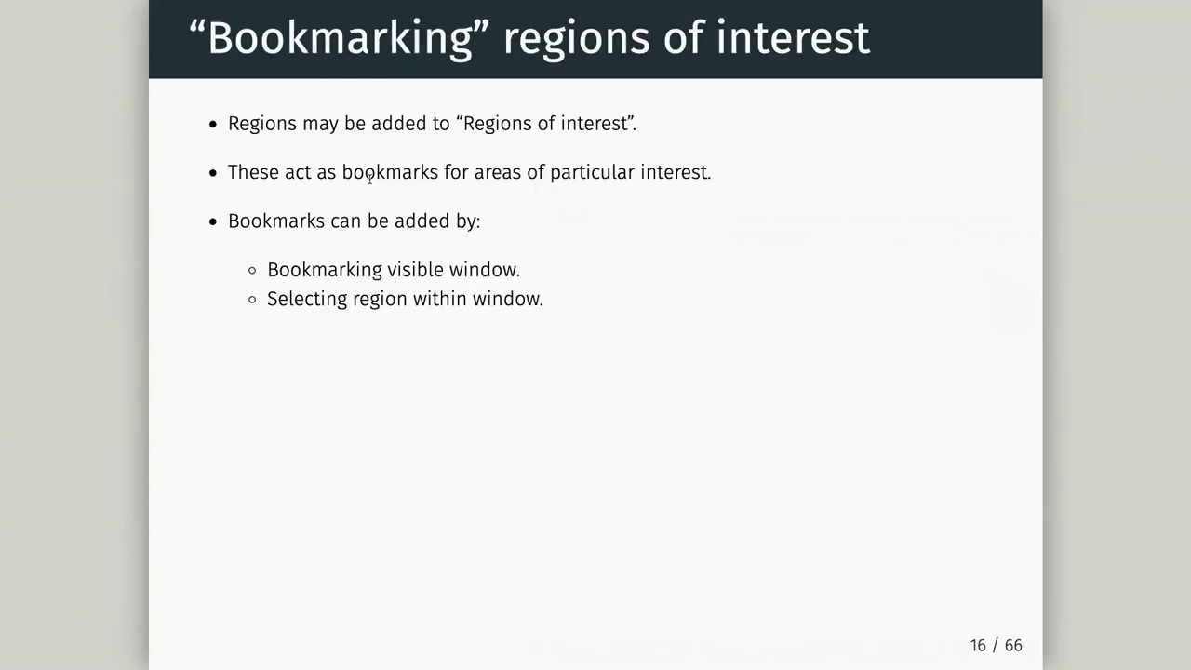
{"action": "mouse_move", "coordinate": [37, 37]}
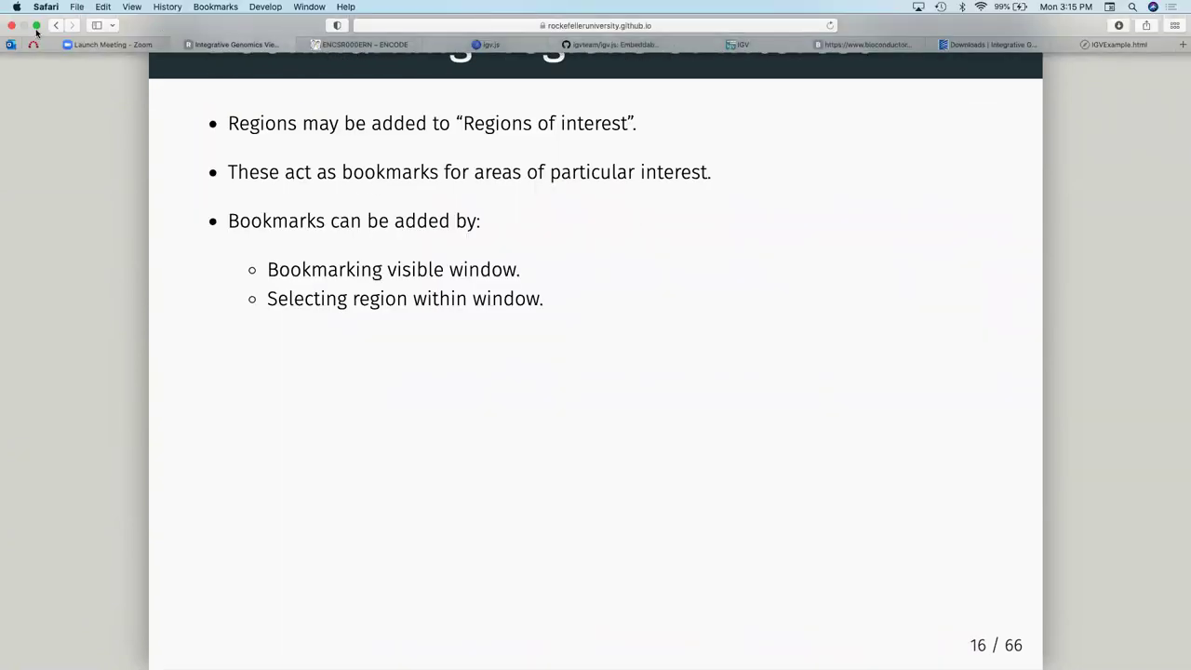
{"action": "left_click", "coordinate": [35, 25]}
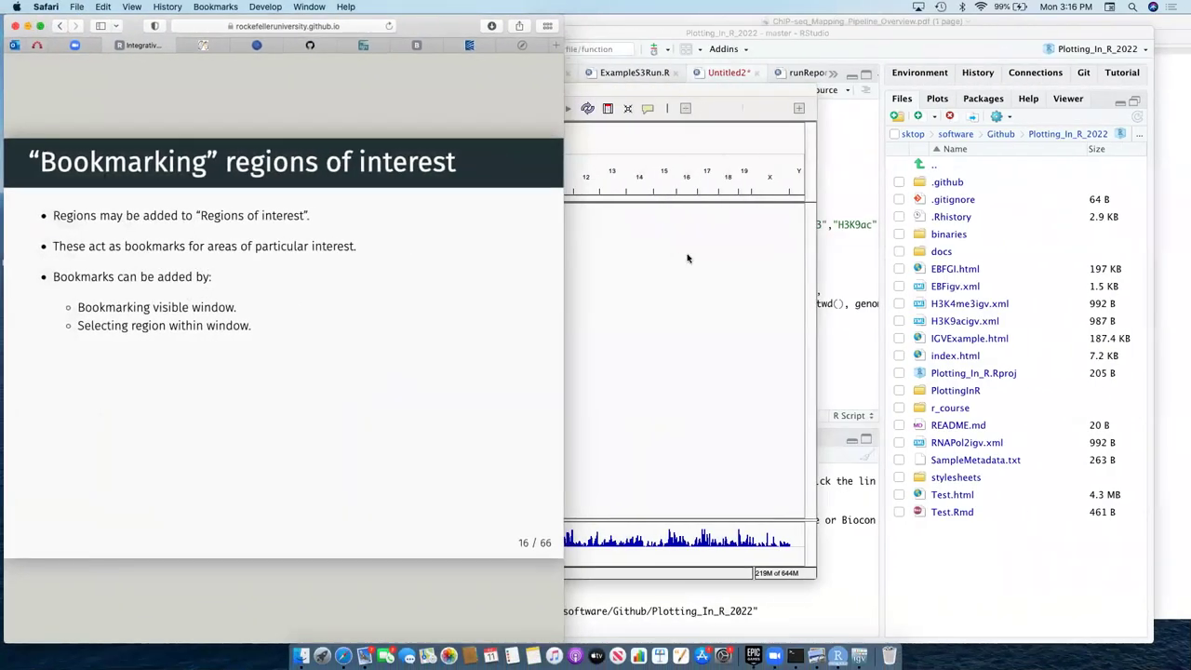
Show IGV full screen and zoom from the whole genome into chromosome 1 until about 40 bp of sequence is in view.
{"action": "left_click", "coordinate": [137, 90]}
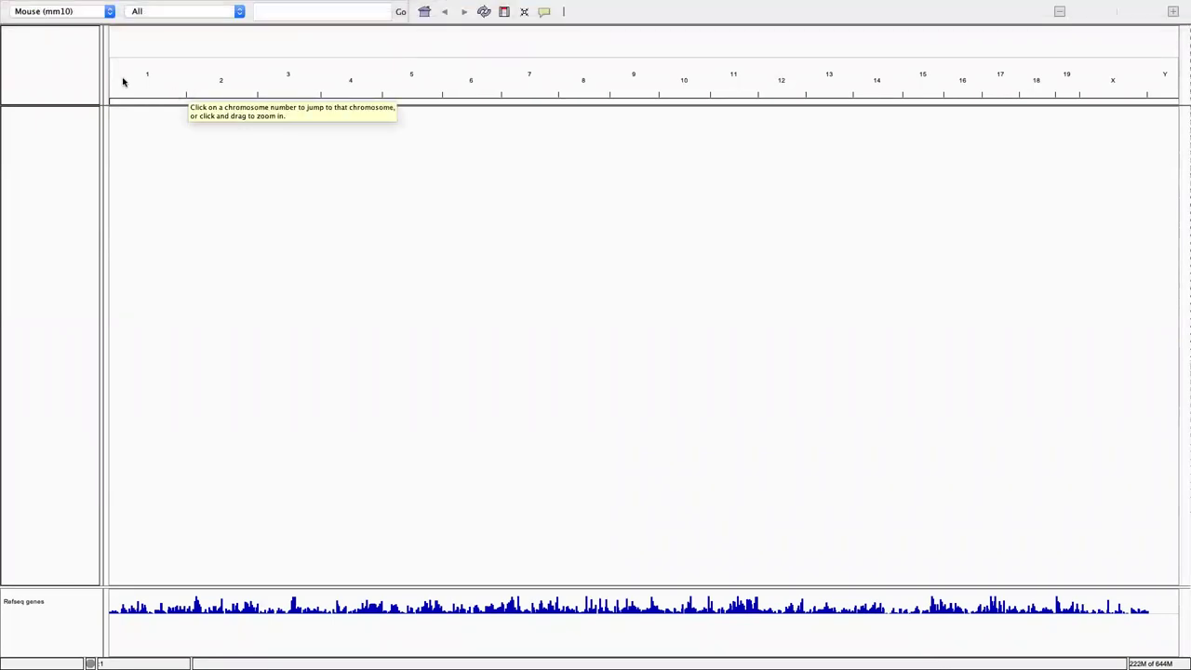
{"action": "left_click_drag", "start_coordinate": [123, 82], "coordinate": [739, 80]}
{"action": "left_click_drag", "start_coordinate": [624, 74], "coordinate": [747, 69]}
{"action": "left_click_drag", "start_coordinate": [632, 72], "coordinate": [636, 72]}
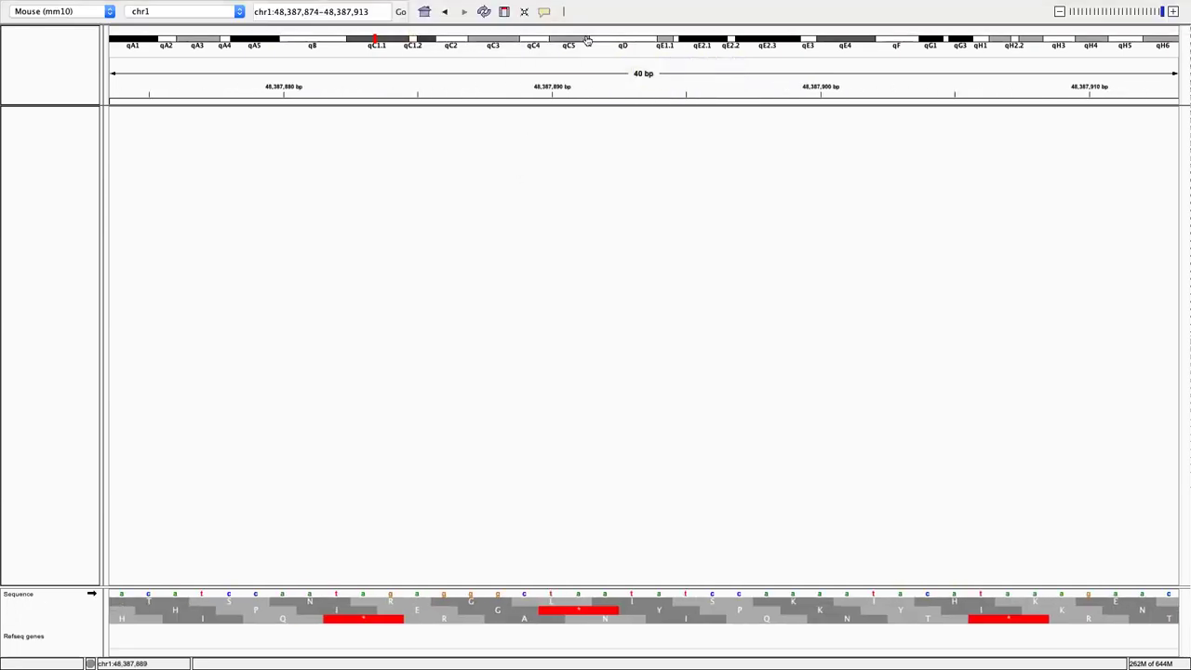
Pan back and forth along the chromosome 1 sequence and widen the visible range to about 1.8 kb.
{"action": "scroll", "coordinate": [800, 47], "scroll_direction": "left", "scroll_amount": 5}
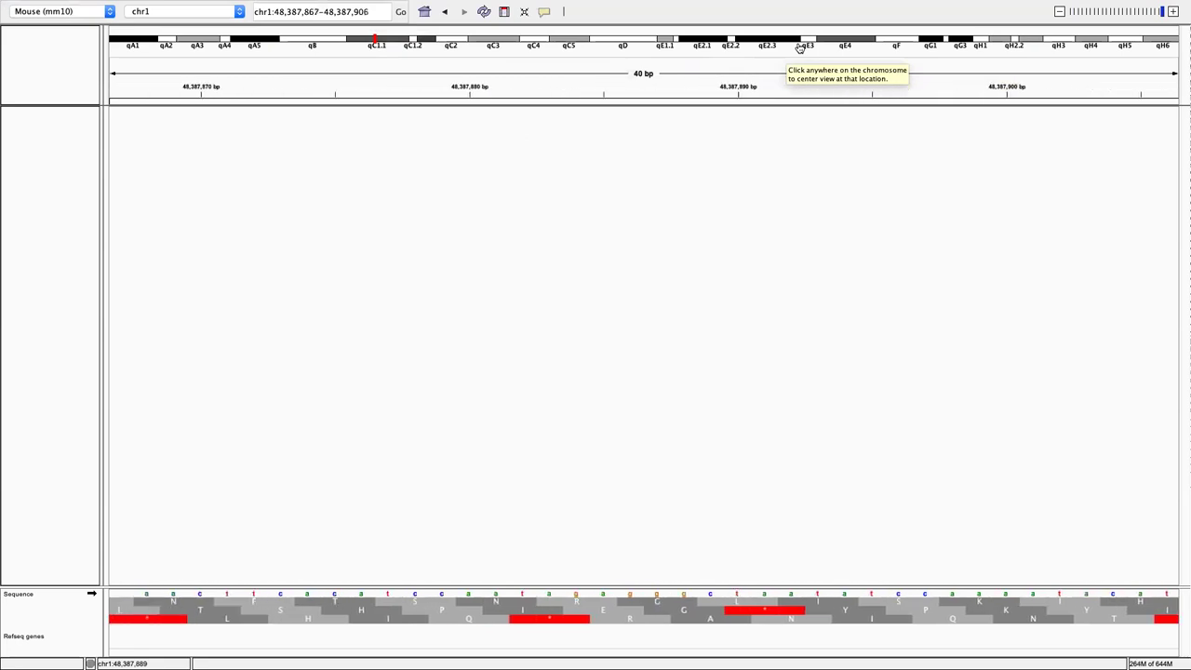
{"action": "scroll", "coordinate": [799, 47], "scroll_direction": "left", "scroll_amount": 10}
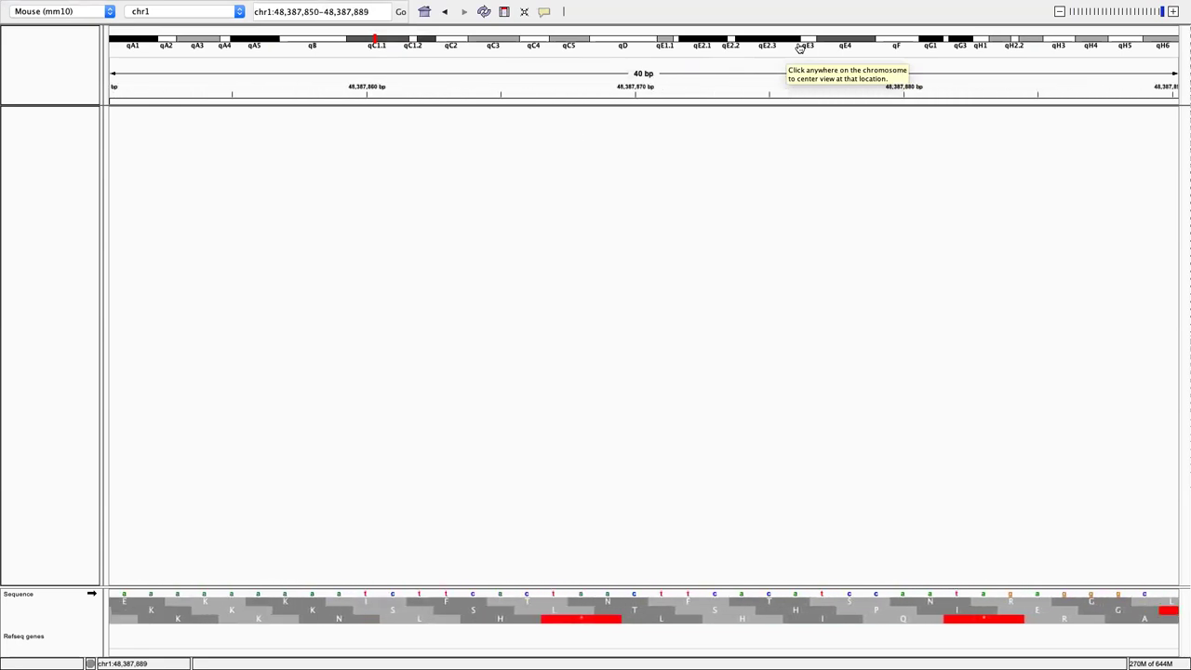
{"action": "scroll", "coordinate": [799, 48], "scroll_direction": "right", "scroll_amount": 15}
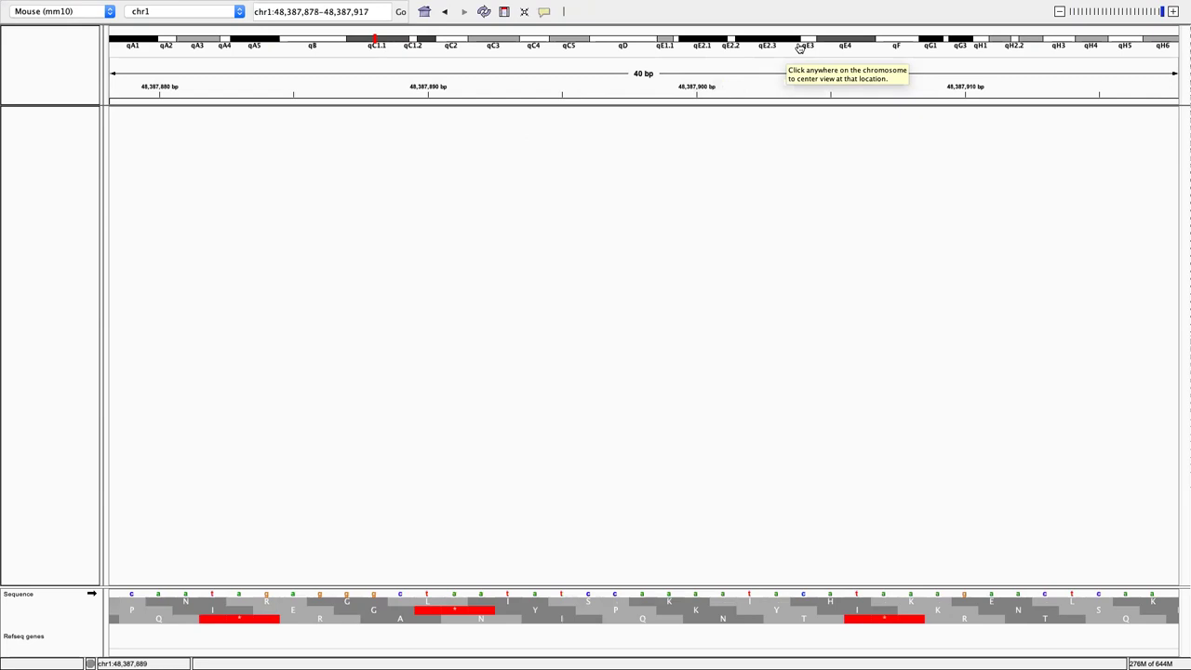
{"action": "scroll", "coordinate": [799, 47], "scroll_direction": "right", "scroll_amount": 15}
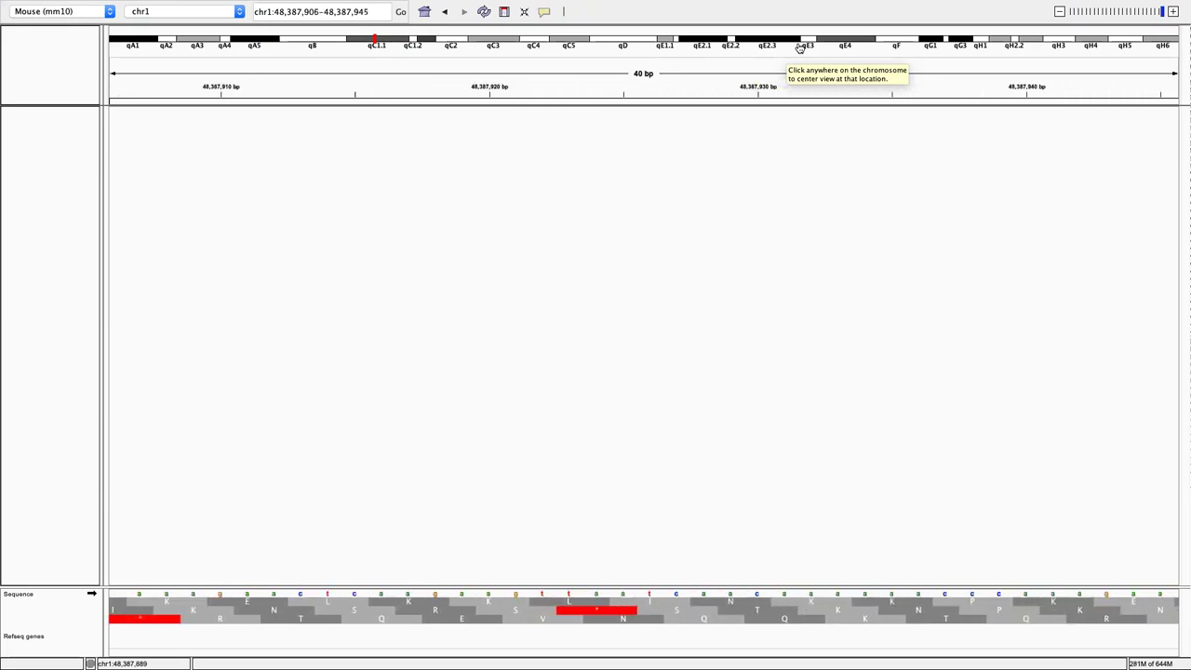
{"action": "left_click", "coordinate": [1060, 11]}
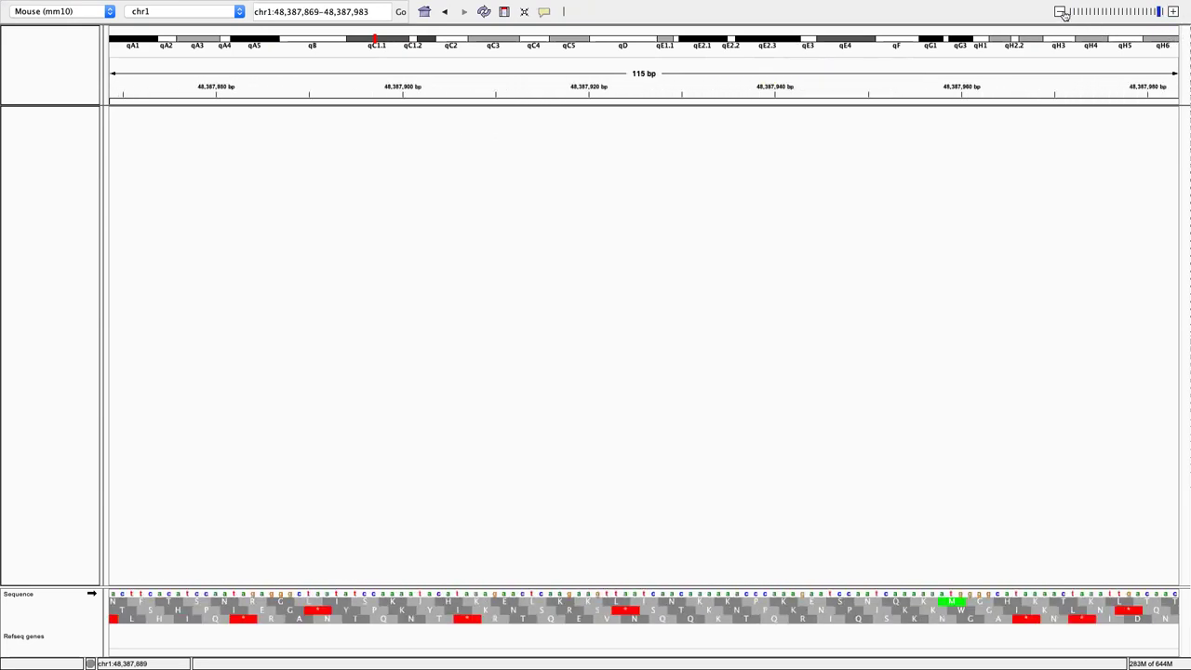
{"action": "left_click", "coordinate": [1061, 11]}
{"action": "left_click_drag", "start_coordinate": [753, 343], "coordinate": [520, 323]}
{"action": "left_click_drag", "start_coordinate": [903, 292], "coordinate": [772, 303]}
Jump to the locus chr1:10-10,000.
{"action": "left_click", "coordinate": [309, 16]}
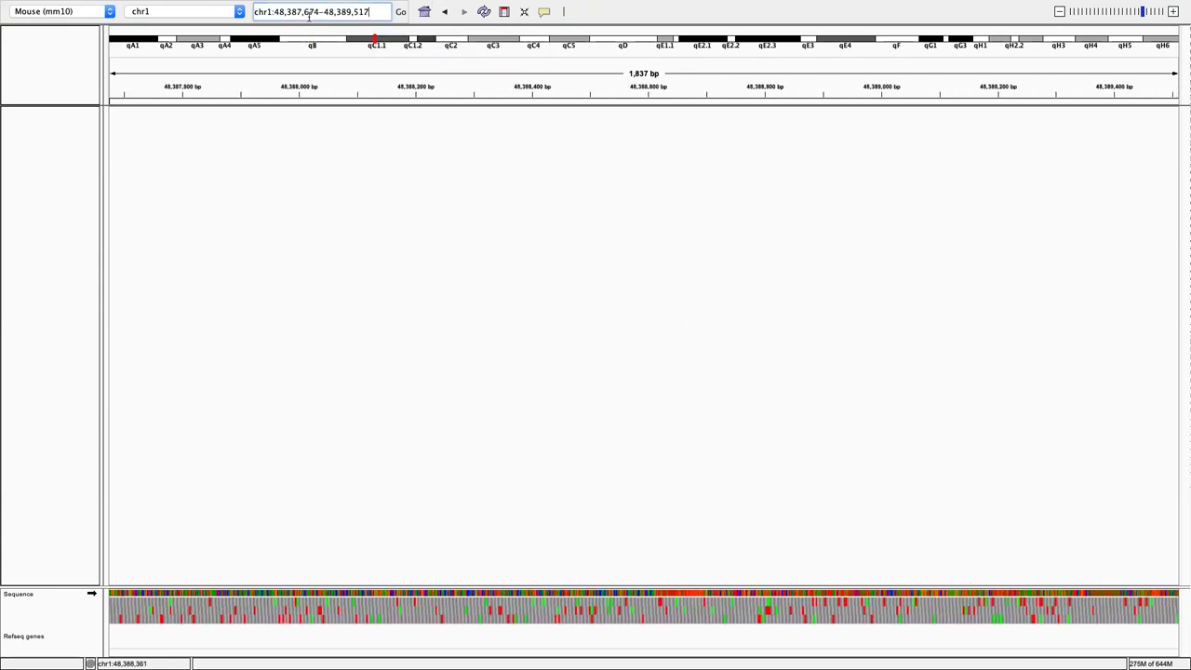
{"action": "key", "text": "BackSpace"}
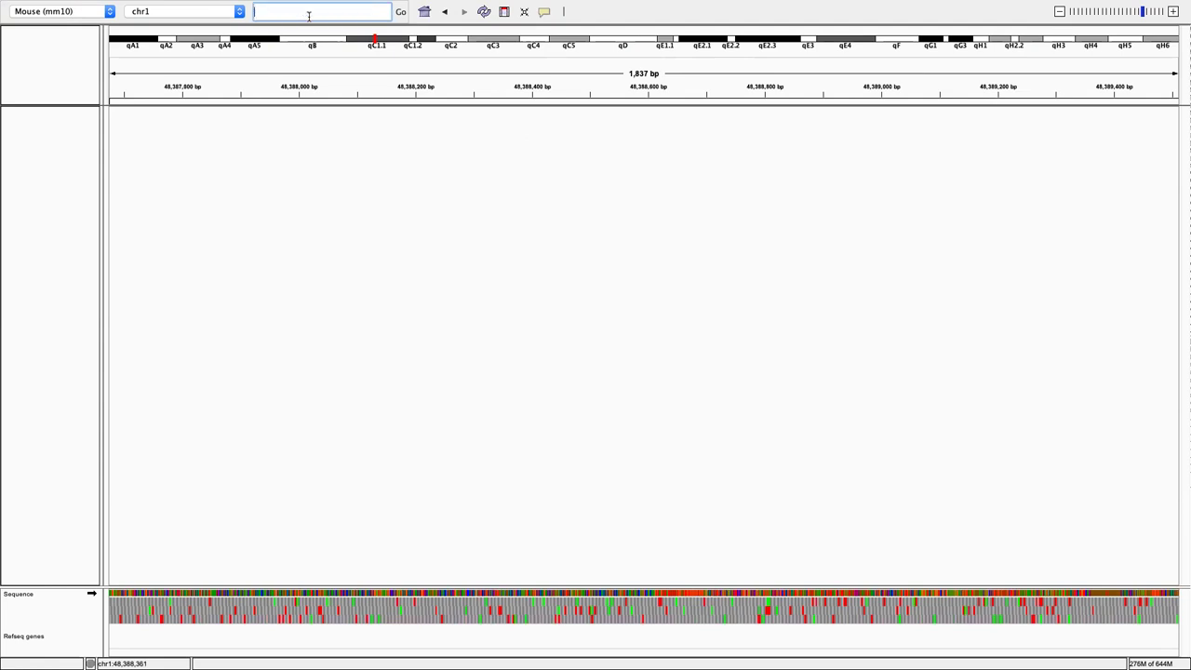
{"action": "type", "text": "chr1"}
{"action": "type", "text": ":"}
{"action": "type", "text": "10-0"}
{"action": "type", "text": "0000"}
{"action": "key", "text": "Return"}
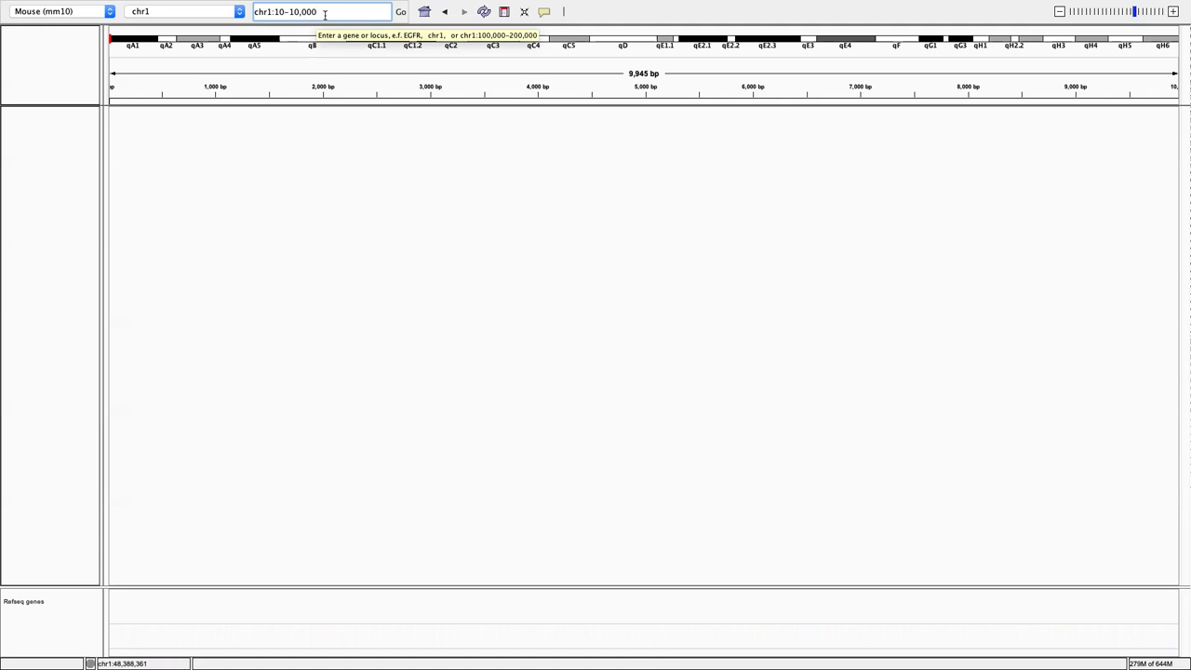
Look up genes starting with "act", go to the suggested gene Actb, and zoom out to about 45 kb around it.
{"action": "triple_click", "coordinate": [305, 14]}
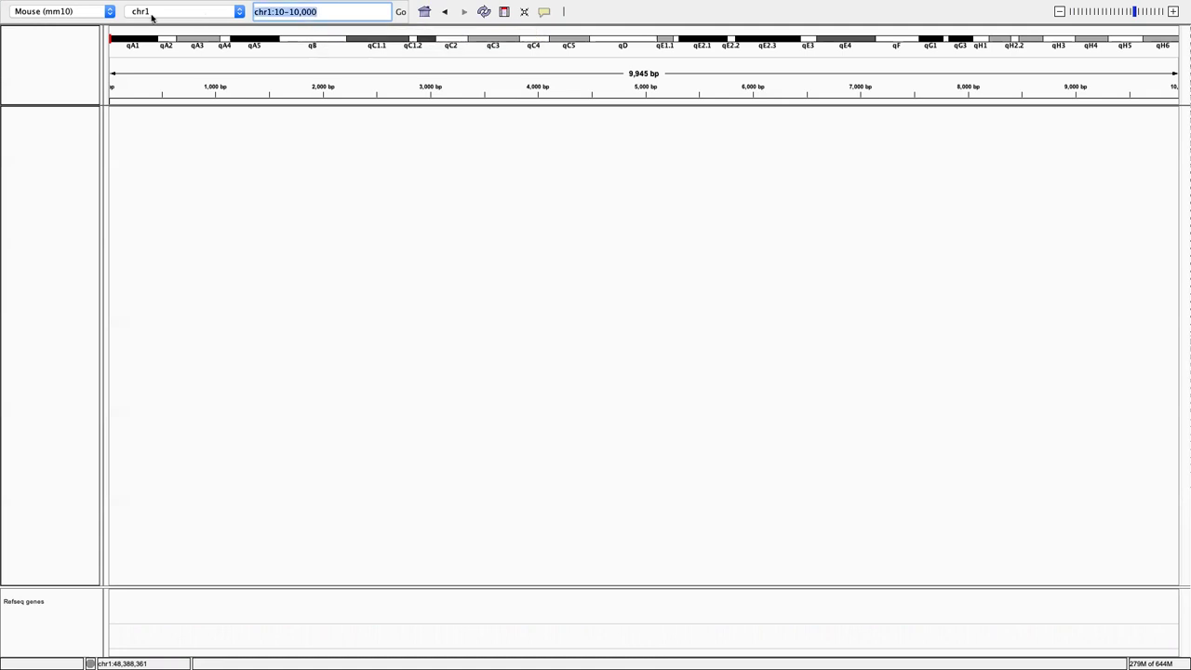
{"action": "type", "text": "act"}
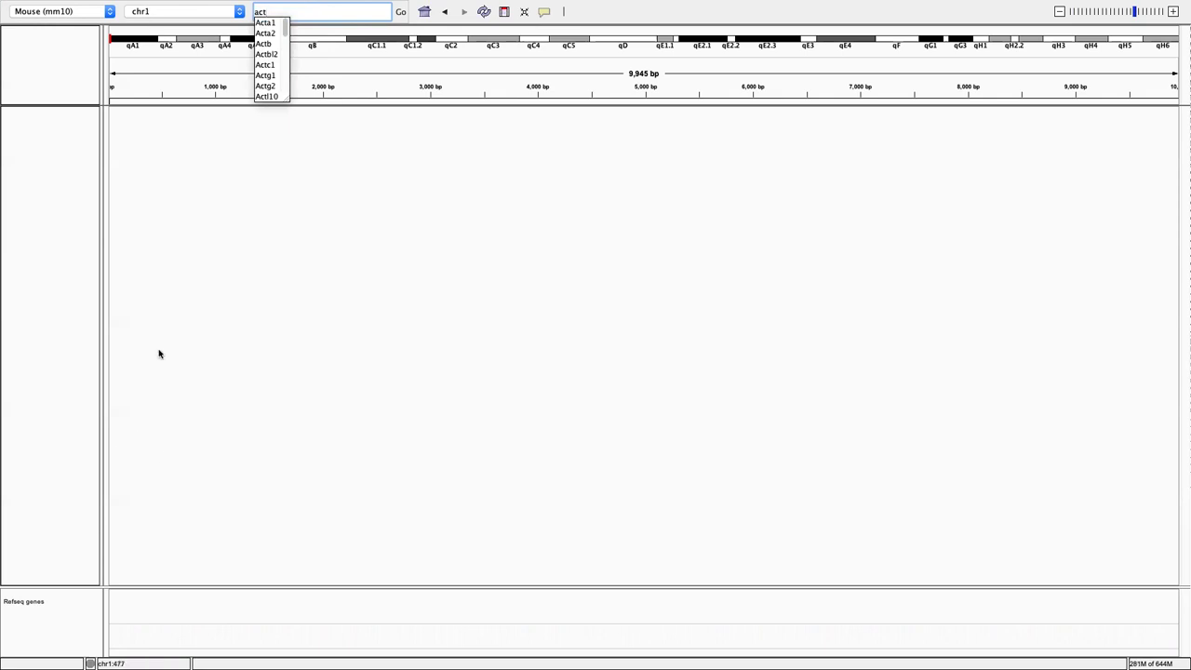
{"action": "left_click", "coordinate": [263, 44]}
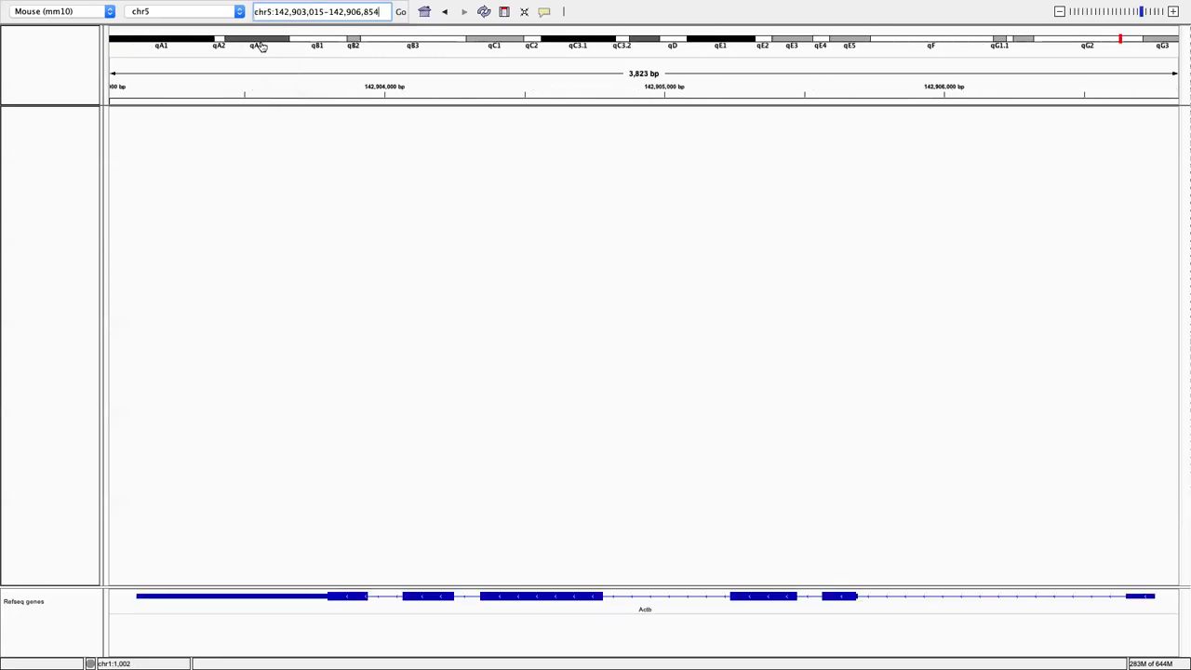
{"action": "left_click", "coordinate": [1059, 11]}
{"action": "left_click", "coordinate": [1059, 11]}
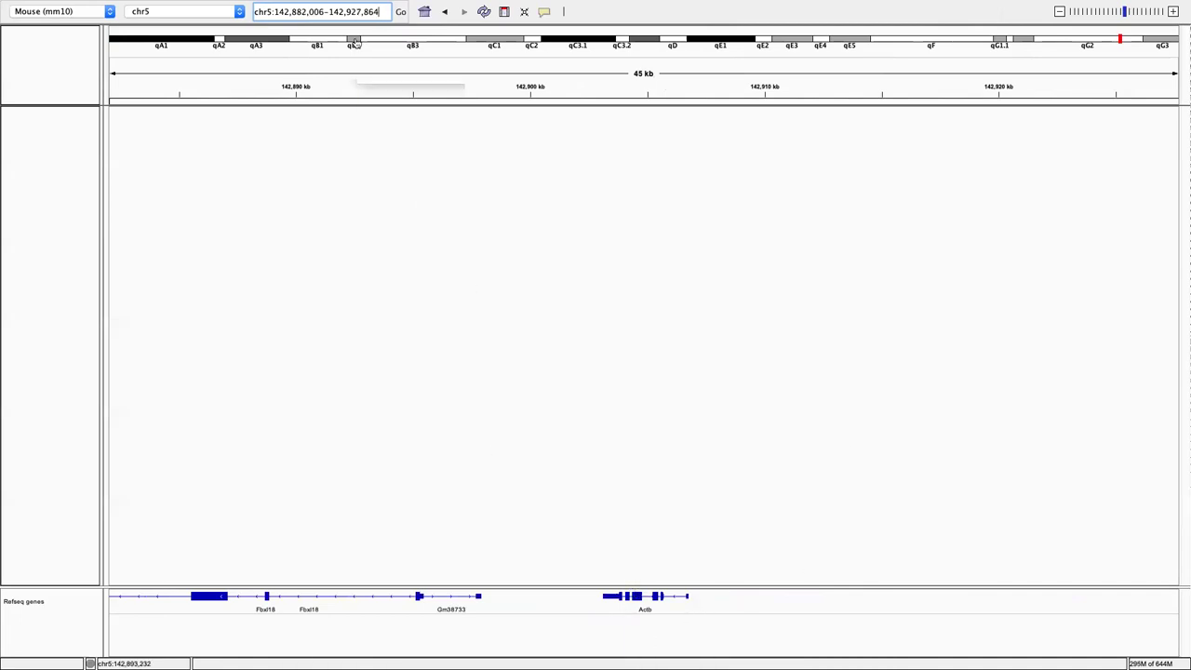
Fit the view to the gene again by searching for actb.
{"action": "triple_click", "coordinate": [341, 12]}
{"action": "type", "text": "actb"}
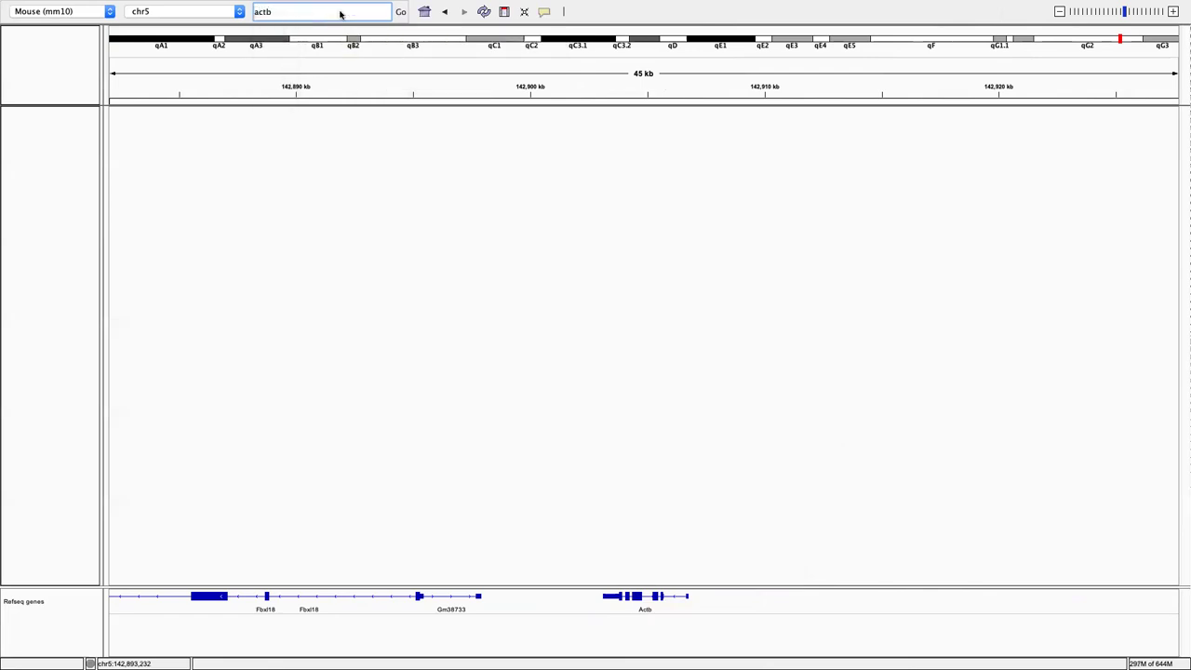
{"action": "key", "text": "Return"}
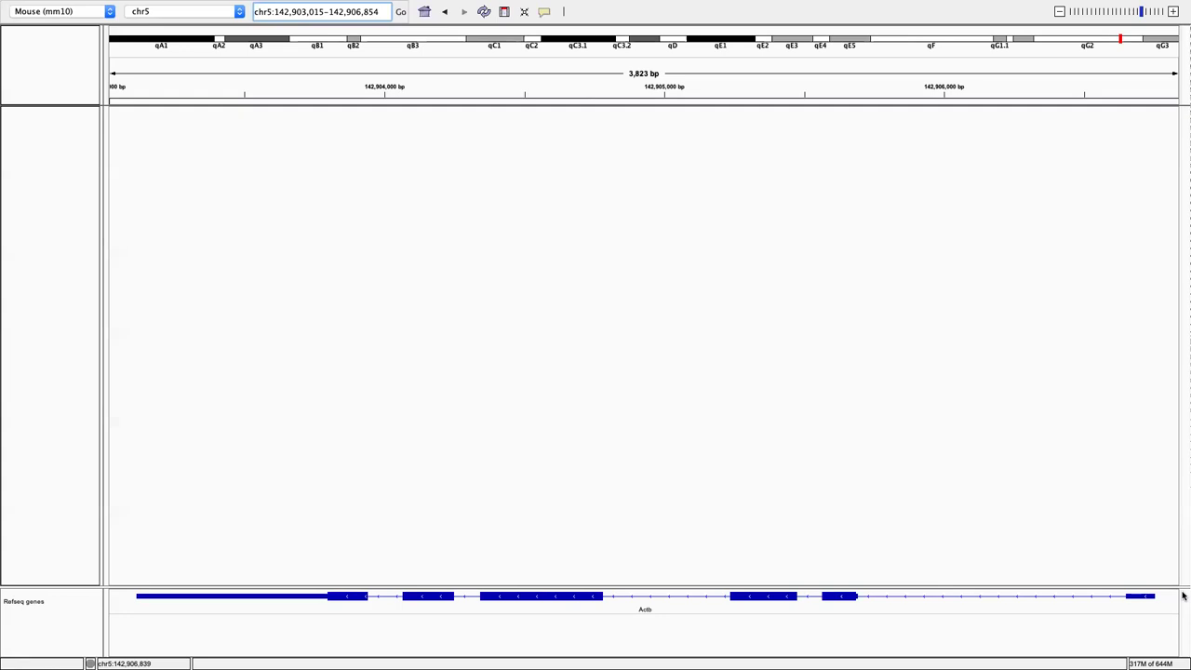
Switch to the Safari slides and page full screen to "Sequences from regions of interest", then back one to the quick bookmarking slide.
{"action": "mouse_move", "coordinate": [798, 6]}
{"action": "left_click", "coordinate": [35, 20]}
{"action": "left_click", "coordinate": [70, 193]}
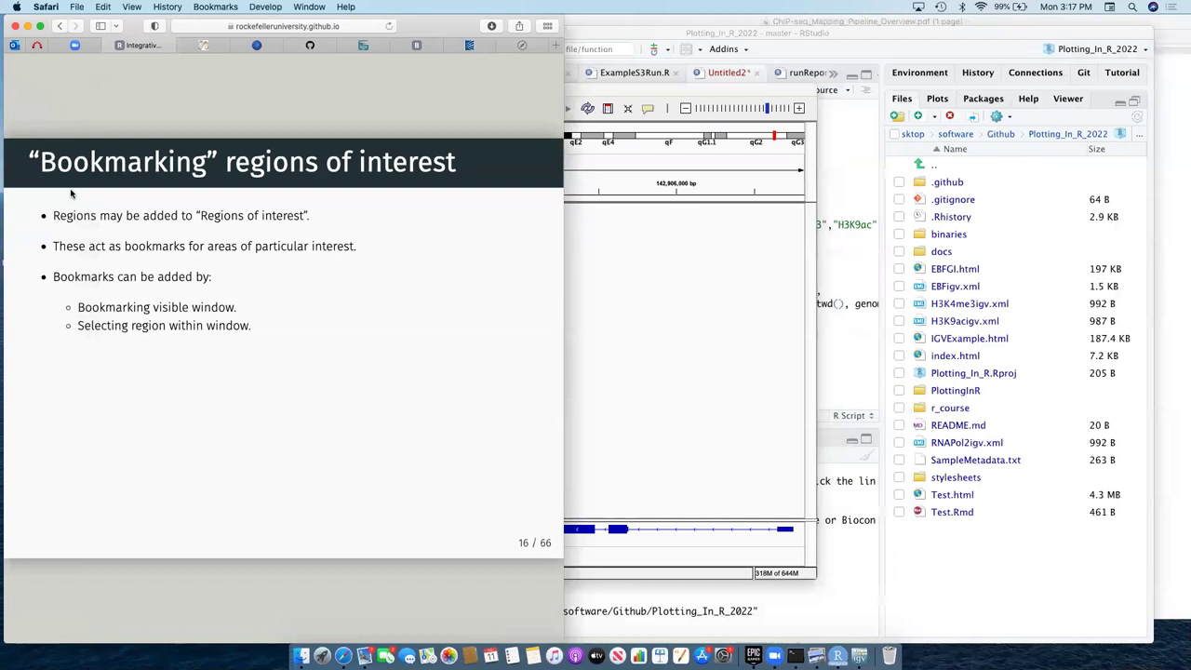
{"action": "left_click", "coordinate": [40, 26]}
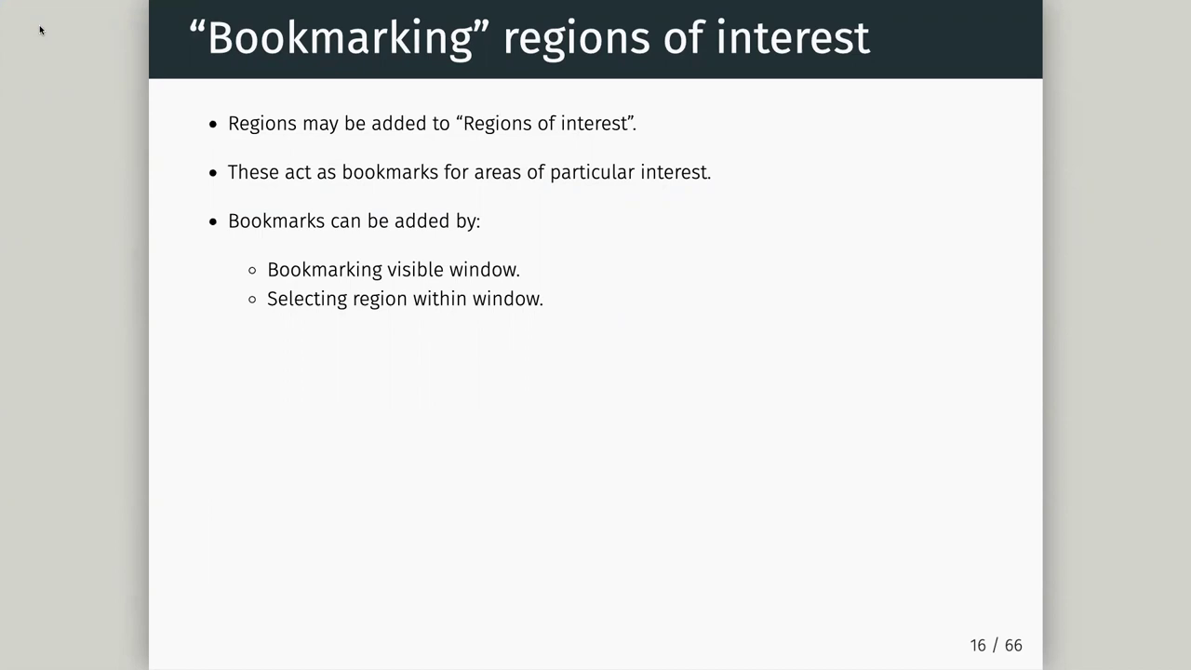
{"action": "key", "text": "Right"}
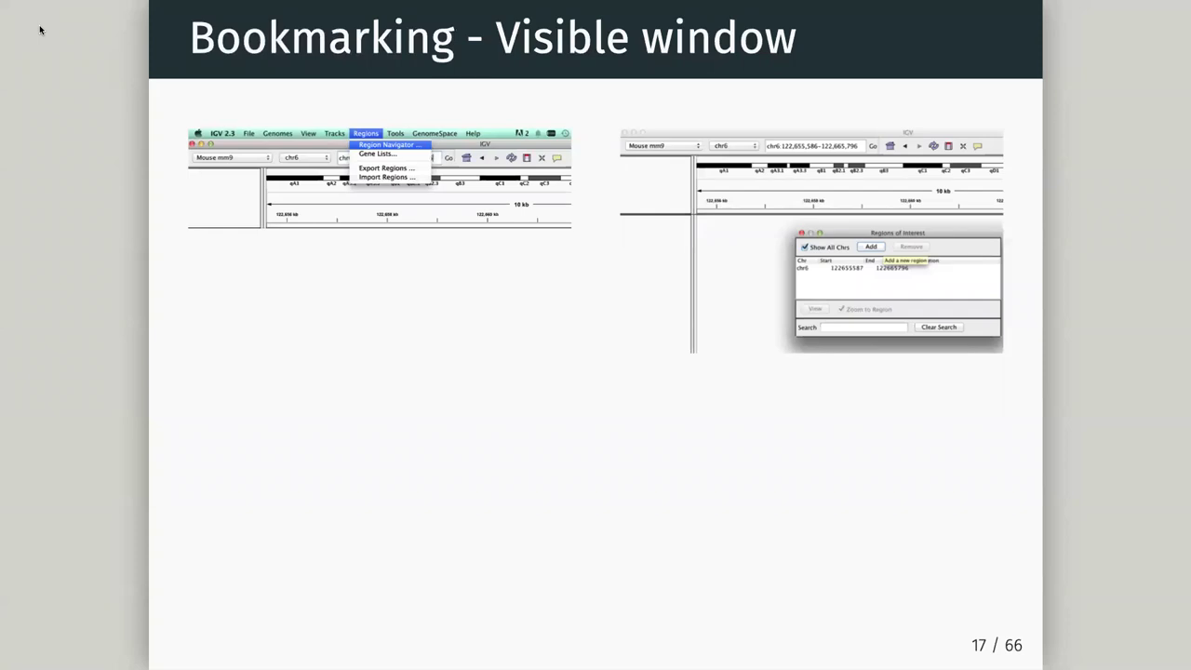
{"action": "key", "text": "Right"}
{"action": "key", "text": "Right"}
{"action": "key", "text": "Right"}
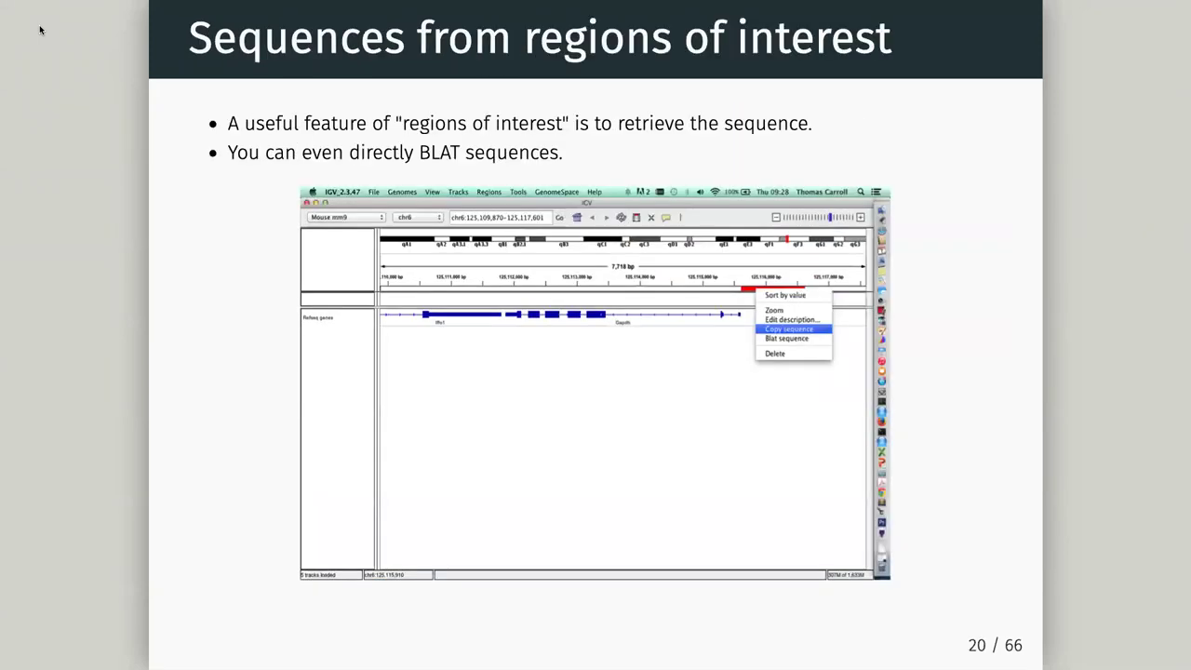
{"action": "key", "text": "Left"}
Leave the full-screen slides and switch back to the IGV window showing Actb.
{"action": "mouse_move", "coordinate": [7, 5]}
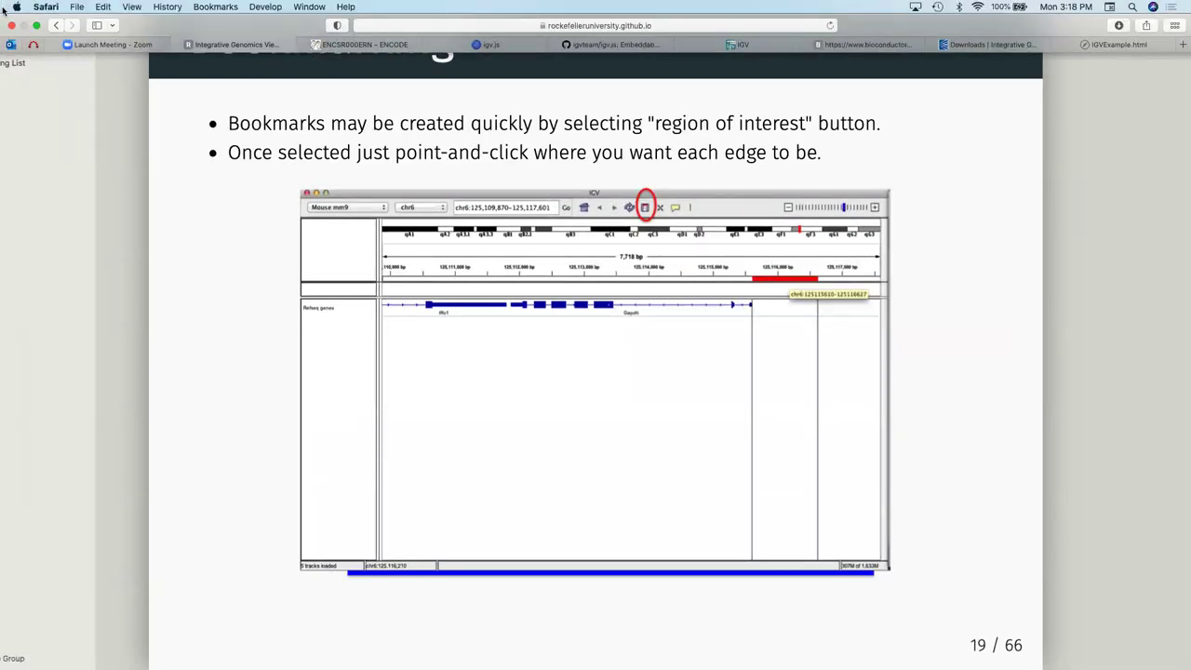
{"action": "right_click", "coordinate": [41, 28]}
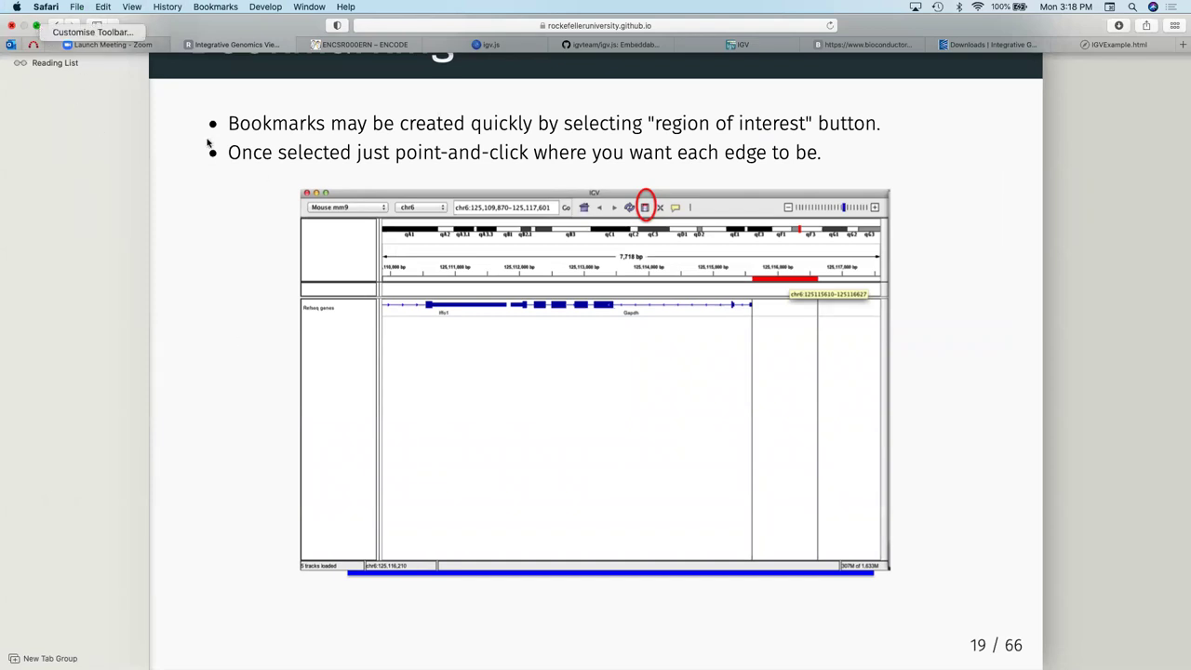
{"action": "key", "text": "super+Tab"}
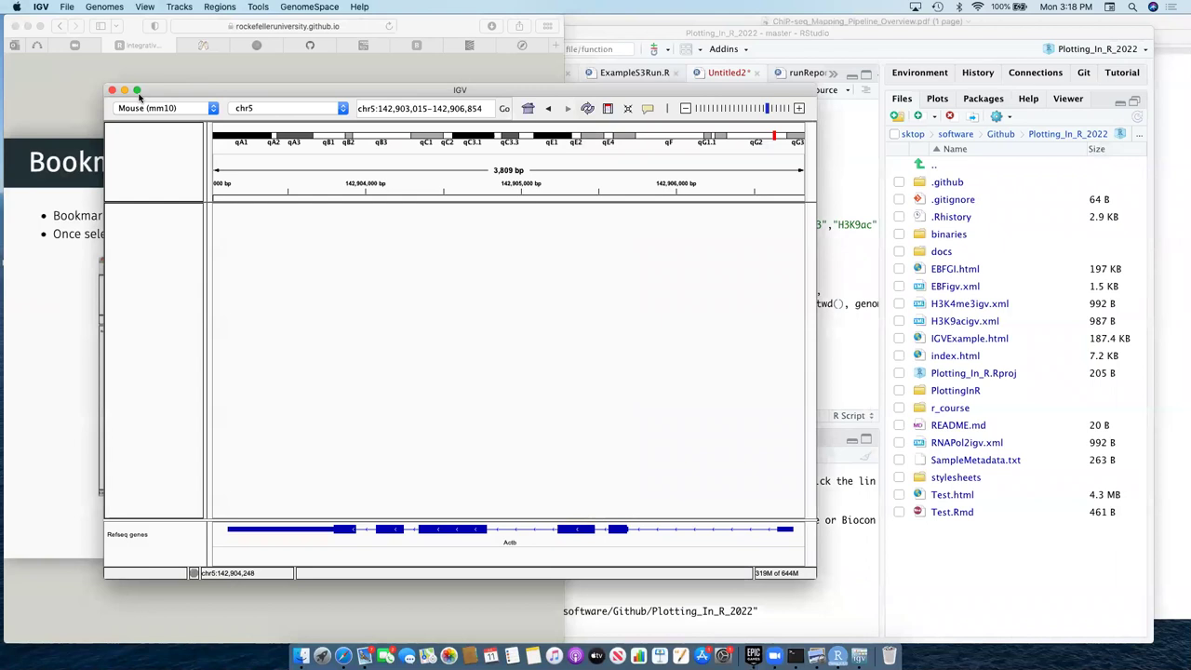
Show the IGV window full screen and open the Region Navigator.
{"action": "left_click", "coordinate": [136, 91]}
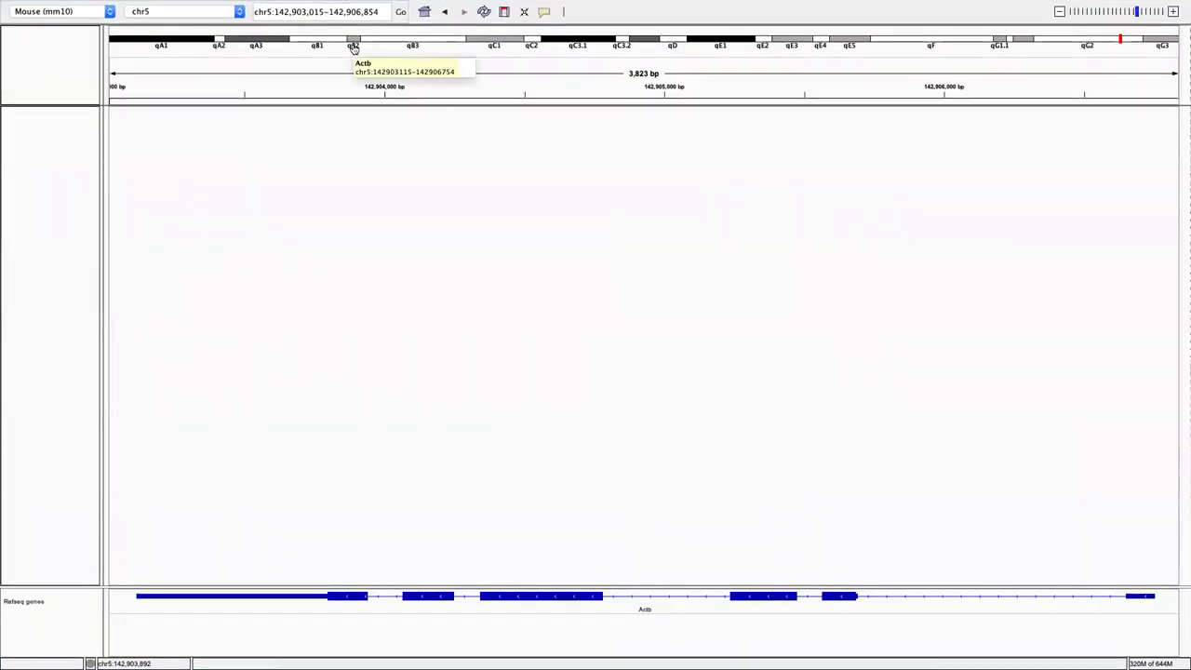
{"action": "mouse_move", "coordinate": [314, 8]}
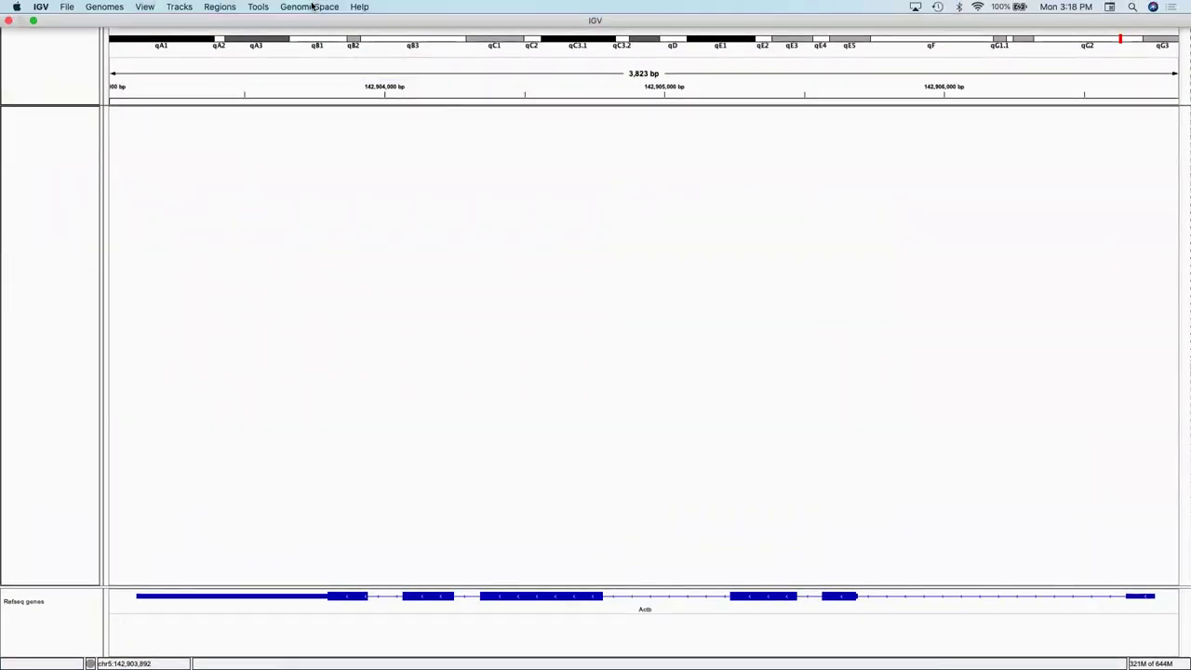
{"action": "left_click", "coordinate": [213, 6]}
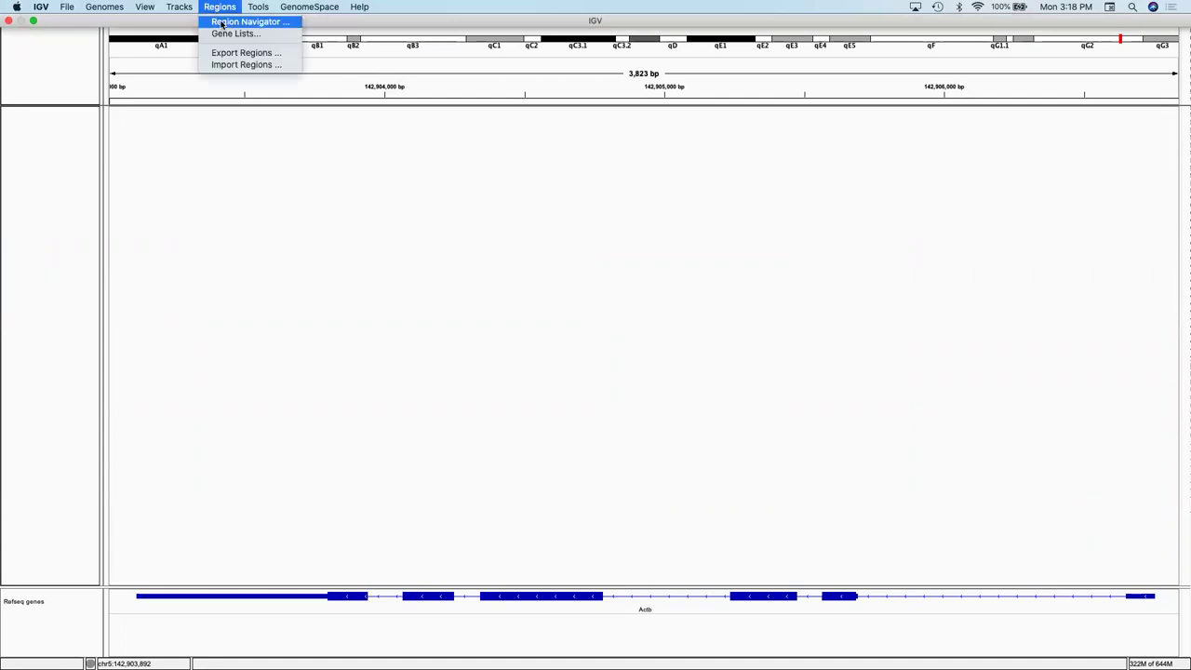
{"action": "left_click", "coordinate": [222, 22]}
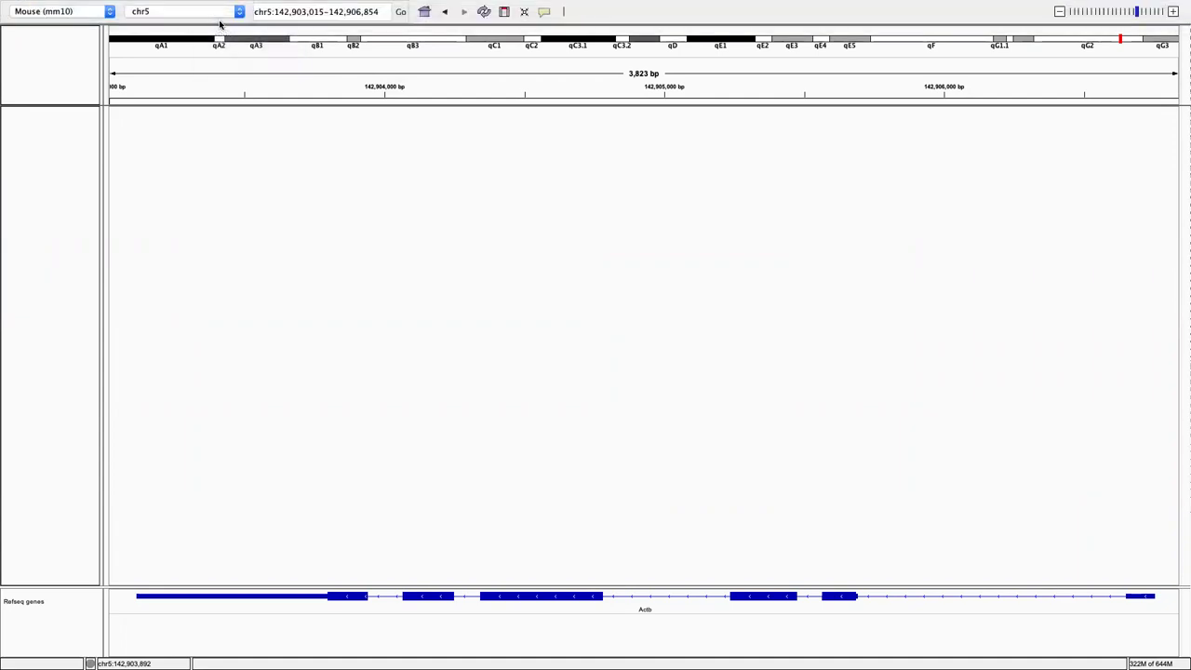
{"action": "left_click", "coordinate": [555, 187]}
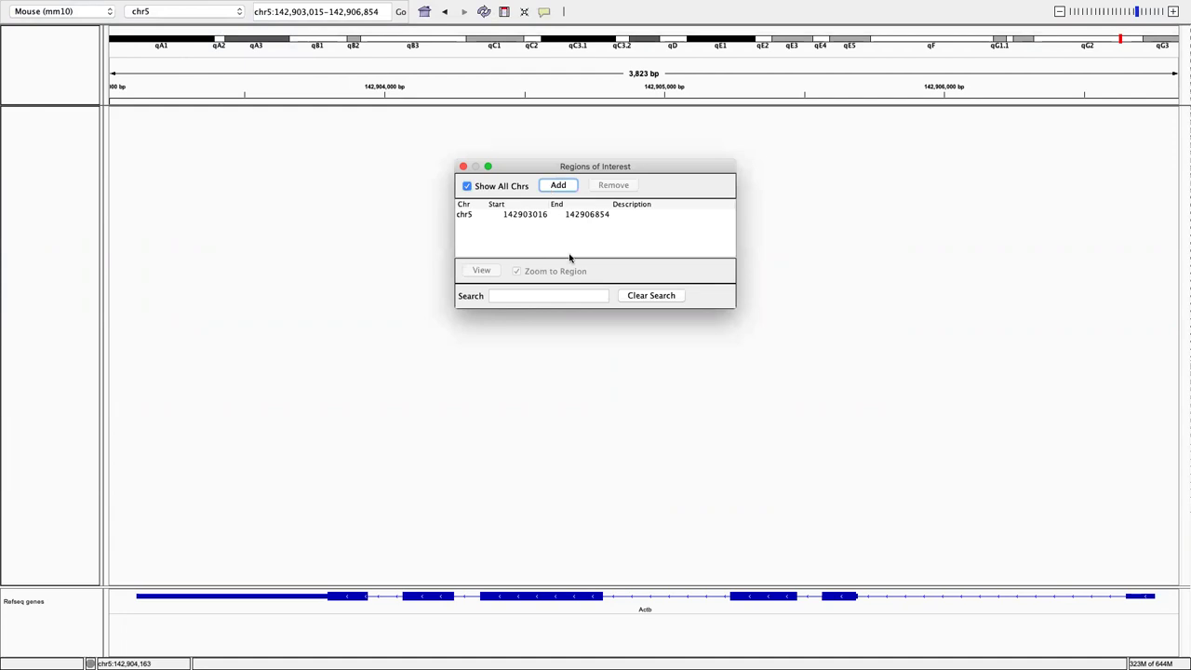
{"action": "left_click", "coordinate": [494, 214]}
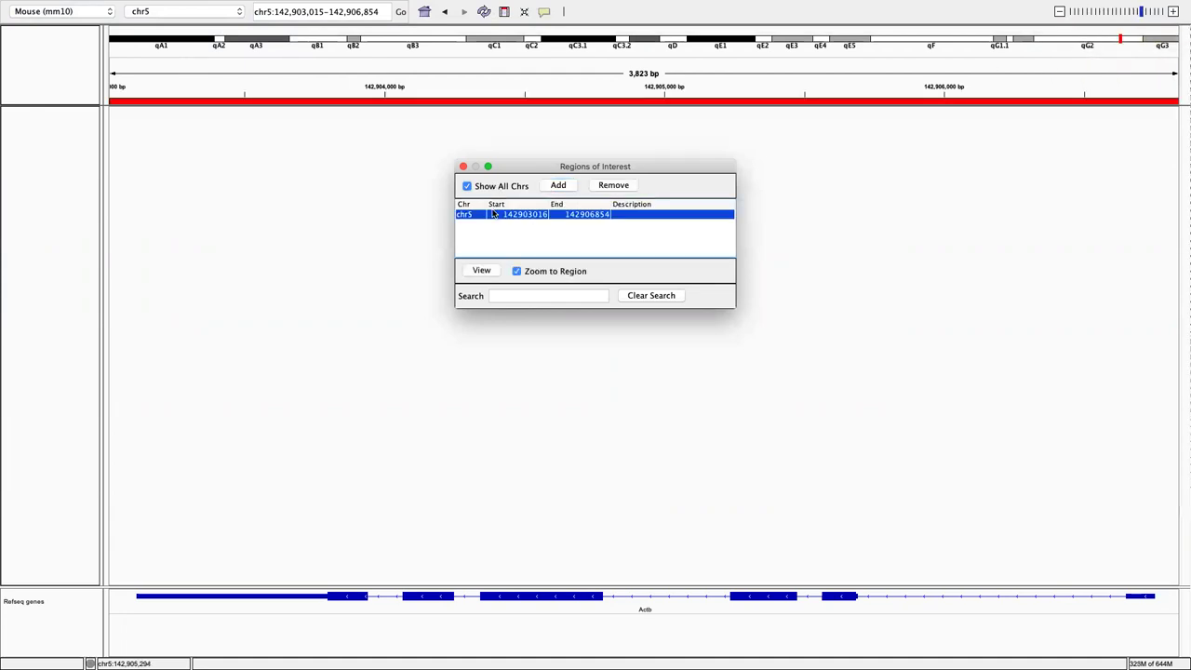
{"action": "left_click", "coordinate": [610, 186]}
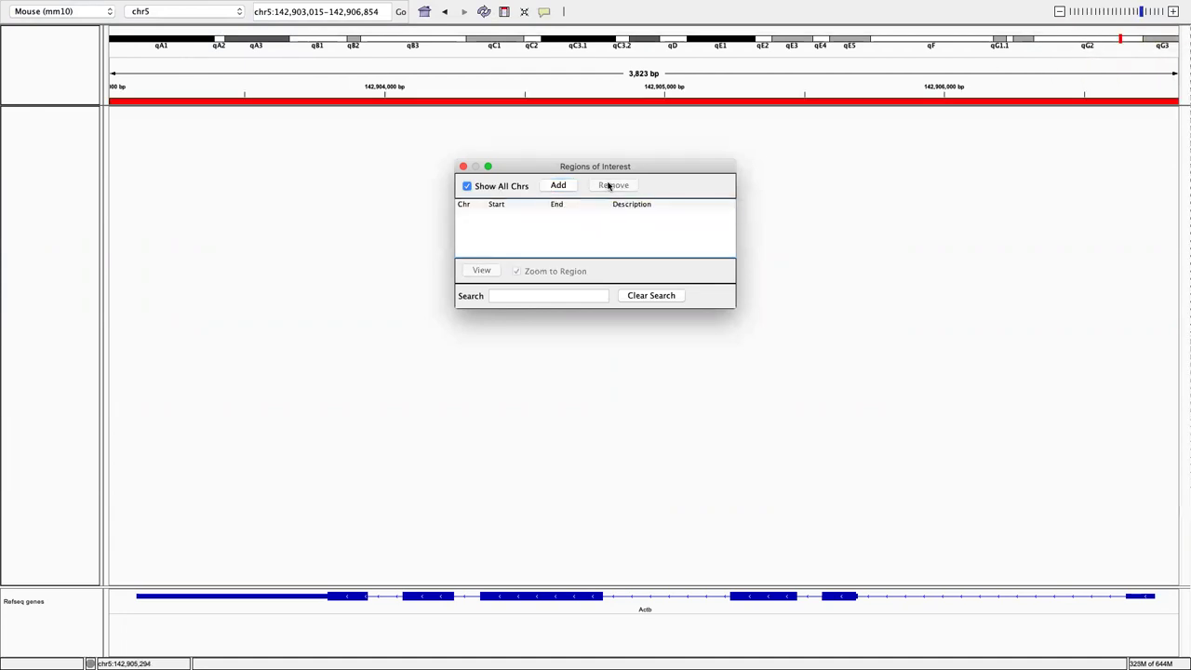
Narrow the view to chr5:142,902,141-142,904,116 at the start of Actb and add it as a region of interest.
{"action": "left_click", "coordinate": [1059, 11]}
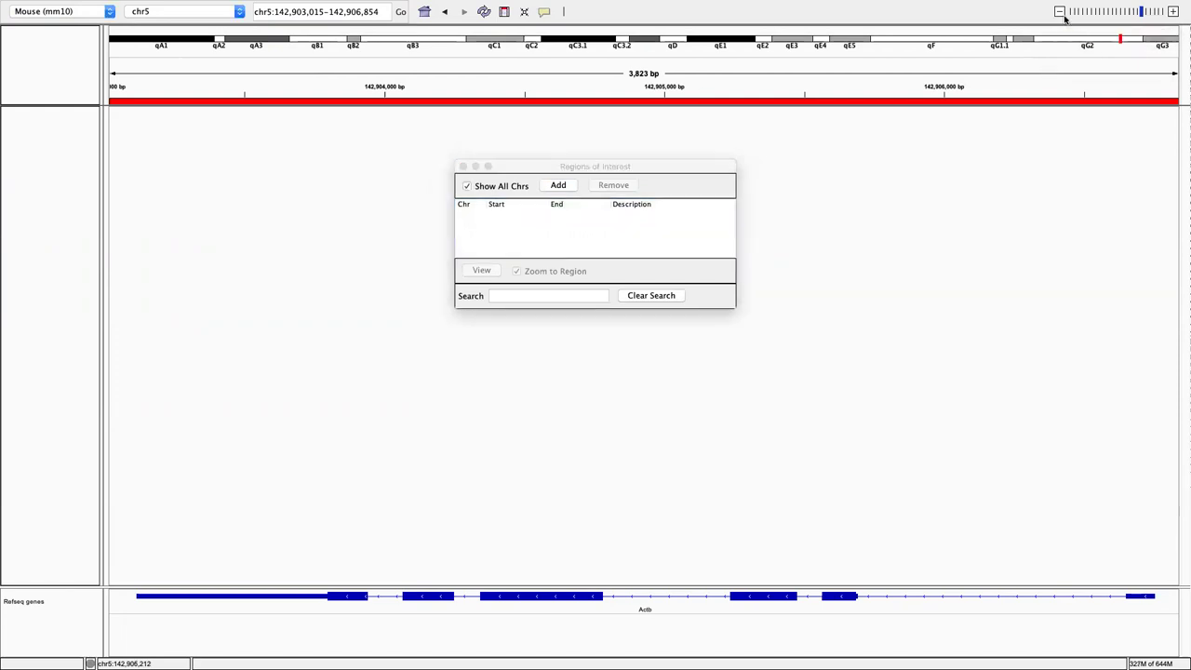
{"action": "left_click", "coordinate": [1175, 11]}
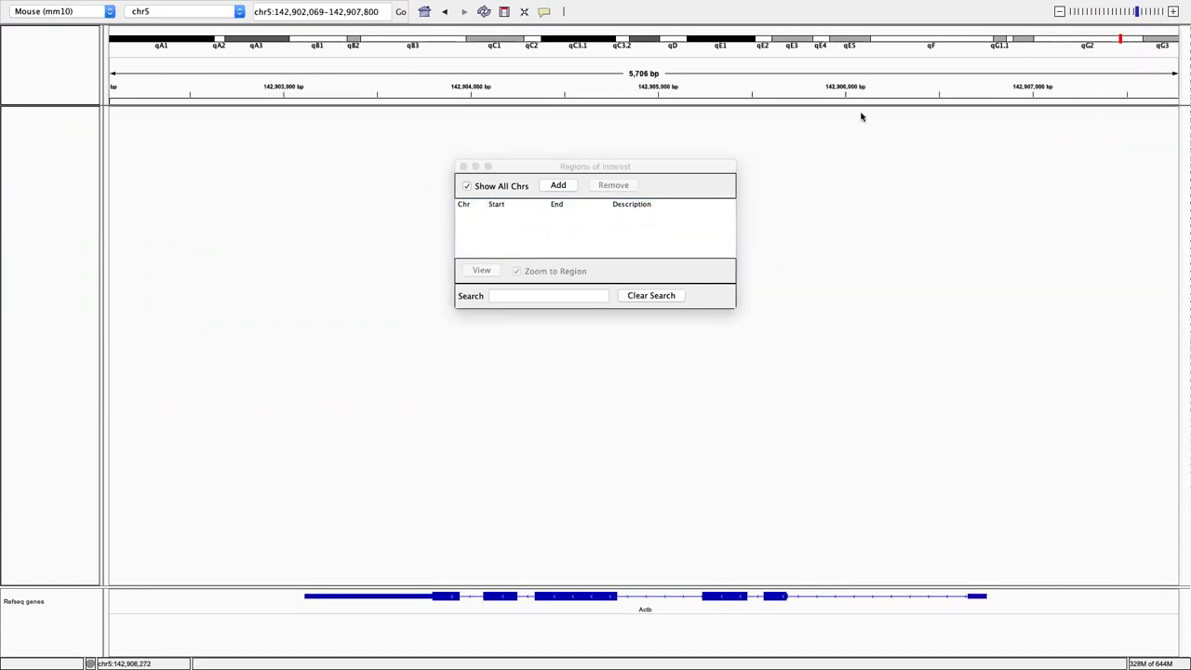
{"action": "left_click_drag", "start_coordinate": [494, 89], "coordinate": [121, 87]}
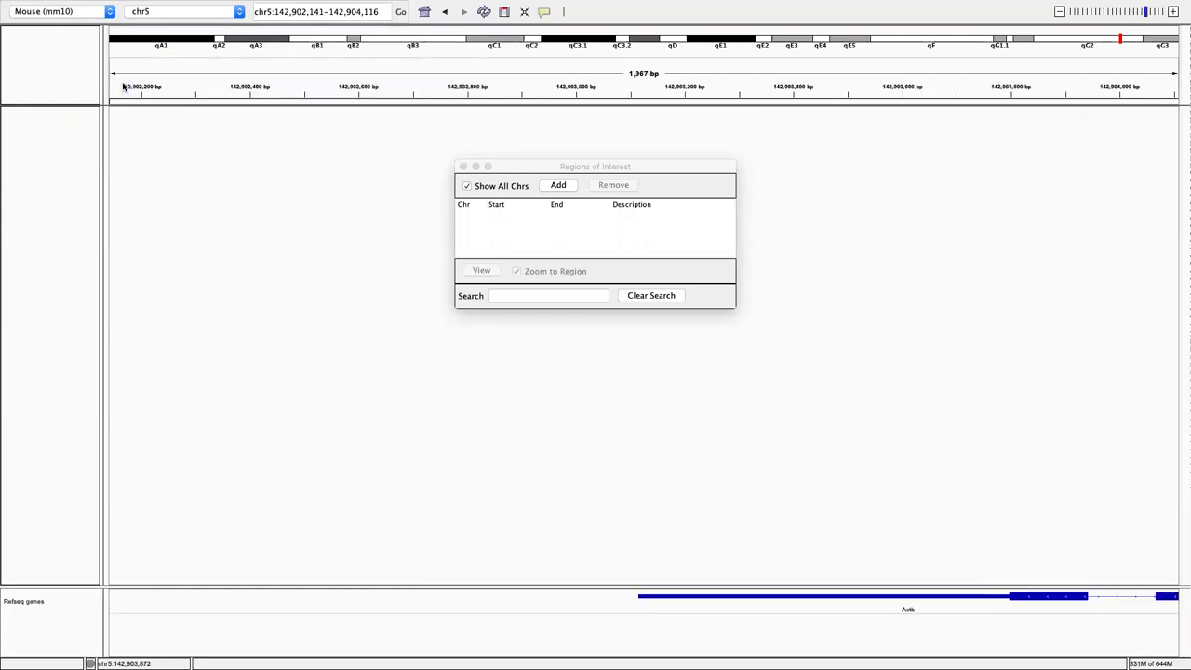
{"action": "left_click", "coordinate": [561, 190]}
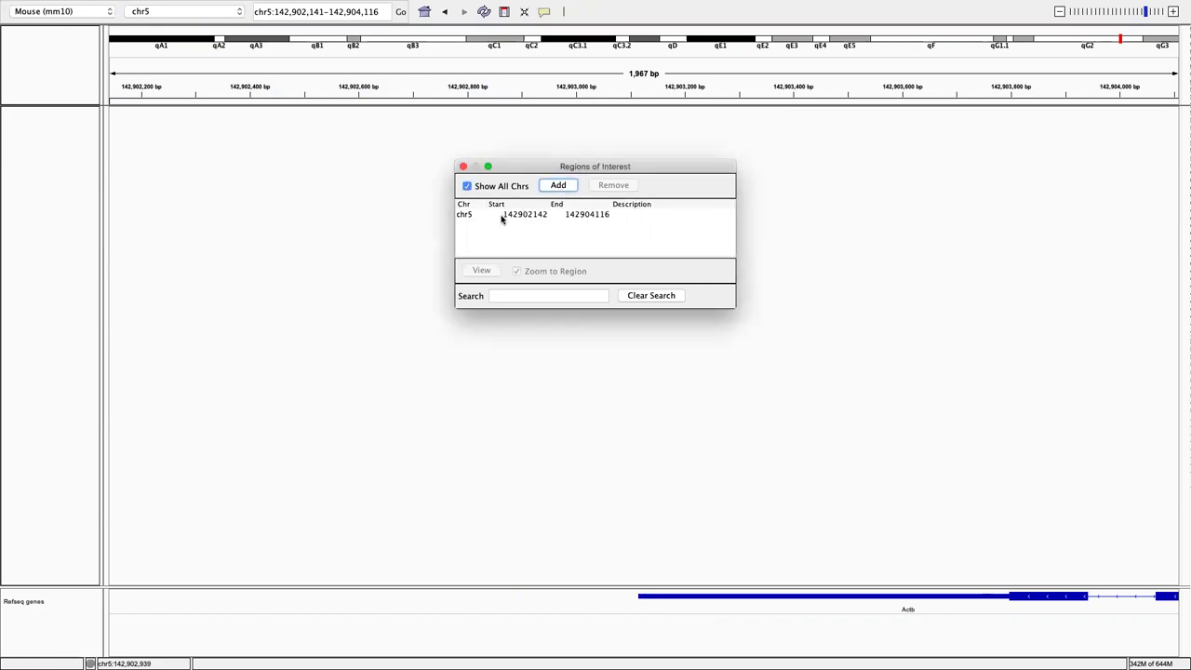
Set the description of the bookmarked chr5 region to "My first region".
{"action": "left_click", "coordinate": [1059, 11]}
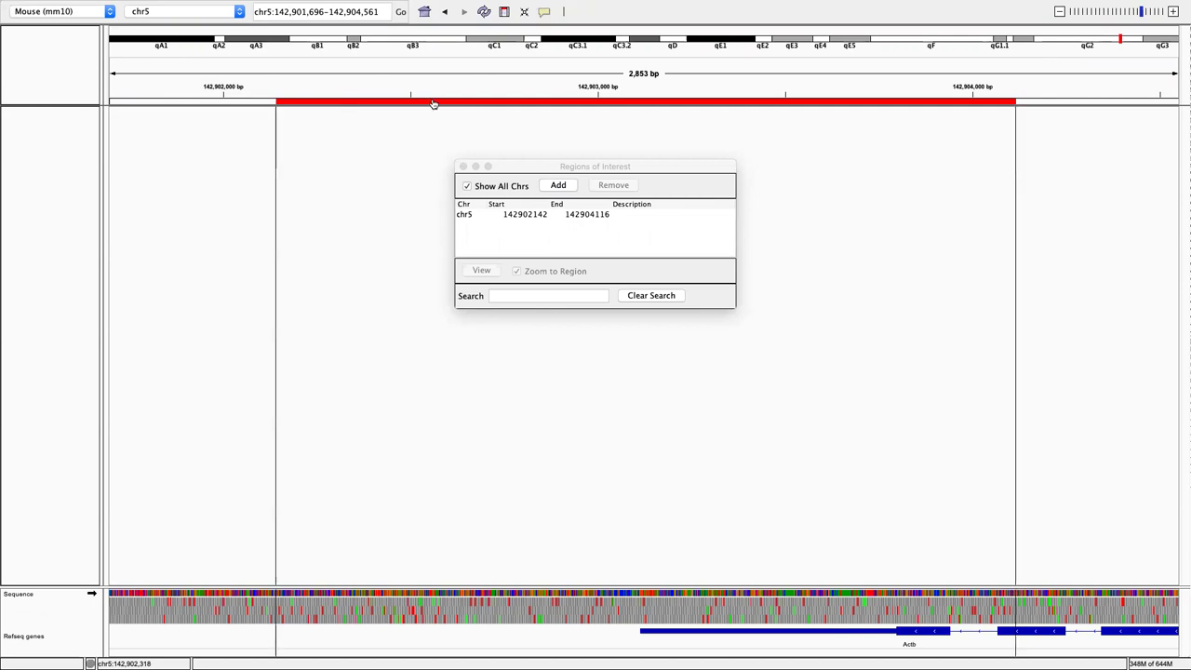
{"action": "left_click", "coordinate": [469, 106]}
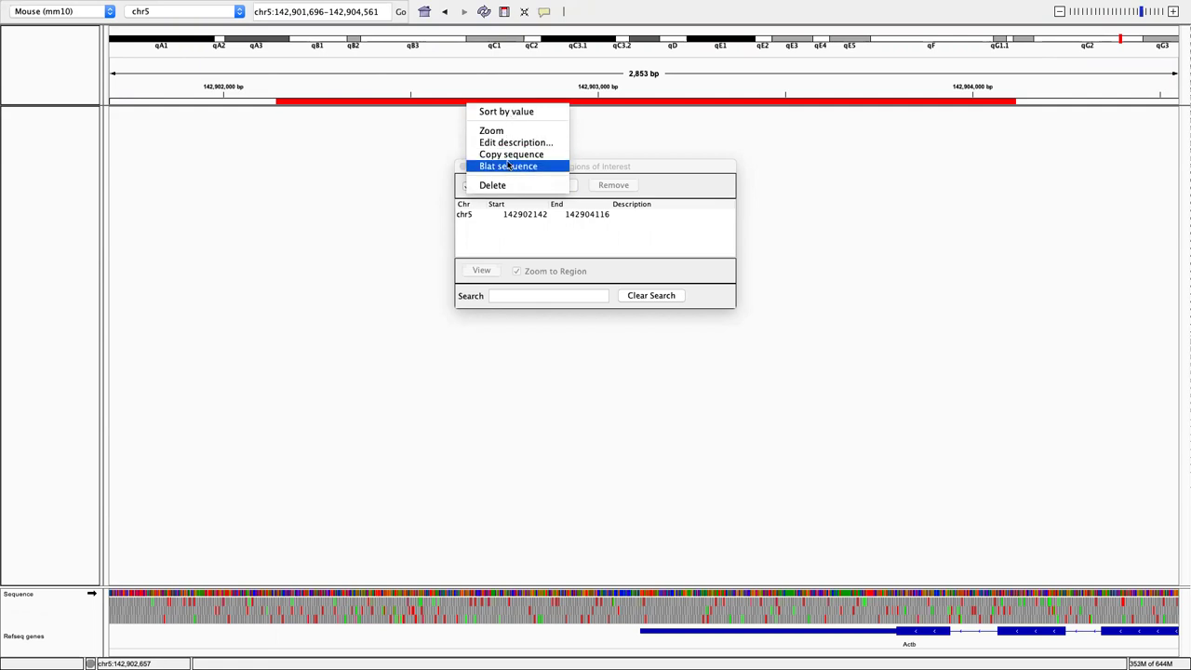
{"action": "left_click", "coordinate": [513, 142]}
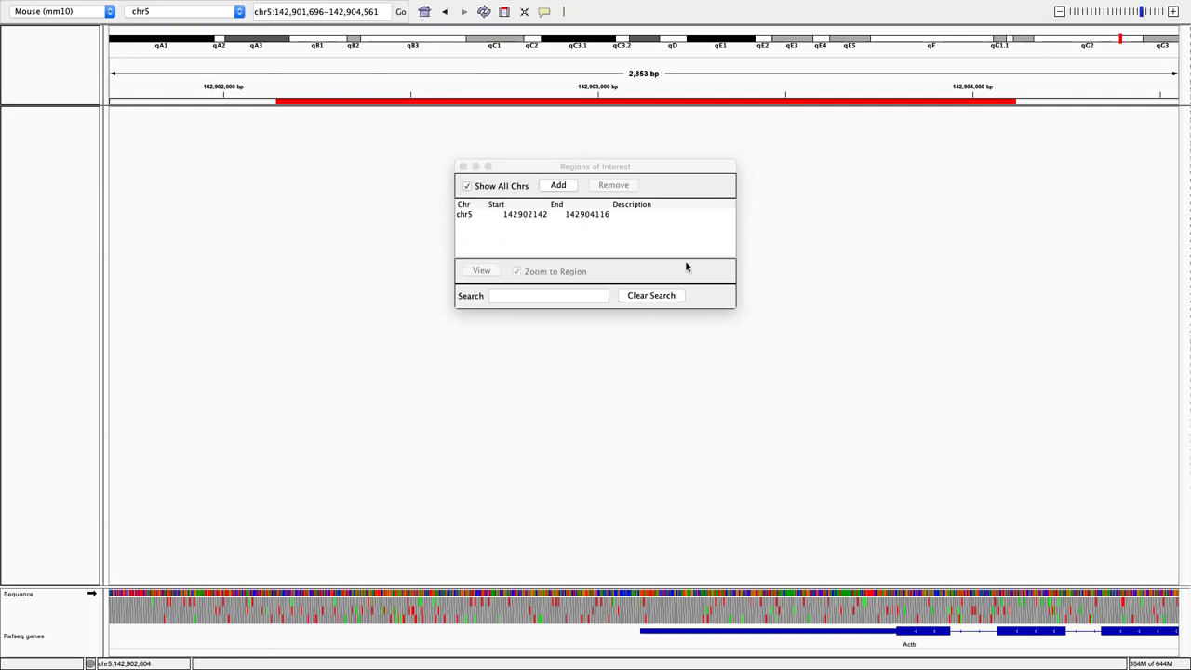
{"action": "left_click", "coordinate": [664, 213]}
{"action": "left_click", "coordinate": [658, 213]}
{"action": "double_click", "coordinate": [626, 213]}
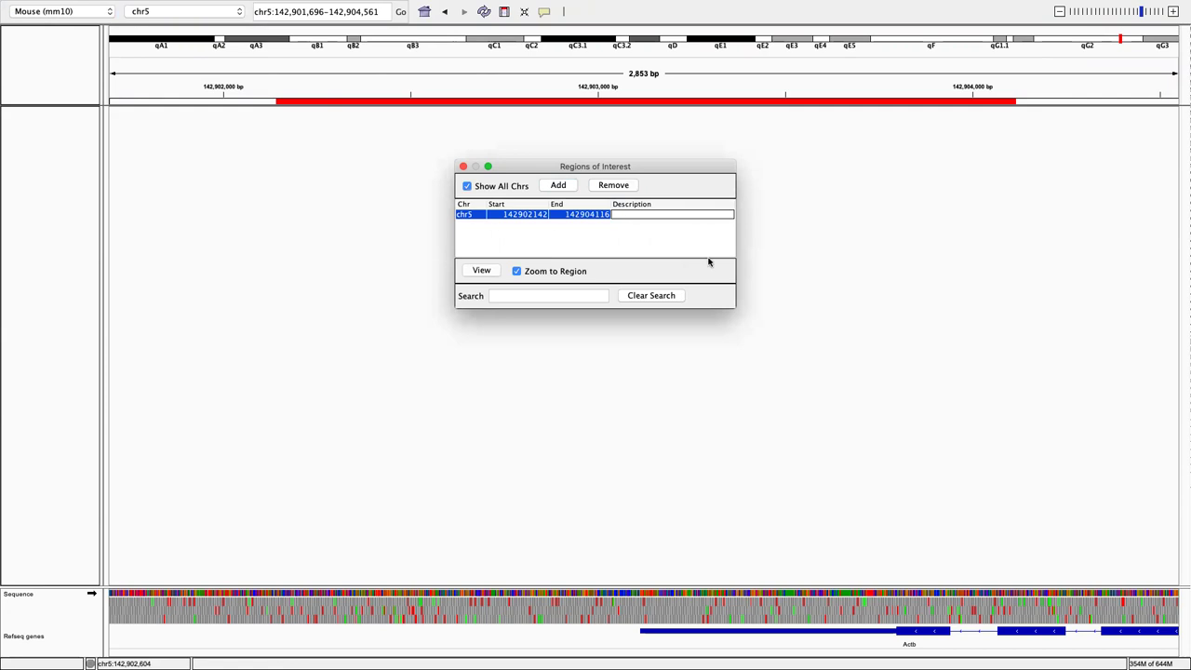
{"action": "type", "text": "My first region"}
{"action": "key", "text": "Return"}
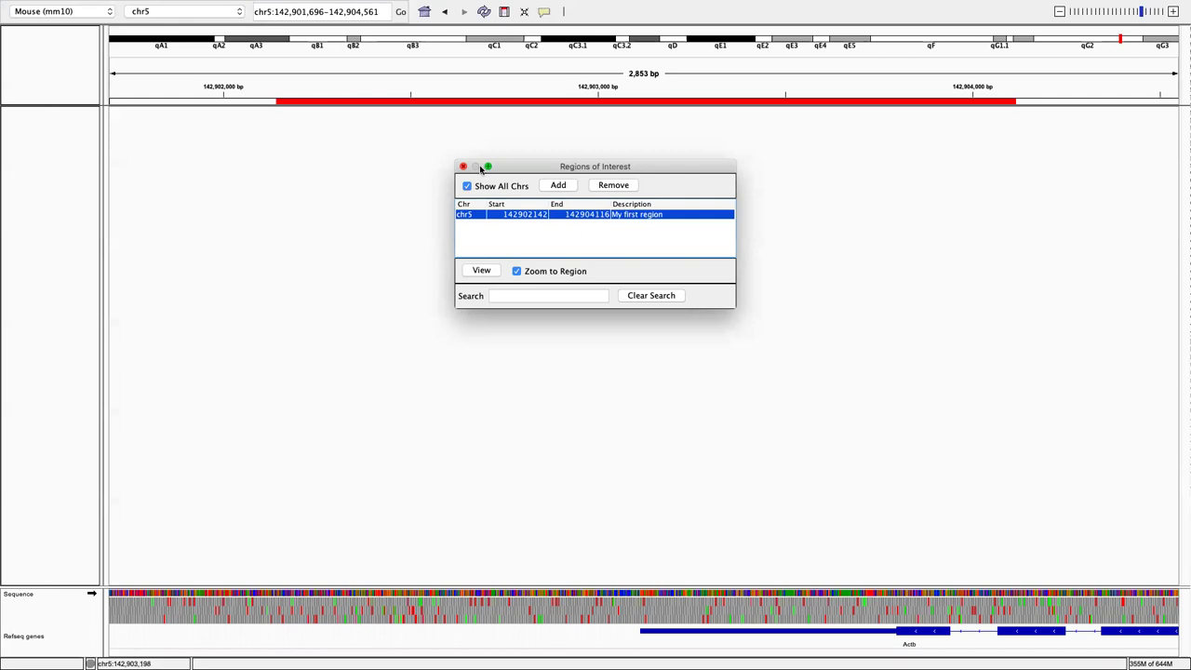
Move the Regions of Interest window aside and define a region from about 142,906,002 to 142,906,902 over the far end of Actb.
{"action": "left_click", "coordinate": [1066, 11]}
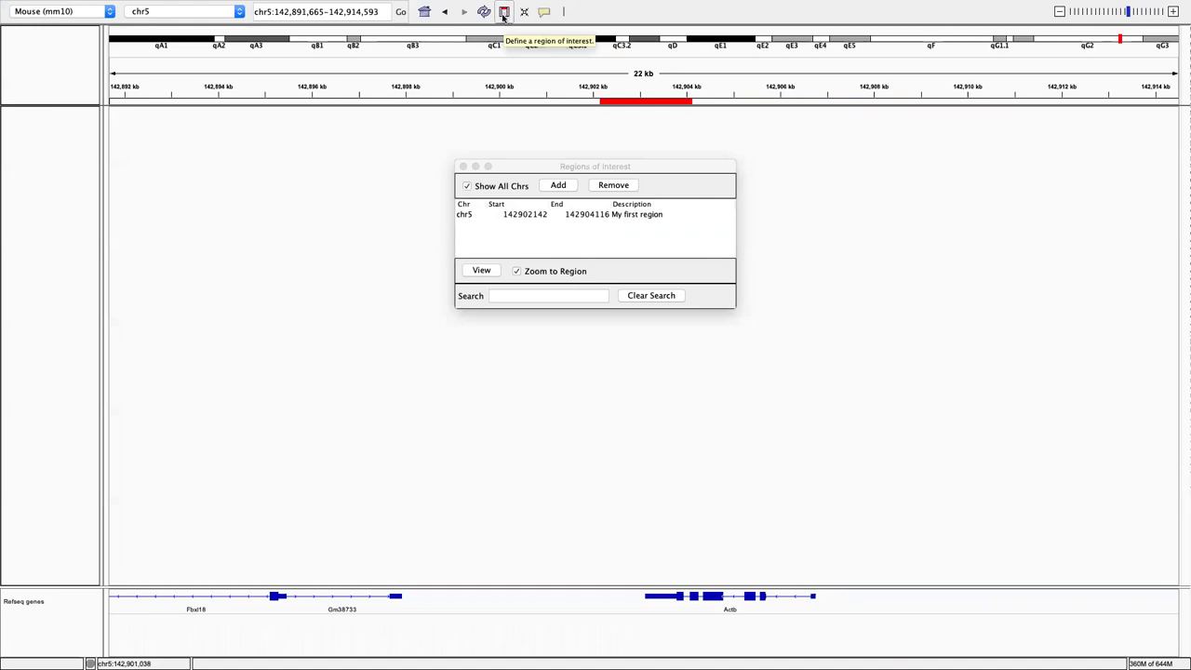
{"action": "left_click", "coordinate": [549, 170]}
{"action": "left_click_drag", "start_coordinate": [549, 171], "coordinate": [295, 180]}
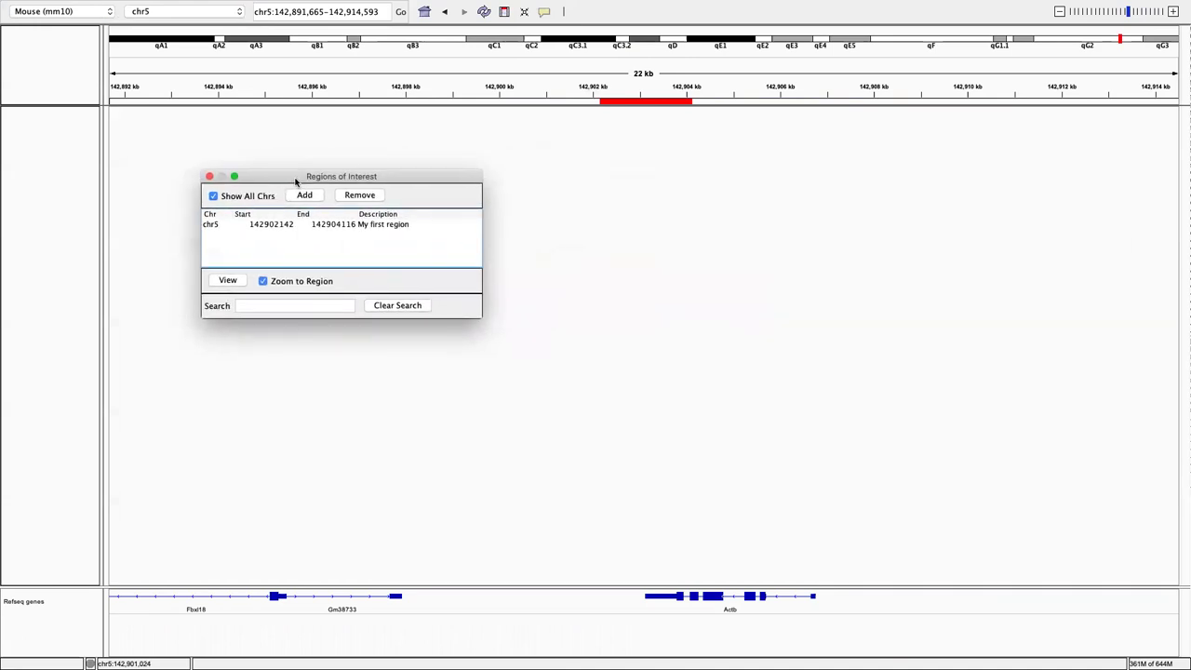
{"action": "left_click", "coordinate": [504, 13]}
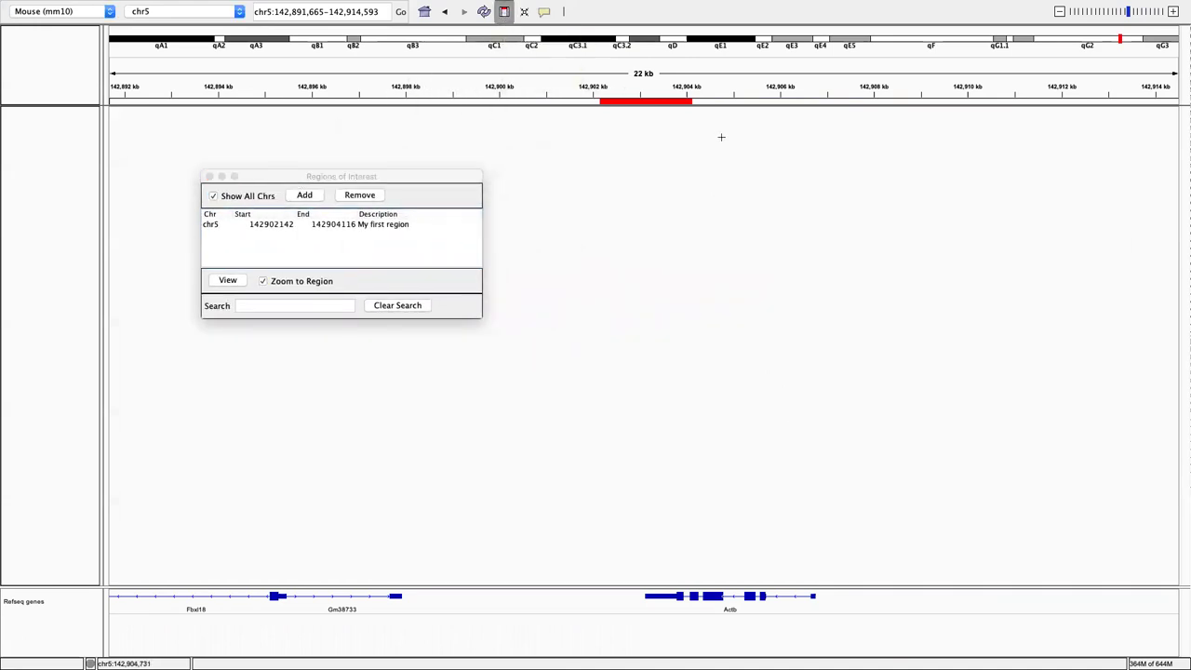
{"action": "left_click", "coordinate": [779, 115]}
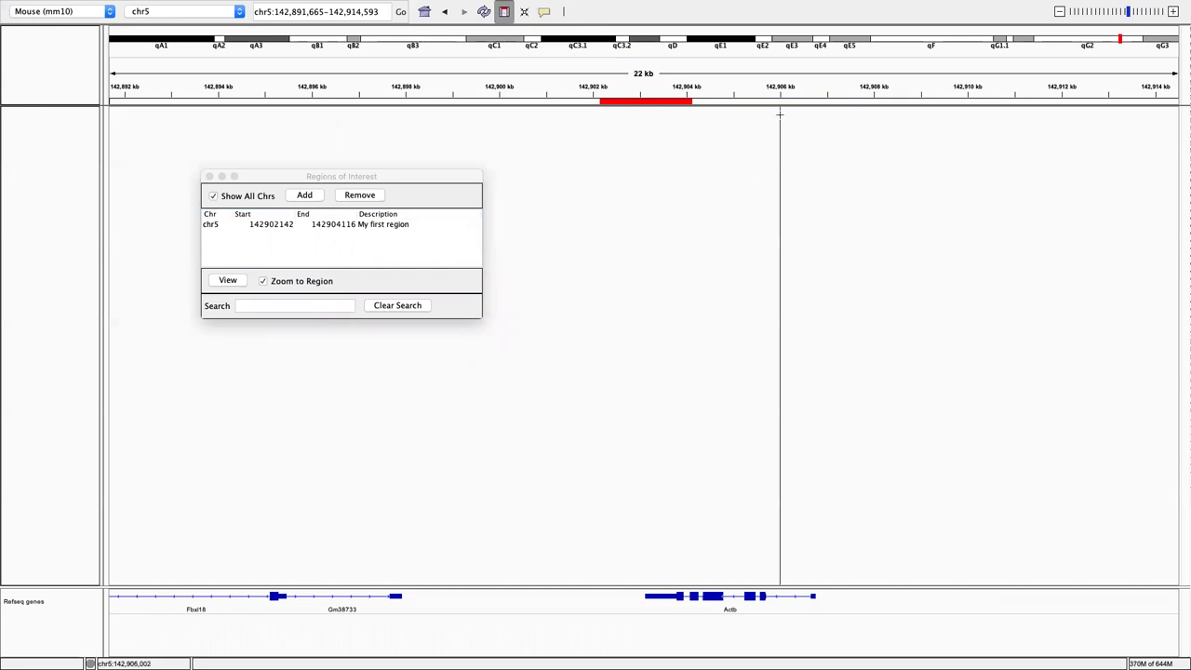
{"action": "left_click", "coordinate": [821, 112]}
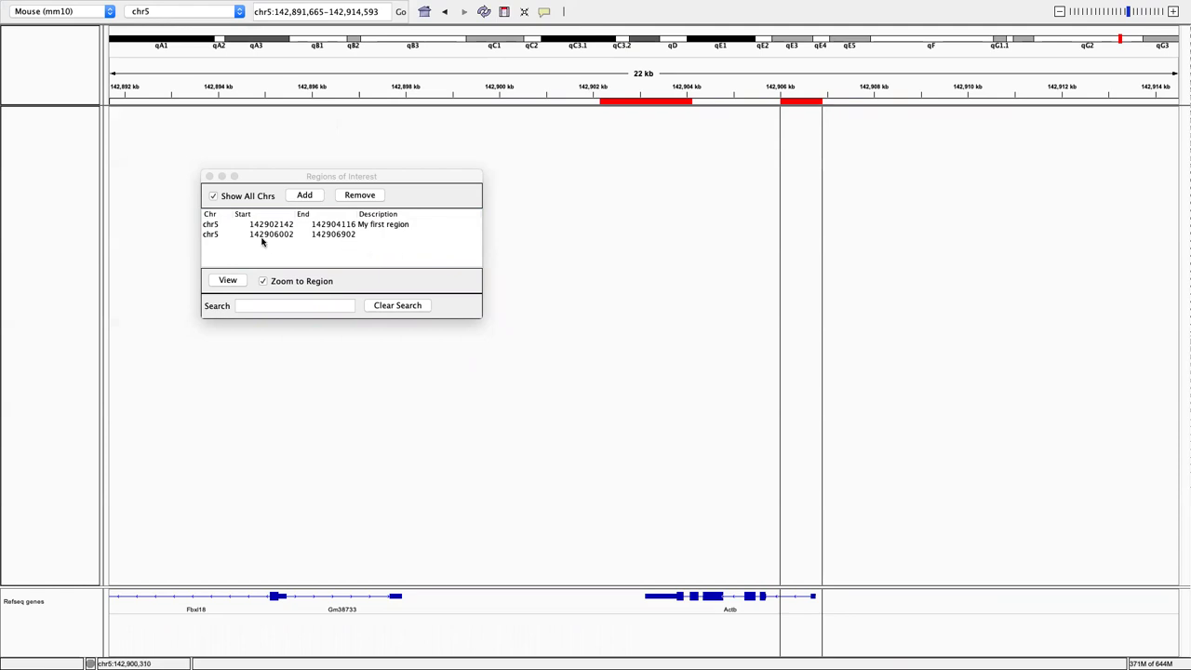
Set the description of the region starting at 142906002 to "My second region".
{"action": "double_click", "coordinate": [385, 231]}
{"action": "type", "text": "My "}
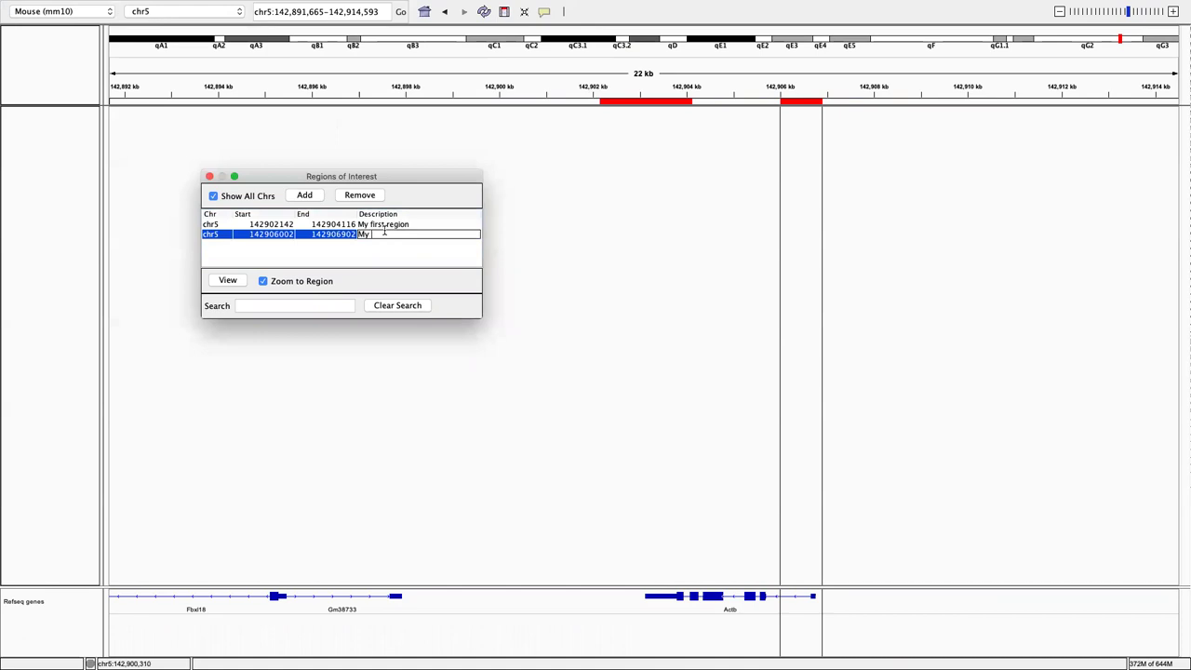
{"action": "type", "text": "second region"}
{"action": "key", "text": "Return"}
View "My first region" and "My second region" in turn with zooming to the region enabled.
{"action": "left_click", "coordinate": [318, 225]}
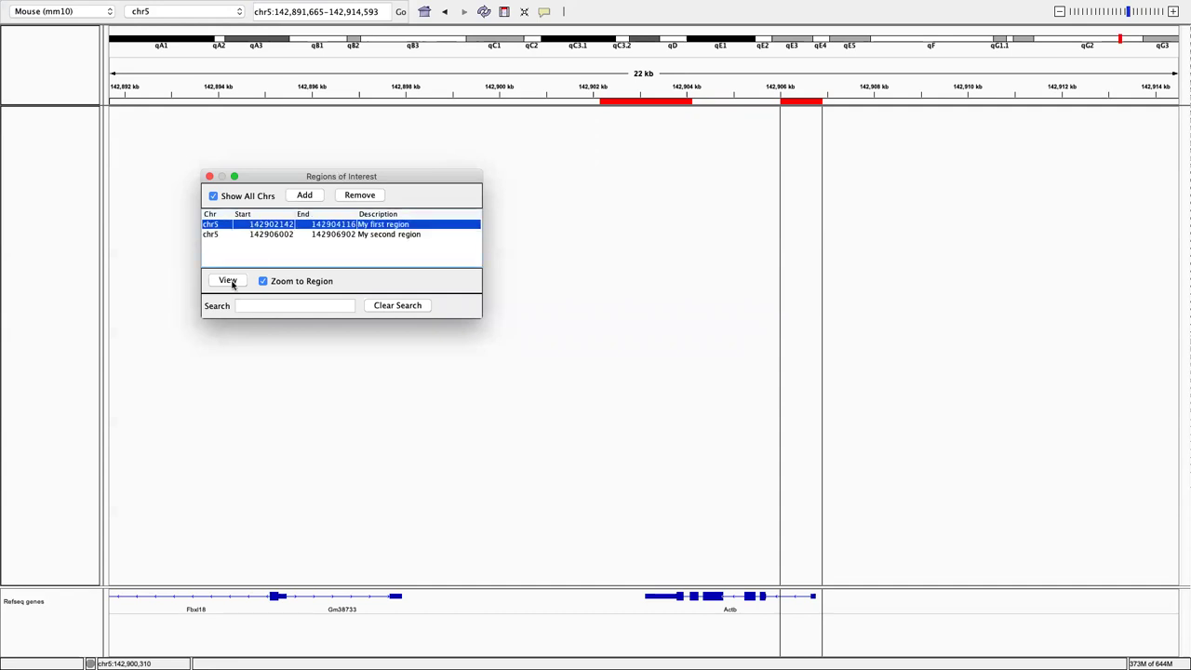
{"action": "left_click", "coordinate": [230, 281]}
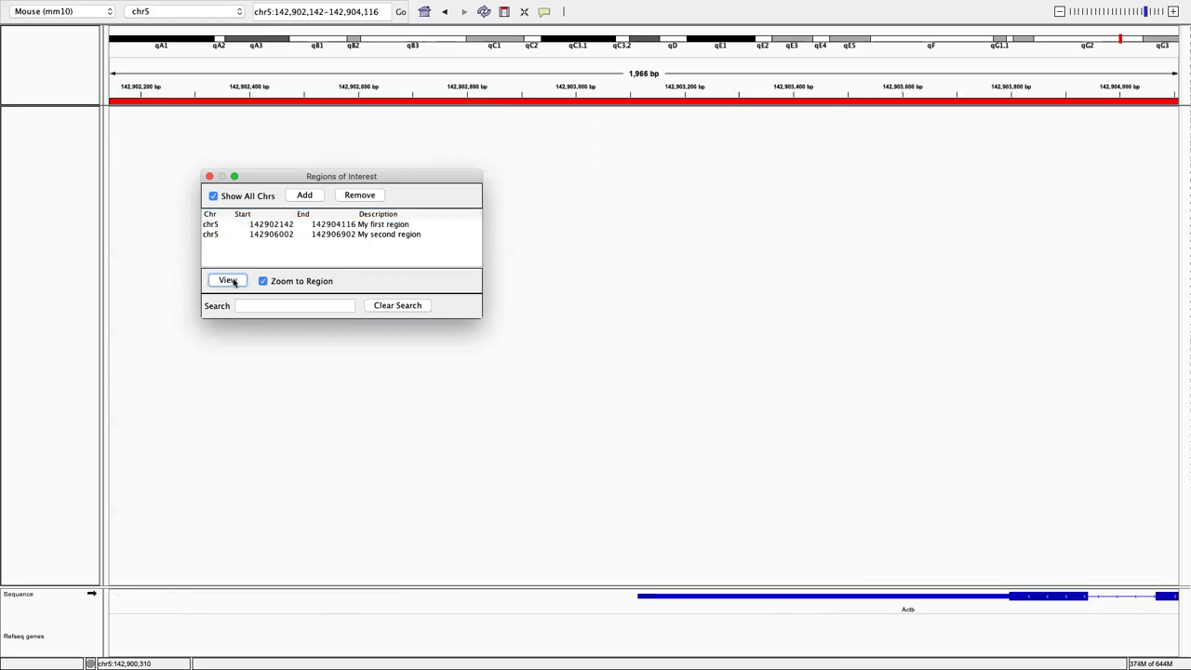
{"action": "left_click", "coordinate": [249, 233]}
{"action": "left_click", "coordinate": [228, 281]}
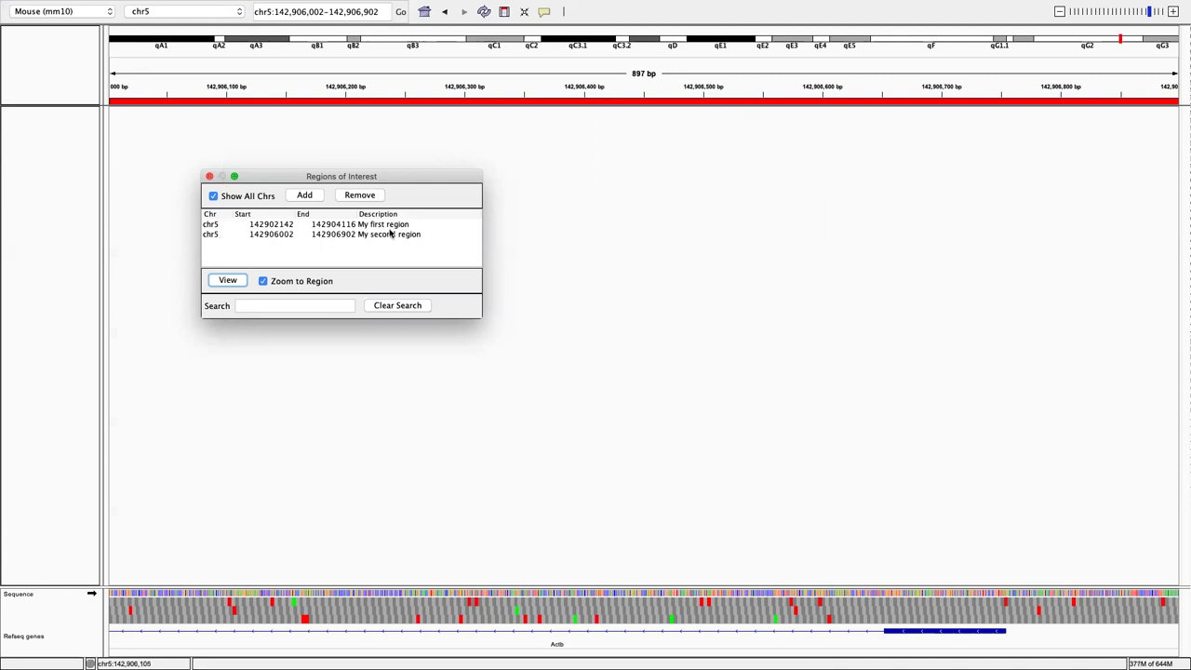
Search the bookmarked regions for "fir" and empty the search again.
{"action": "left_click", "coordinate": [266, 307]}
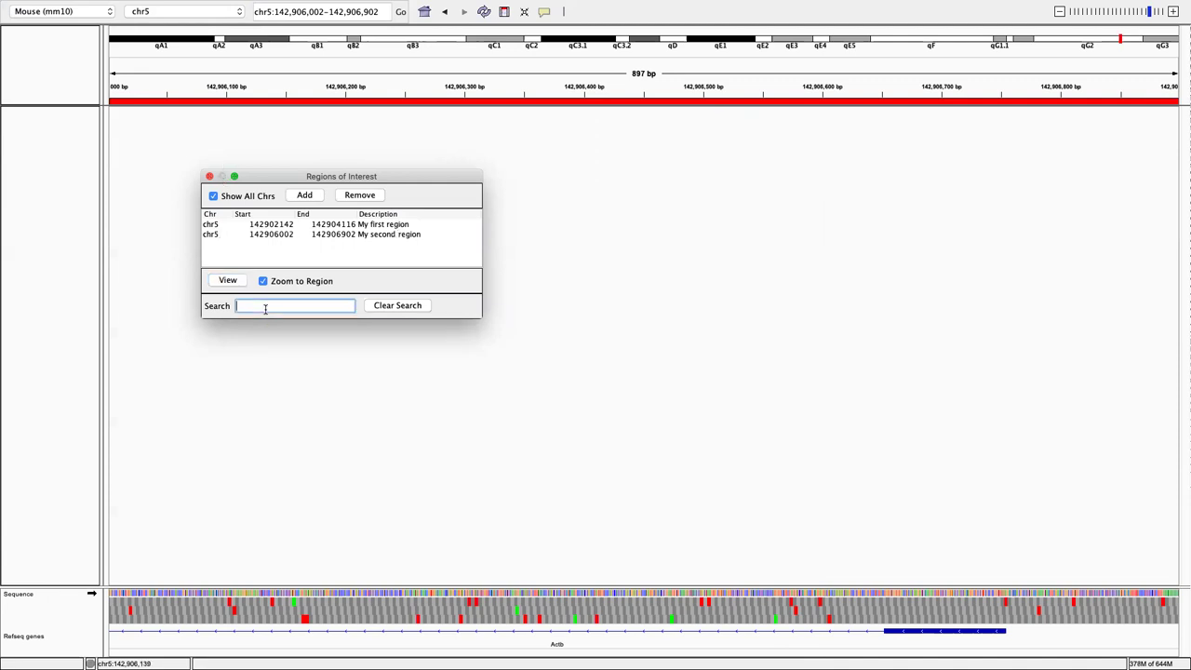
{"action": "type", "text": "fir"}
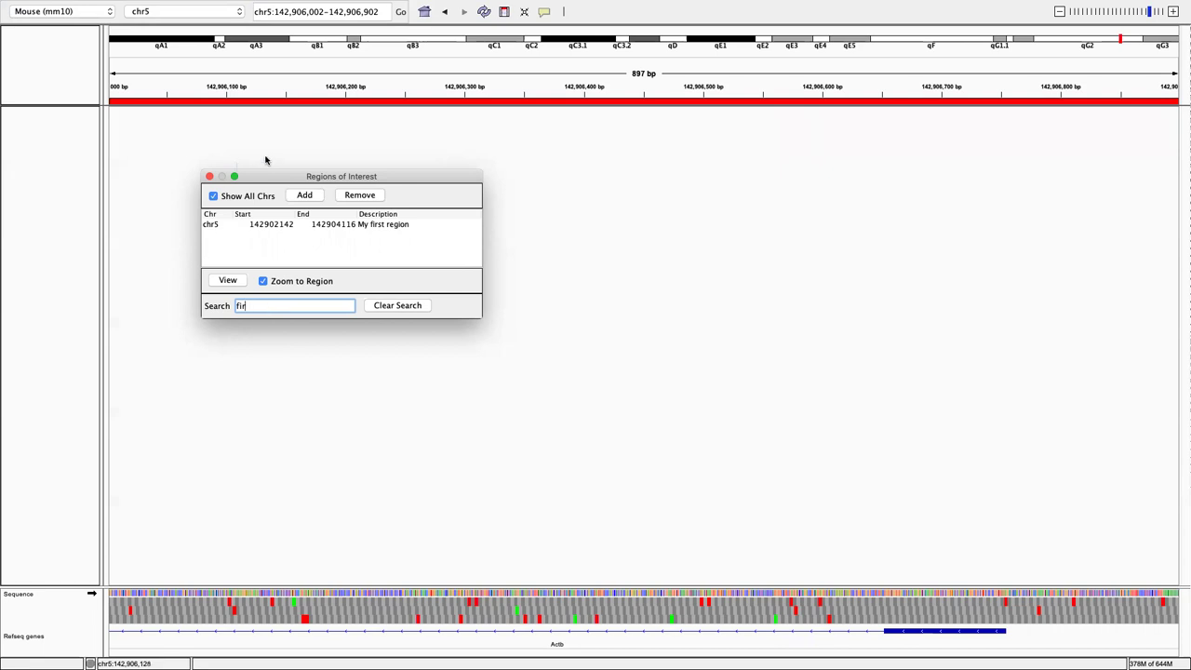
{"action": "key", "text": "BackSpace"}
{"action": "key", "text": "BackSpace"}
{"action": "key", "text": "BackSpace"}
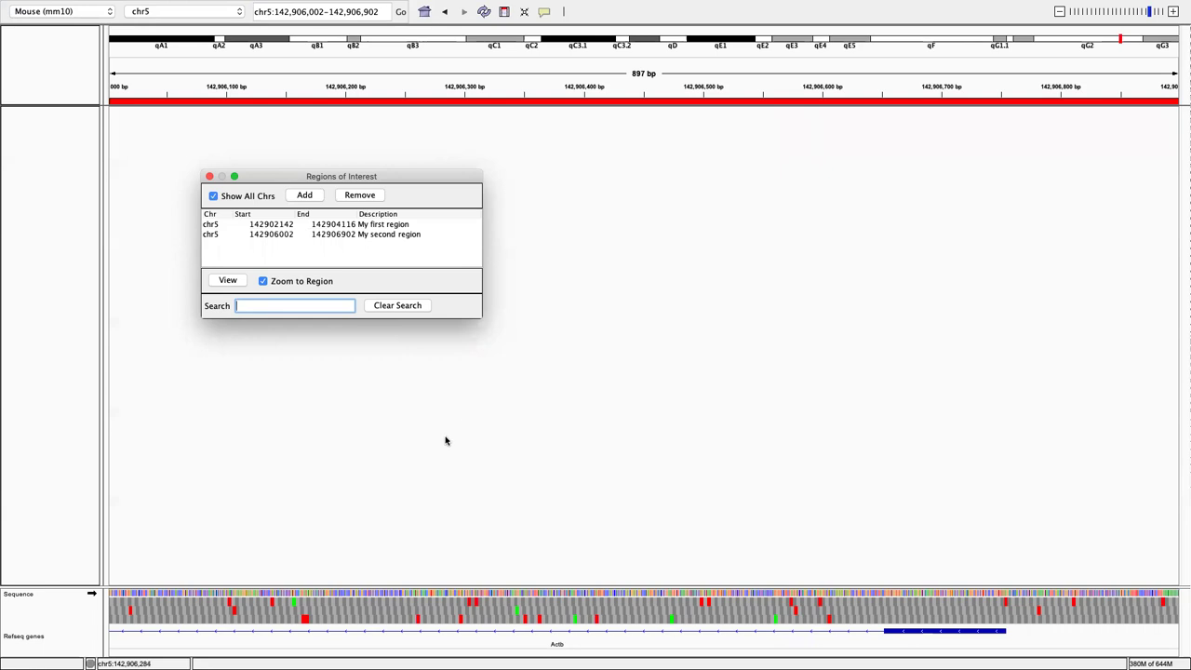
Leave full-screen IGV, switch to the full-screen Safari slides and page to "Sequences from regions of interest", previewing the slides after it.
{"action": "left_click", "coordinate": [51, 22]}
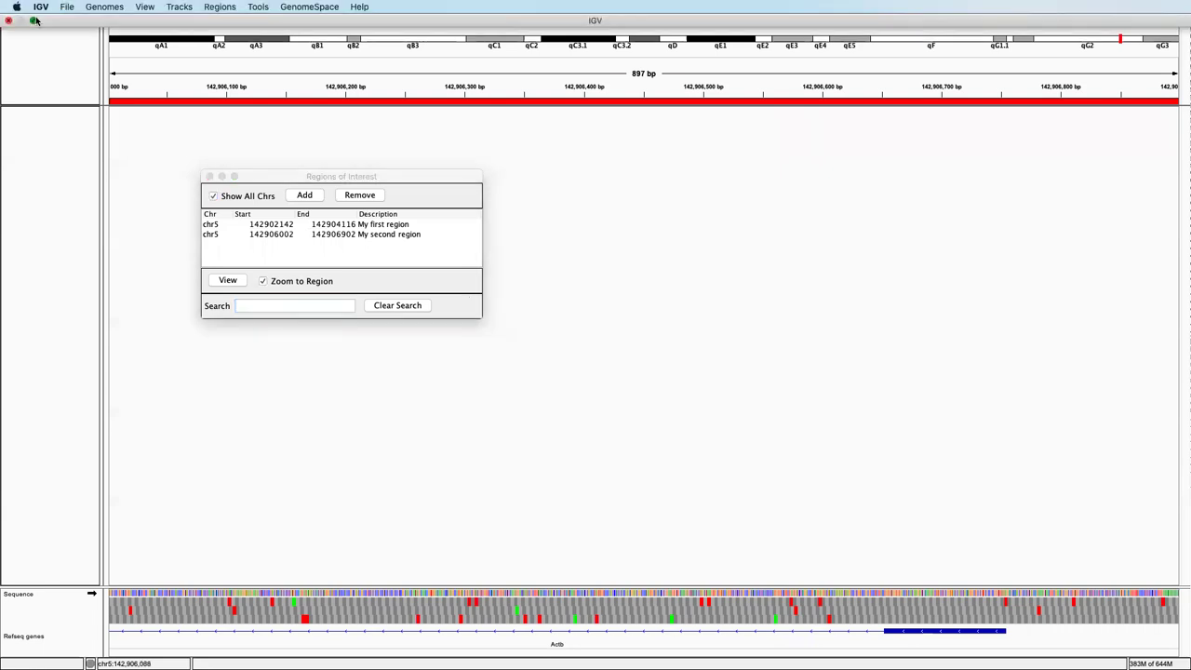
{"action": "left_click", "coordinate": [257, 70]}
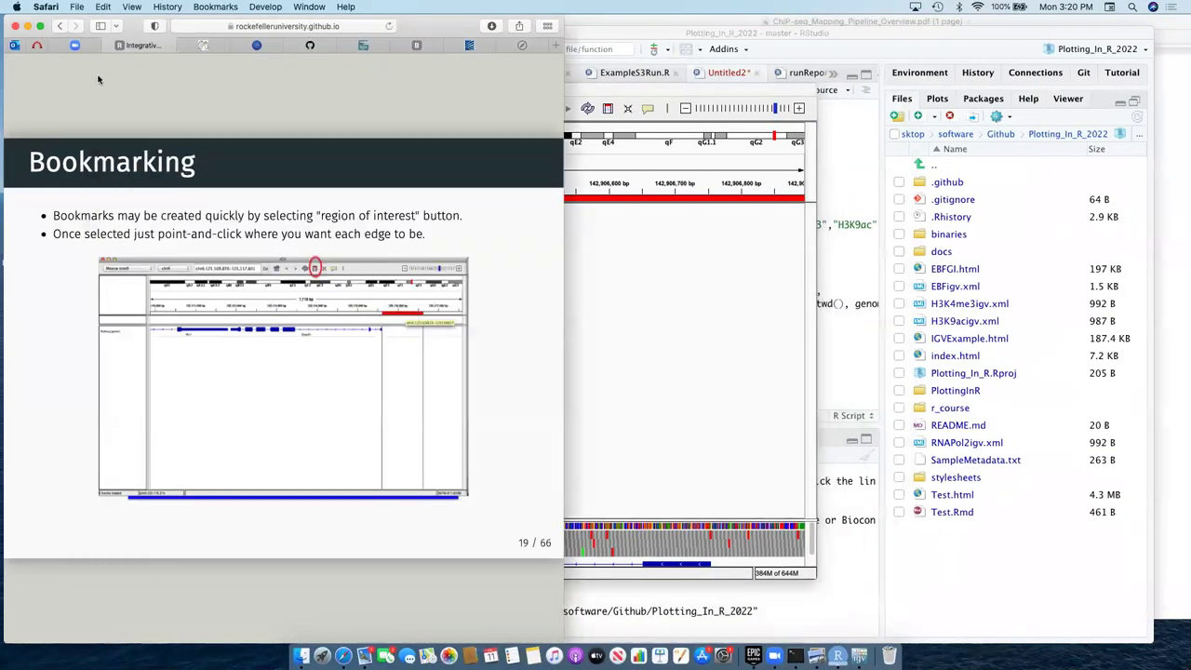
{"action": "left_click", "coordinate": [40, 26]}
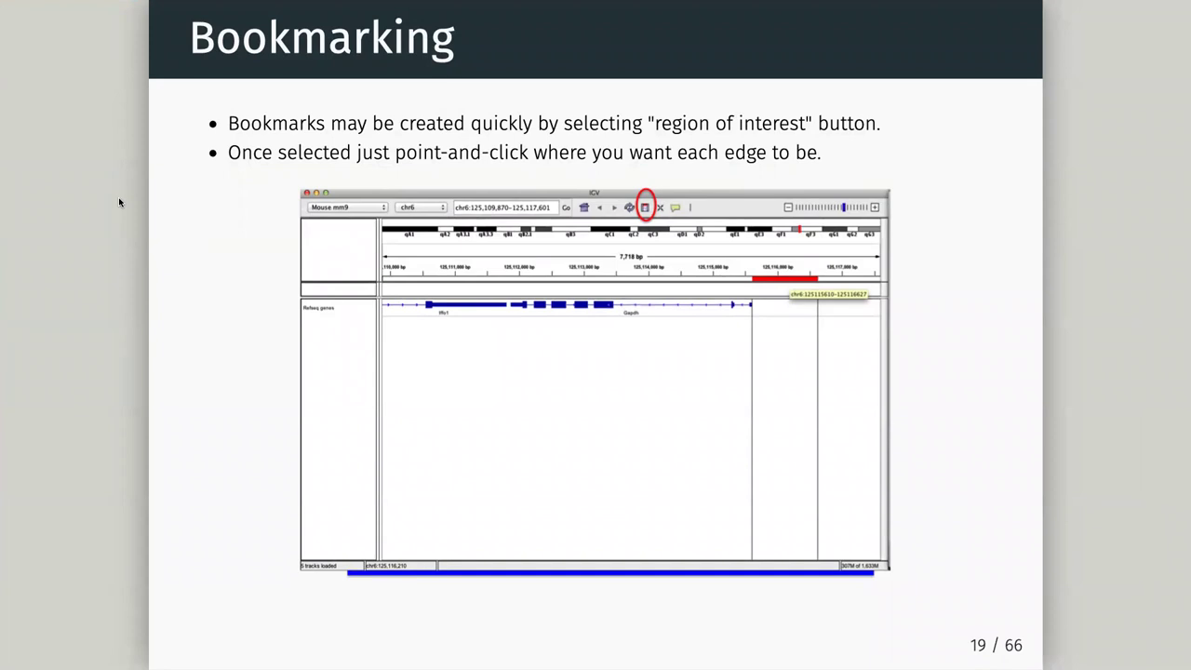
{"action": "key", "text": "Right"}
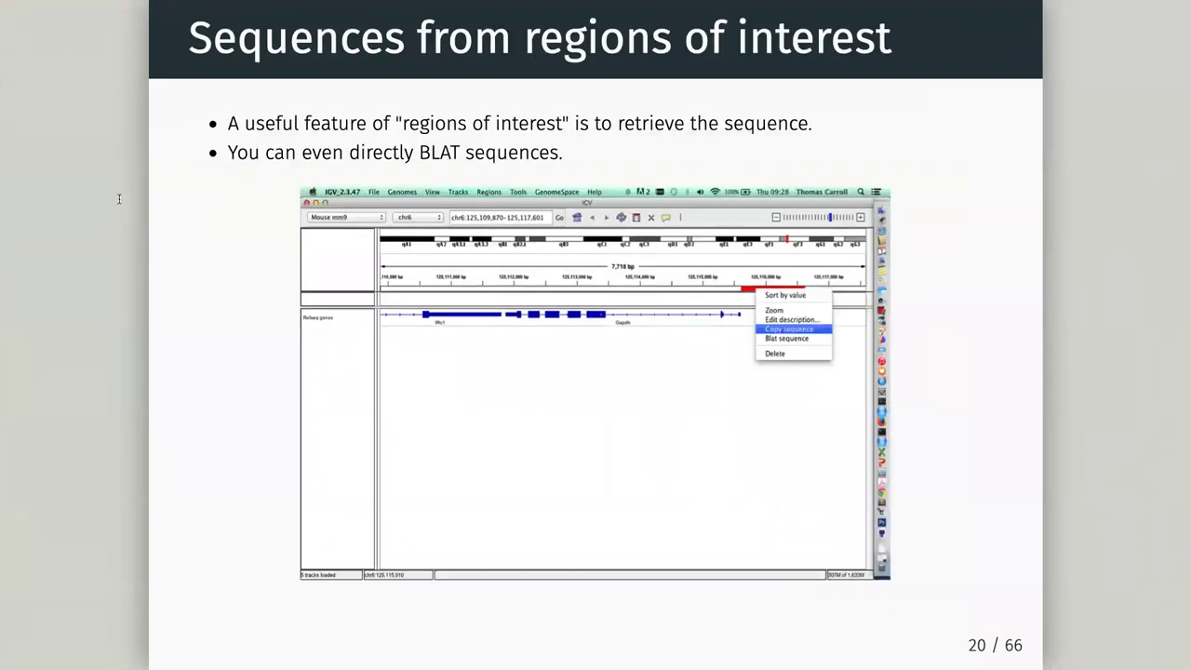
{"action": "key", "text": "Right"}
{"action": "key", "text": "Right"}
{"action": "key", "text": "Left"}
{"action": "key", "text": "Left"}
Leave the full-screen slides, switch back to IGV and move the Regions of Interest window away from the middle of the main window.
{"action": "mouse_move", "coordinate": [9, 10]}
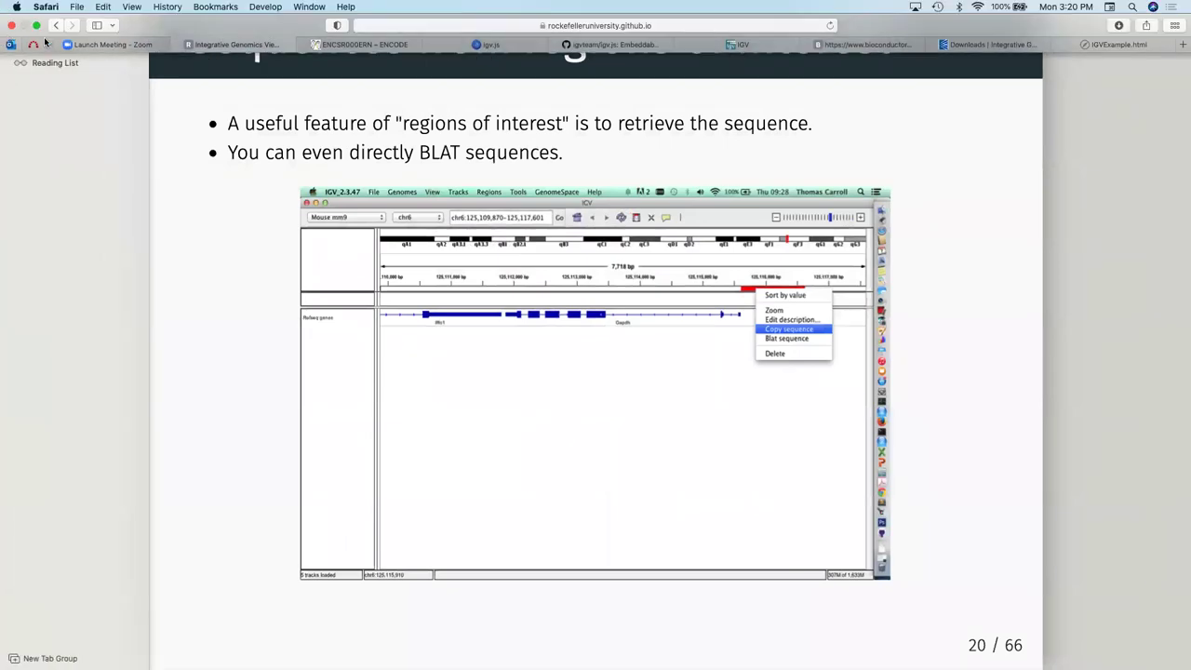
{"action": "left_click", "coordinate": [36, 25]}
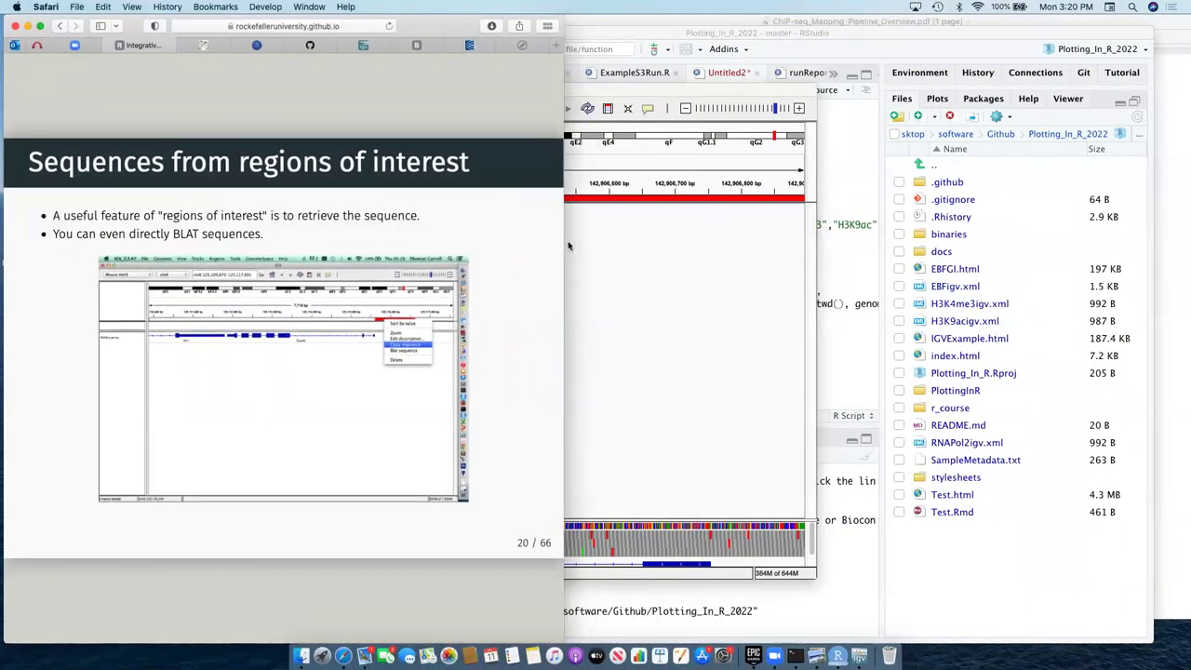
{"action": "left_click", "coordinate": [622, 255]}
{"action": "left_click_drag", "start_coordinate": [358, 174], "coordinate": [257, 175]}
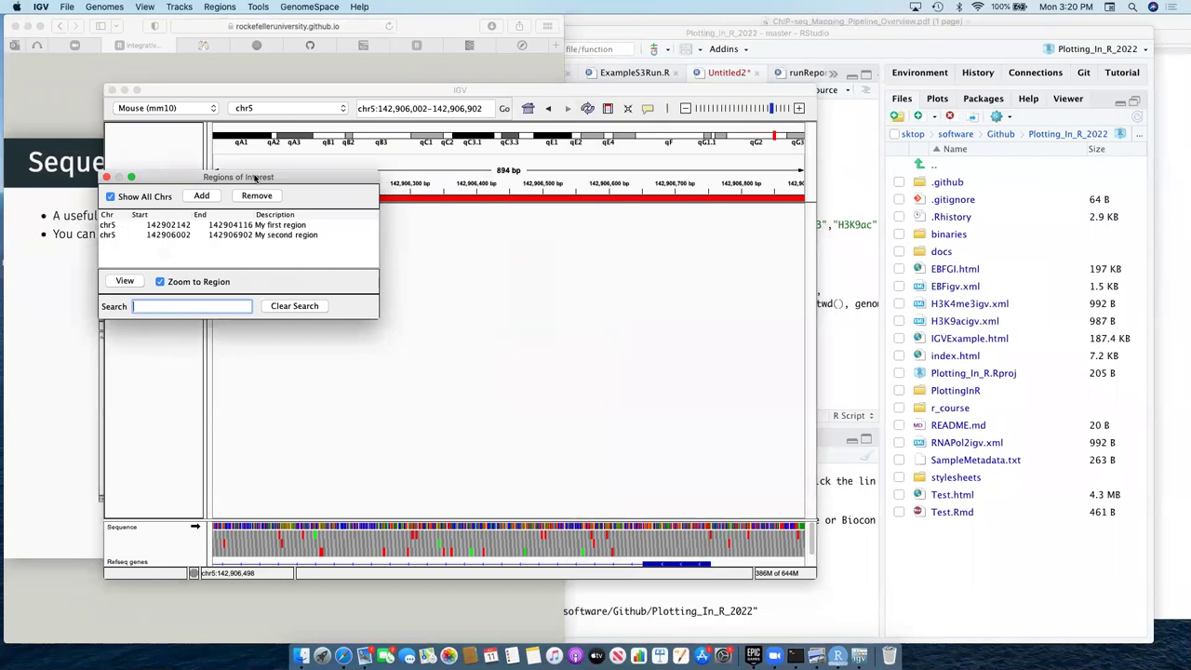
Close the Regions of Interest window, make IGV full screen and delete the region of interest spanning the current view.
{"action": "left_click", "coordinate": [107, 176]}
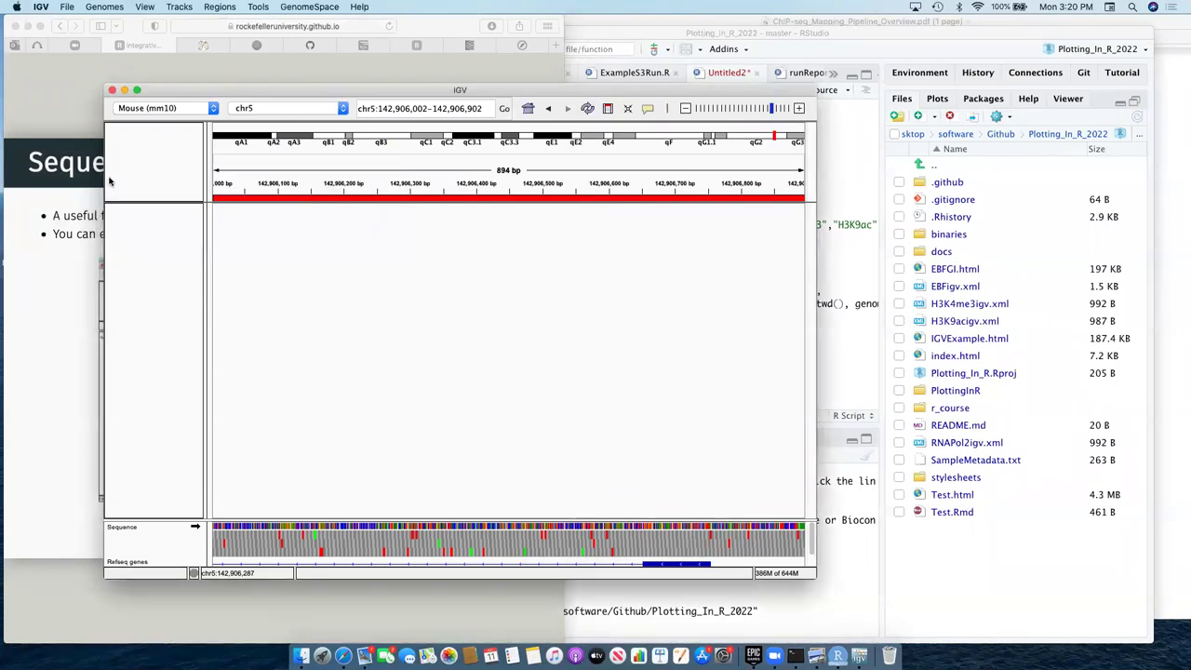
{"action": "left_click", "coordinate": [137, 90]}
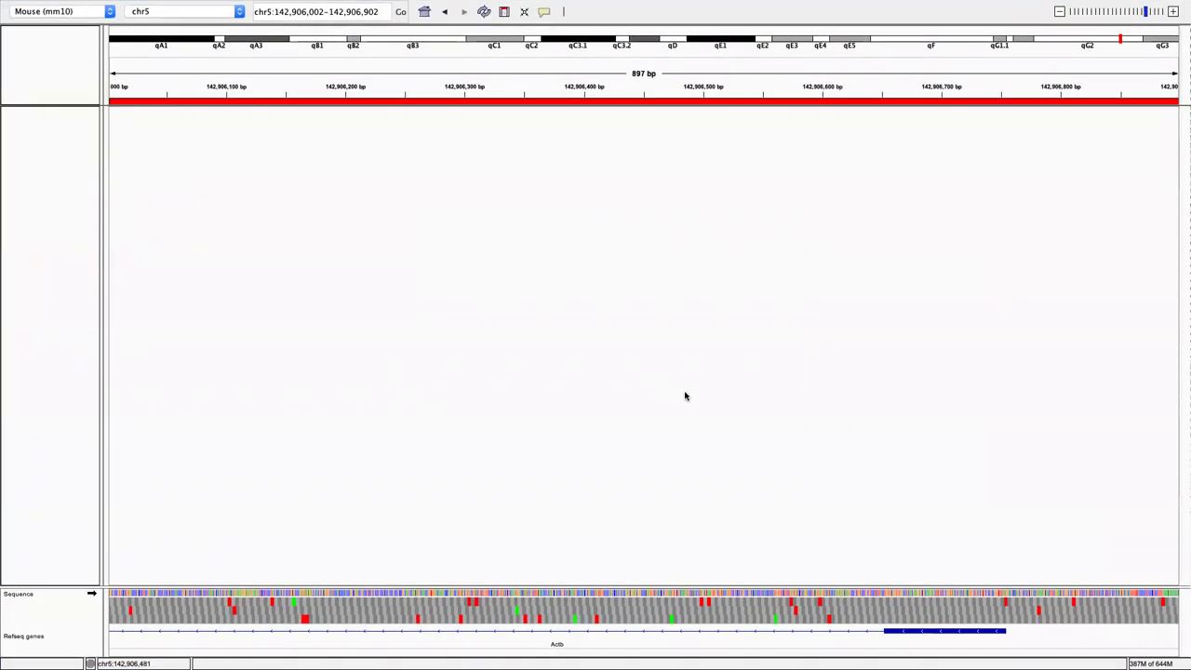
{"action": "left_click", "coordinate": [1000, 102]}
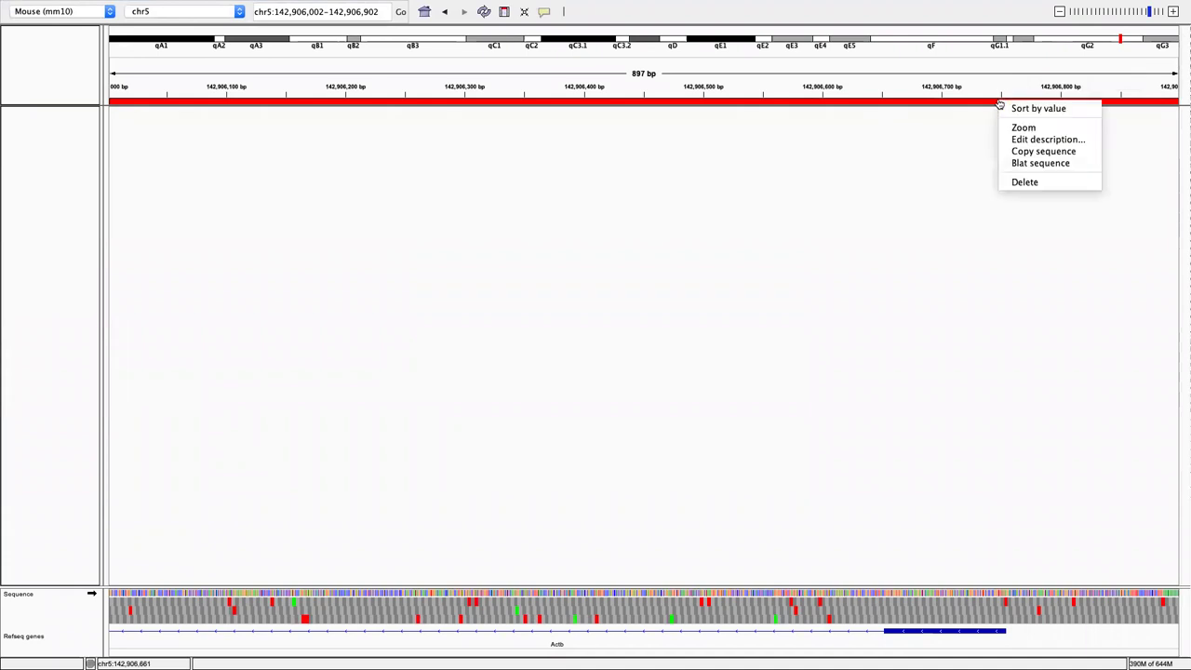
{"action": "left_click", "coordinate": [1028, 181]}
Define a region of interest about 29 bp wide across the end of the Actb exon, from about 142,906,743 to 142,906,772.
{"action": "left_click_drag", "start_coordinate": [996, 279], "coordinate": [763, 289]}
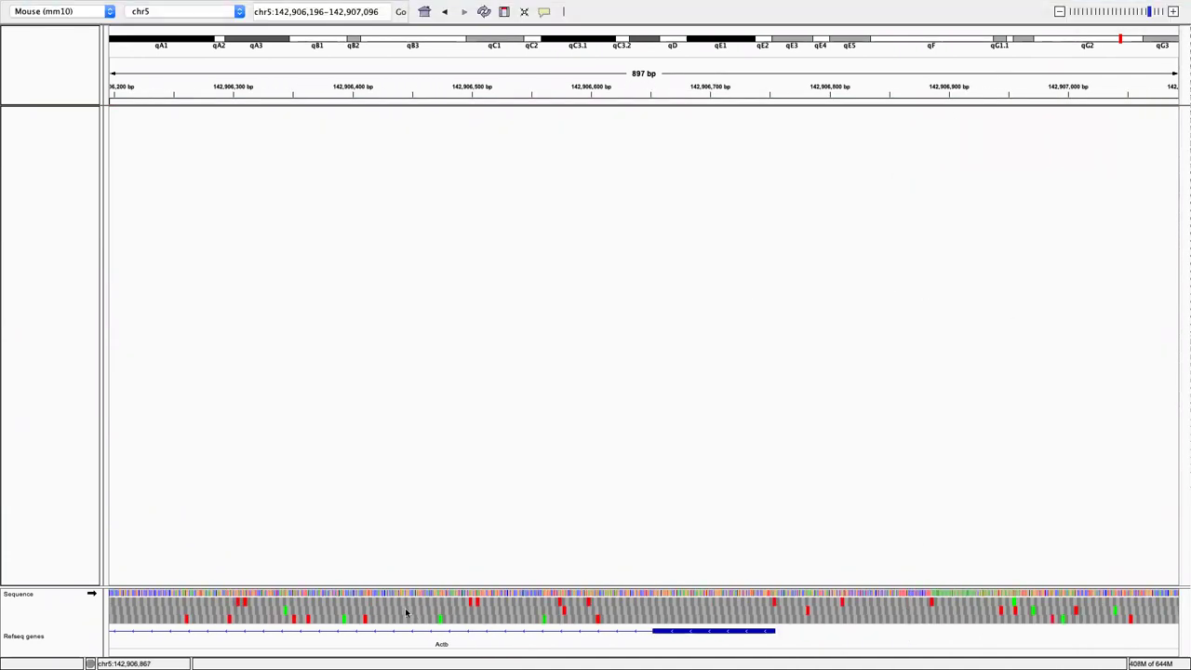
{"action": "left_click_drag", "start_coordinate": [661, 83], "coordinate": [935, 91]}
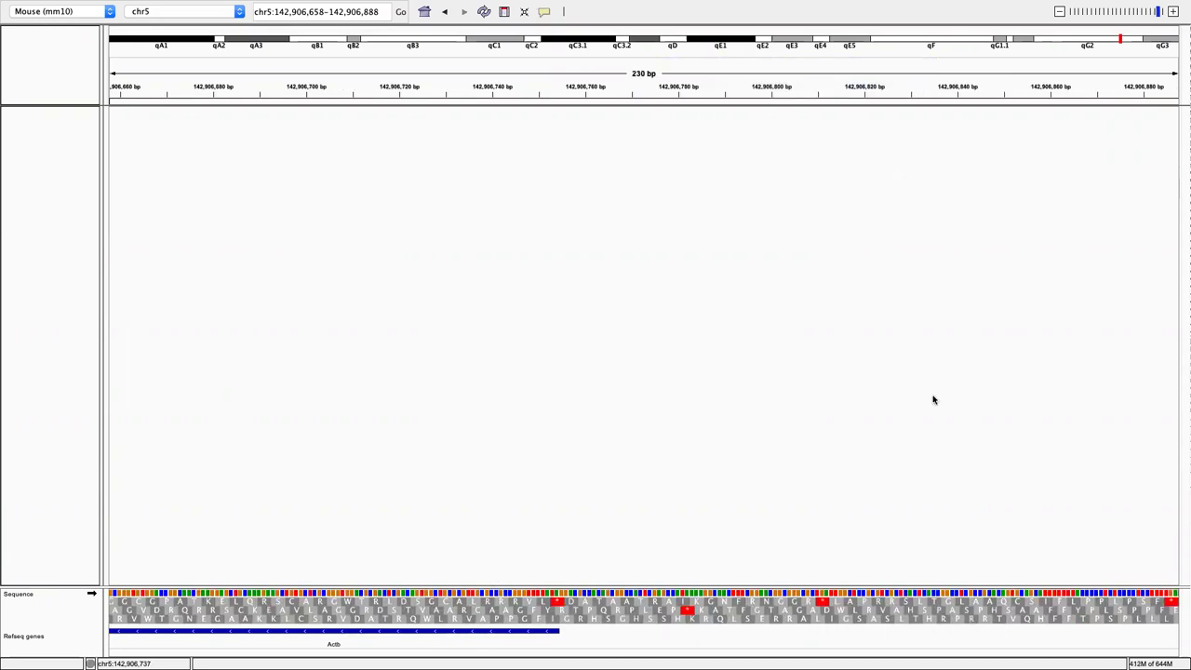
{"action": "mouse_move", "coordinate": [342, 19]}
{"action": "left_click", "coordinate": [504, 11]}
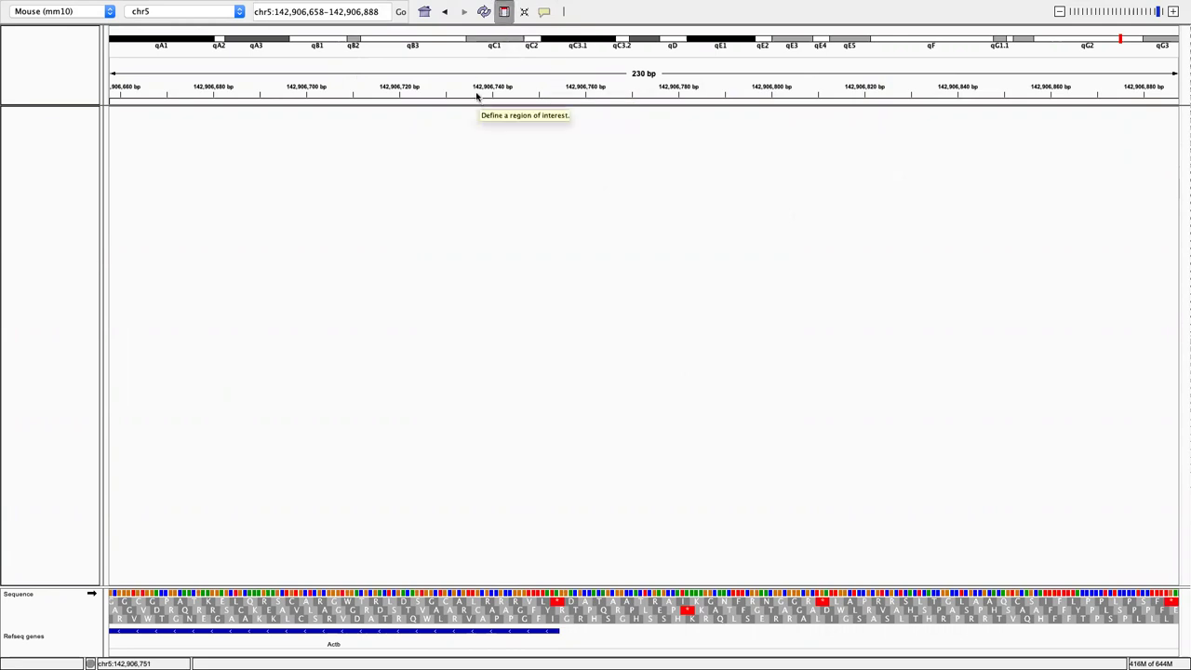
{"action": "left_click", "coordinate": [504, 149]}
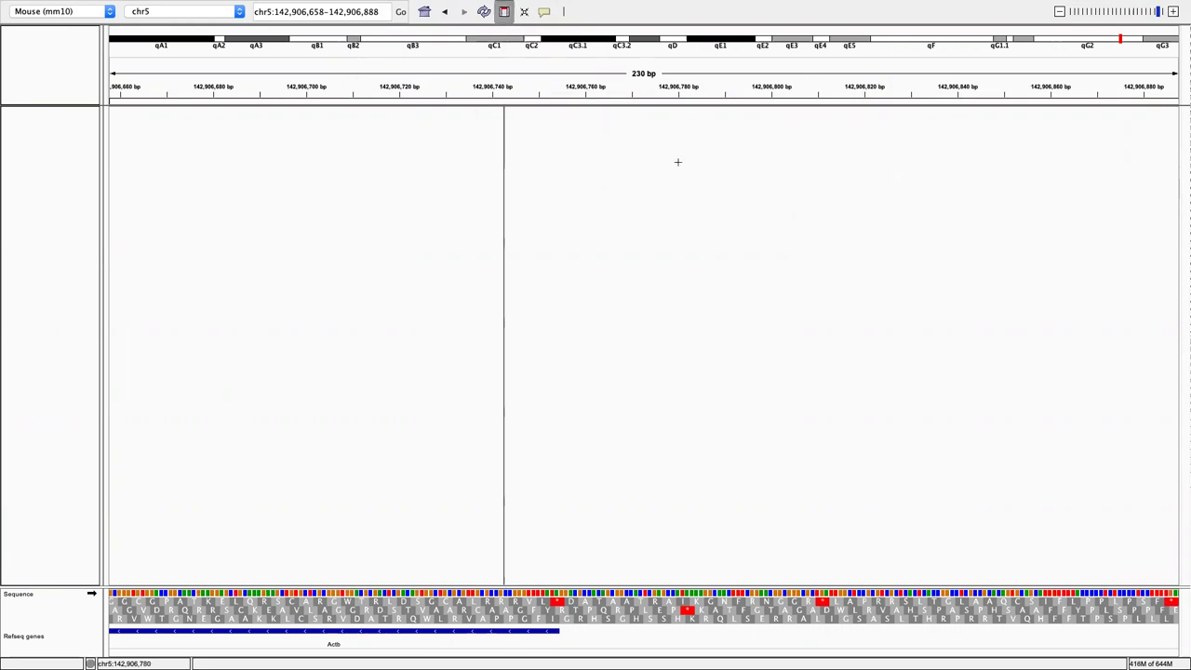
{"action": "left_click", "coordinate": [638, 144]}
BLAT the sequence of the new region of interest and close the result window.
{"action": "right_click", "coordinate": [600, 104]}
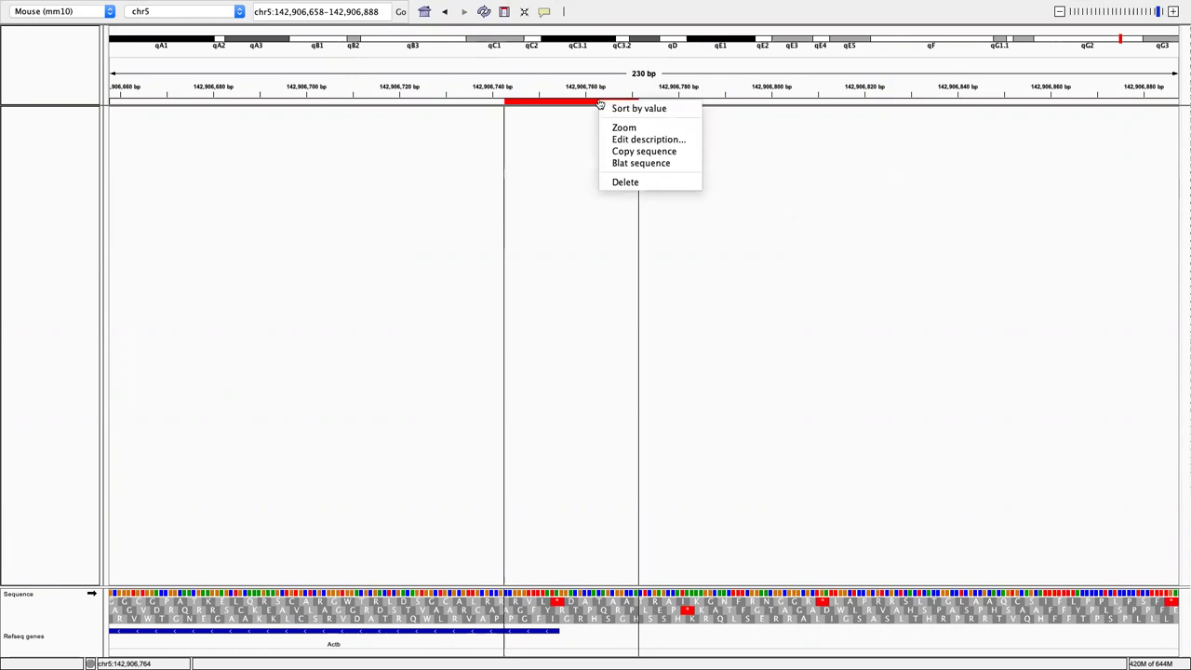
{"action": "left_click", "coordinate": [639, 164]}
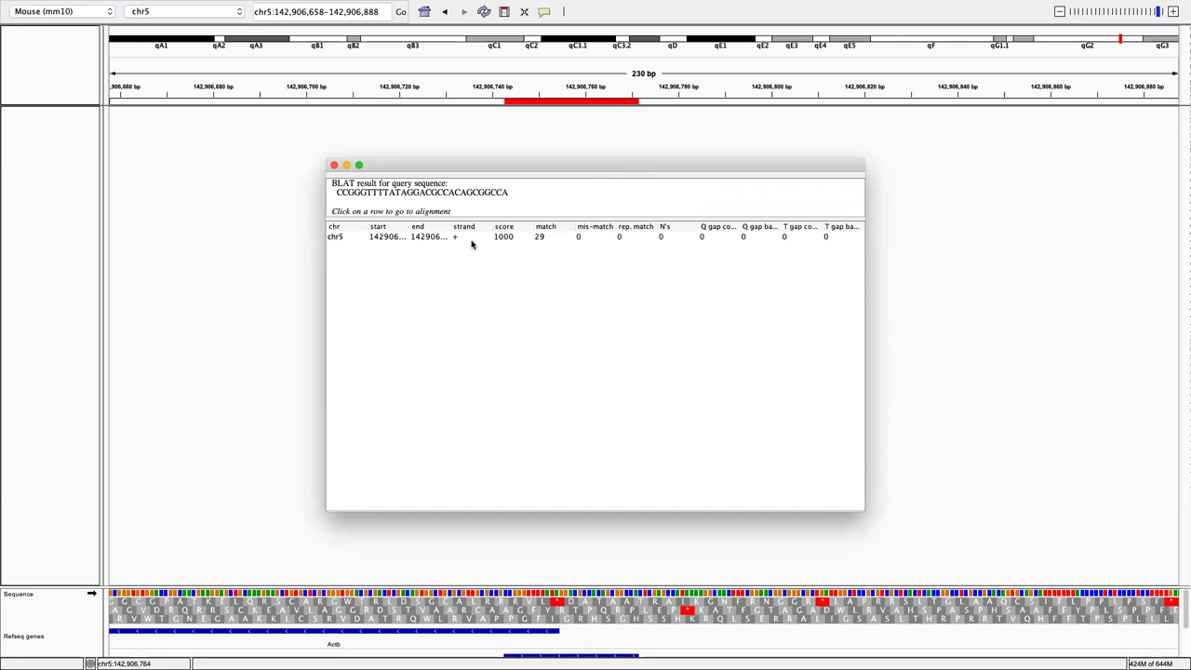
{"action": "left_click", "coordinate": [333, 166]}
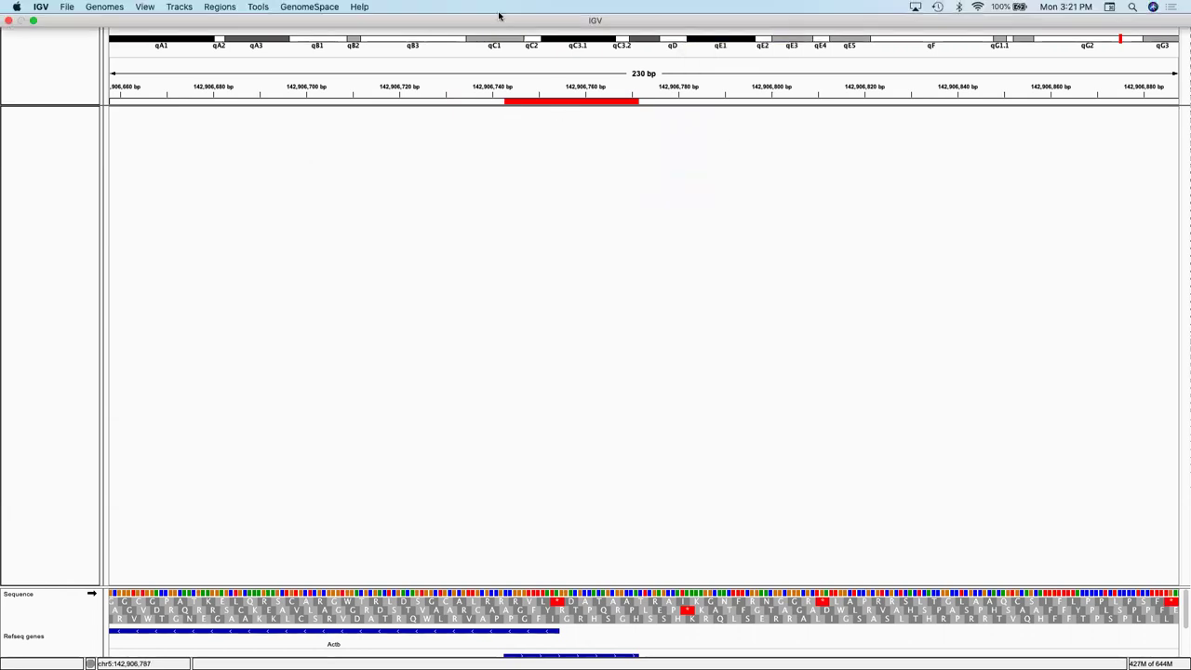
Define a much narrower region of interest near 142,906,790 and BLAT its sequence.
{"action": "left_click", "coordinate": [503, 12]}
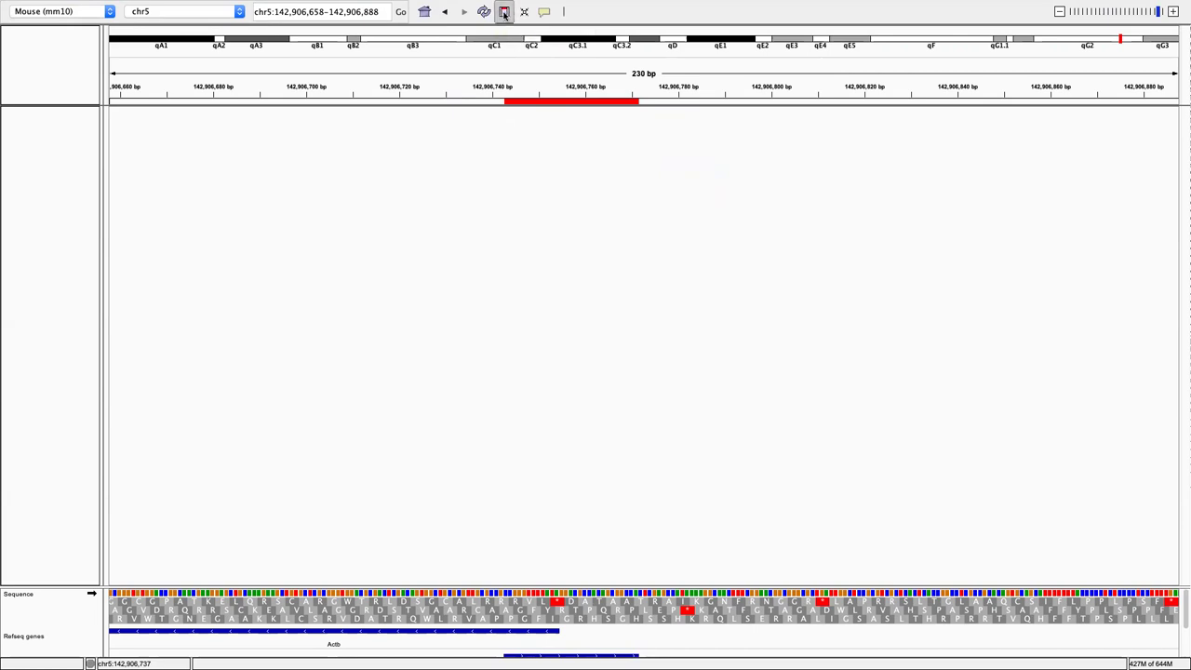
{"action": "left_click", "coordinate": [713, 121]}
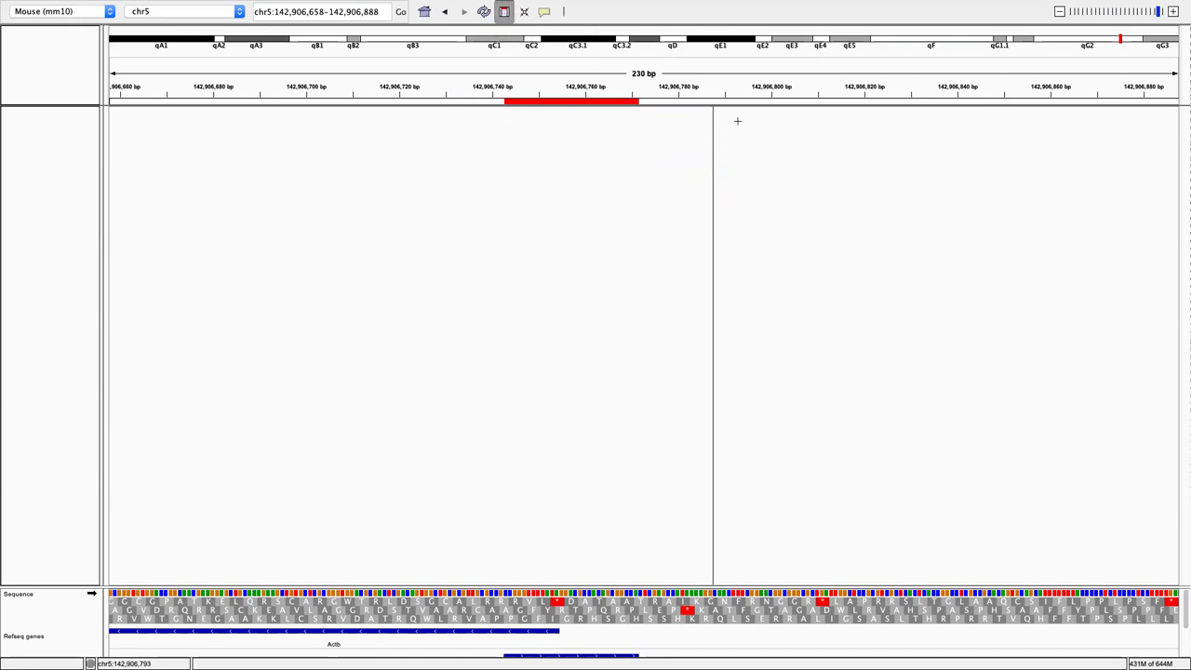
{"action": "left_click", "coordinate": [737, 121]}
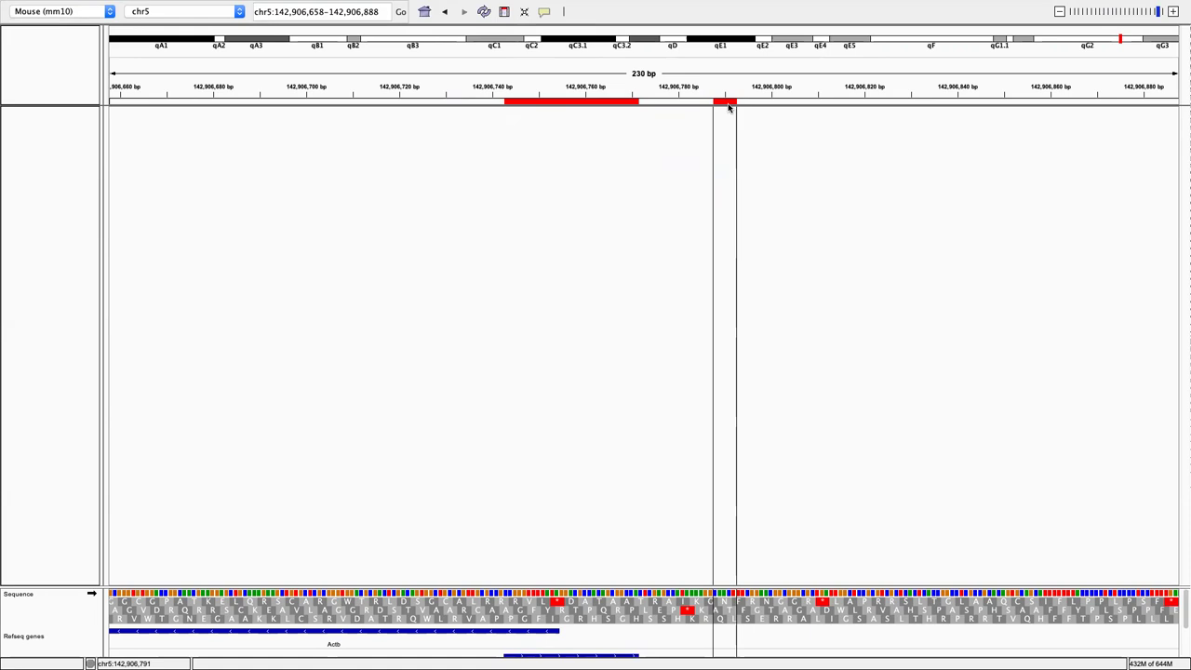
{"action": "right_click", "coordinate": [725, 104]}
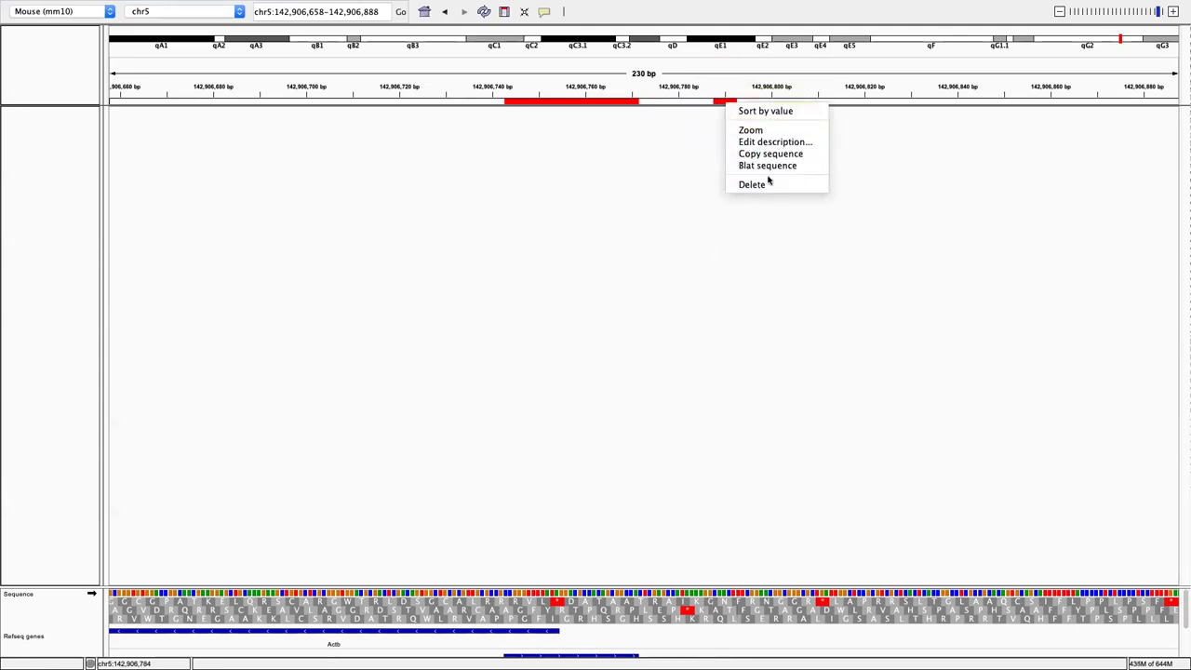
{"action": "left_click", "coordinate": [768, 166]}
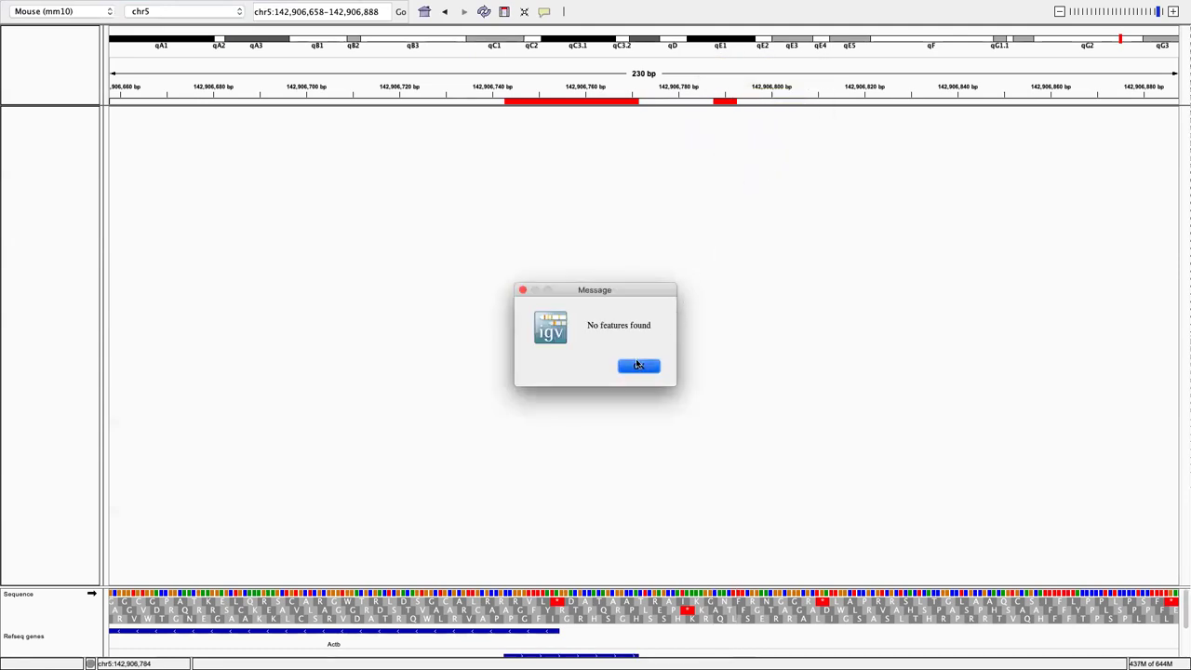
{"action": "left_click", "coordinate": [642, 365]}
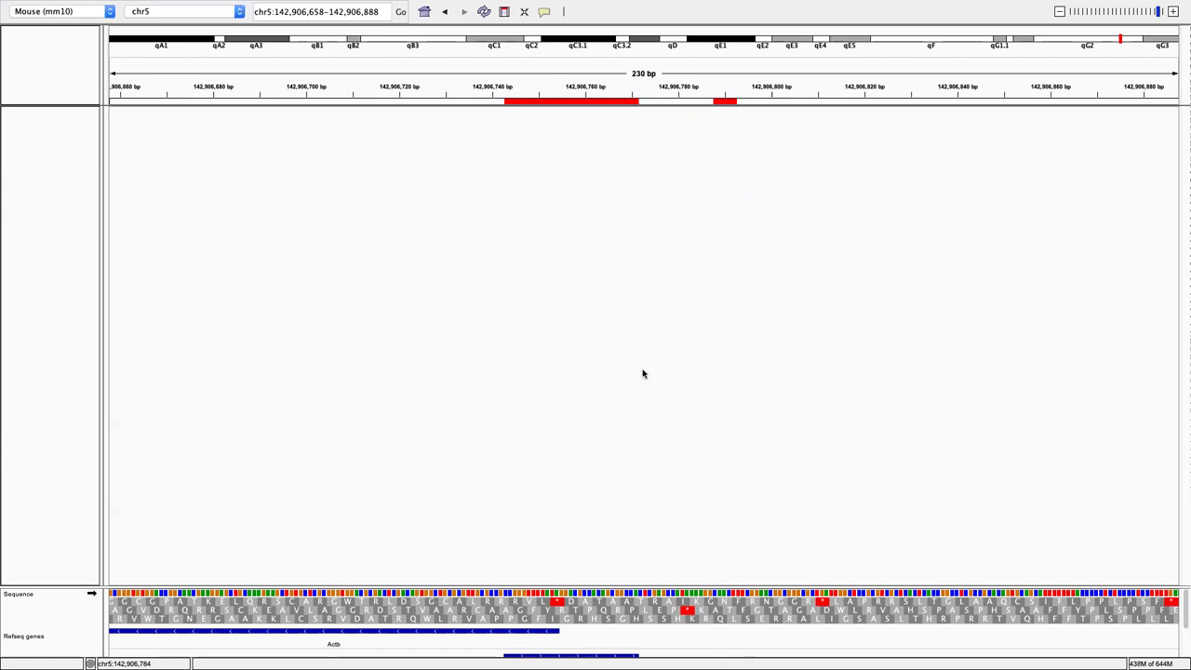
BLAT the wider region again, go to the chr5 alignment in the results and close the result window.
{"action": "right_click", "coordinate": [581, 105]}
{"action": "left_click", "coordinate": [611, 167]}
{"action": "left_click", "coordinate": [435, 238]}
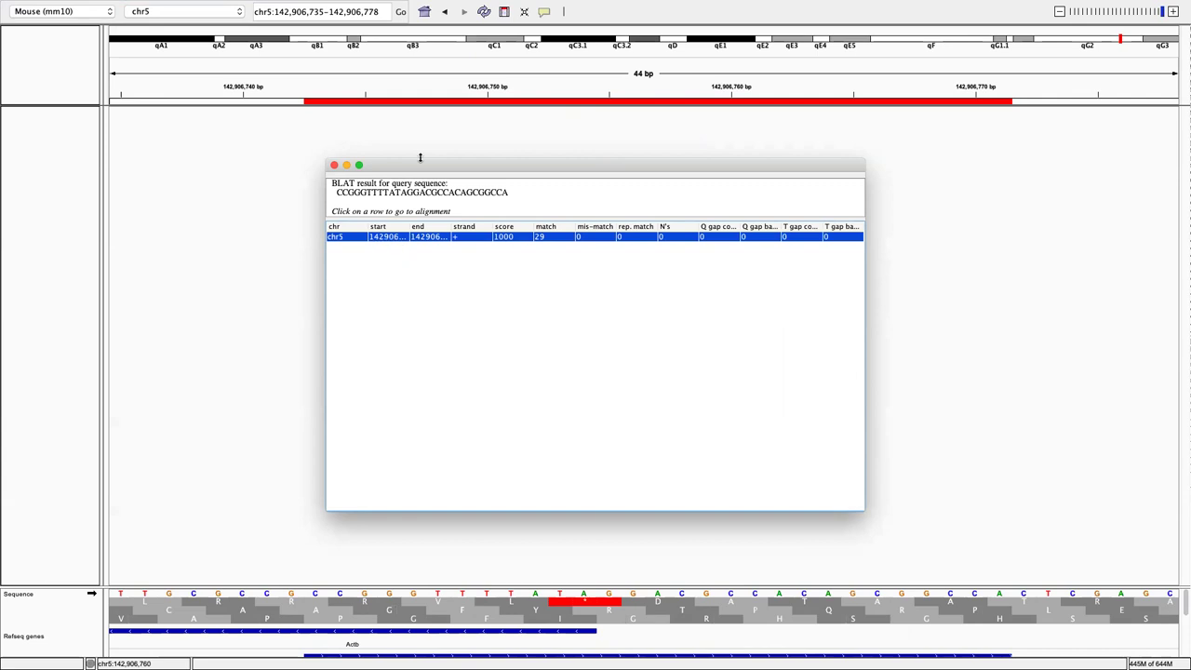
{"action": "left_click", "coordinate": [334, 165]}
Copy the region's sequence, leave full-screen IGV, switch to RStudio and paste the sequence on a new line at the script's end.
{"action": "right_click", "coordinate": [401, 107]}
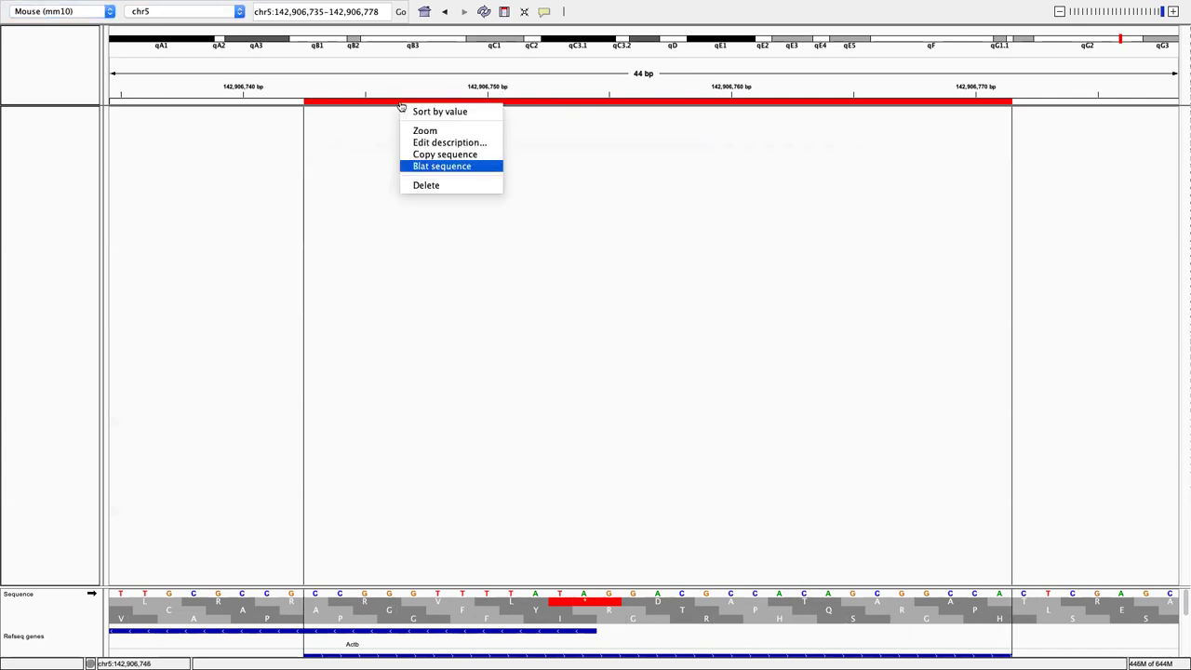
{"action": "left_click", "coordinate": [437, 156]}
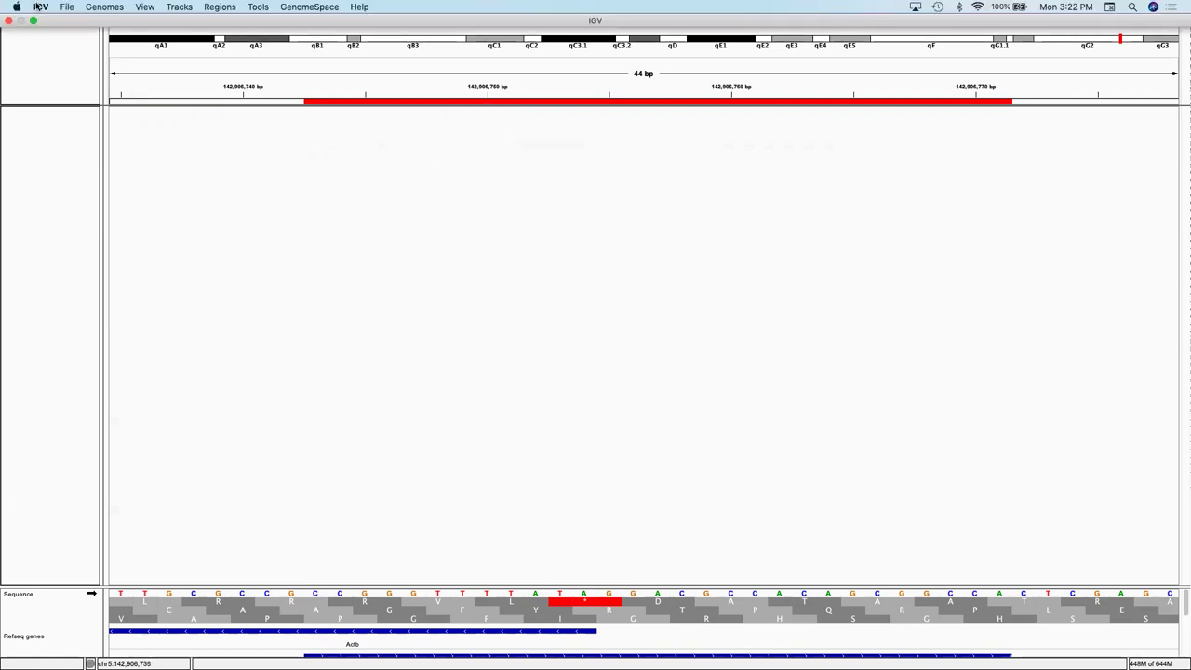
{"action": "left_click", "coordinate": [33, 19]}
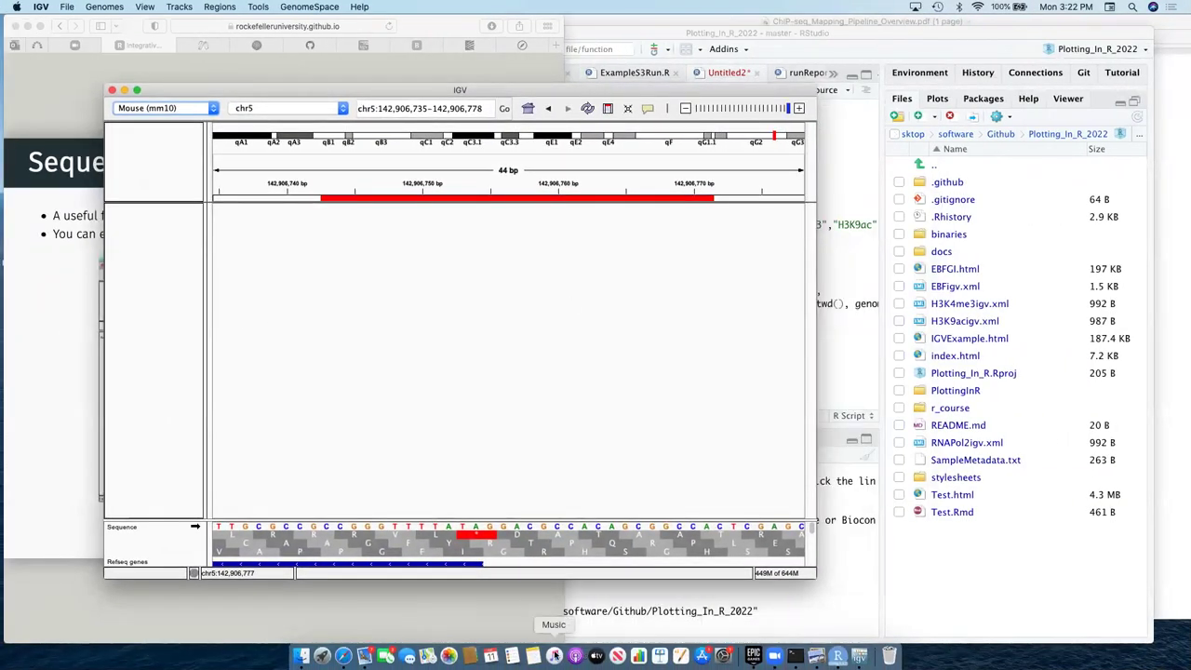
{"action": "left_click", "coordinate": [837, 656]}
{"action": "key", "text": "Return"}
{"action": "key", "text": "Return"}
{"action": "key", "text": "Return"}
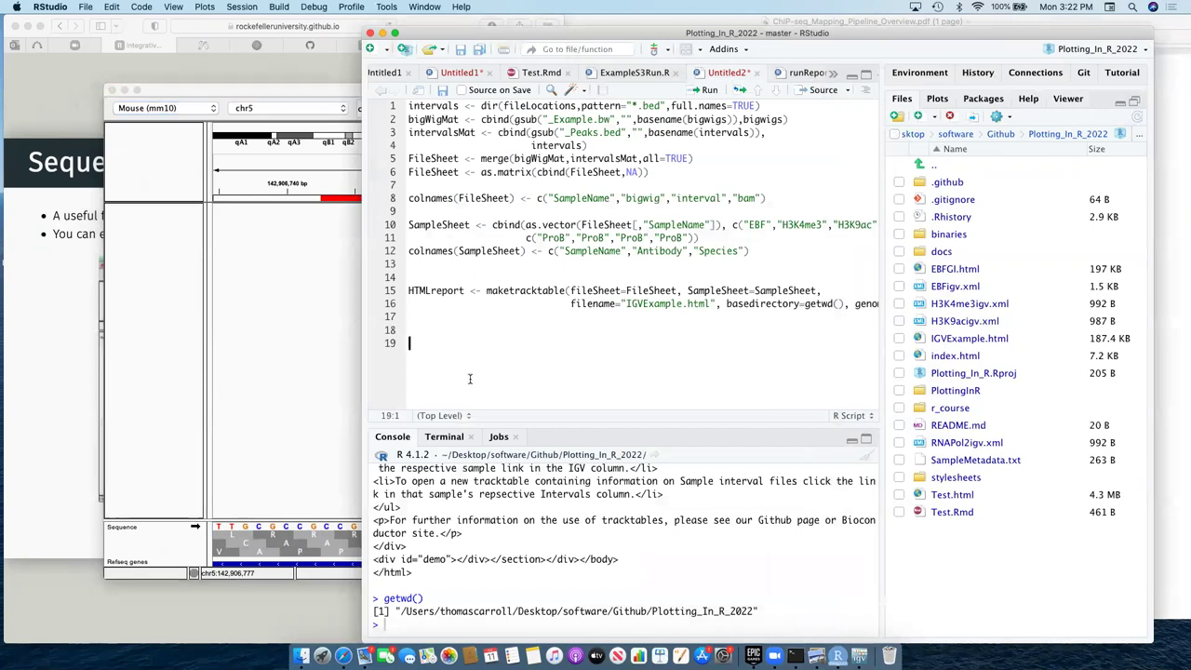
{"action": "key", "text": "super+v"}
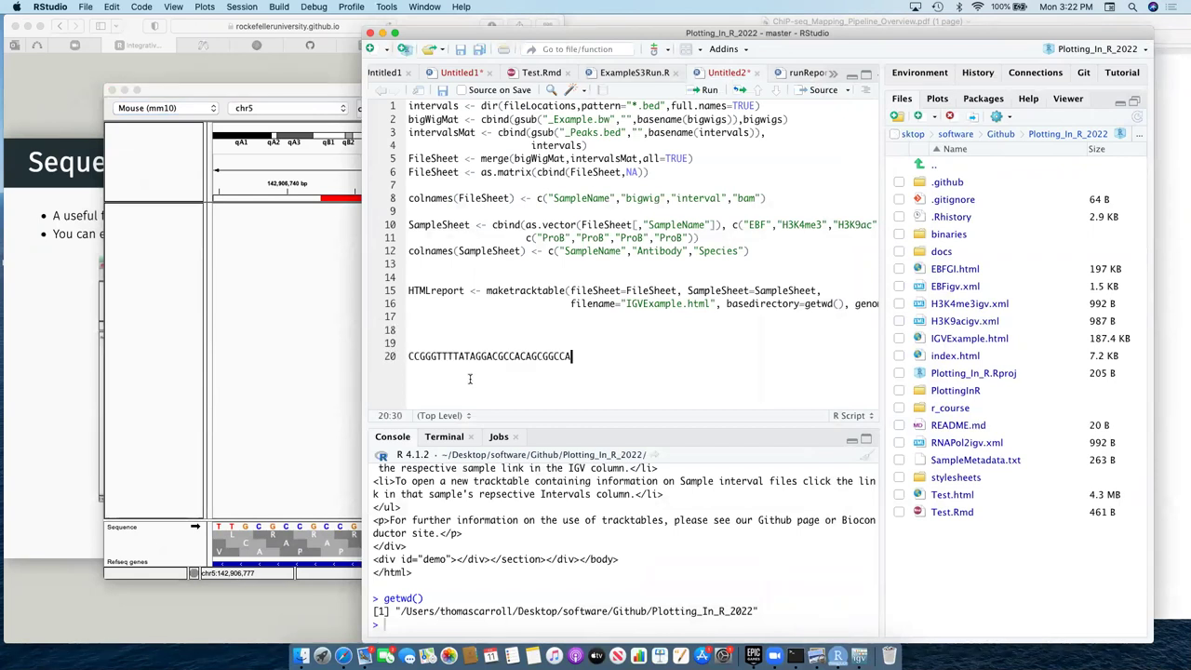
Switch to the Safari slides in full screen, page to the "Viewing sequences" slide on strand and translation tables, and leave full screen.
{"action": "left_click", "coordinate": [89, 330]}
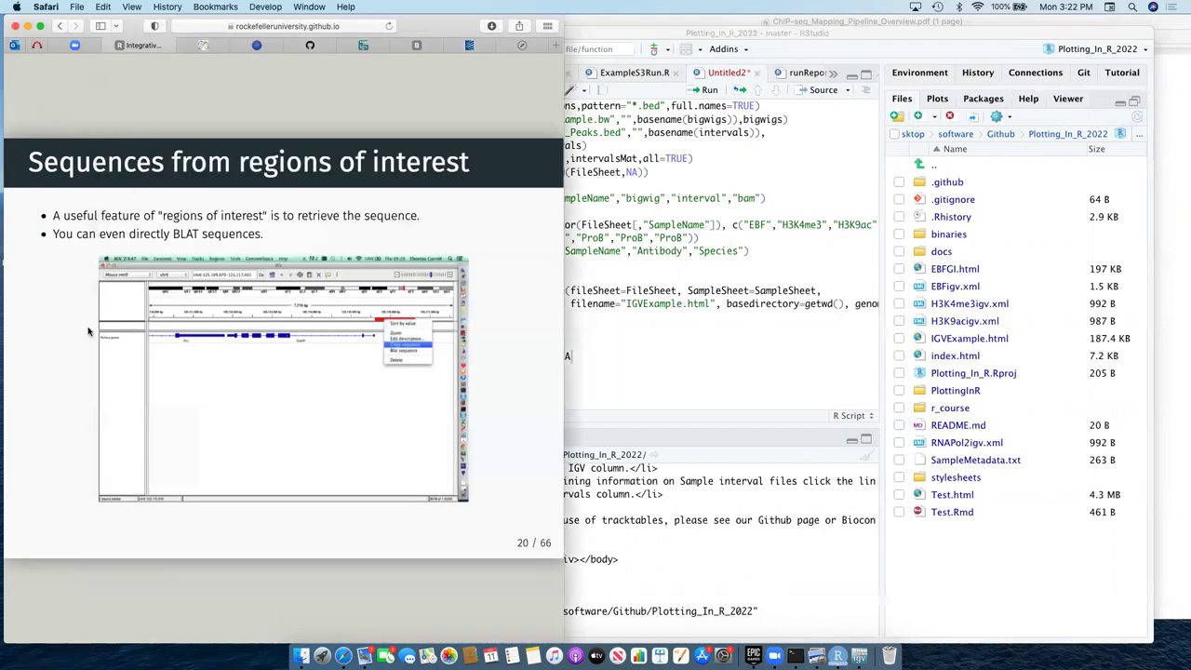
{"action": "left_click", "coordinate": [40, 26]}
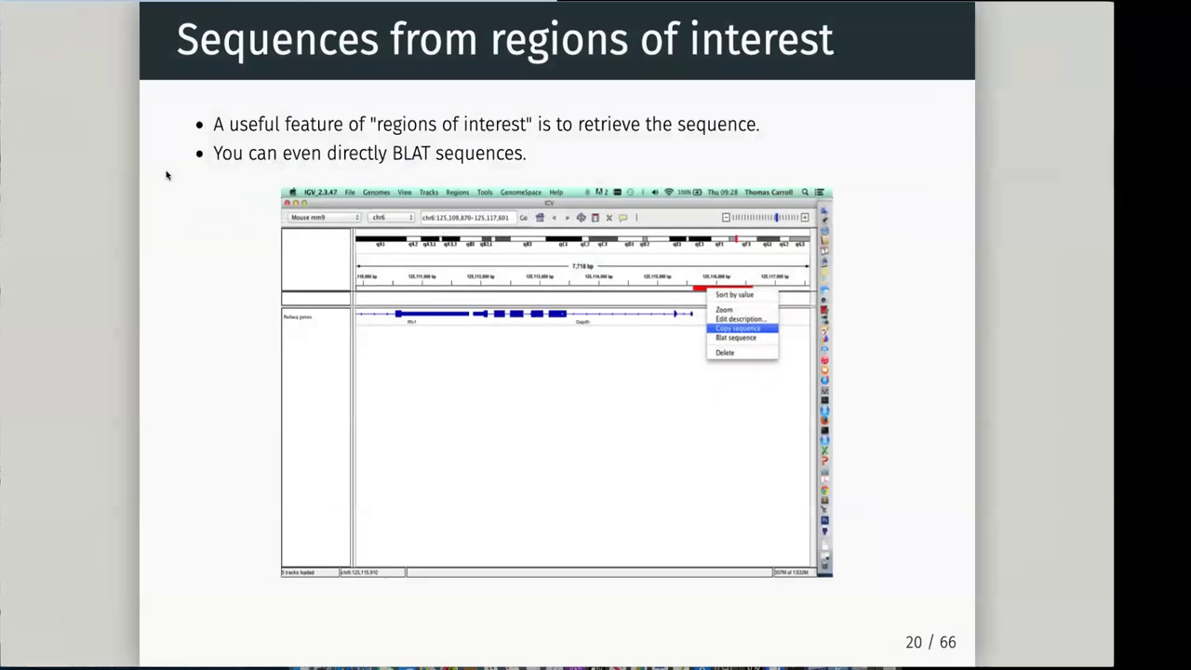
{"action": "key", "text": "Right"}
{"action": "key", "text": "Right"}
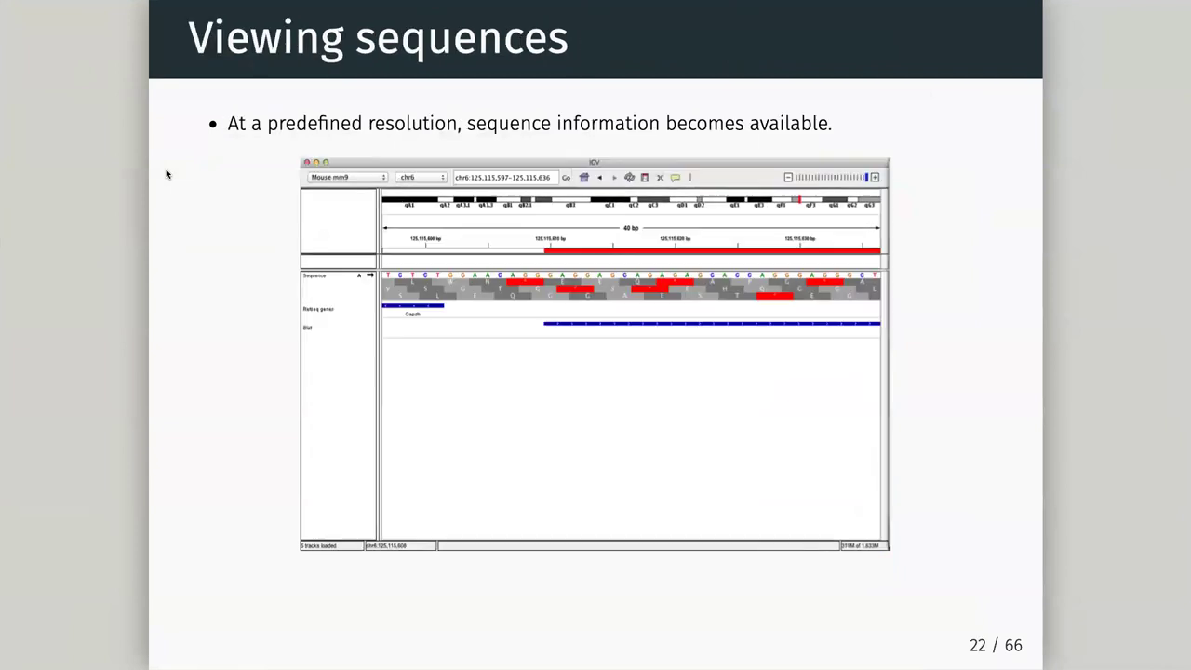
{"action": "key", "text": "Right"}
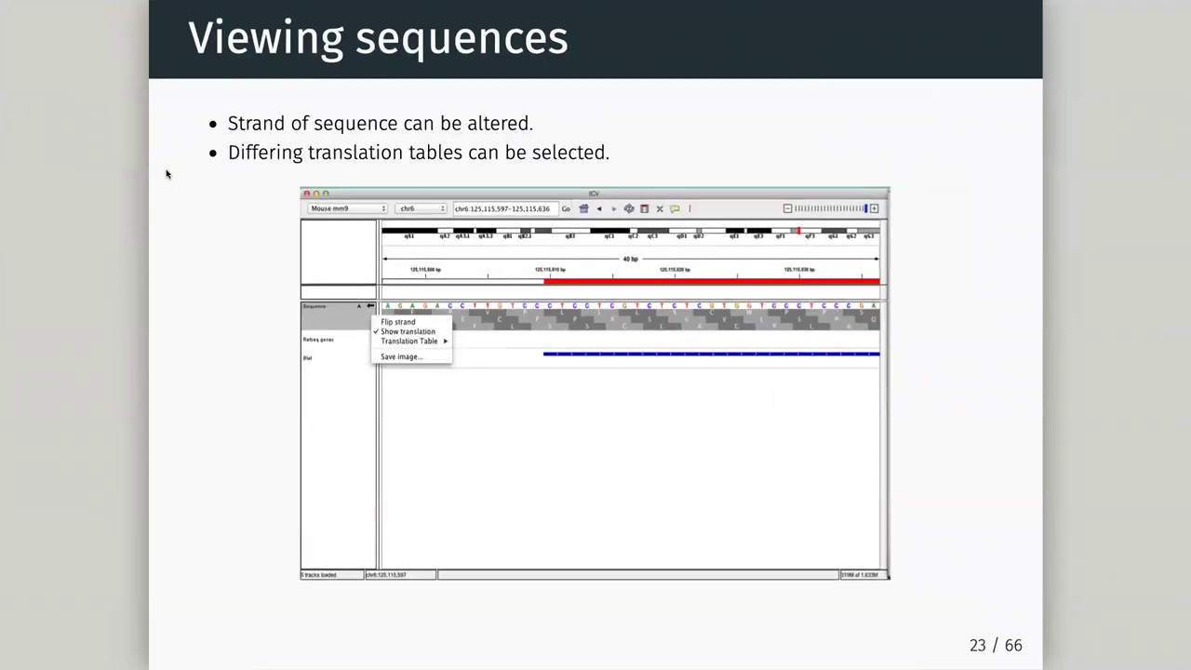
{"action": "key", "text": "Right"}
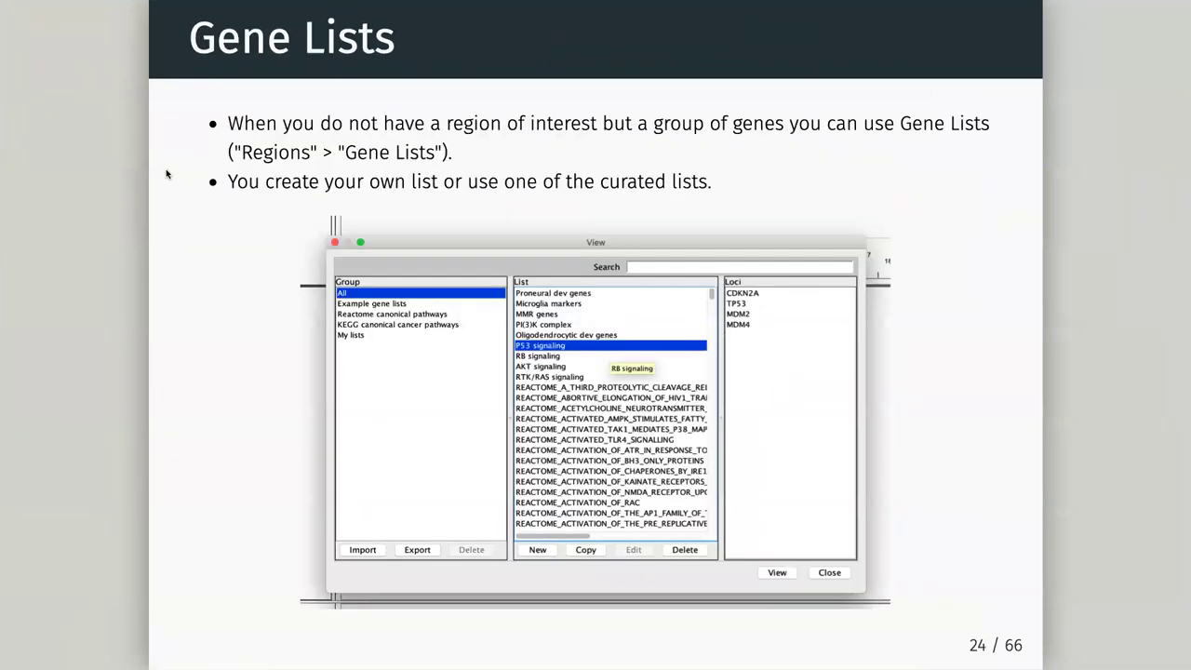
{"action": "key", "text": "Right"}
{"action": "key", "text": "Left"}
{"action": "key", "text": "Left"}
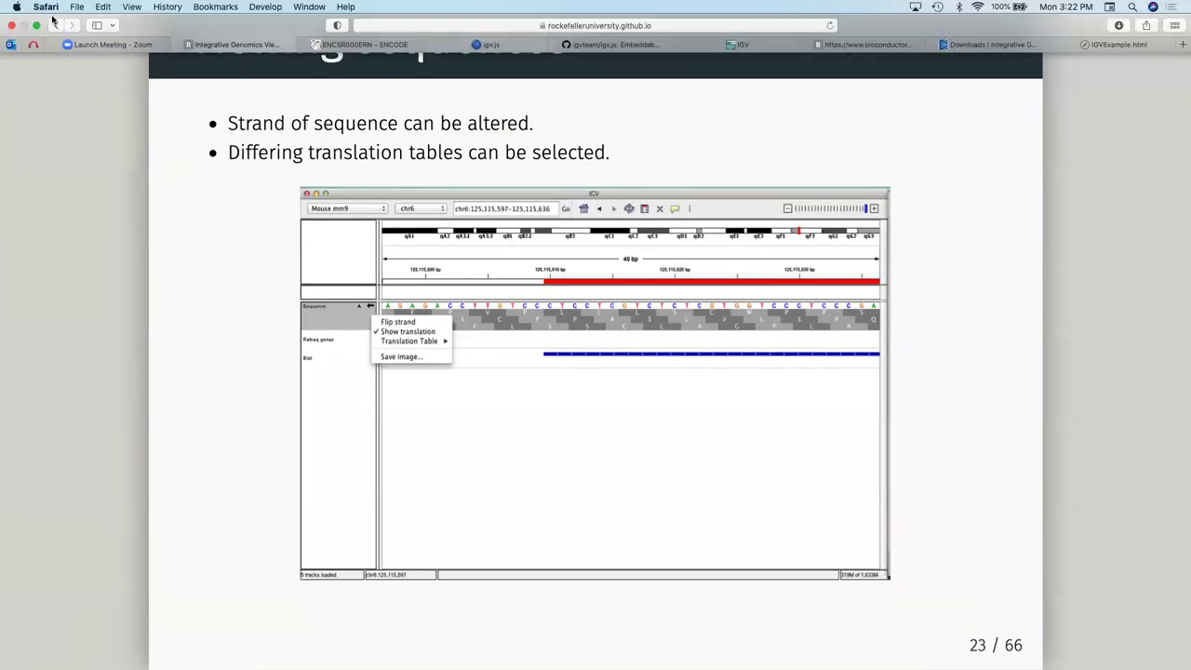
{"action": "left_click", "coordinate": [37, 25]}
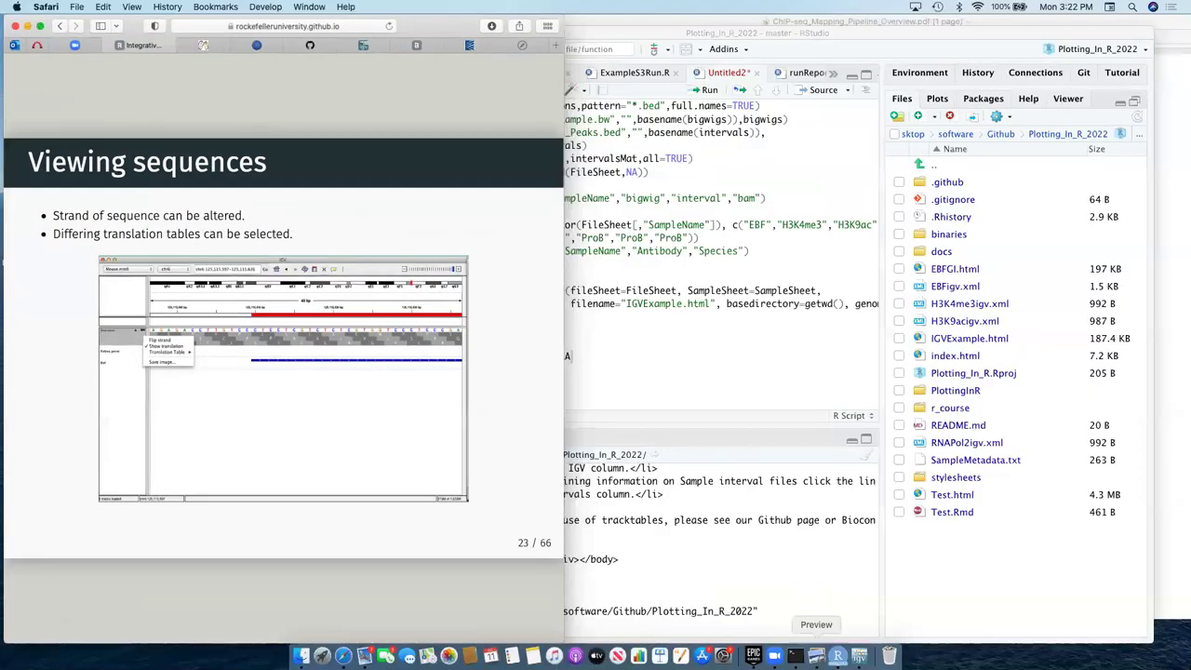
Switch to IGV, zoom out to 926 bp around the regions and zoom in on a 55 bp stretch of the Actb exon.
{"action": "left_click", "coordinate": [859, 656]}
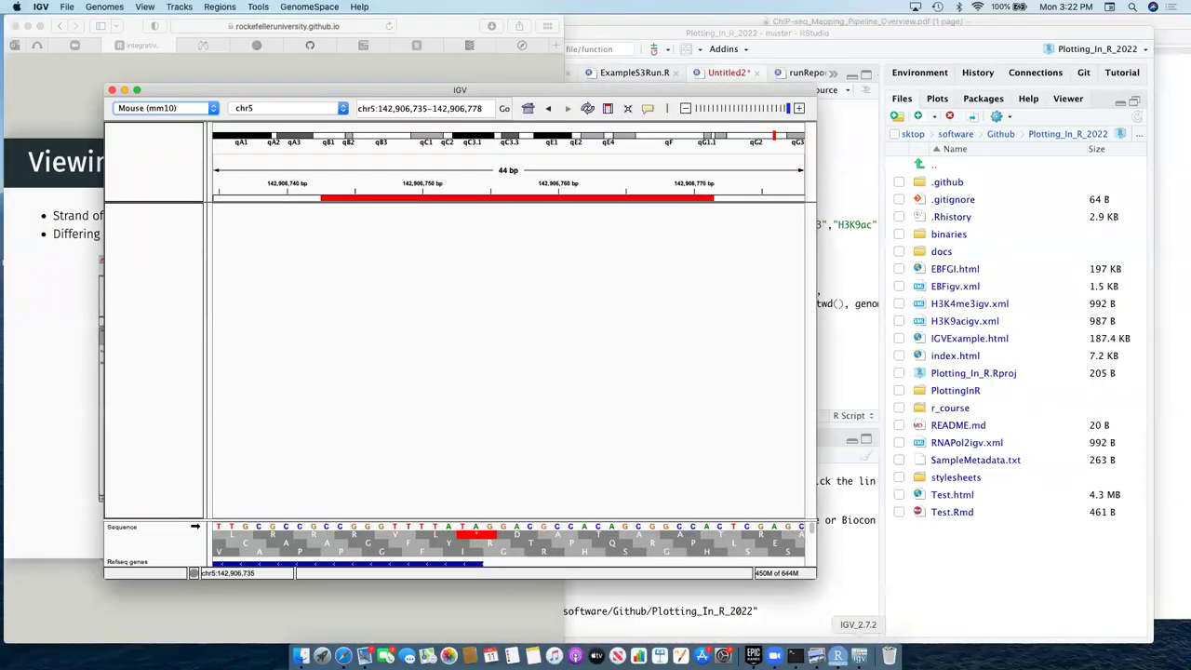
{"action": "left_click", "coordinate": [684, 109]}
{"action": "left_click", "coordinate": [684, 109]}
{"action": "left_click", "coordinate": [685, 109]}
{"action": "left_click_drag", "start_coordinate": [469, 177], "coordinate": [556, 177]}
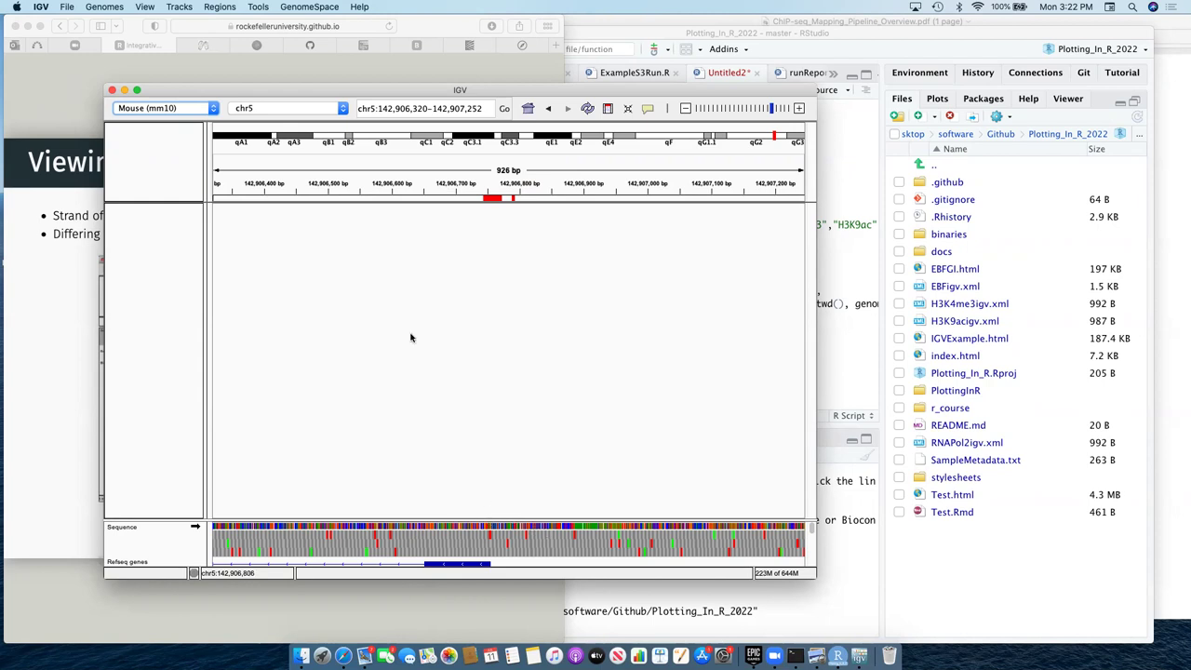
{"action": "left_click_drag", "start_coordinate": [435, 192], "coordinate": [471, 190]}
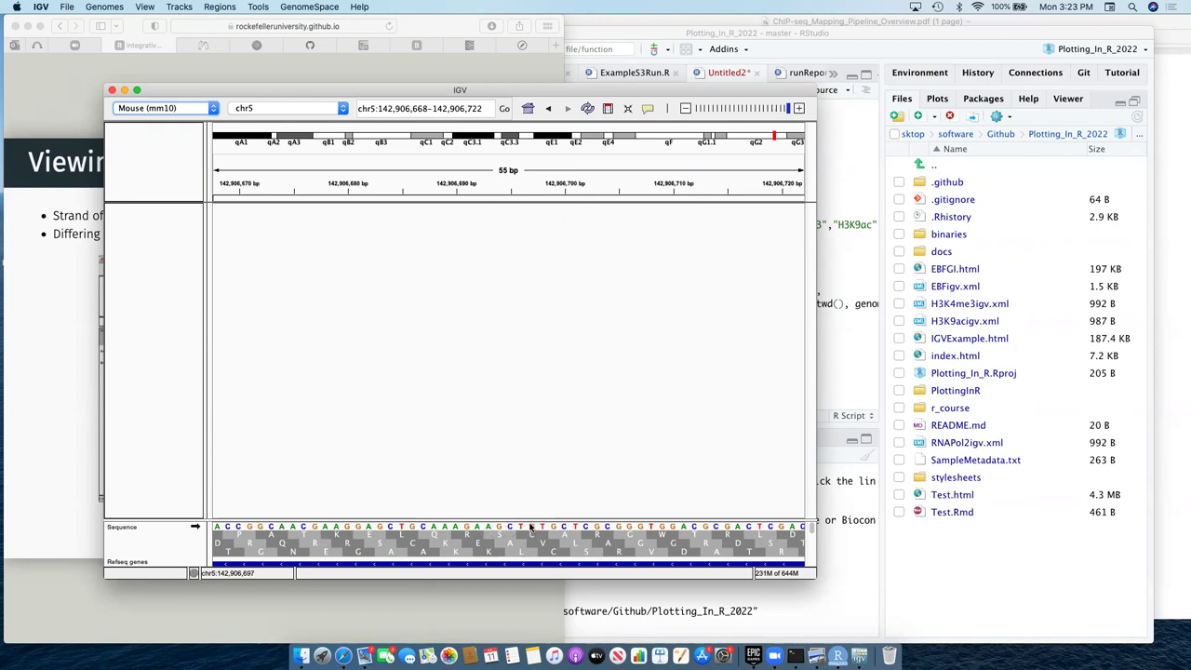
Zoom out to 198 bp, pan along the Actb exon and zoom in to 44 bp to examine the bases and amino acids.
{"action": "left_click", "coordinate": [686, 107]}
{"action": "left_click", "coordinate": [686, 108]}
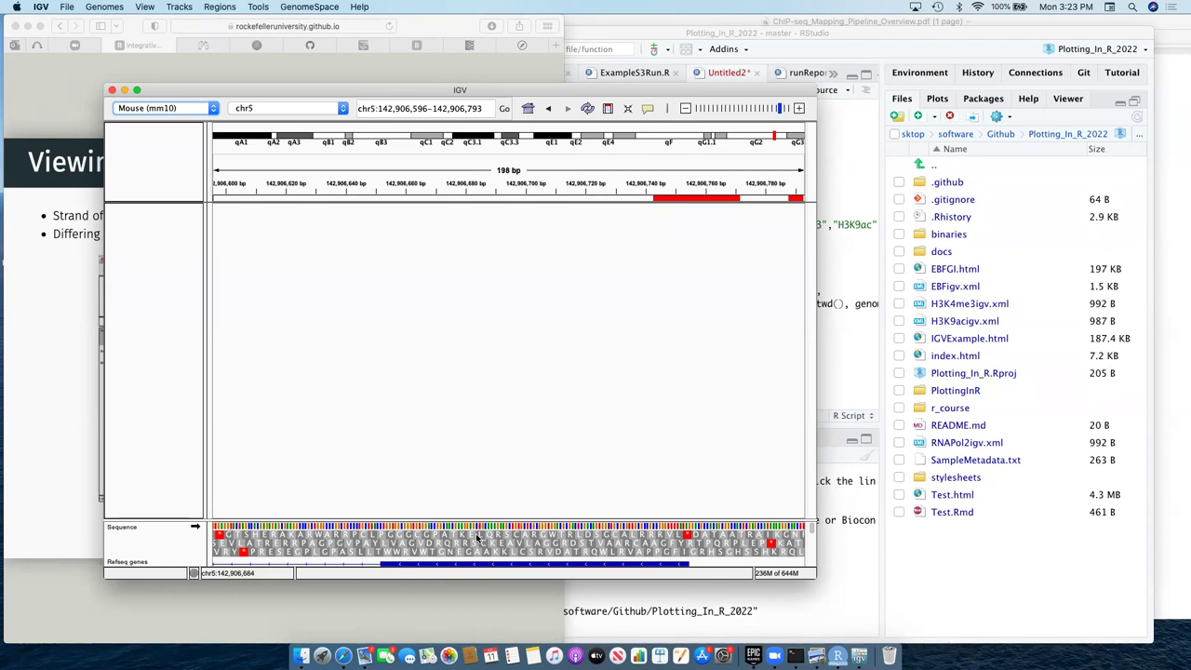
{"action": "left_click_drag", "start_coordinate": [465, 272], "coordinate": [609, 312]}
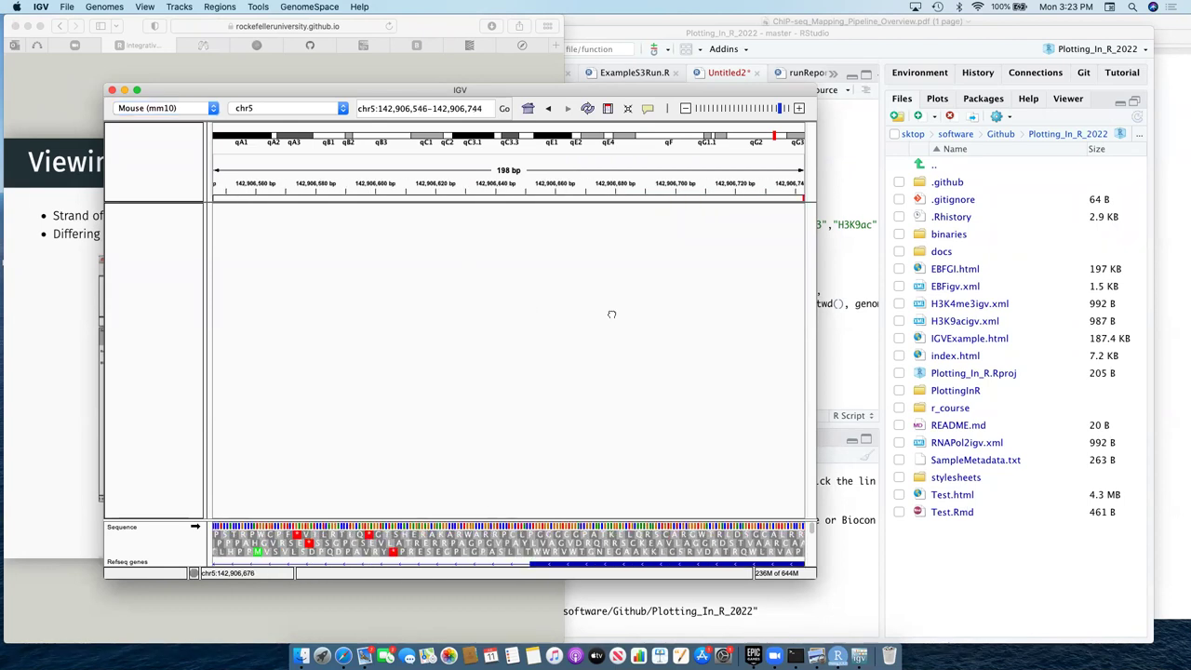
{"action": "left_click_drag", "start_coordinate": [597, 183], "coordinate": [727, 184]}
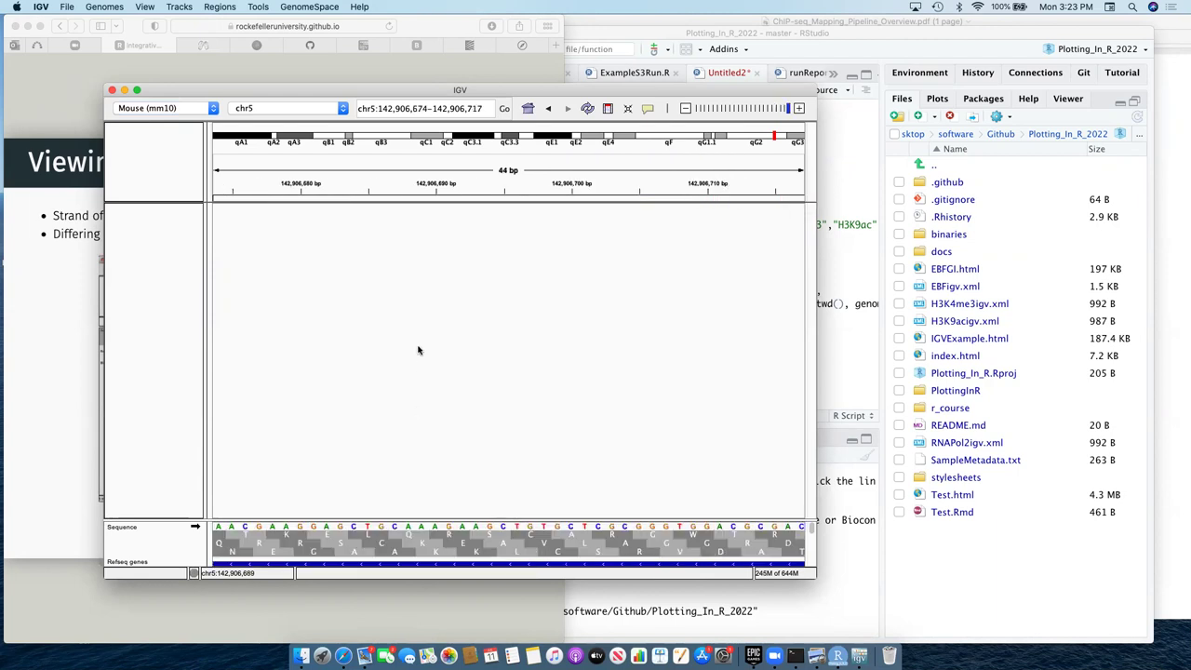
Hide the amino-acid translation on the Sequence track and show it again.
{"action": "left_click", "coordinate": [196, 527]}
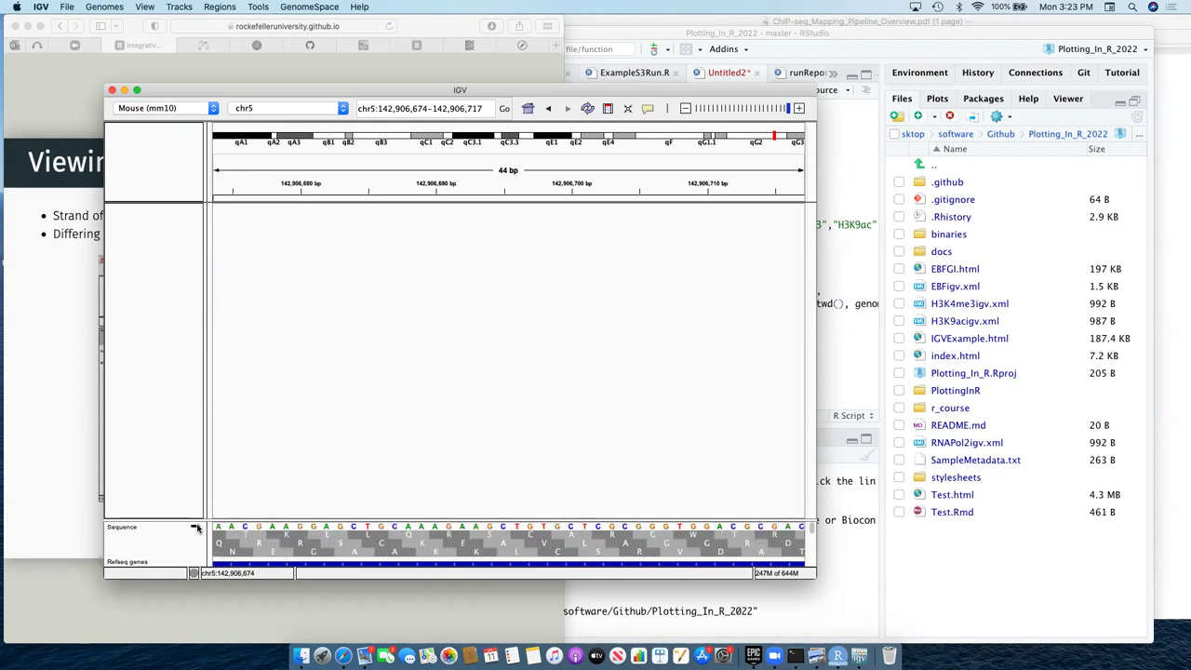
{"action": "right_click", "coordinate": [196, 528]}
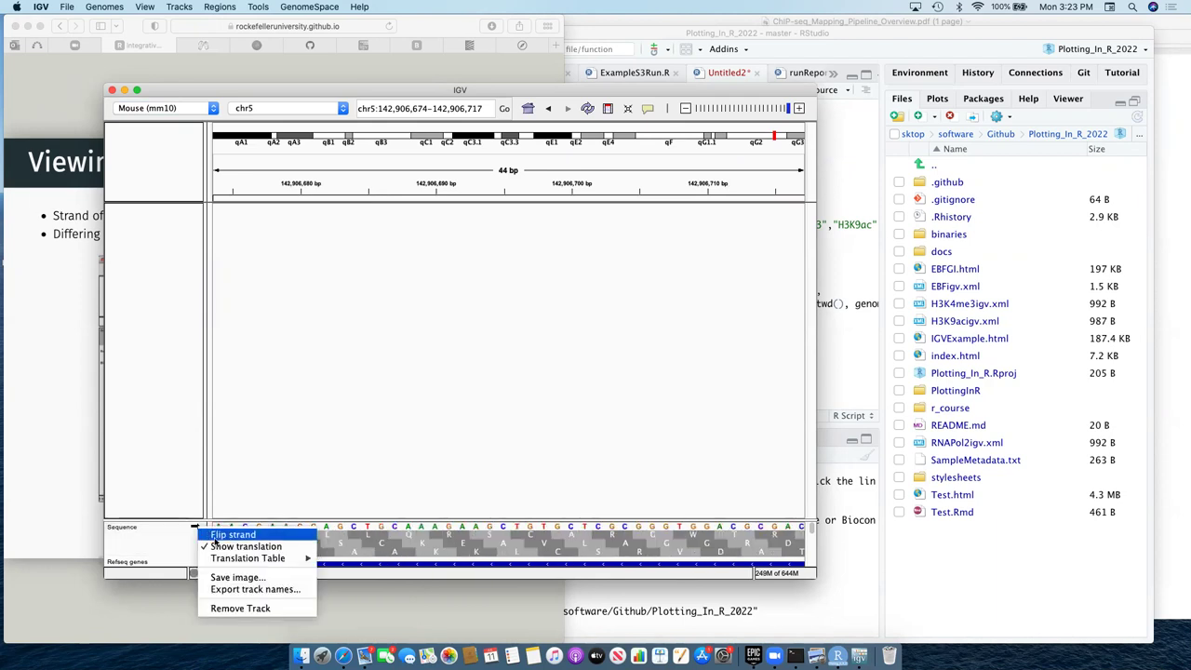
{"action": "left_click", "coordinate": [246, 546]}
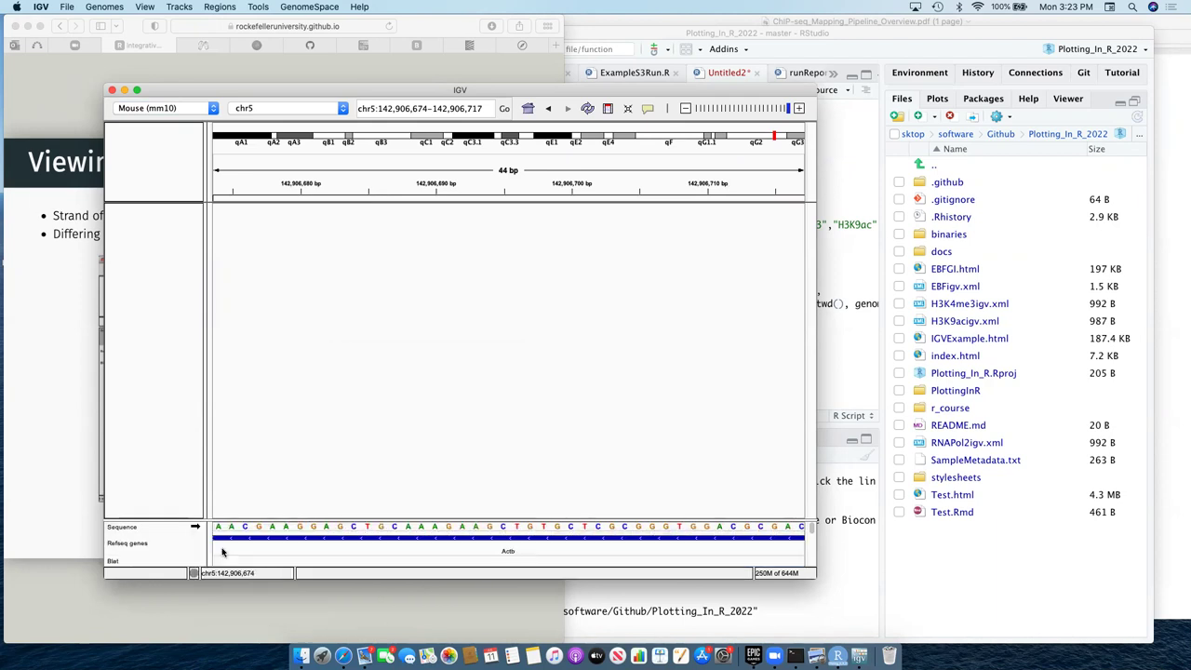
{"action": "right_click", "coordinate": [190, 528]}
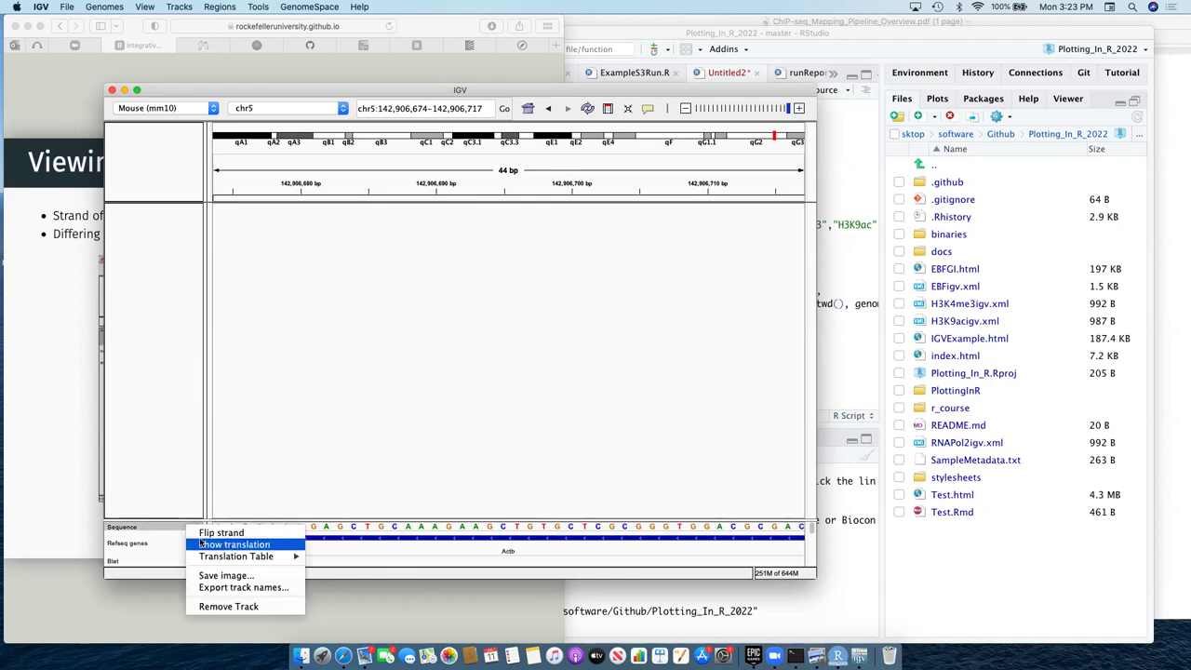
{"action": "left_click", "coordinate": [205, 537]}
{"action": "right_click", "coordinate": [417, 564]}
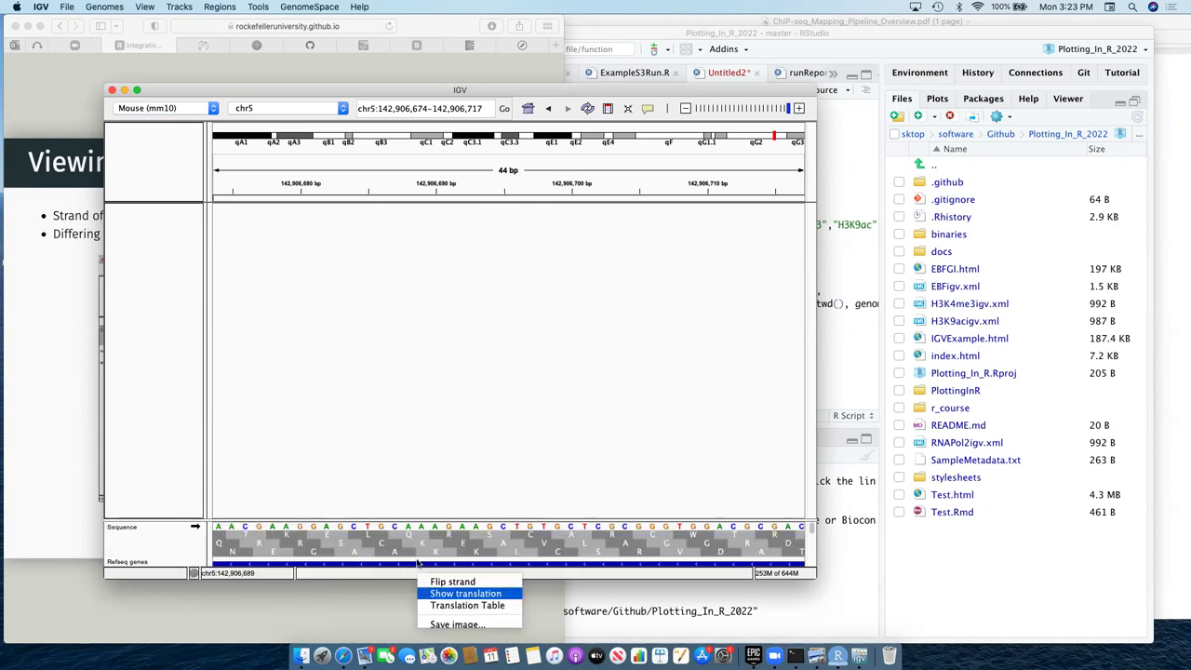
{"action": "left_click", "coordinate": [372, 553]}
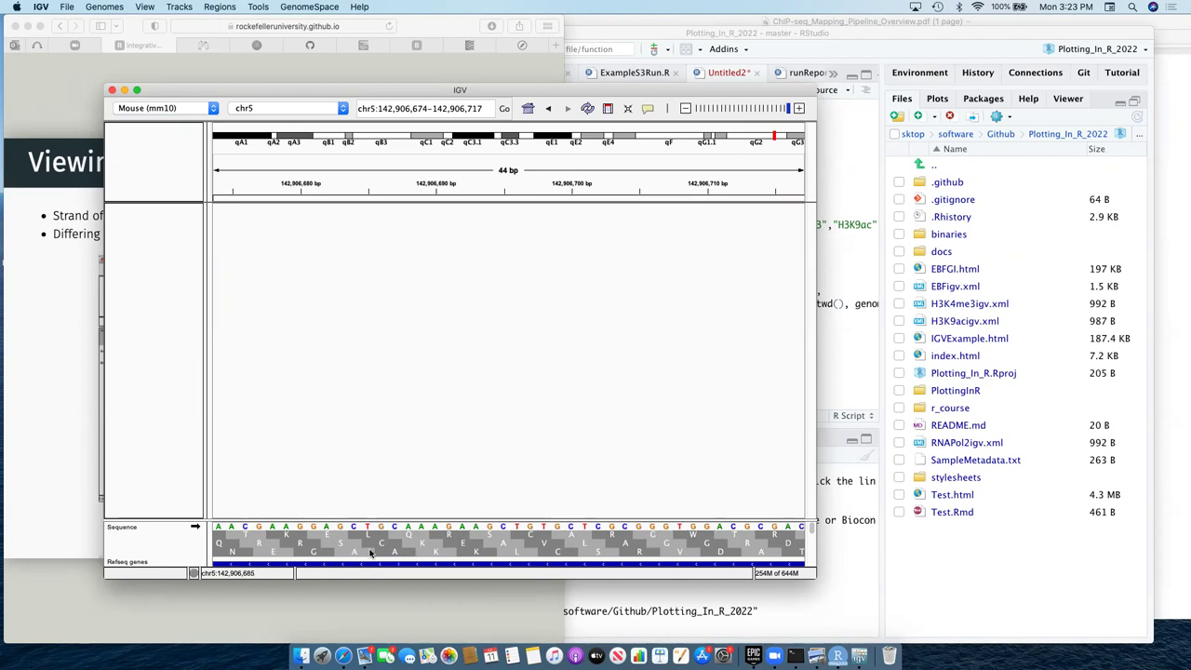
Flip the Sequence track to the opposite strand and look through its available translation tables without changing the selection.
{"action": "left_click", "coordinate": [196, 526]}
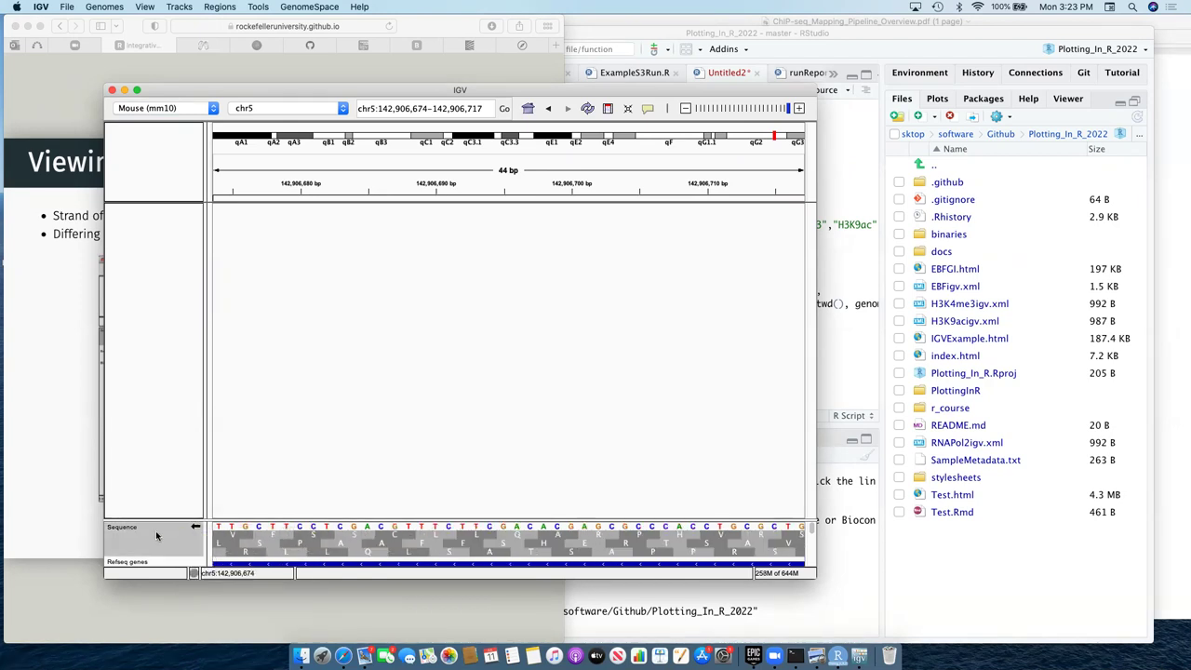
{"action": "right_click", "coordinate": [159, 534]}
{"action": "mouse_move", "coordinate": [201, 565]}
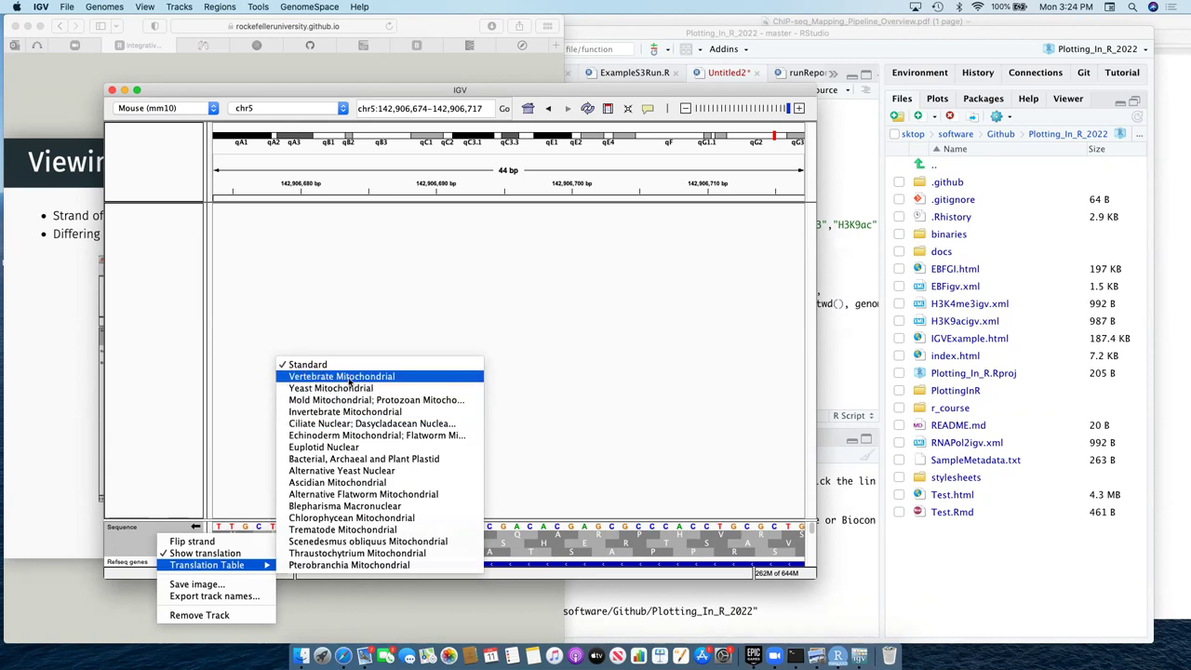
{"action": "left_click", "coordinate": [175, 359]}
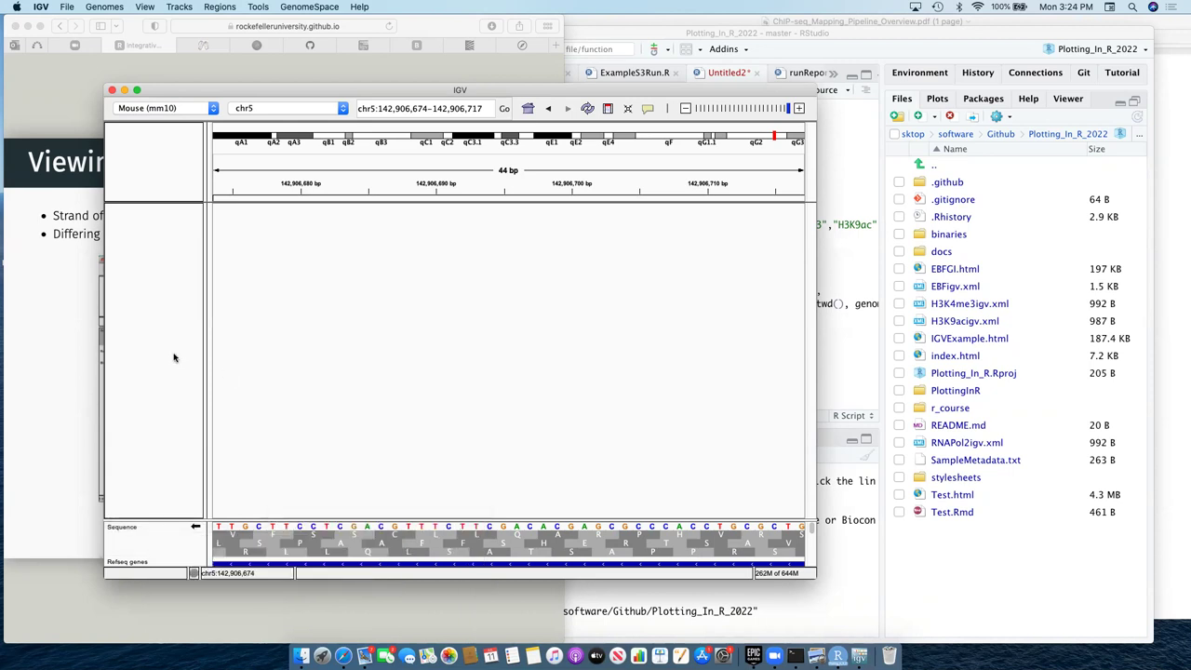
Switch to the Safari slides in full screen and advance to the "Gene Lists" slide.
{"action": "left_click", "coordinate": [82, 328]}
{"action": "left_click", "coordinate": [40, 27]}
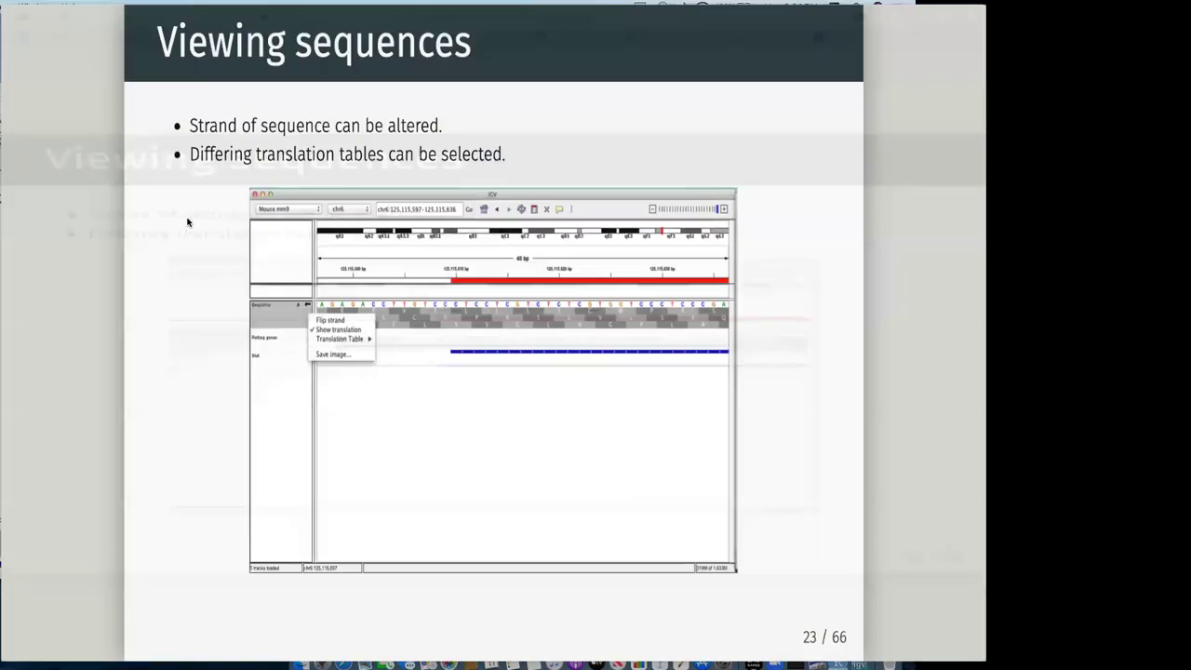
{"action": "key", "text": "Right"}
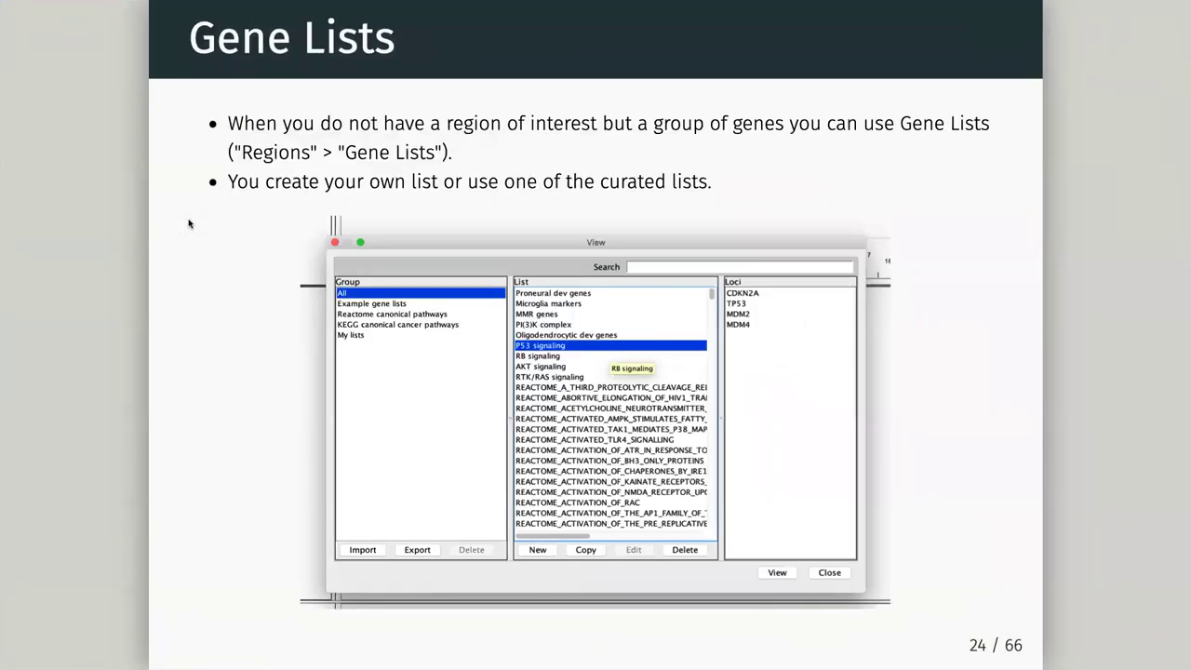
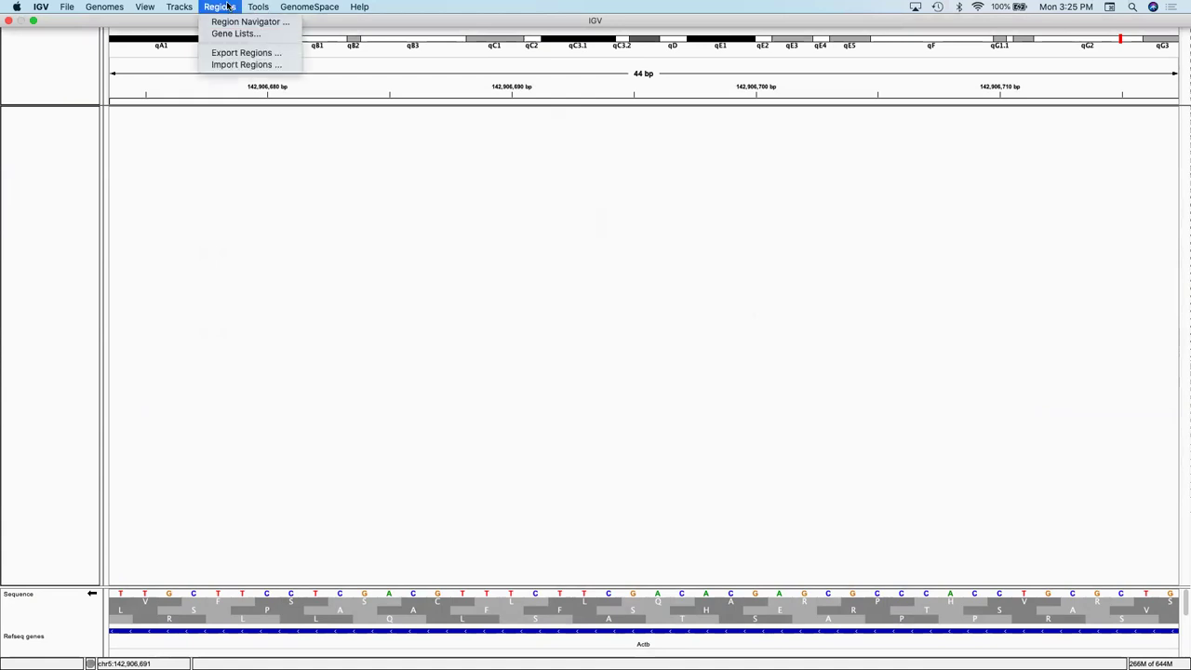
Open the Gene Lists window in IGV and browse the curated lists in the All group.
{"action": "left_click", "coordinate": [238, 33]}
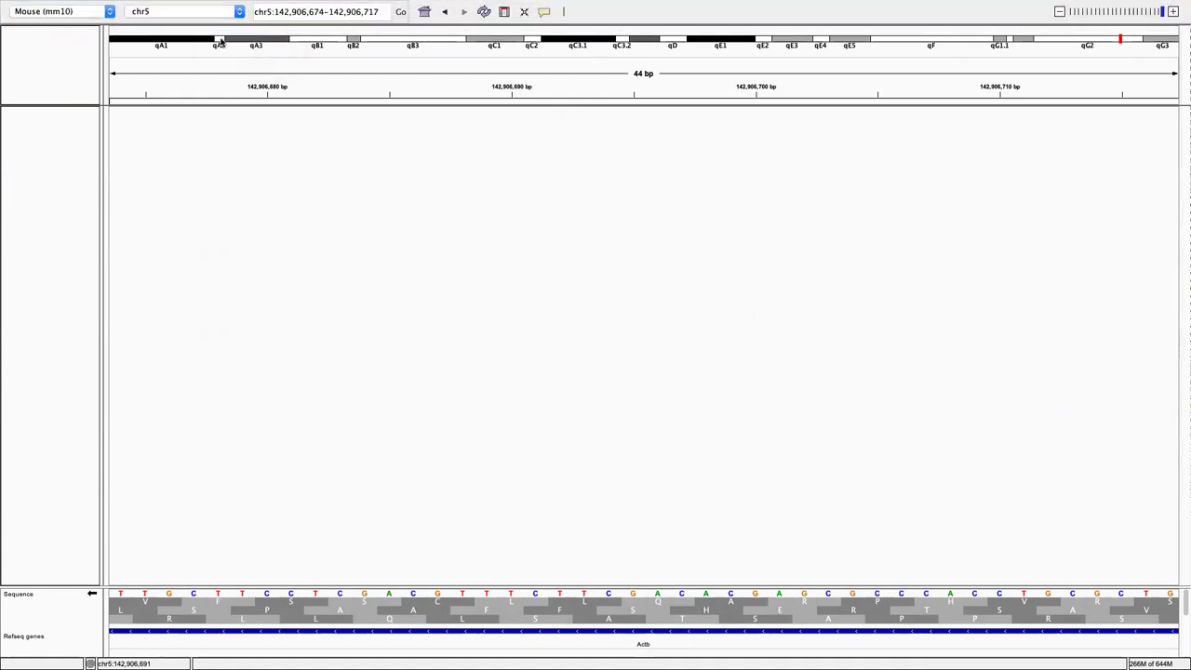
{"action": "left_click", "coordinate": [370, 473]}
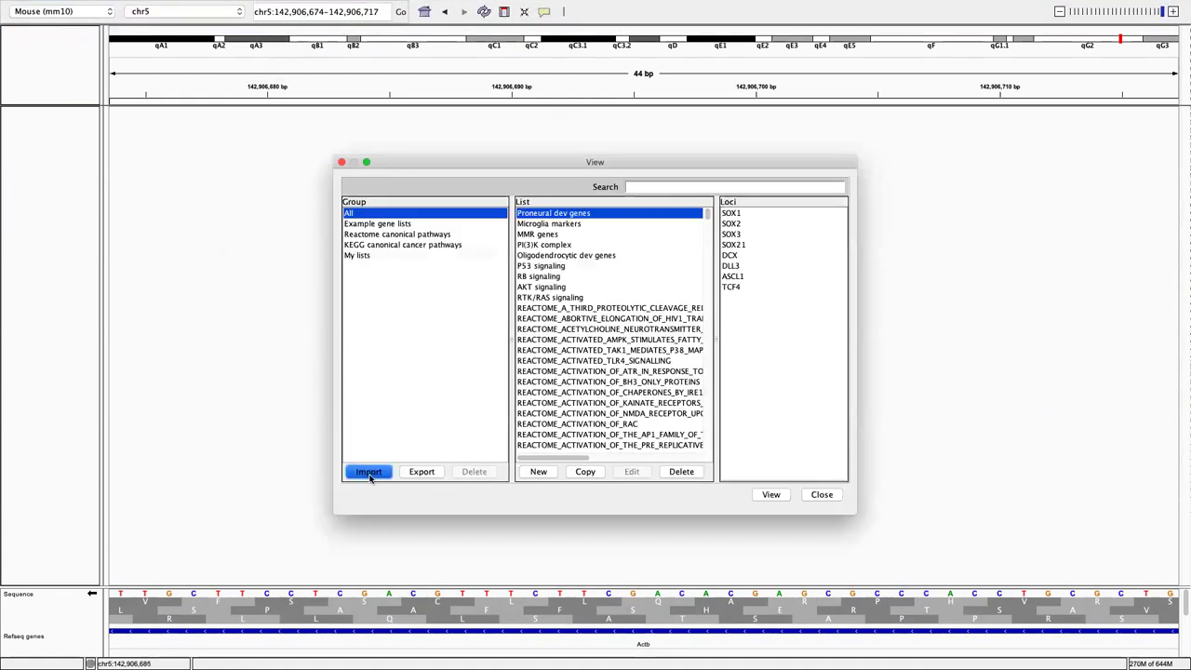
{"action": "left_click", "coordinate": [944, 363]}
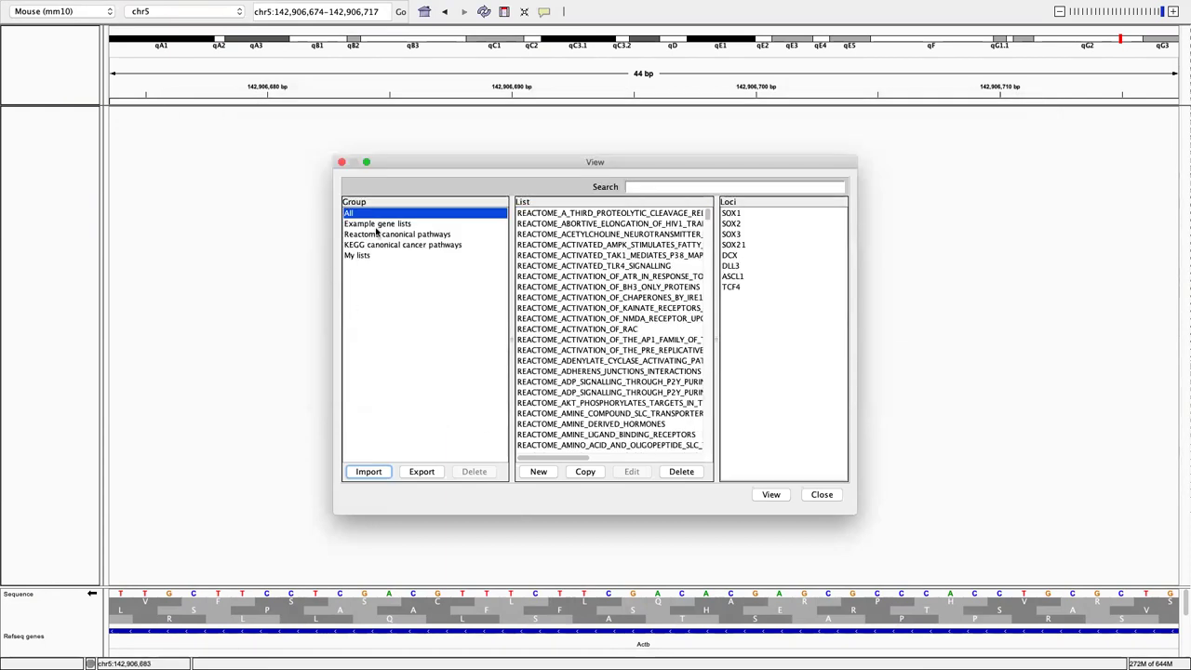
{"action": "left_click", "coordinate": [377, 233]}
{"action": "left_click", "coordinate": [379, 215]}
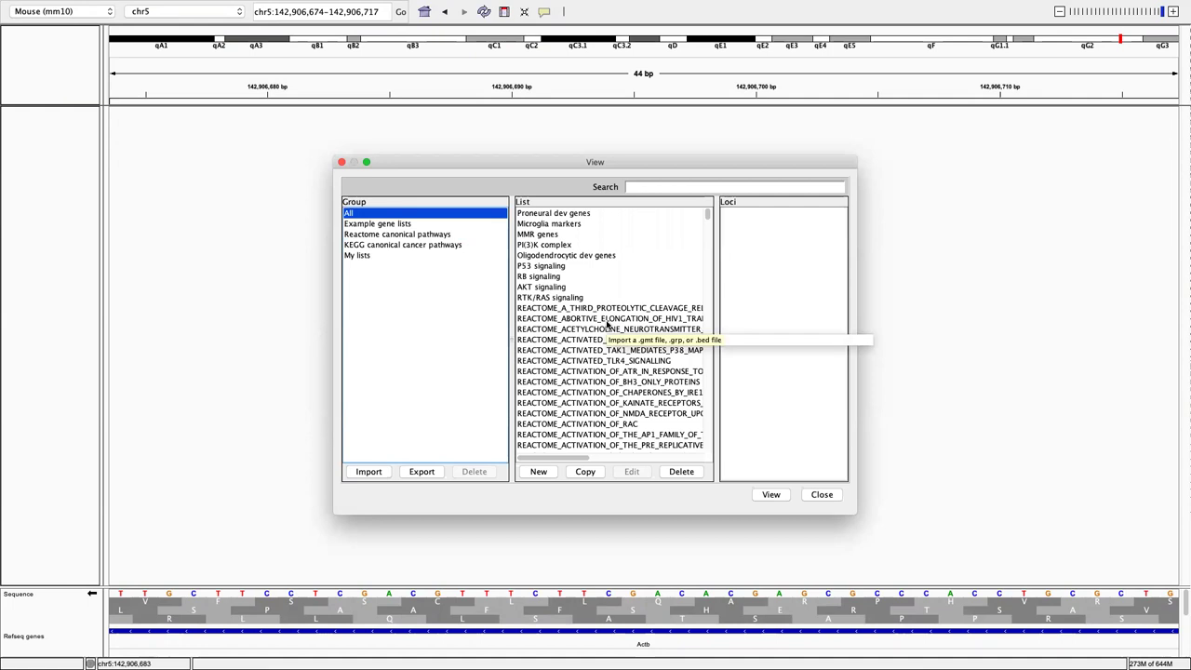
{"action": "scroll", "coordinate": [607, 324], "scroll_direction": "down", "scroll_amount": 20}
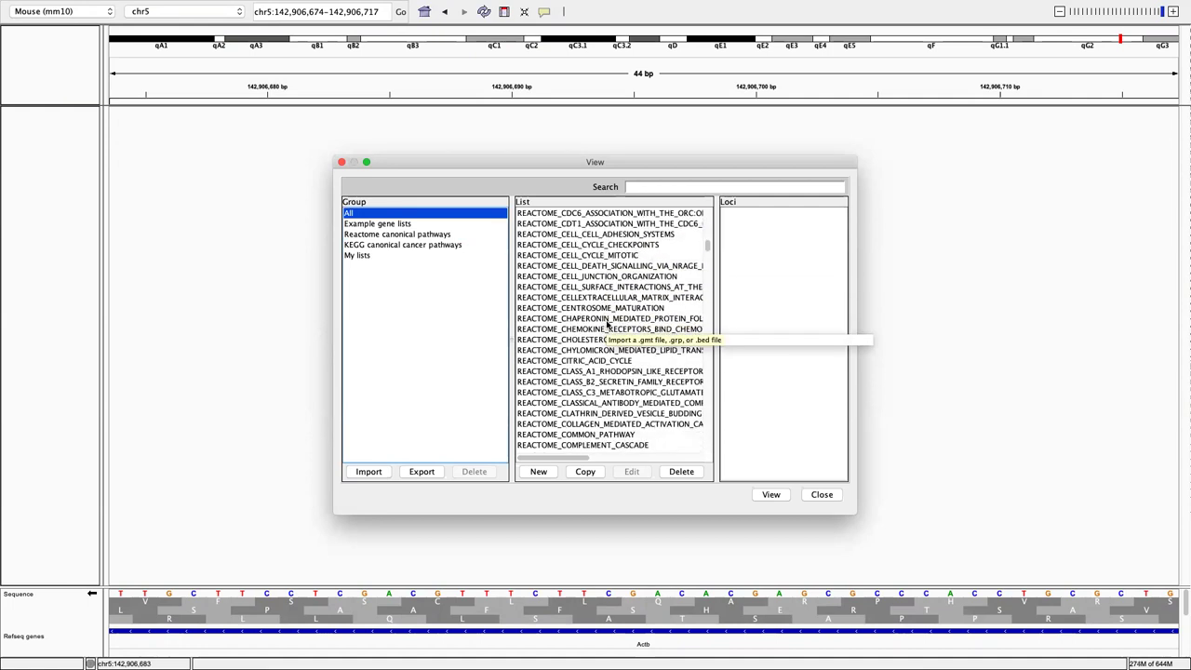
{"action": "scroll", "coordinate": [607, 325], "scroll_direction": "down", "scroll_amount": 7}
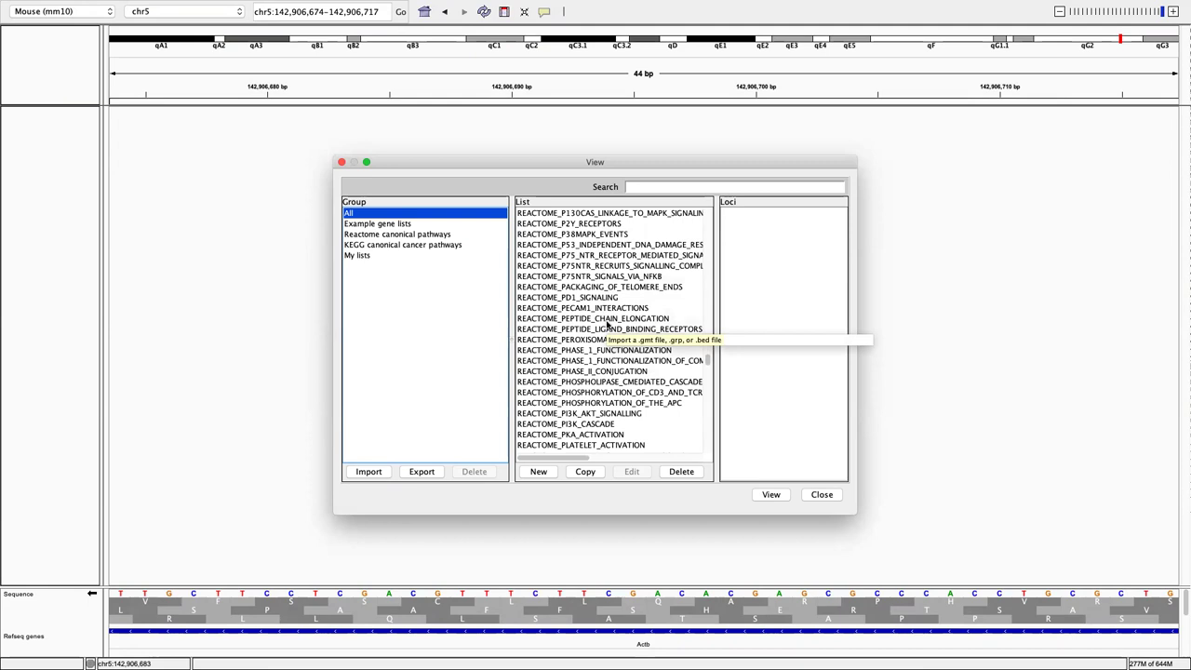
{"action": "scroll", "coordinate": [608, 325], "scroll_direction": "down", "scroll_amount": 20}
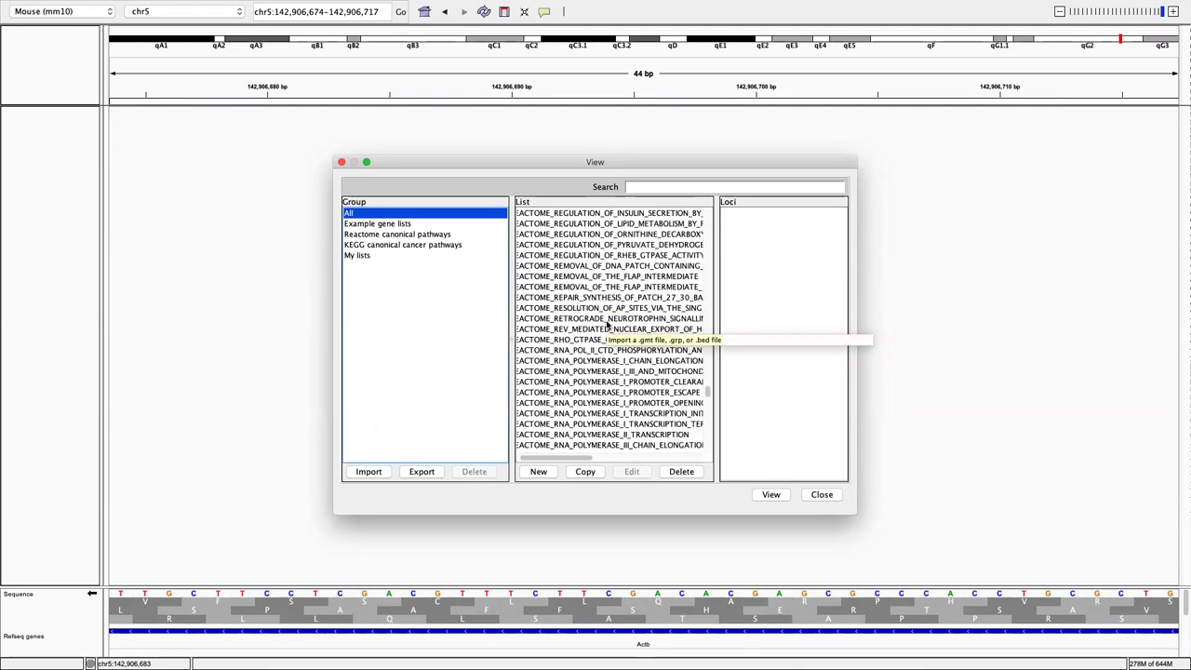
{"action": "scroll", "coordinate": [608, 324], "scroll_direction": "down", "scroll_amount": 20}
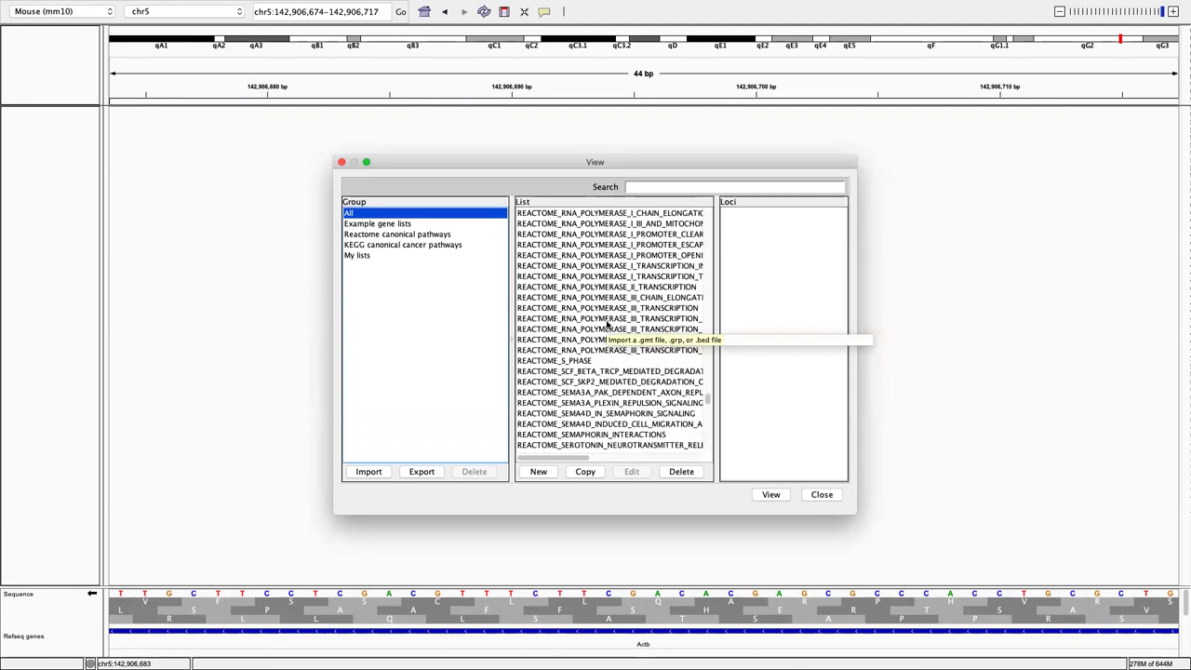
Examine the loci of the mismatch repair, thyroid cancer and renal cell carcinoma lists in the KEGG canonical cancer pathways group.
{"action": "left_click", "coordinate": [414, 244]}
{"action": "left_click", "coordinate": [575, 267]}
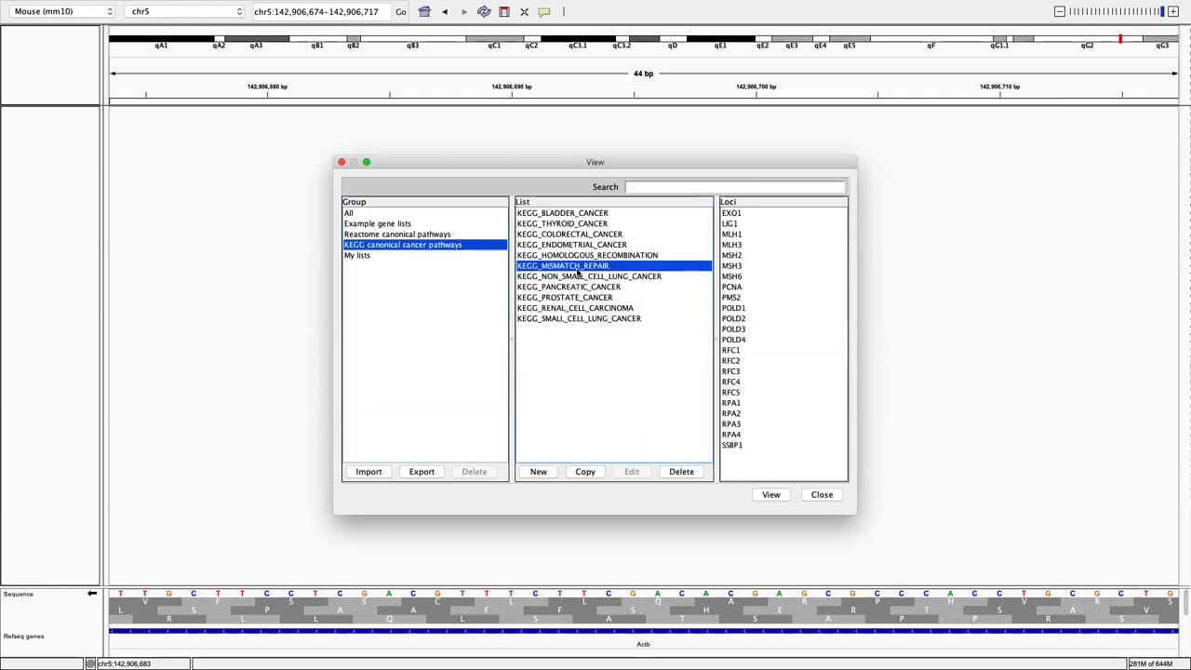
{"action": "left_click", "coordinate": [582, 226]}
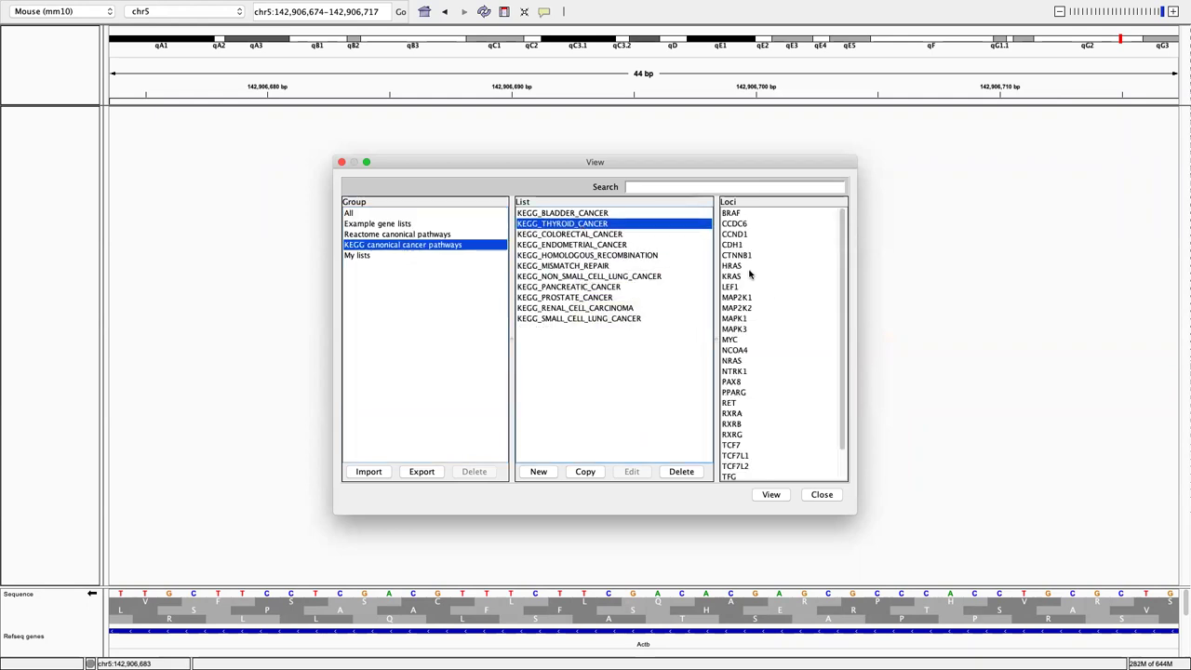
{"action": "left_click", "coordinate": [576, 308]}
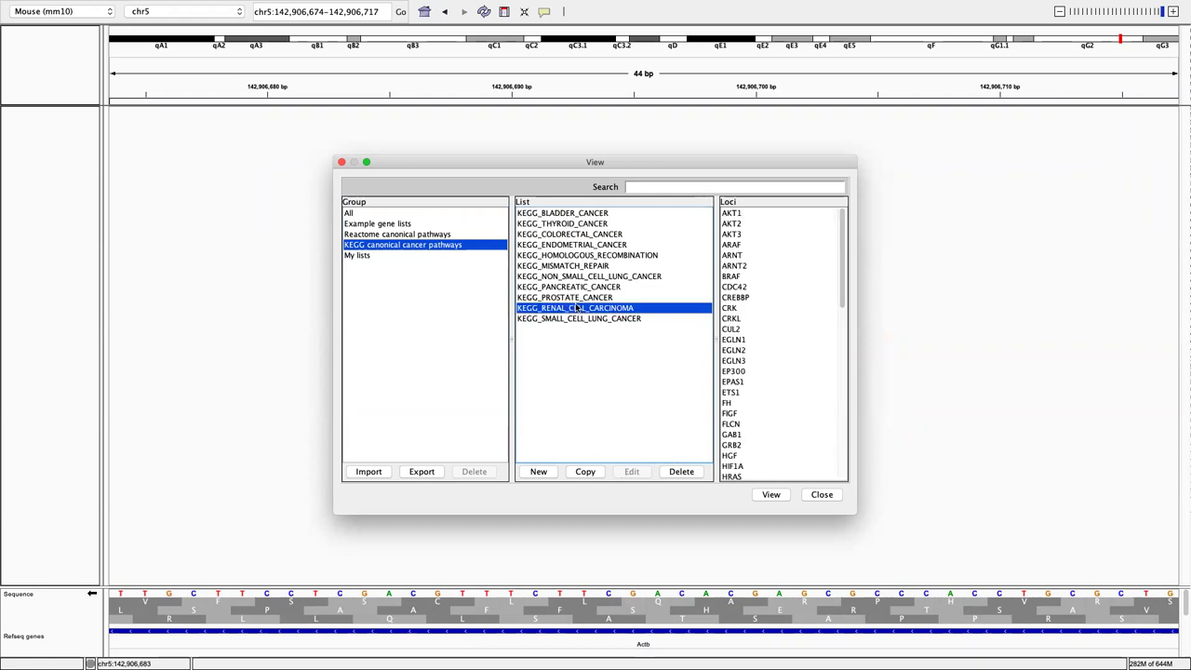
Create a gene list named "My New List" with the description "A list" and the genes actb and gapdh.
{"action": "left_click", "coordinate": [539, 472]}
{"action": "left_click", "coordinate": [762, 538]}
{"action": "left_click", "coordinate": [539, 472]}
{"action": "left_click", "coordinate": [525, 315]}
{"action": "left_click", "coordinate": [496, 150]}
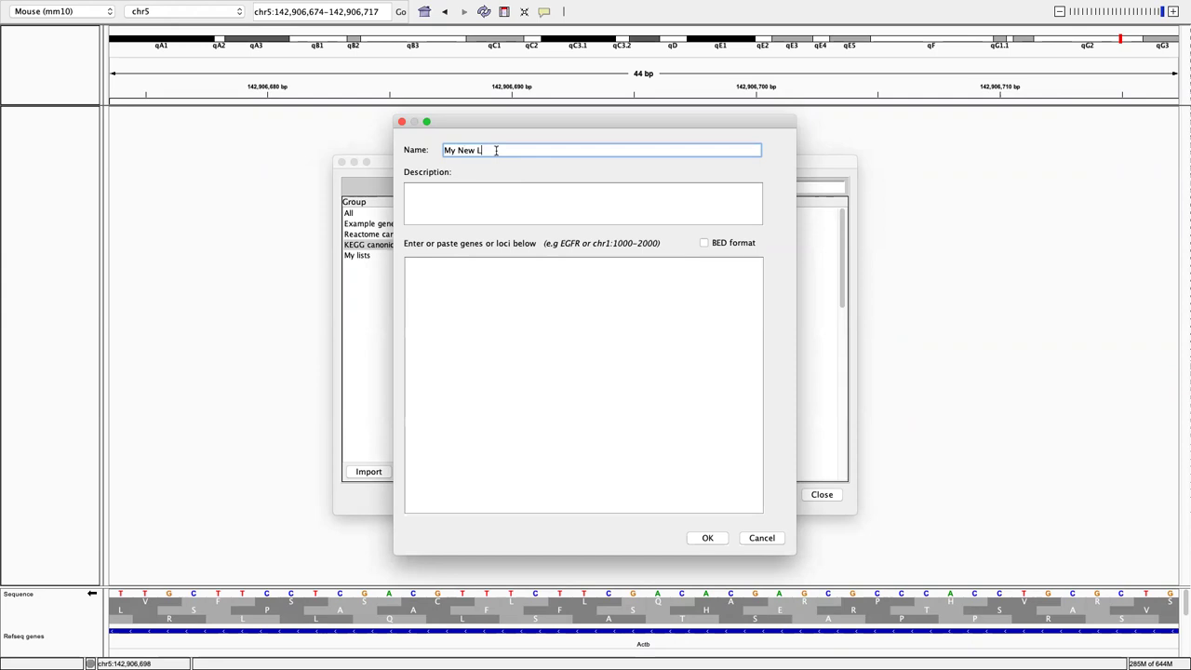
{"action": "left_click", "coordinate": [481, 208]}
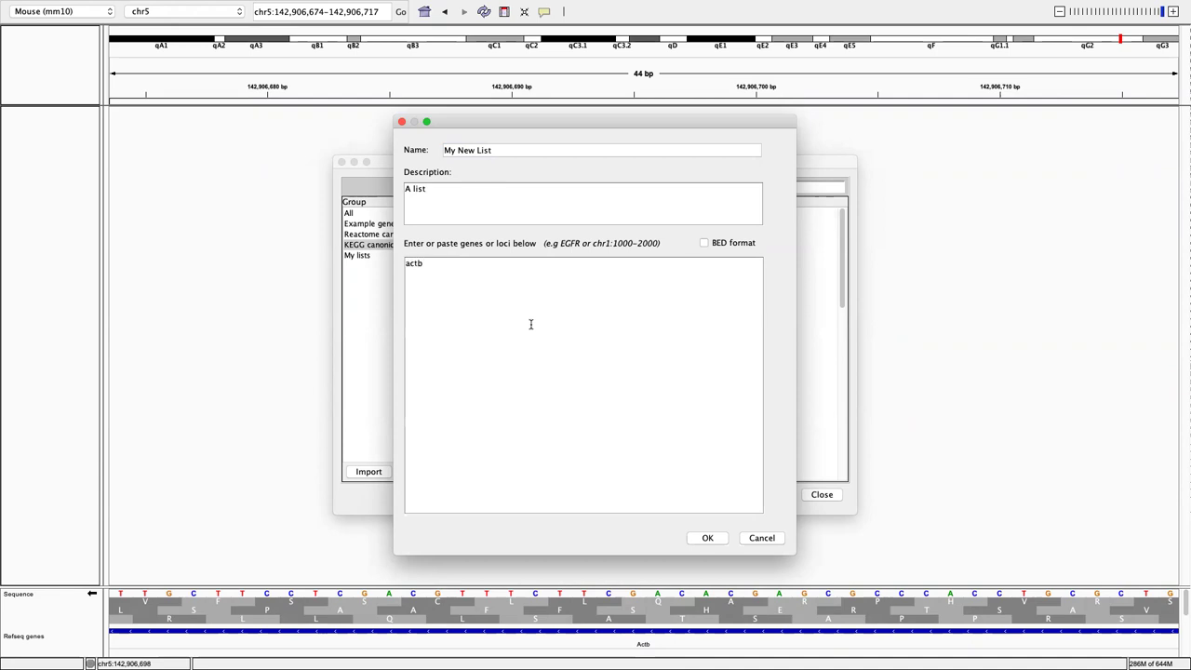
{"action": "type", "text": "ps"}
{"action": "key", "text": "BackSpace"}
{"action": "key", "text": "BackSpace"}
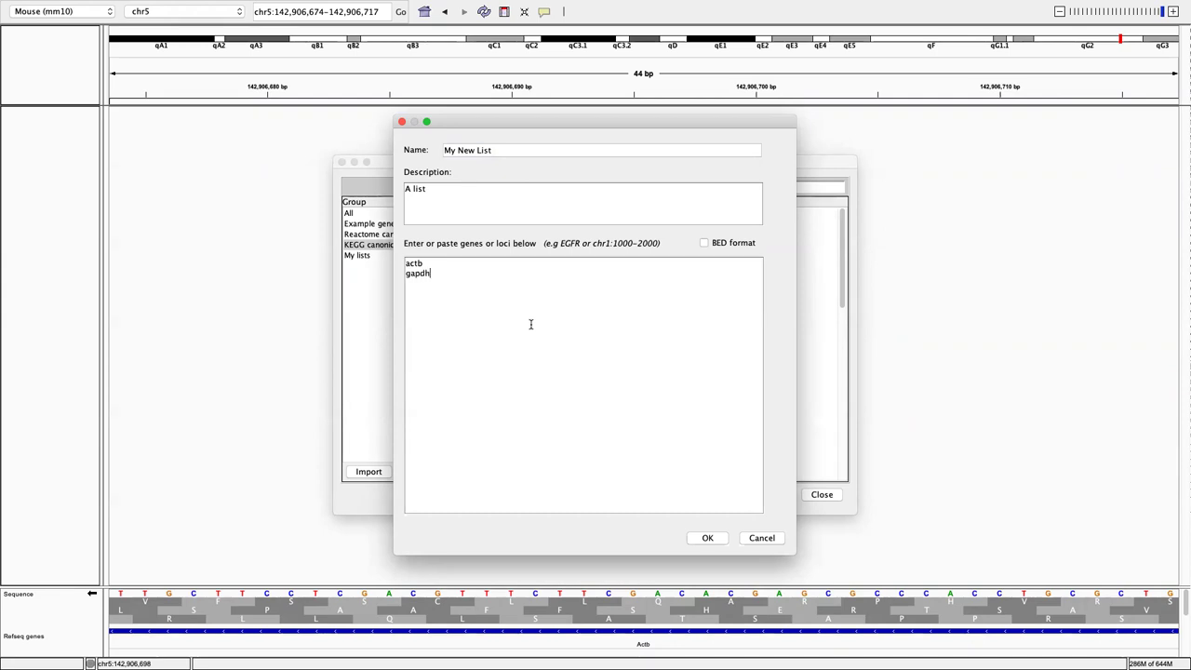
{"action": "left_click", "coordinate": [707, 538]}
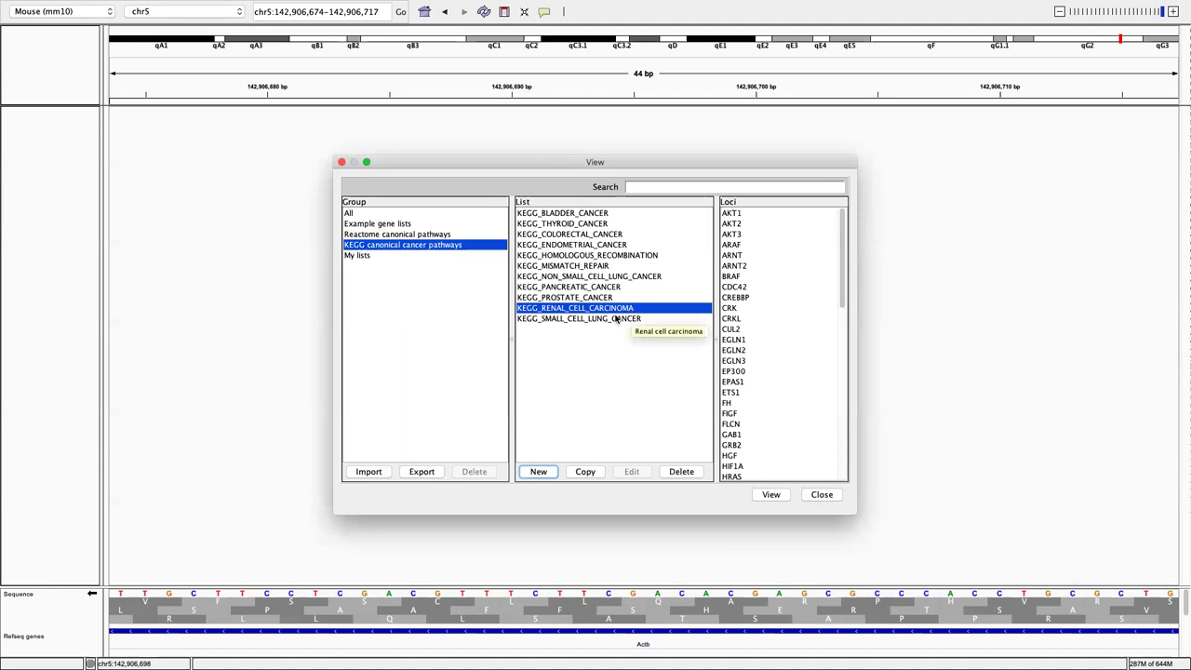
Select My New List in the My lists group and view its genes side by side.
{"action": "left_click", "coordinate": [393, 257]}
{"action": "left_click", "coordinate": [537, 213]}
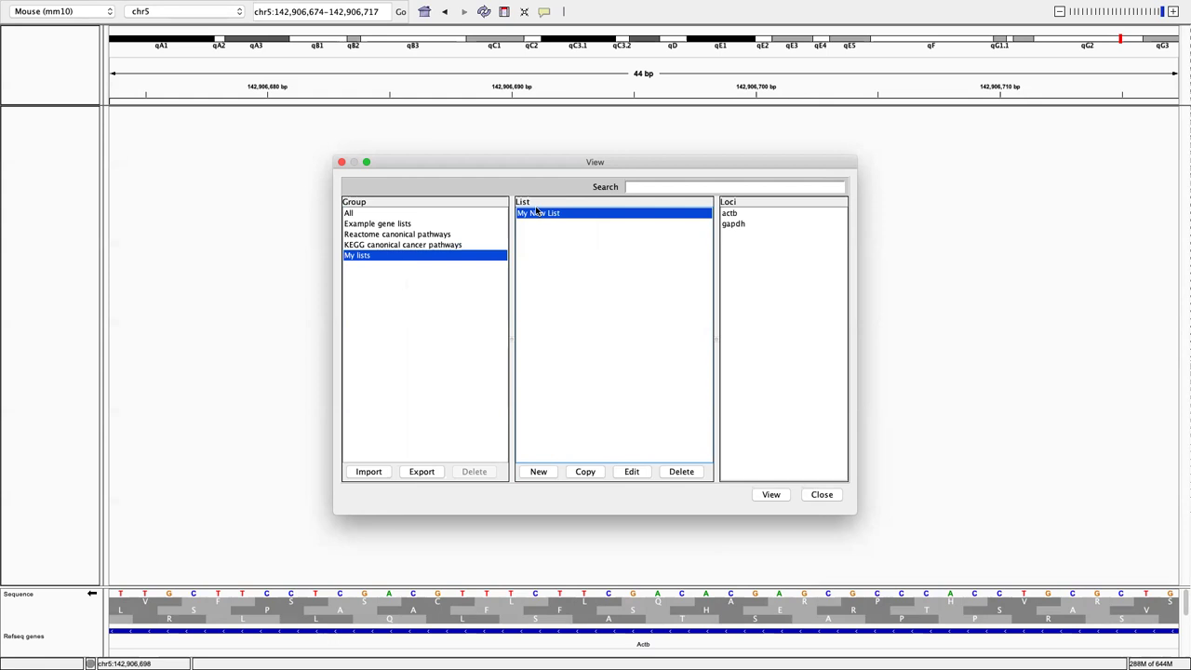
{"action": "left_click", "coordinate": [771, 495]}
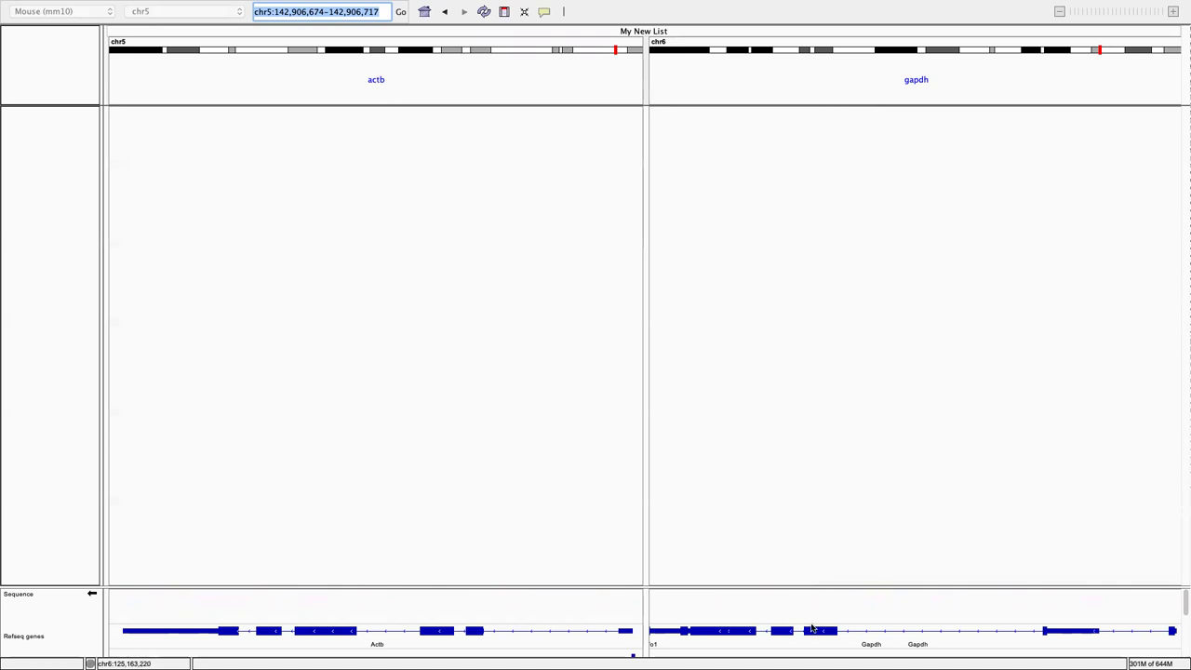
{"action": "mouse_move", "coordinate": [842, 632]}
Leave full screen, reopen the Gene Lists window, look at the KEGG and Example gene lists groups, and close it.
{"action": "mouse_move", "coordinate": [181, 7]}
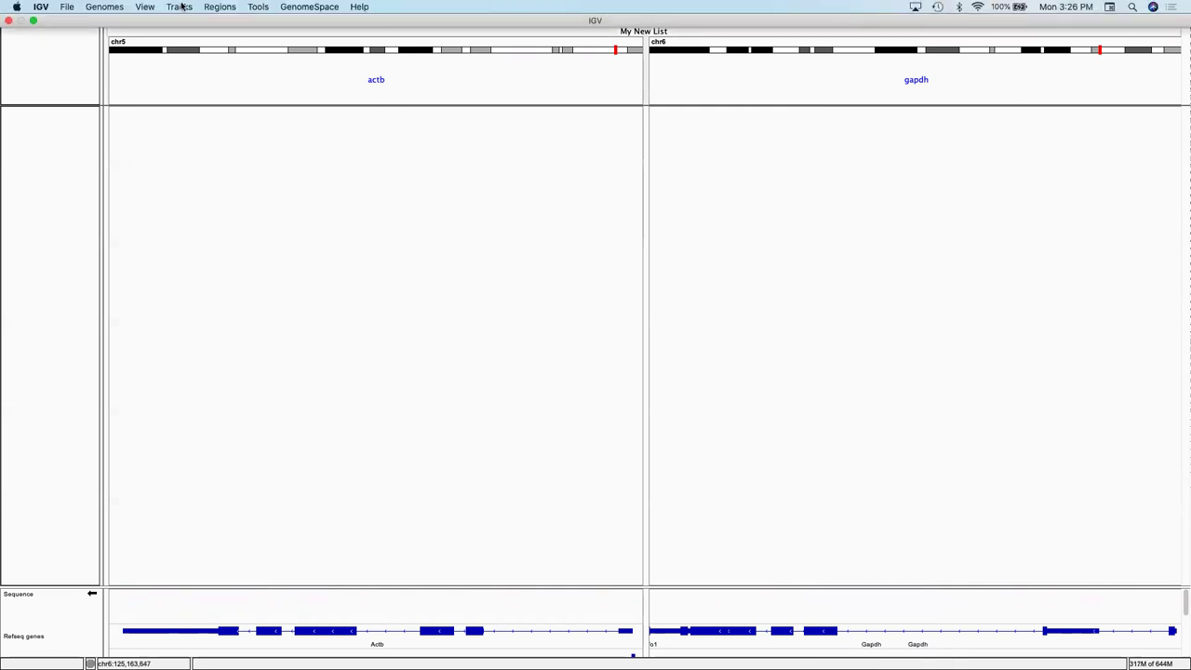
{"action": "left_click", "coordinate": [33, 21]}
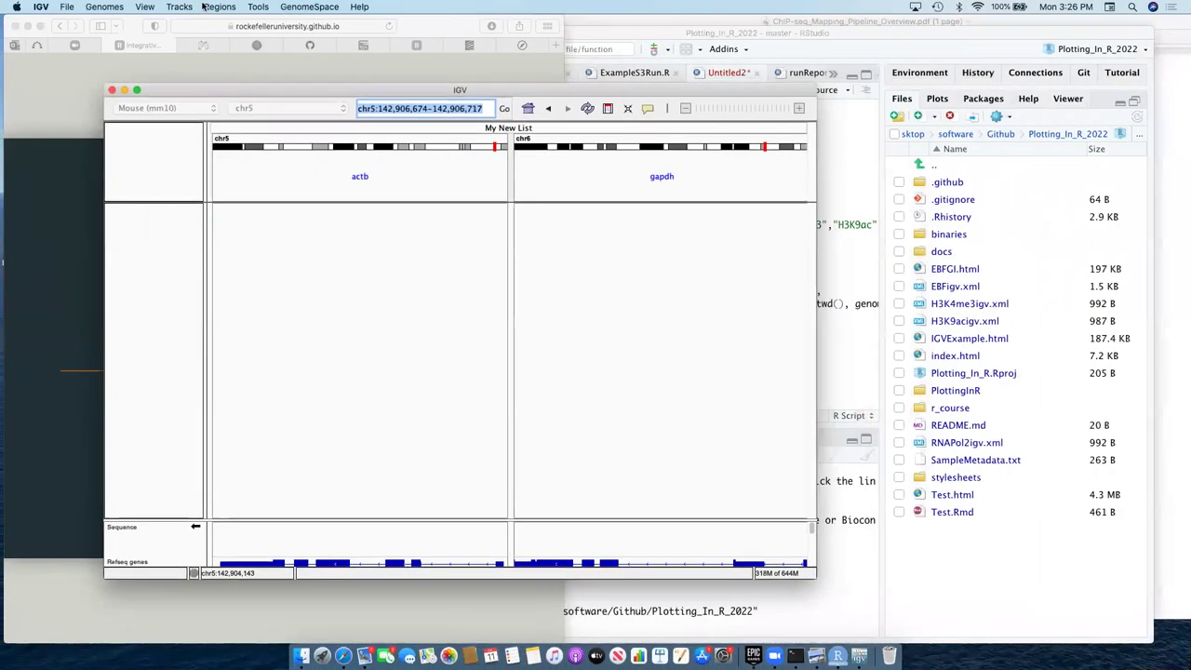
{"action": "left_click", "coordinate": [207, 8]}
{"action": "left_click", "coordinate": [223, 32]}
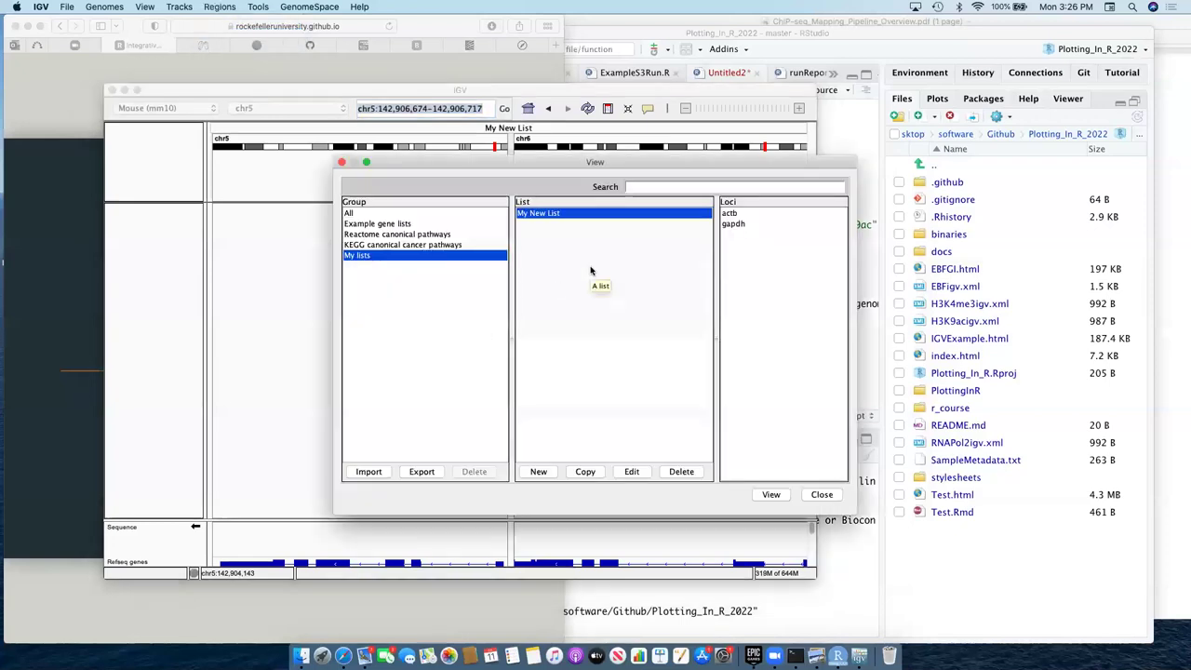
{"action": "left_click", "coordinate": [445, 225]}
{"action": "left_click", "coordinate": [436, 244]}
{"action": "left_click", "coordinate": [426, 227]}
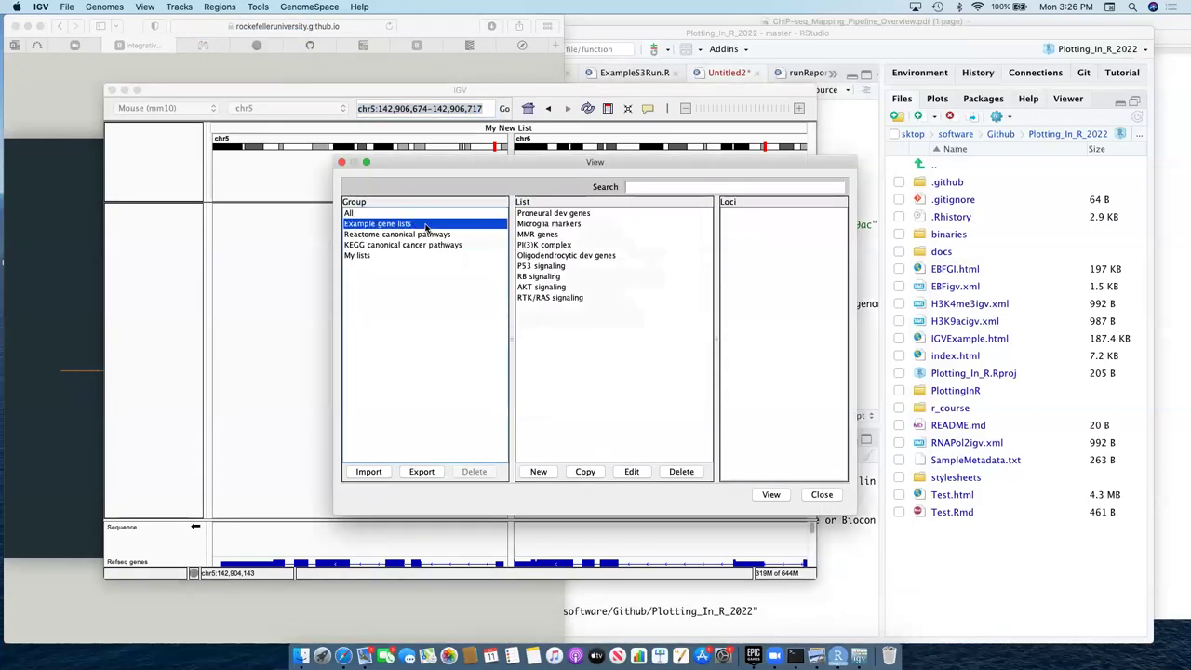
{"action": "left_click", "coordinate": [821, 495]}
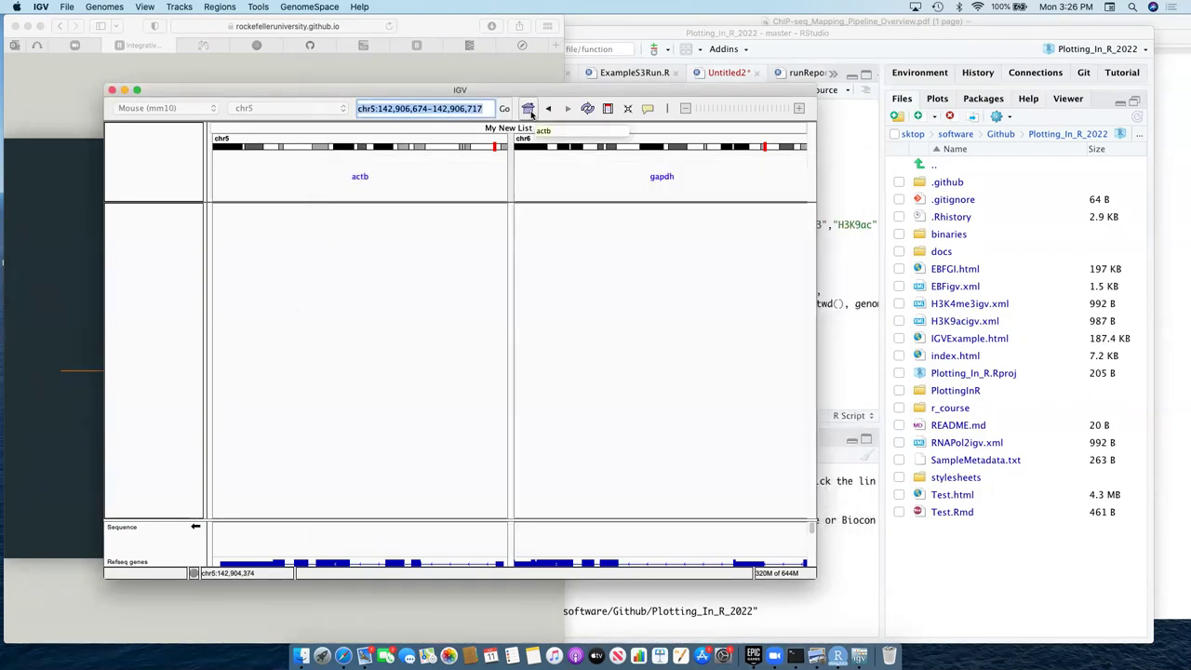
Return to the whole genome view and display My New List from the My lists gene group again.
{"action": "left_click", "coordinate": [527, 108]}
{"action": "left_click", "coordinate": [228, 7]}
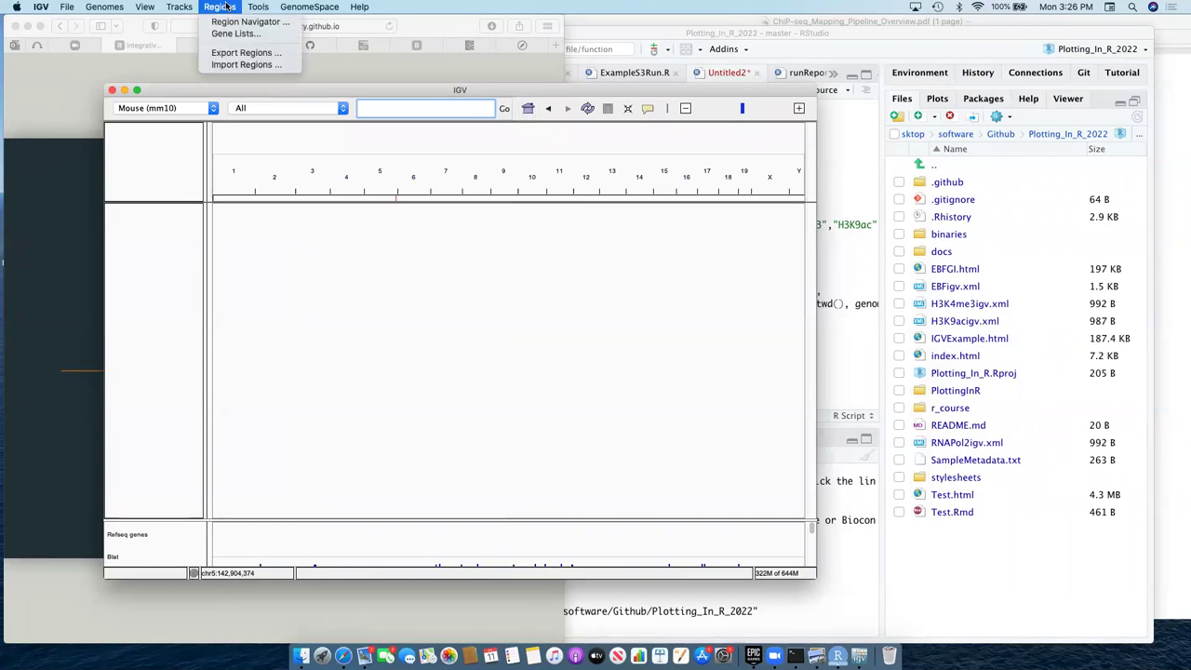
{"action": "left_click", "coordinate": [227, 35]}
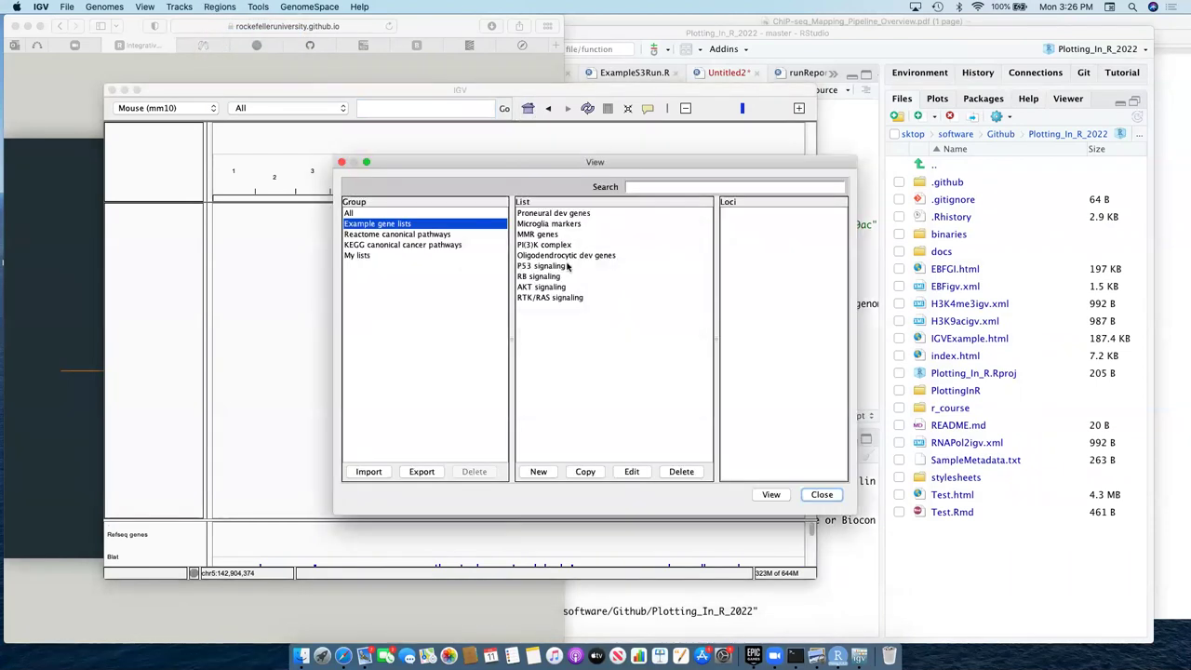
{"action": "left_click", "coordinate": [470, 235]}
{"action": "left_click", "coordinate": [362, 256]}
{"action": "left_click", "coordinate": [549, 217]}
{"action": "left_click", "coordinate": [772, 494]}
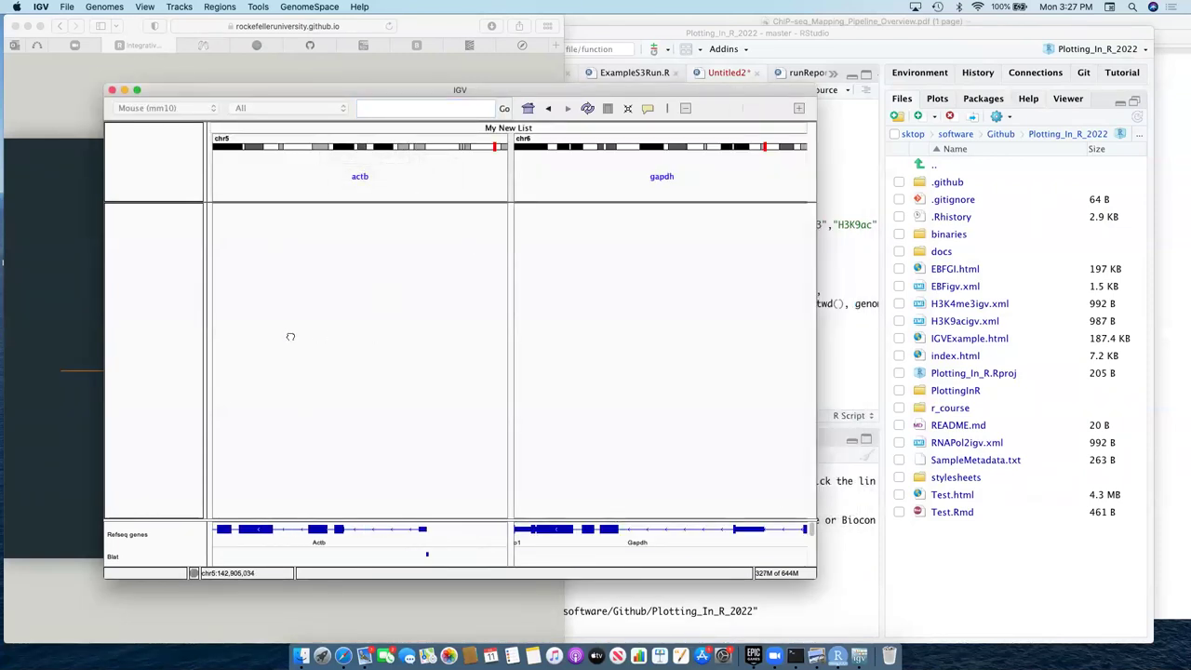
Pan through the actb and gapdh panels, and leave the gene list for the whole genome view.
{"action": "left_click_drag", "start_coordinate": [354, 335], "coordinate": [457, 330]}
{"action": "mouse_move", "coordinate": [731, 330]}
{"action": "left_mouse_down"}
{"action": "mouse_move", "coordinate": [564, 338]}
{"action": "mouse_move", "coordinate": [765, 325]}
{"action": "mouse_move", "coordinate": [739, 330]}
{"action": "left_mouse_up"}
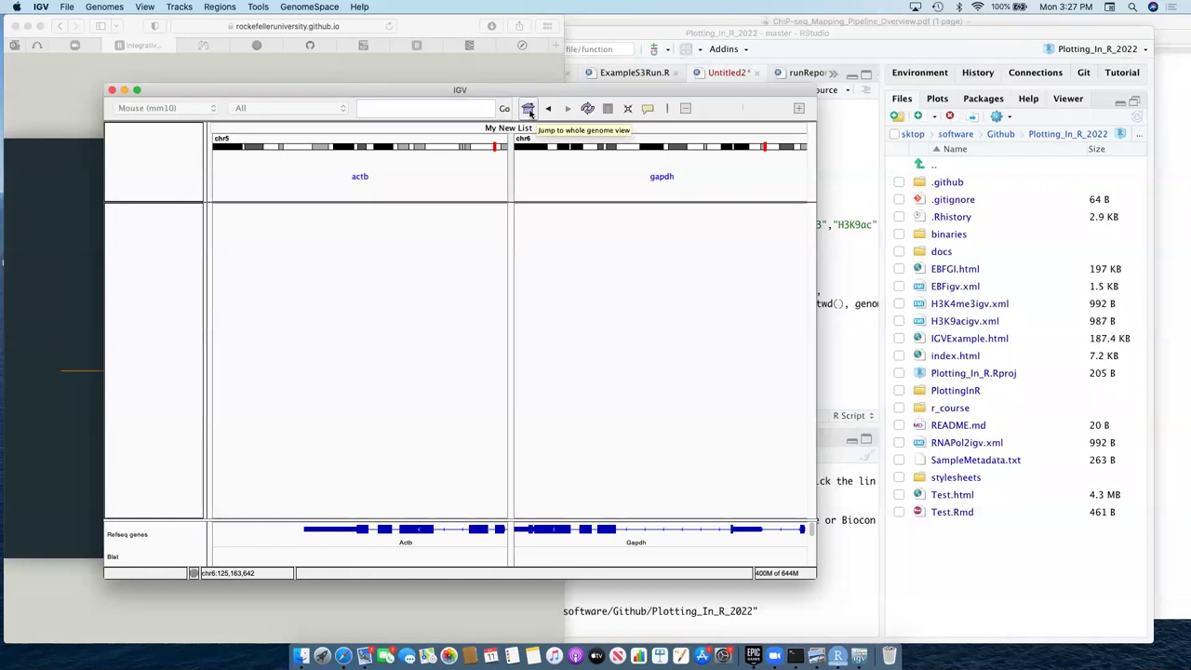
{"action": "left_click", "coordinate": [528, 109]}
{"action": "left_click", "coordinate": [548, 109]}
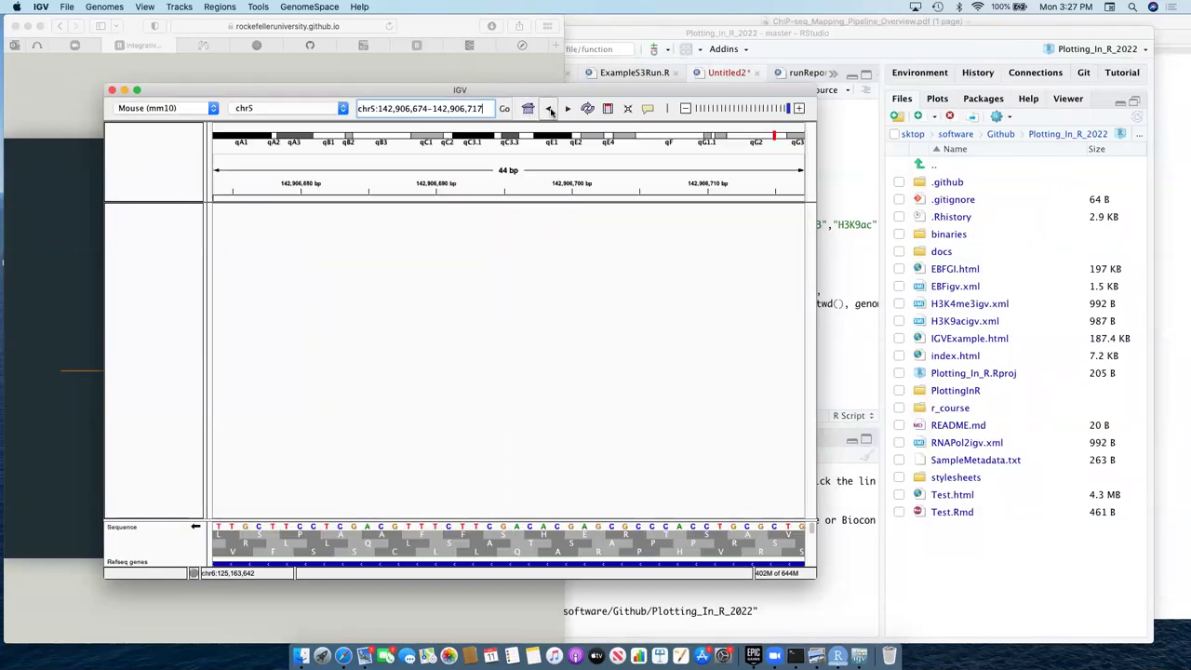
{"action": "left_click", "coordinate": [528, 109]}
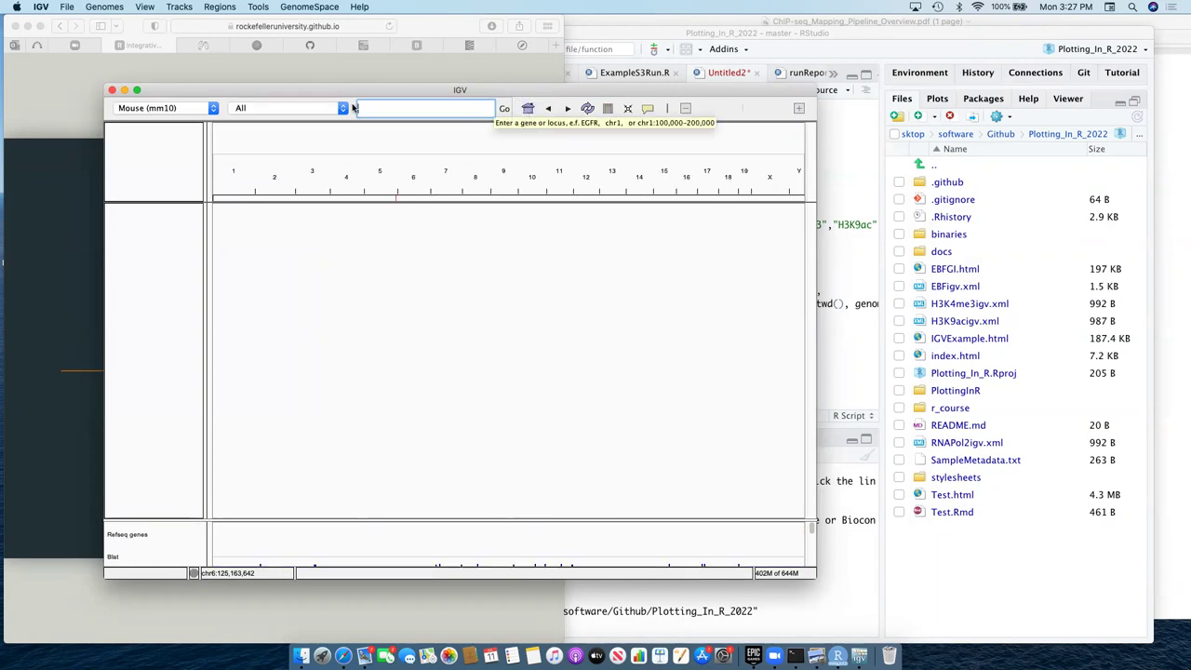
Switch to the Safari slides, read those on loading genome information and sample data, and return to the IGV window.
{"action": "left_click", "coordinate": [209, 74]}
{"action": "left_click", "coordinate": [40, 26]}
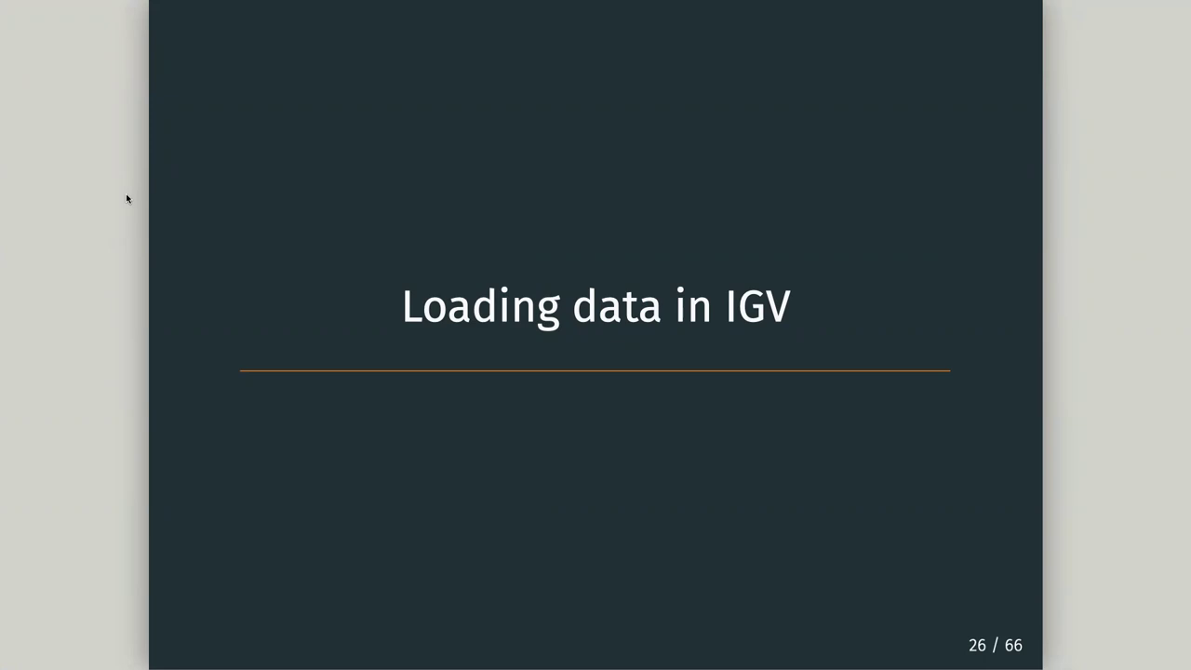
{"action": "key", "text": "Right"}
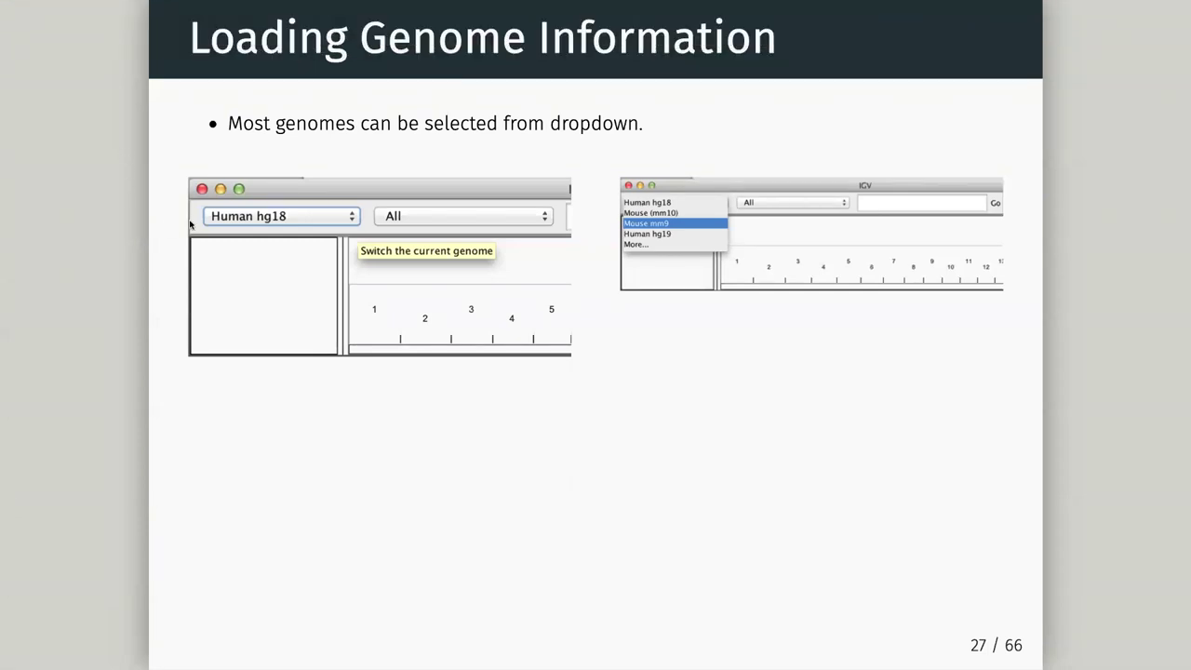
{"action": "key", "text": "Right"}
{"action": "key", "text": "Left"}
{"action": "key", "text": "Right"}
{"action": "key", "text": "Right"}
{"action": "key", "text": "Right"}
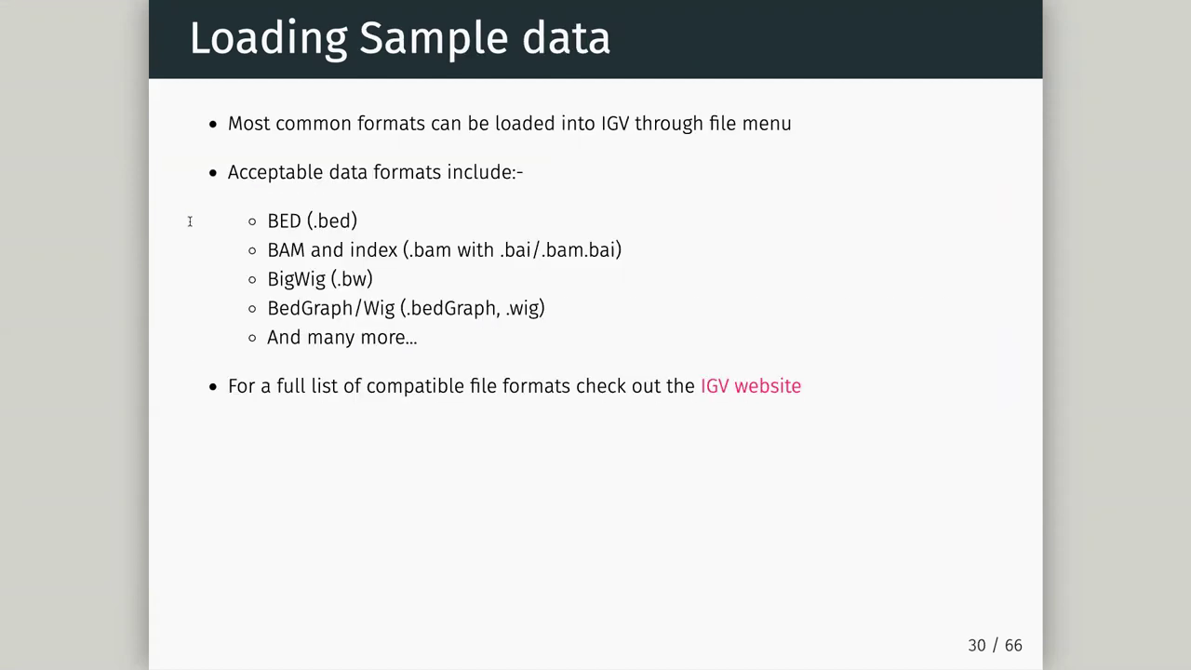
{"action": "key", "text": "Left"}
{"action": "key", "text": "Left"}
{"action": "key", "text": "Left"}
{"action": "mouse_move", "coordinate": [71, 19]}
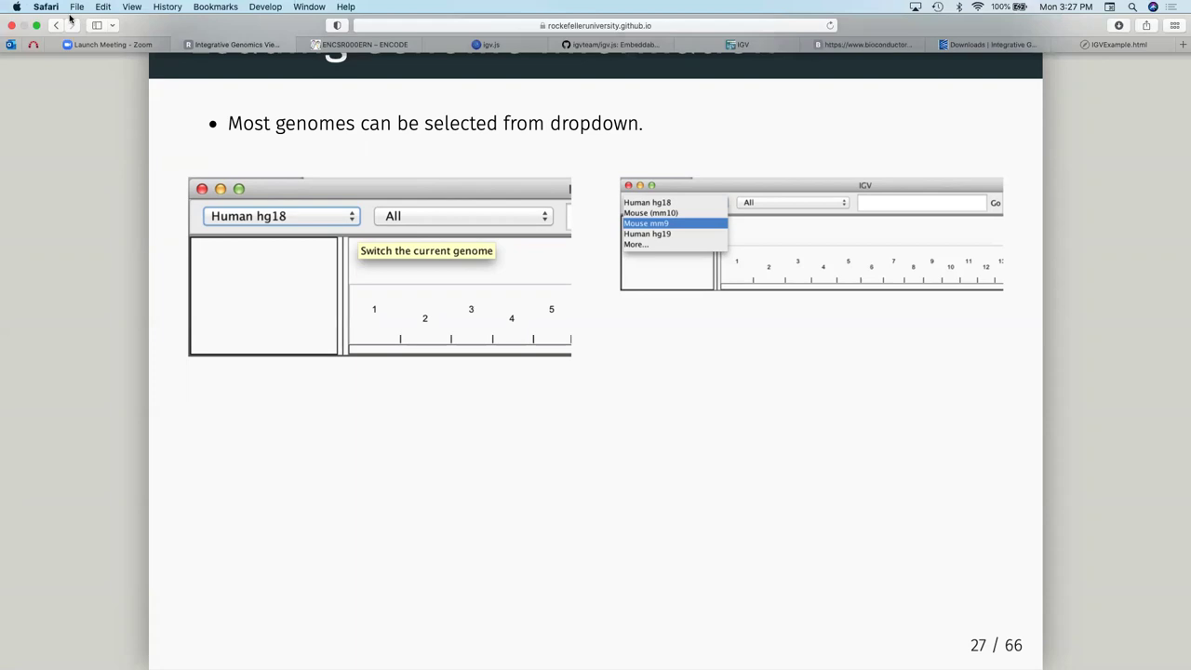
{"action": "left_click", "coordinate": [36, 25]}
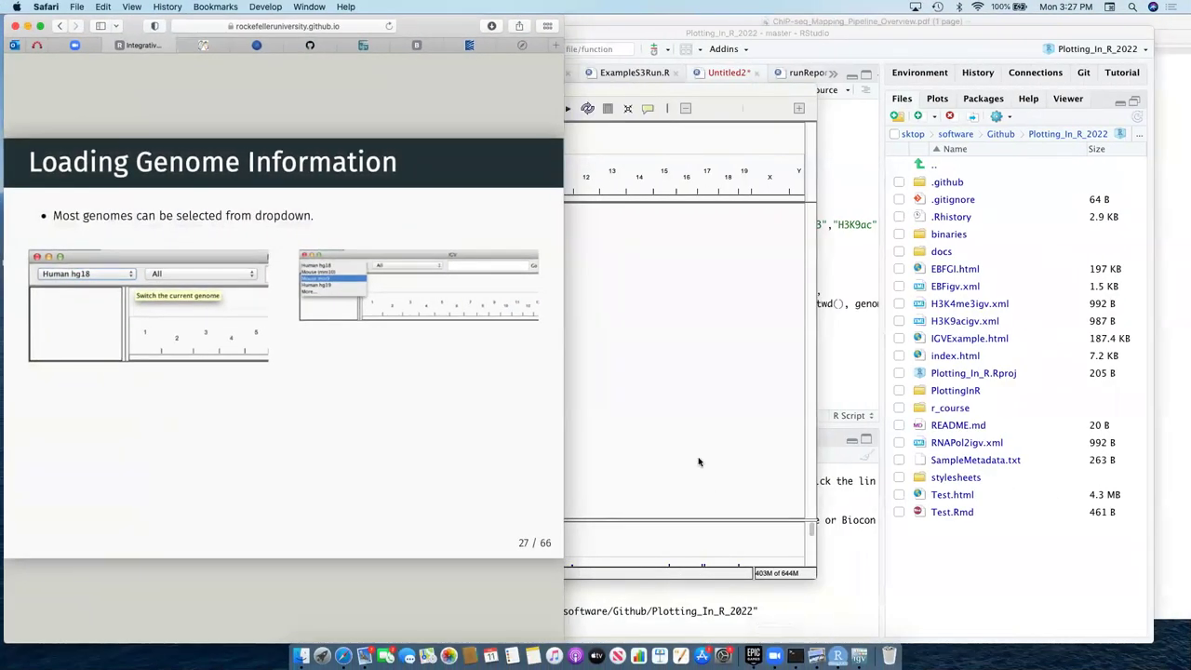
{"action": "left_click", "coordinate": [699, 461]}
{"action": "left_click", "coordinate": [136, 91]}
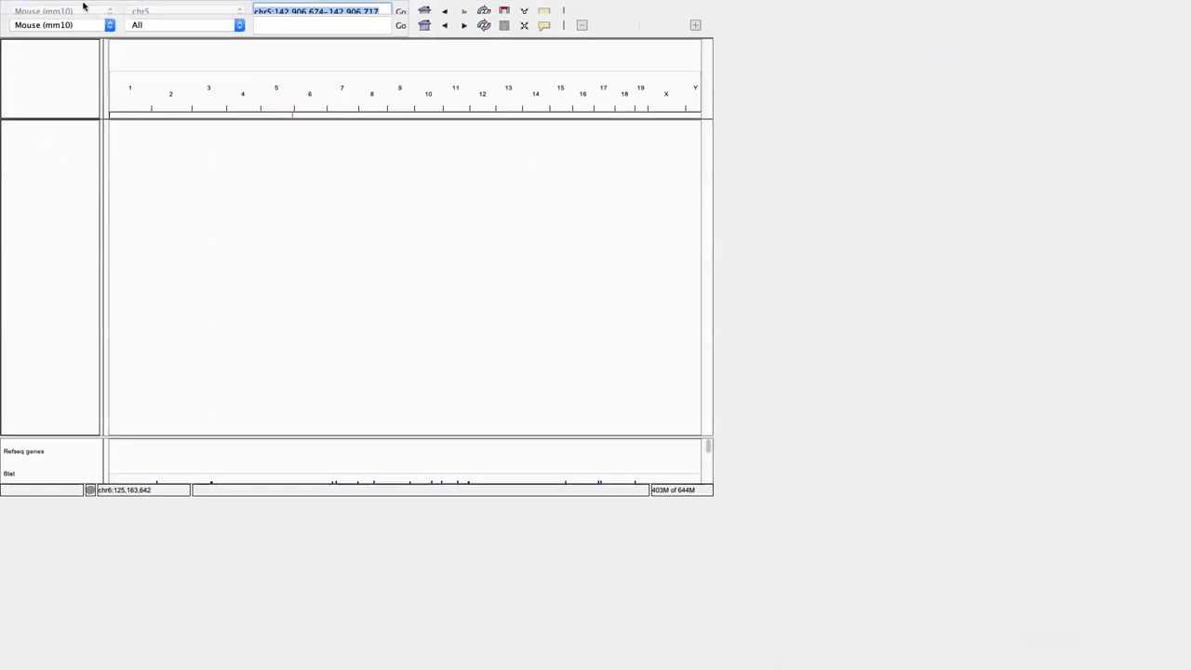
{"action": "left_click", "coordinate": [35, 20]}
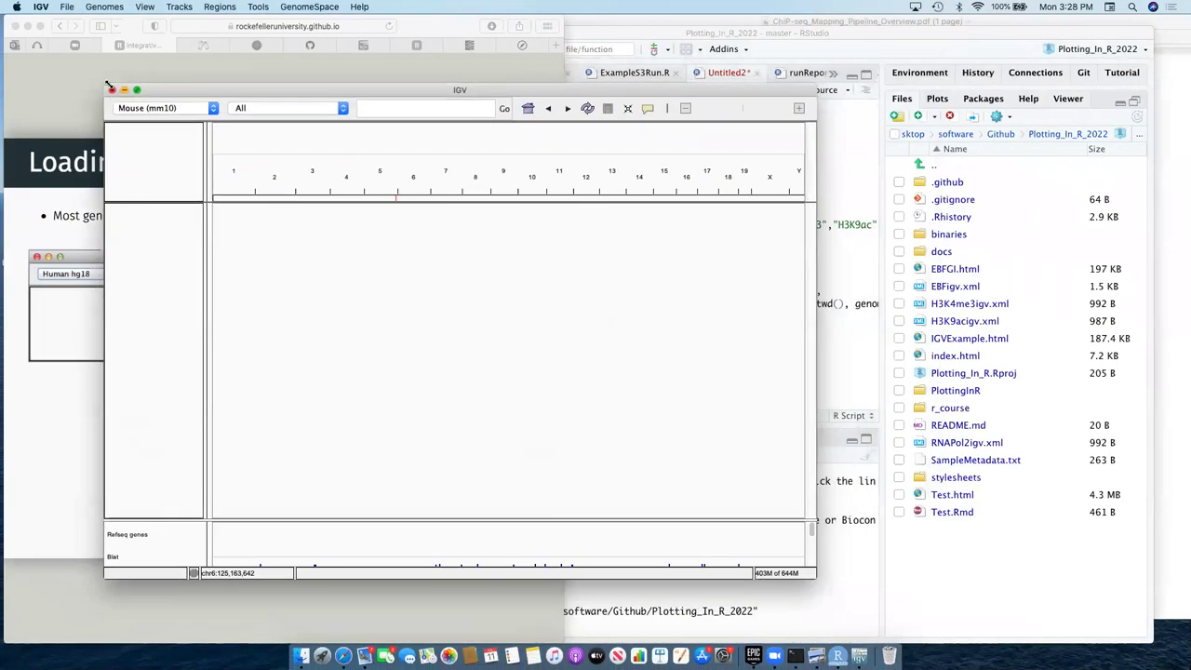
{"action": "left_click", "coordinate": [131, 91]}
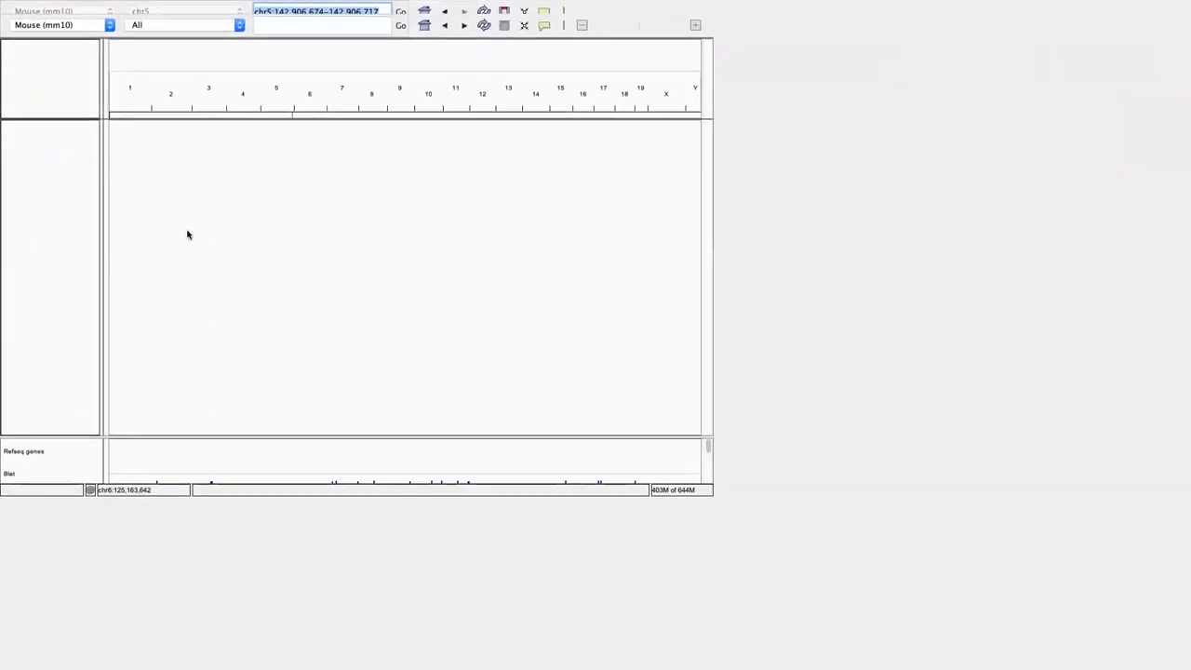
{"action": "left_click", "coordinate": [35, 18]}
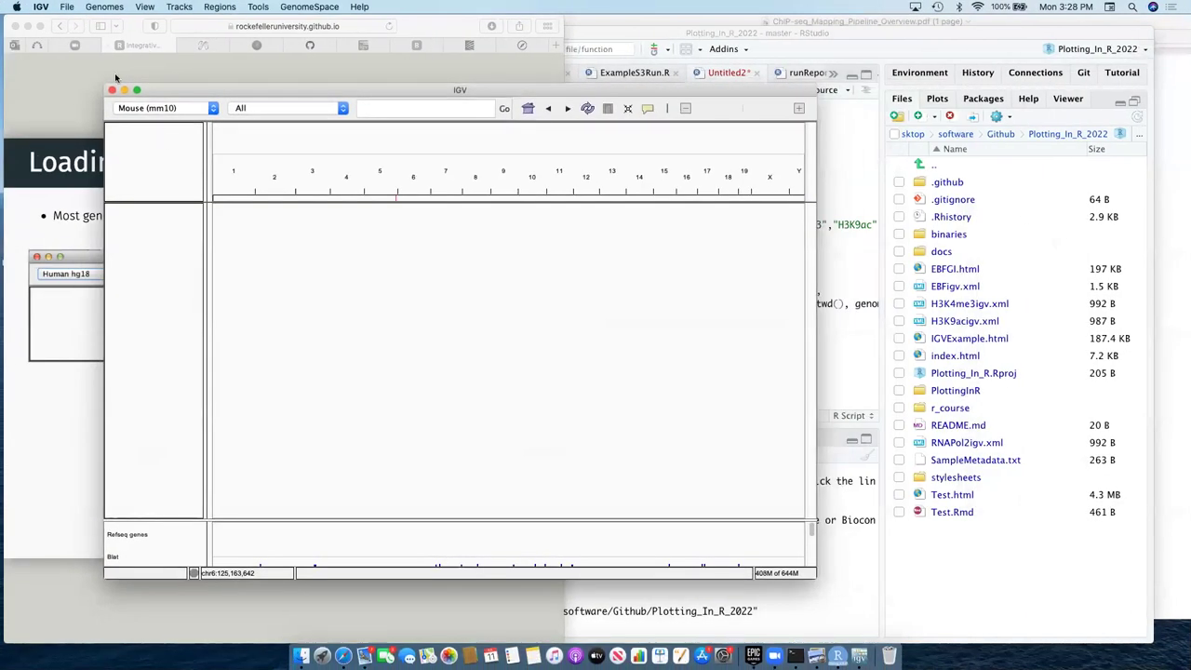
Look through the genomes available for selection, then open the list of additional genomes and close it without adding one.
{"action": "left_click", "coordinate": [104, 7]}
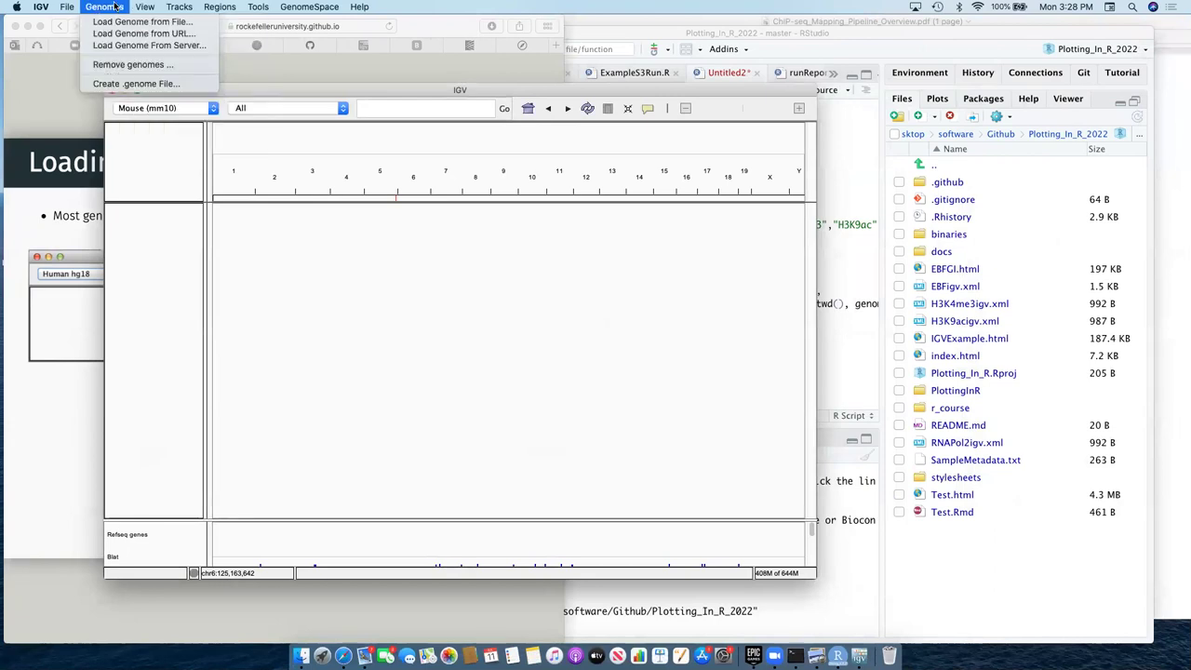
{"action": "left_click", "coordinate": [200, 139]}
{"action": "left_click", "coordinate": [205, 112]}
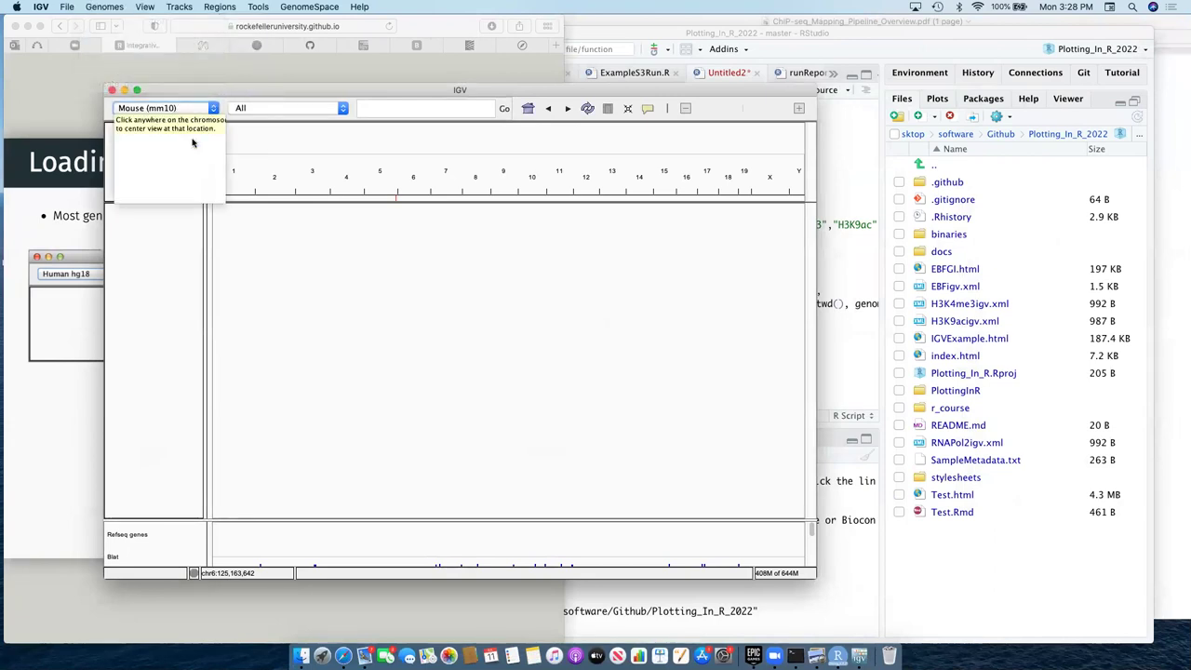
{"action": "scroll", "coordinate": [188, 151], "scroll_direction": "down", "scroll_amount": 5}
{"action": "scroll", "coordinate": [189, 151], "scroll_direction": "up", "scroll_amount": 10}
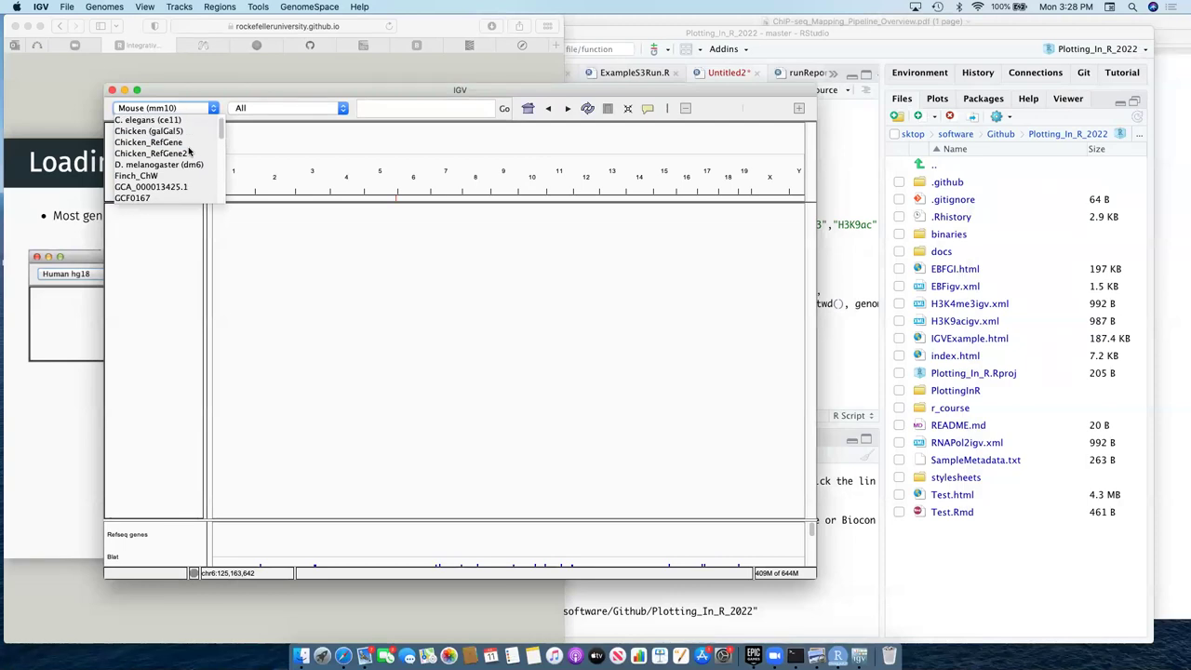
{"action": "scroll", "coordinate": [188, 151], "scroll_direction": "up", "scroll_amount": 1}
{"action": "scroll", "coordinate": [179, 161], "scroll_direction": "down", "scroll_amount": 3}
{"action": "scroll", "coordinate": [179, 161], "scroll_direction": "down", "scroll_amount": 5}
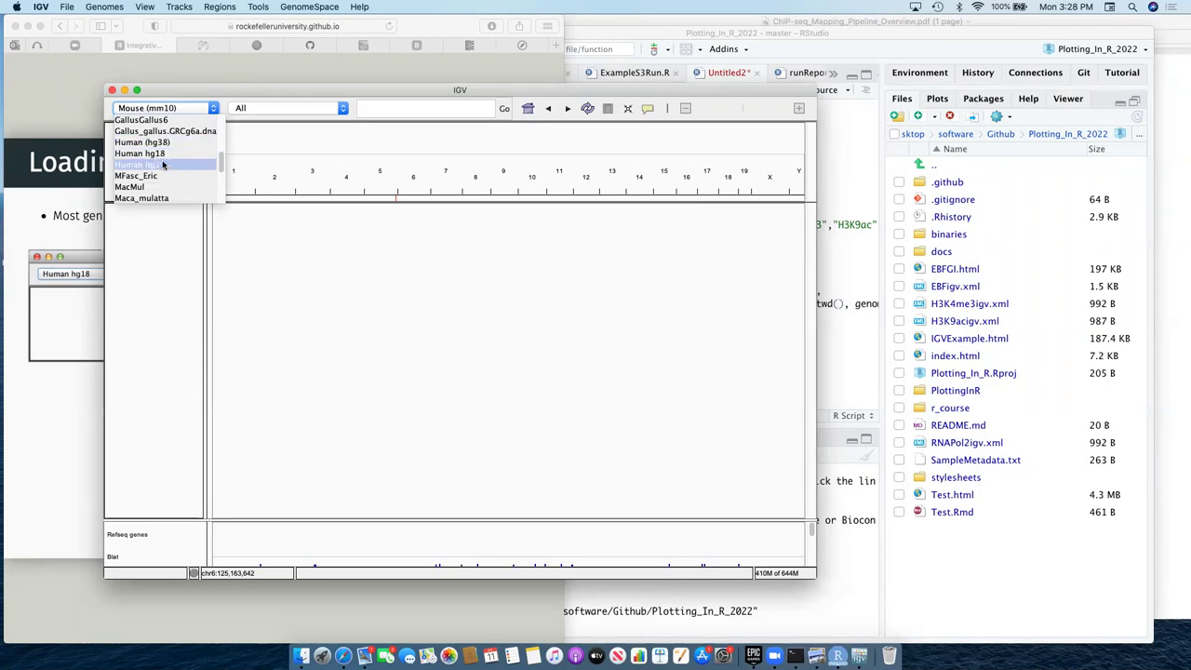
{"action": "scroll", "coordinate": [164, 154], "scroll_direction": "down", "scroll_amount": 3}
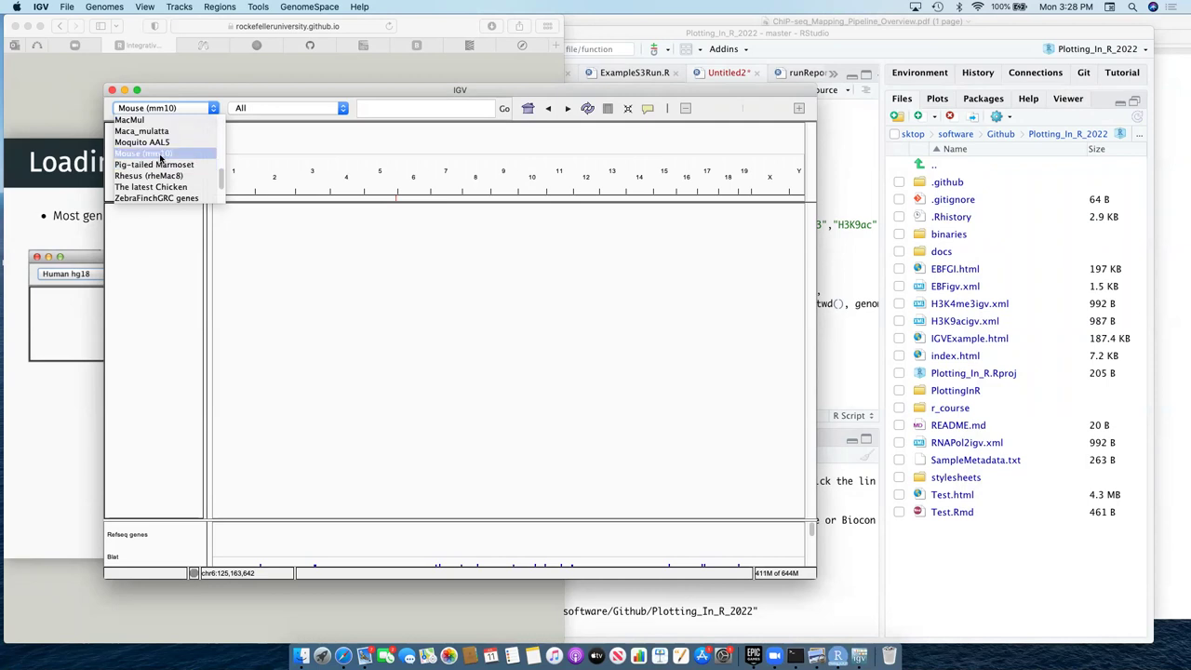
{"action": "scroll", "coordinate": [161, 159], "scroll_direction": "down", "scroll_amount": 2}
{"action": "scroll", "coordinate": [160, 158], "scroll_direction": "up", "scroll_amount": 3}
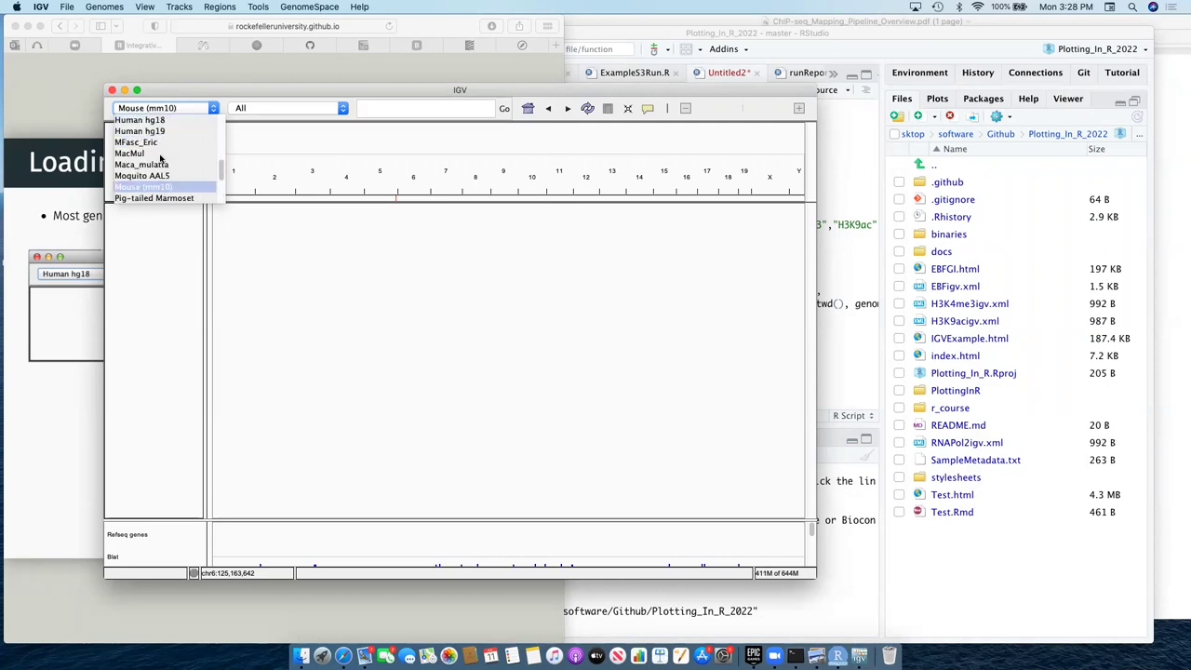
{"action": "scroll", "coordinate": [158, 172], "scroll_direction": "down", "scroll_amount": 5}
{"action": "left_click", "coordinate": [155, 197]}
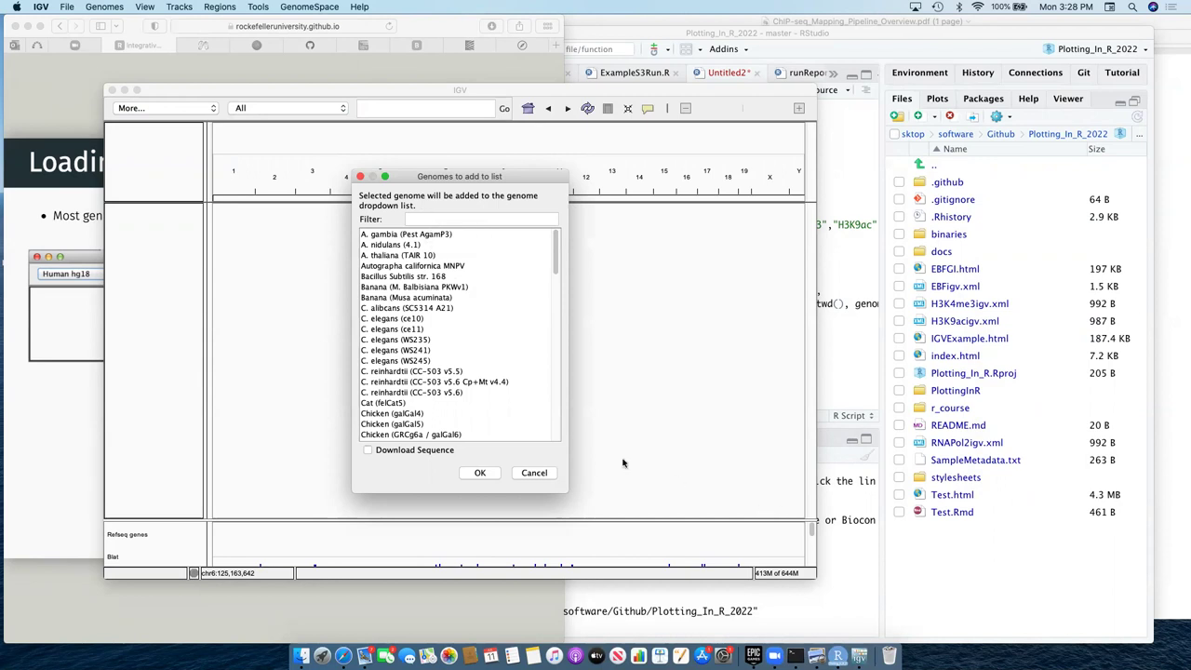
{"action": "left_click", "coordinate": [539, 472]}
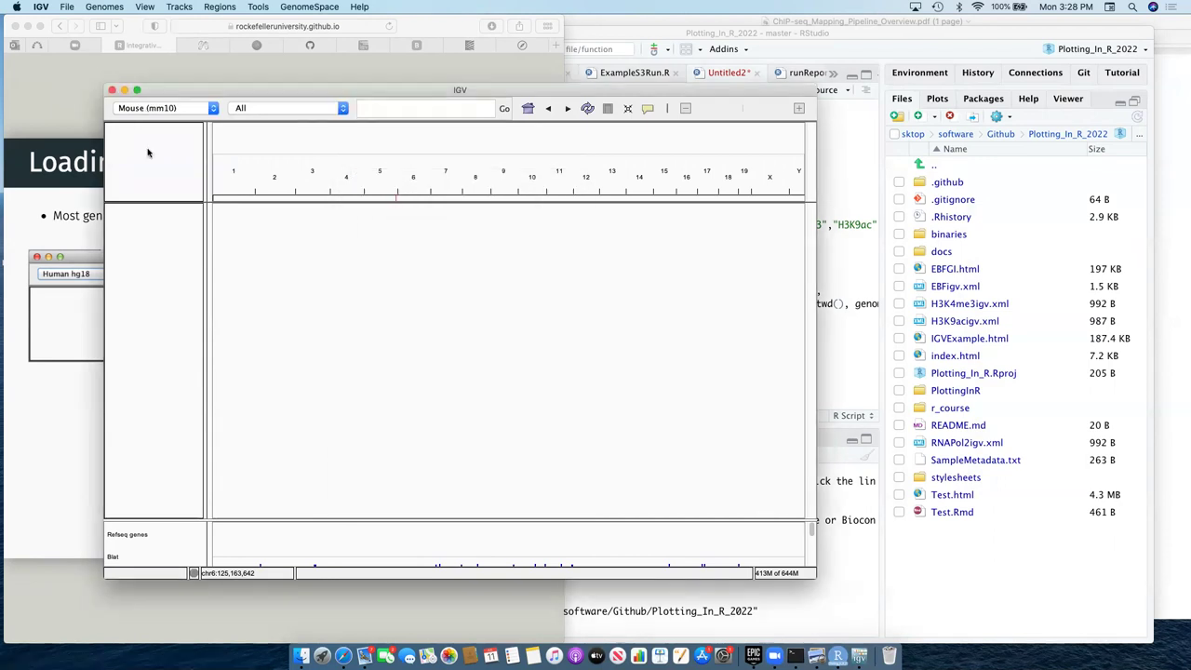
Browse the additional genomes and select D. melanogaster (dm6) with Download Sequence enabled, but cancel without adding it.
{"action": "left_click", "coordinate": [196, 109]}
{"action": "scroll", "coordinate": [158, 168], "scroll_direction": "down", "scroll_amount": 2}
{"action": "left_click", "coordinate": [140, 199]}
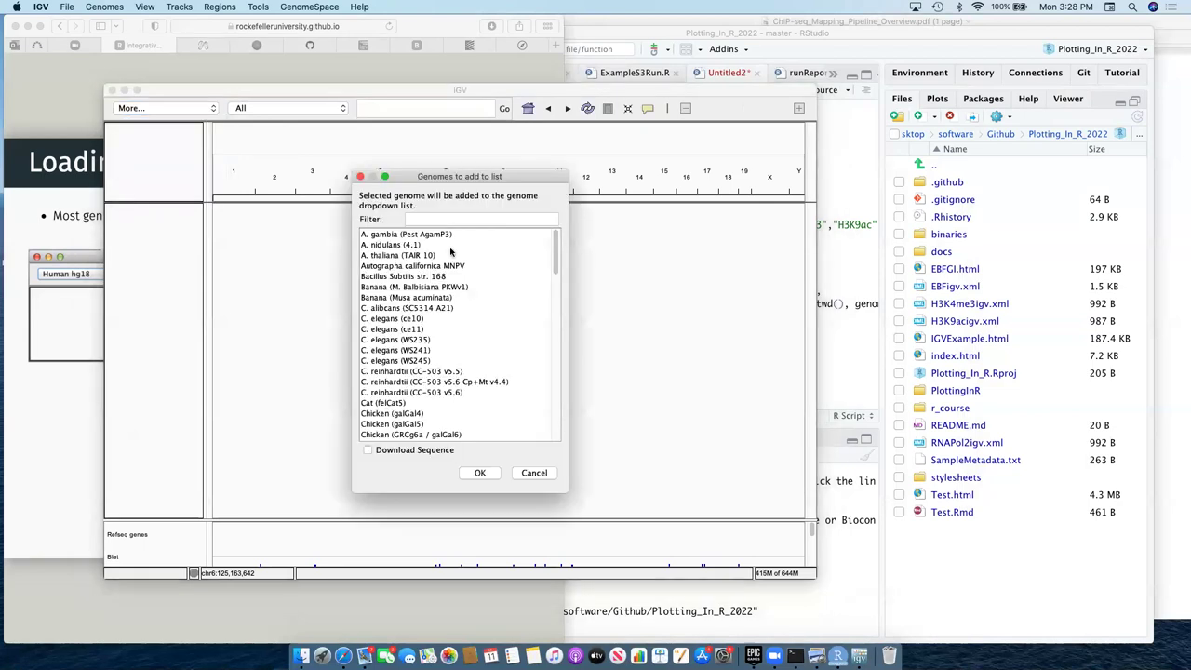
{"action": "scroll", "coordinate": [451, 251], "scroll_direction": "down", "scroll_amount": 15}
{"action": "scroll", "coordinate": [451, 251], "scroll_direction": "up", "scroll_amount": 15}
{"action": "left_click", "coordinate": [402, 319]}
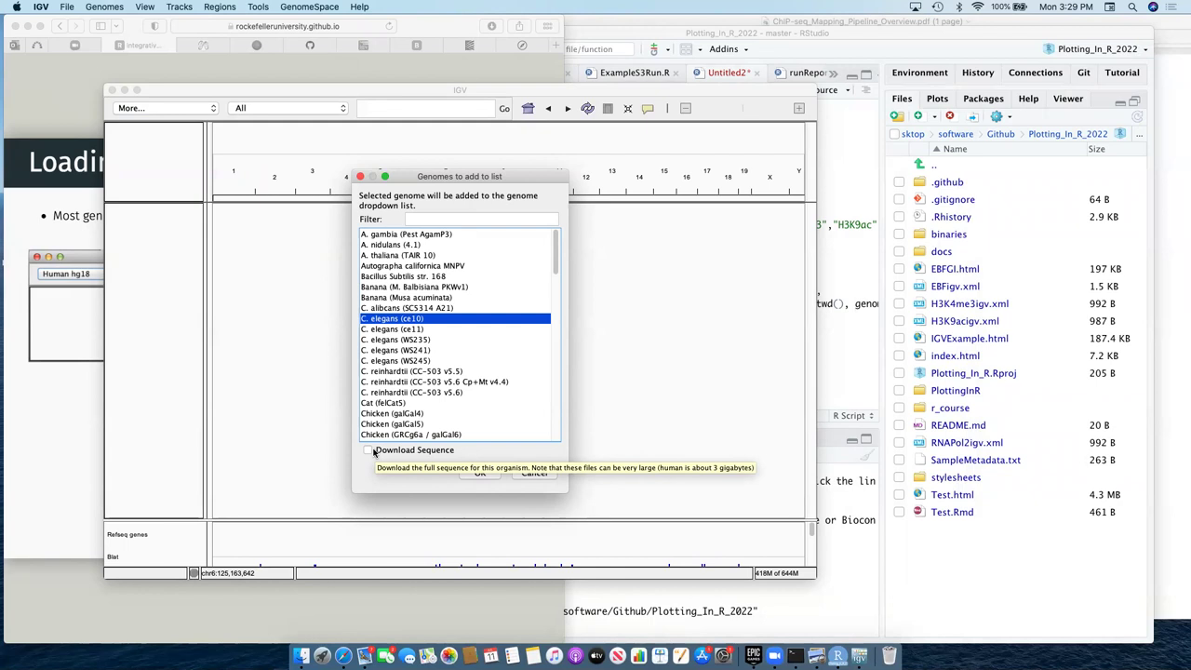
{"action": "scroll", "coordinate": [444, 346], "scroll_direction": "down", "scroll_amount": 4}
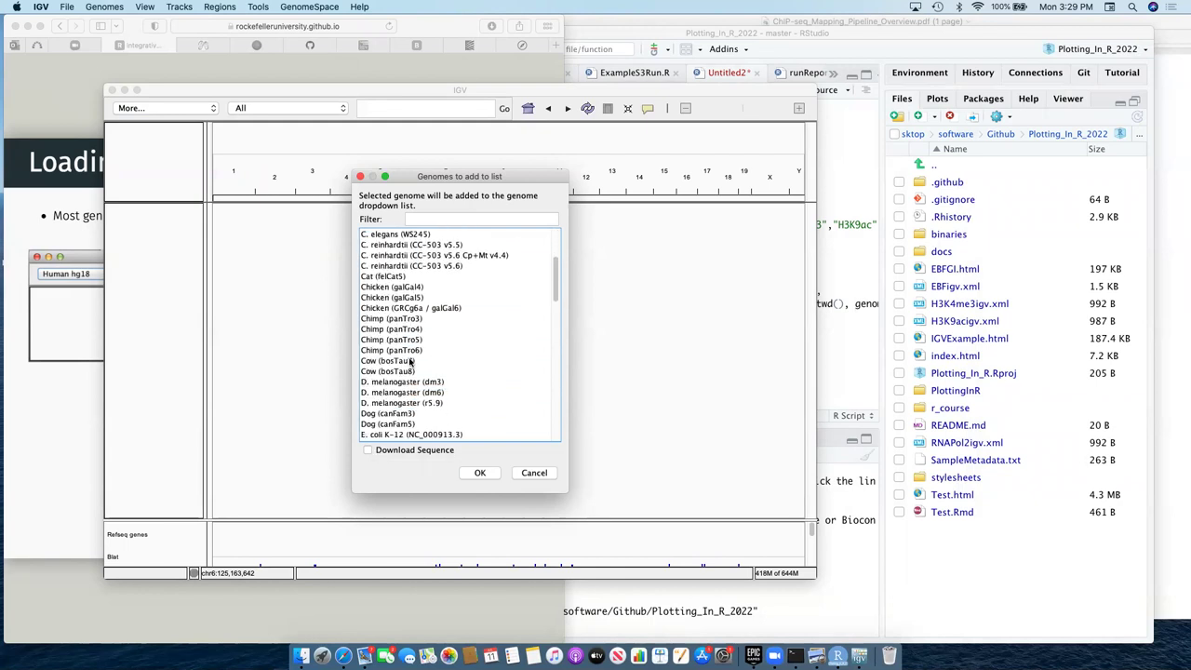
{"action": "left_click", "coordinate": [405, 381]}
{"action": "left_click", "coordinate": [405, 393]}
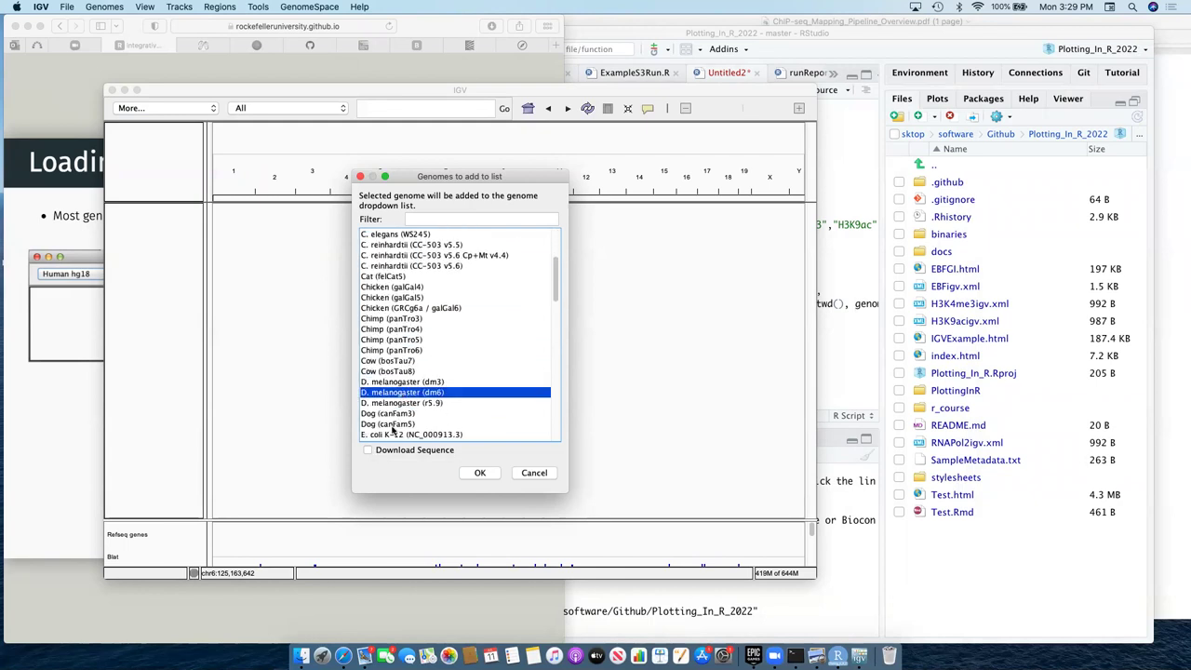
{"action": "left_click", "coordinate": [367, 449]}
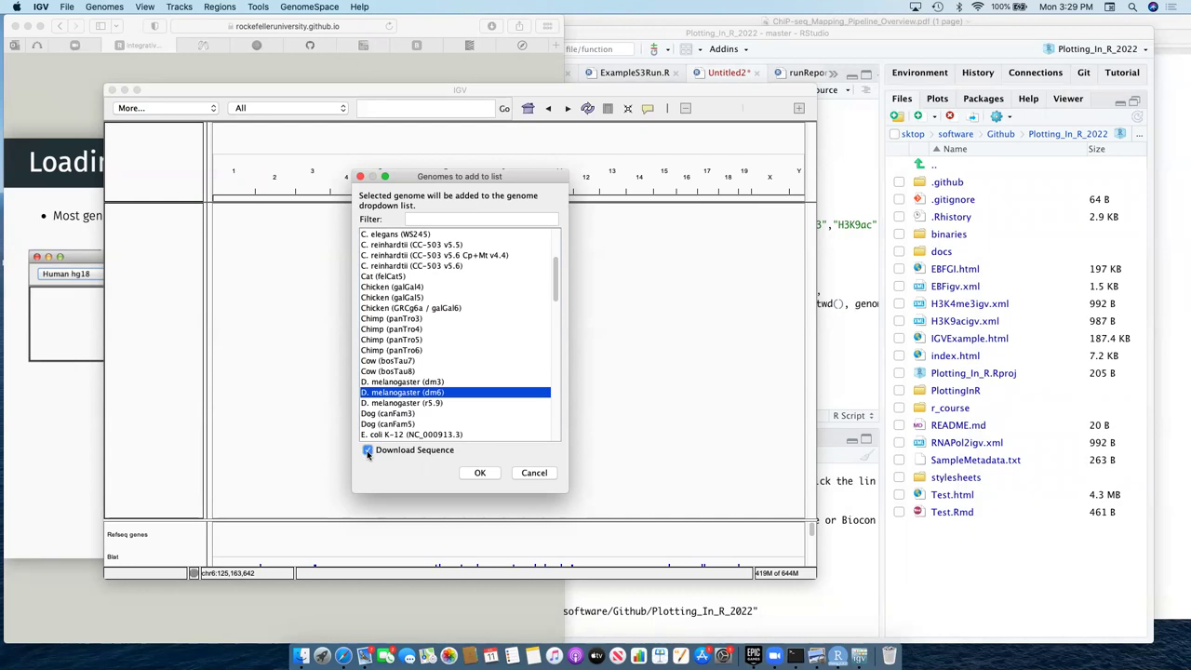
{"action": "left_click", "coordinate": [527, 474]}
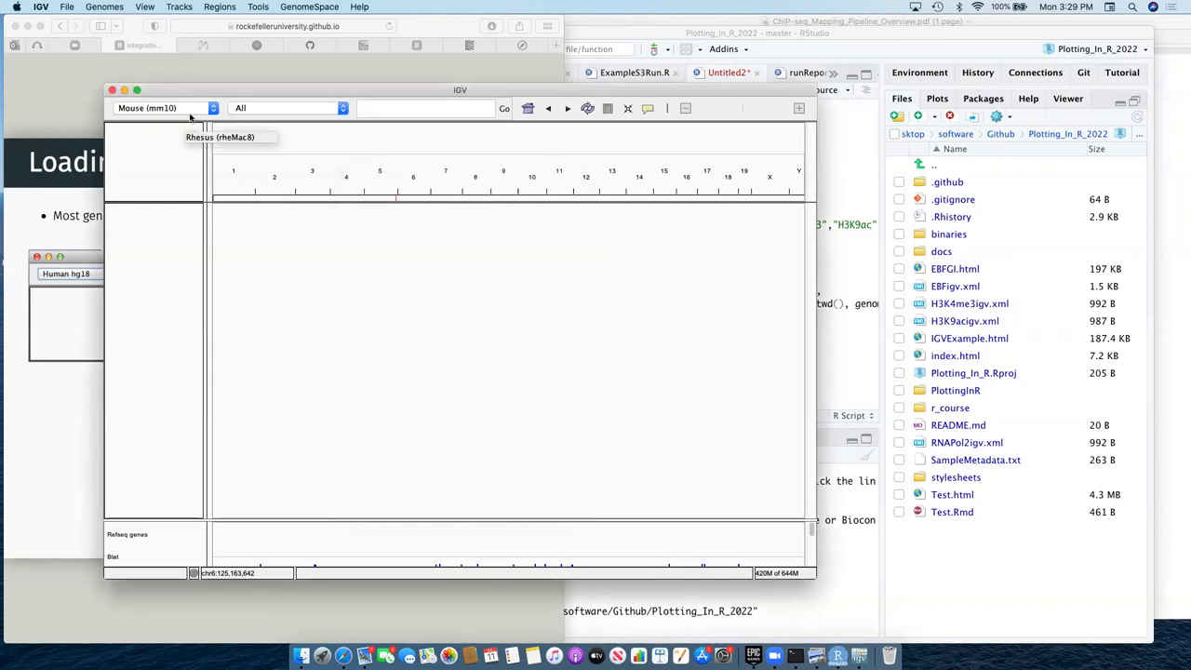
Start a custom .genome file with unique identifier MyNewGenome and descriptive name My new genome, but cancel without creating it.
{"action": "left_click", "coordinate": [192, 111]}
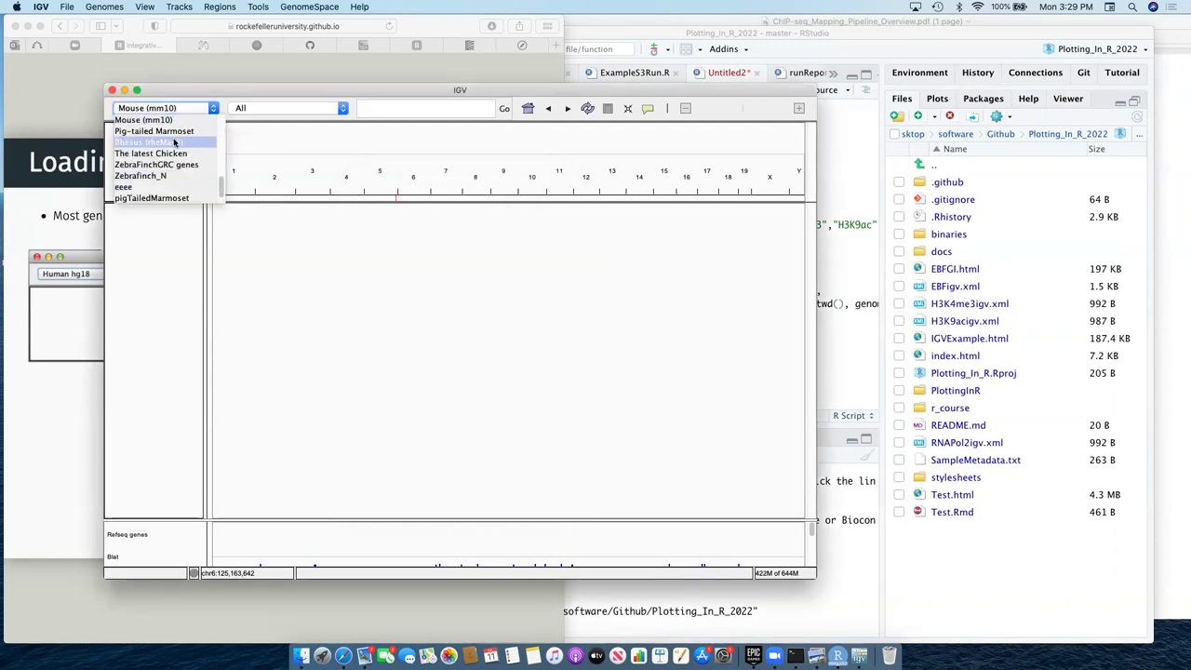
{"action": "left_click", "coordinate": [110, 8]}
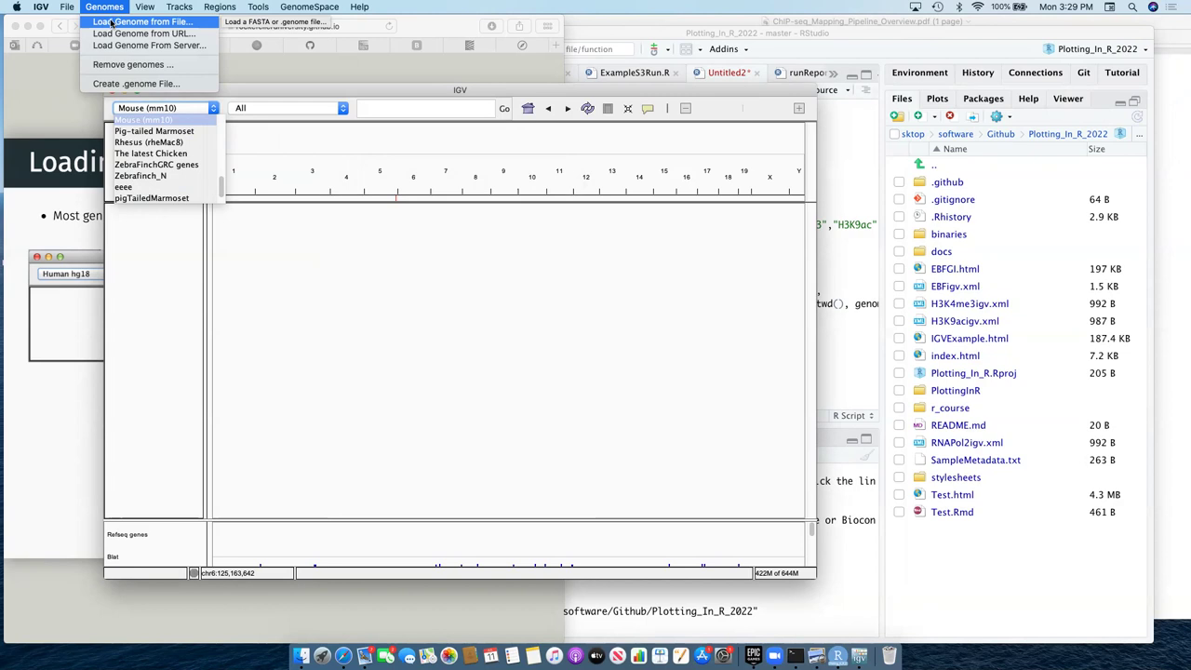
{"action": "left_click", "coordinate": [117, 84]}
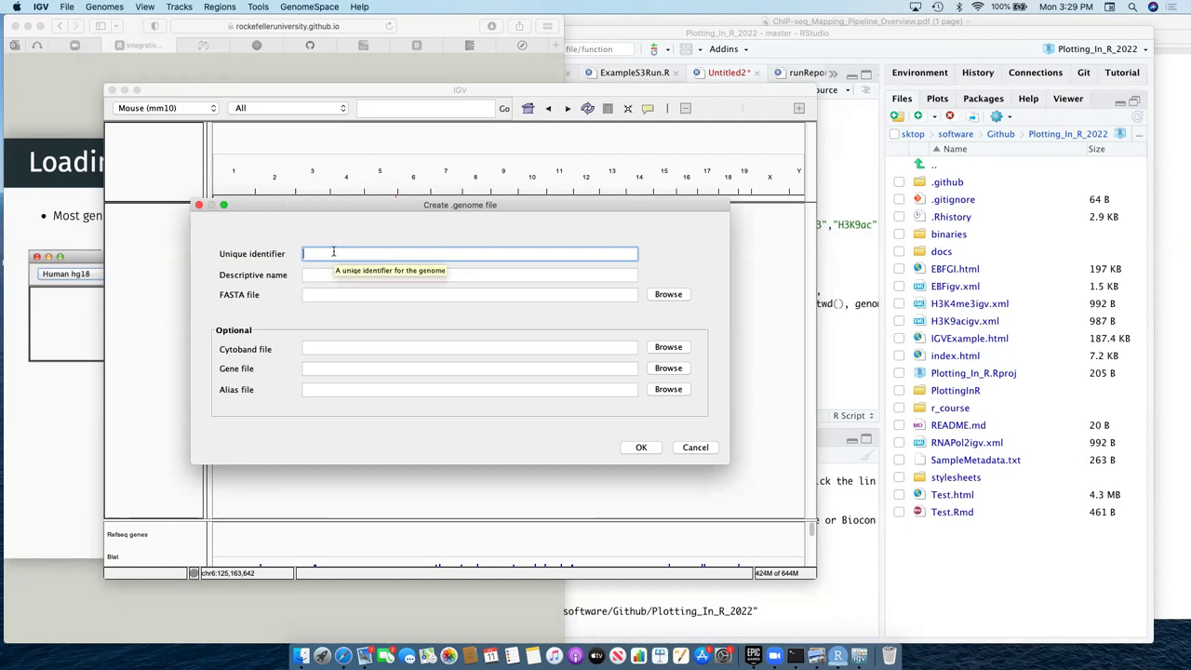
{"action": "type", "text": "MyNewGenome"}
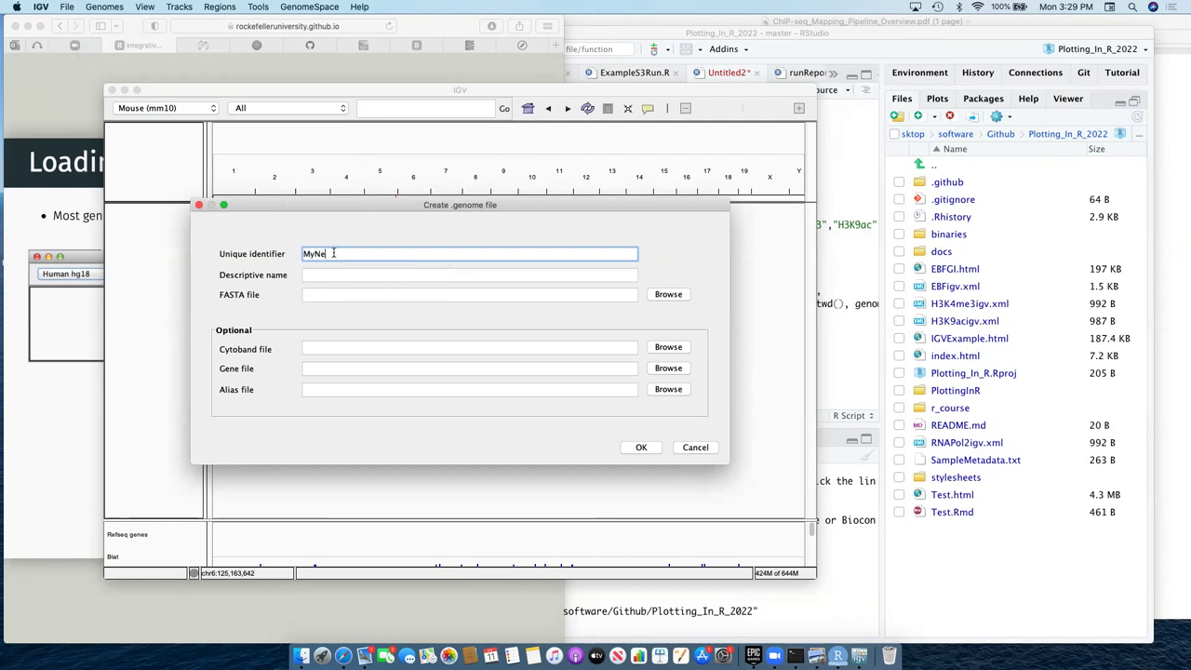
{"action": "left_click", "coordinate": [333, 274]}
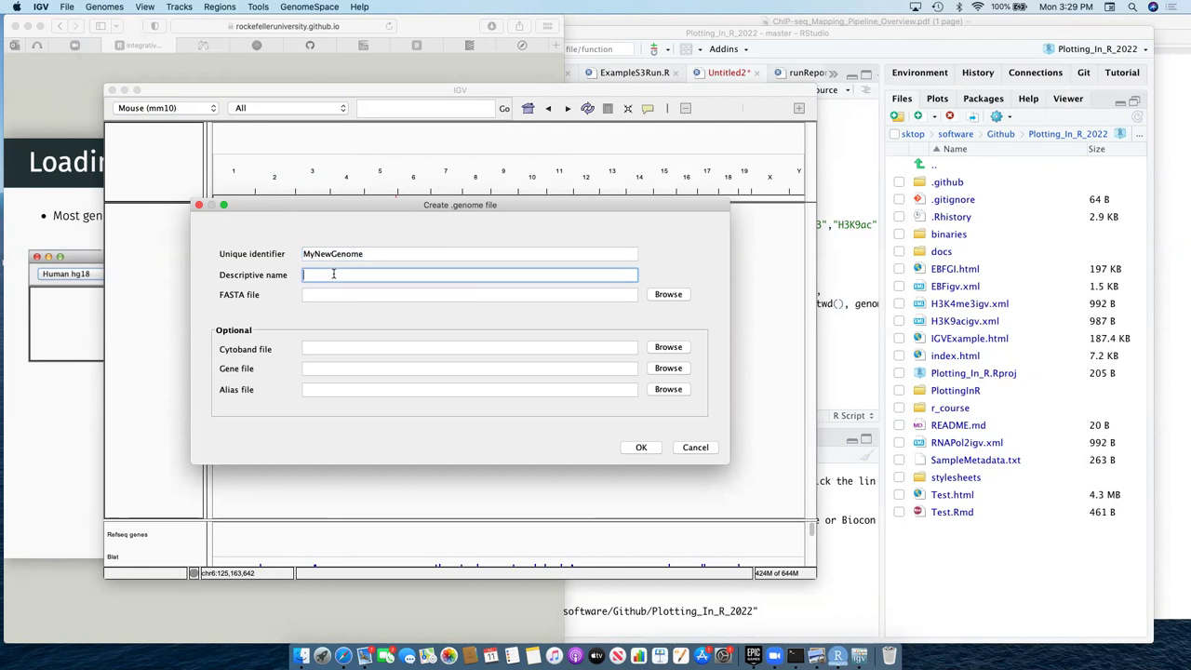
{"action": "type", "text": "My new genome"}
{"action": "left_click", "coordinate": [340, 301]}
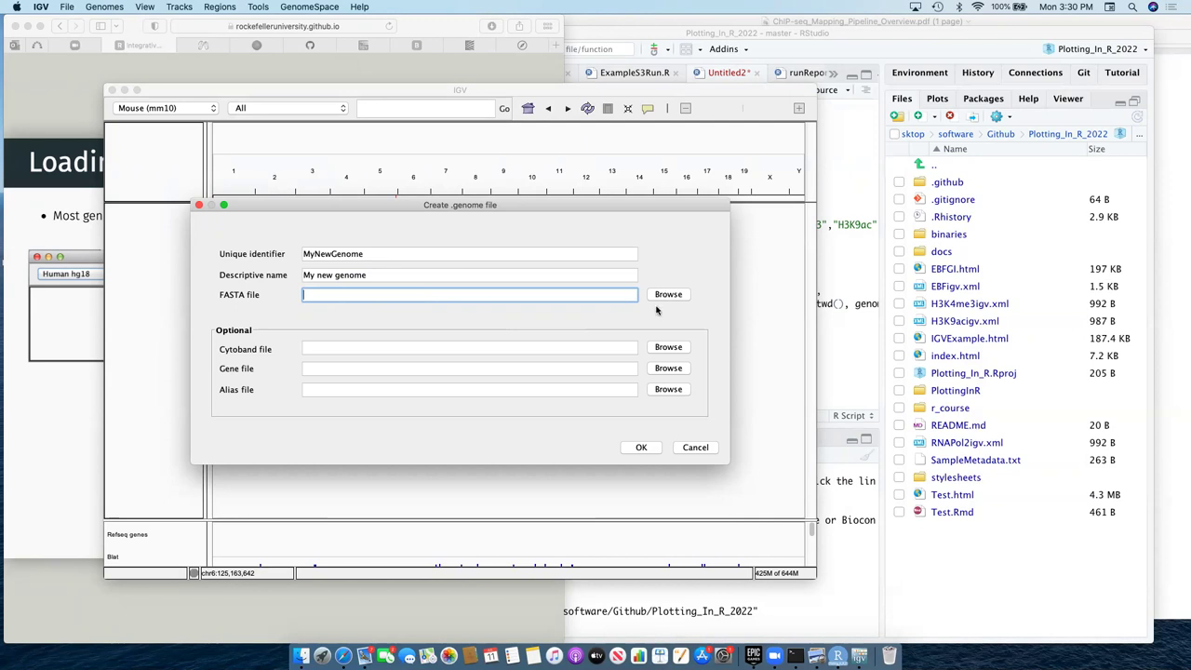
{"action": "left_click", "coordinate": [695, 447]}
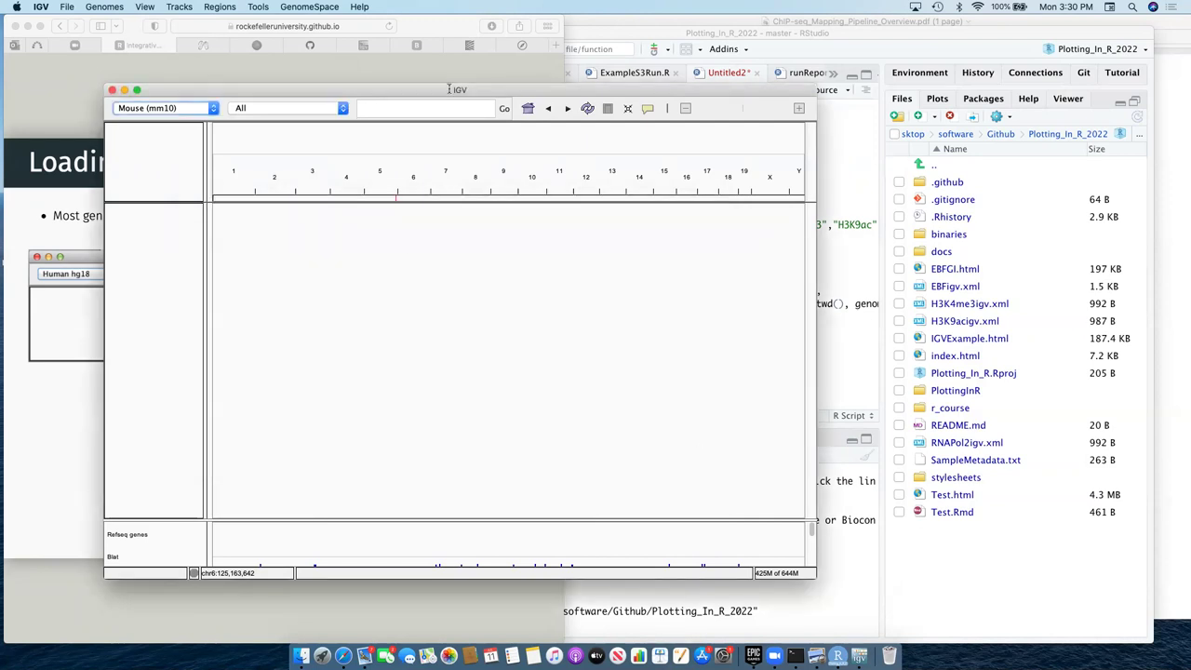
Switch to the Safari slides, show them full screen, and read through the genome information slides up to Loading Sample data.
{"action": "left_click", "coordinate": [71, 333]}
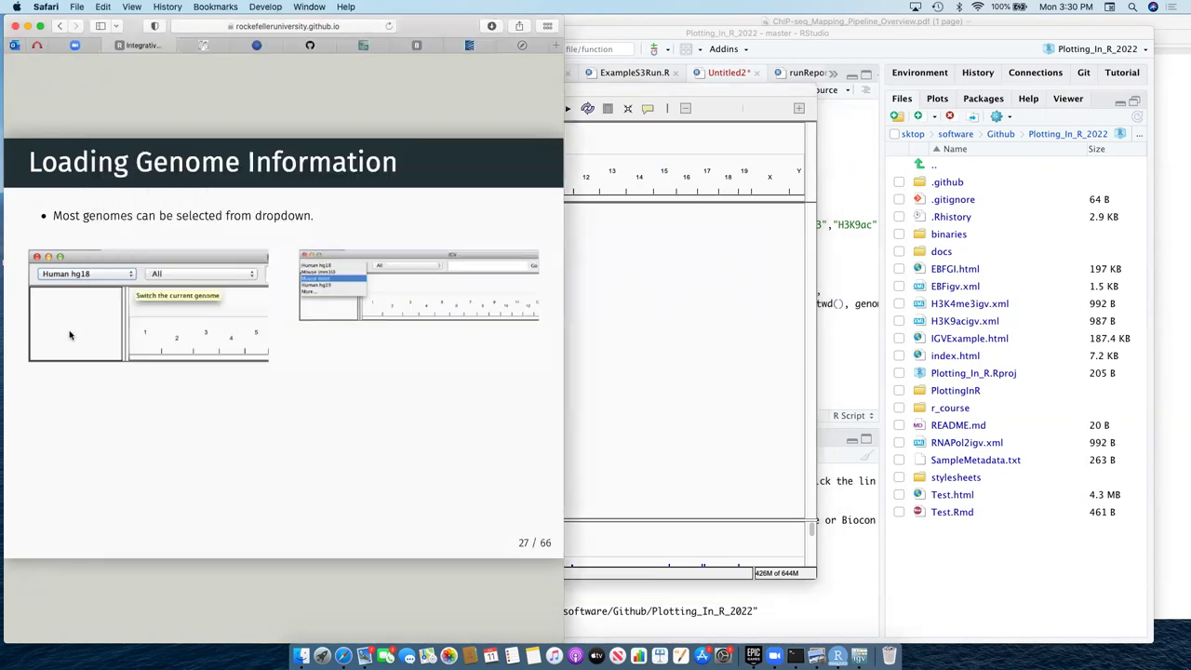
{"action": "left_click", "coordinate": [42, 26]}
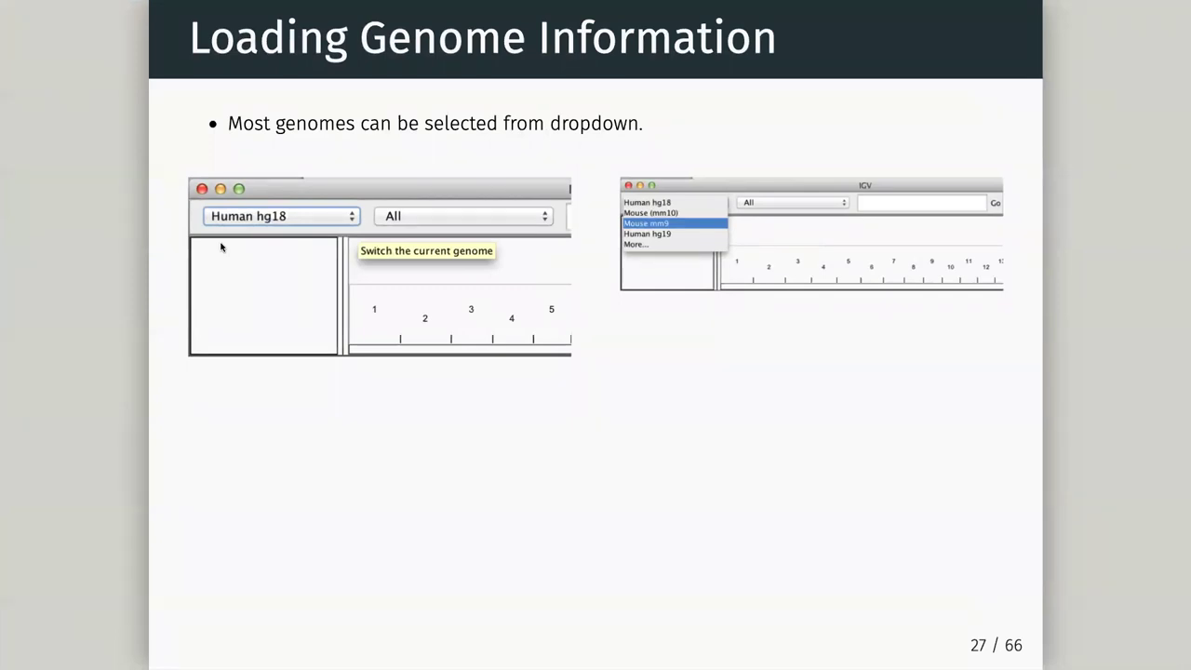
{"action": "key", "text": "Right"}
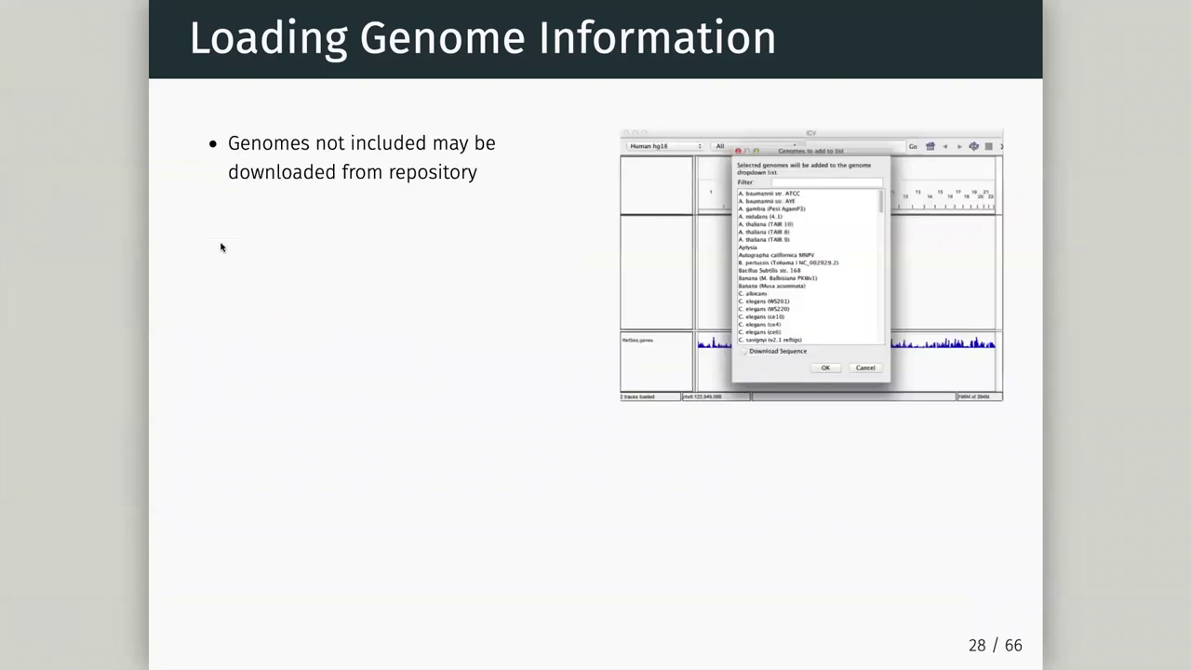
{"action": "key", "text": "Right"}
{"action": "key", "text": "Right"}
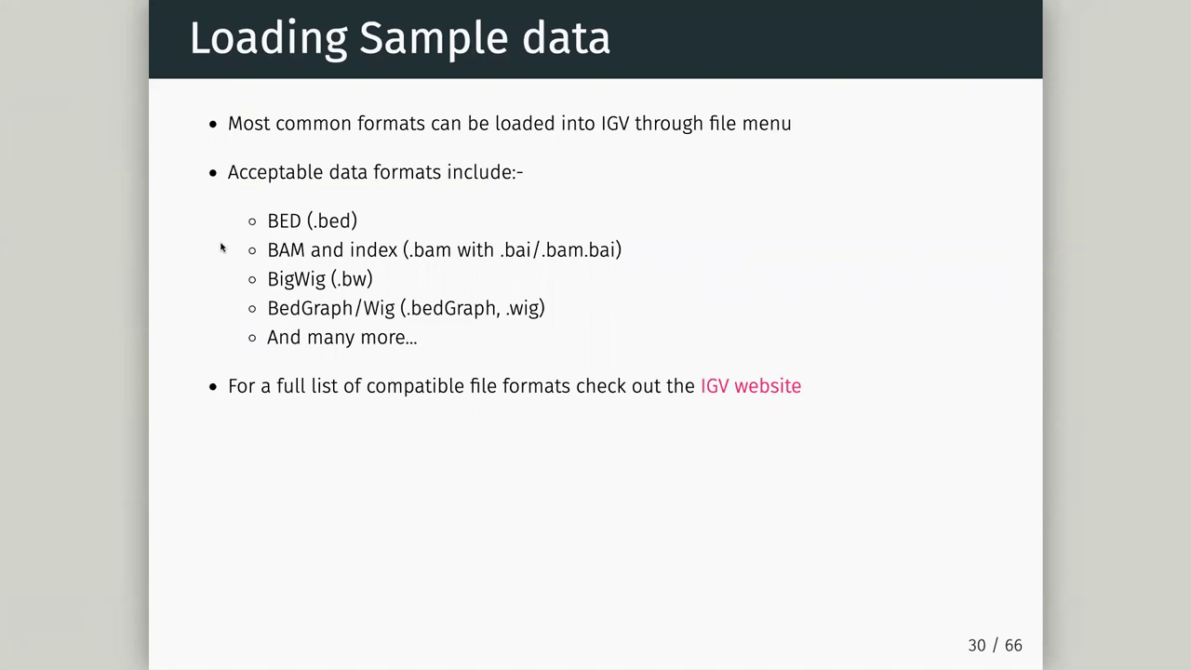
Go to the already open IGV website Downloads page and bring up its list of supported file formats.
{"action": "right_click", "coordinate": [756, 388]}
{"action": "left_click", "coordinate": [781, 393]}
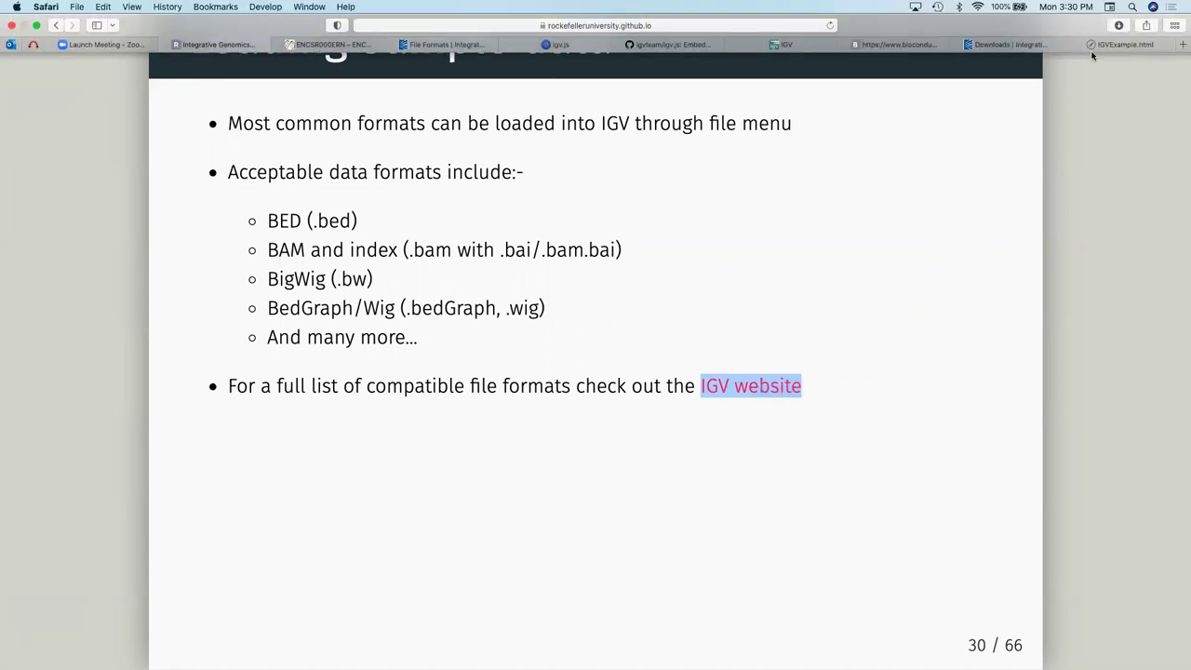
{"action": "left_click", "coordinate": [984, 44]}
{"action": "scroll", "coordinate": [50, 146], "scroll_direction": "up", "scroll_amount": 3}
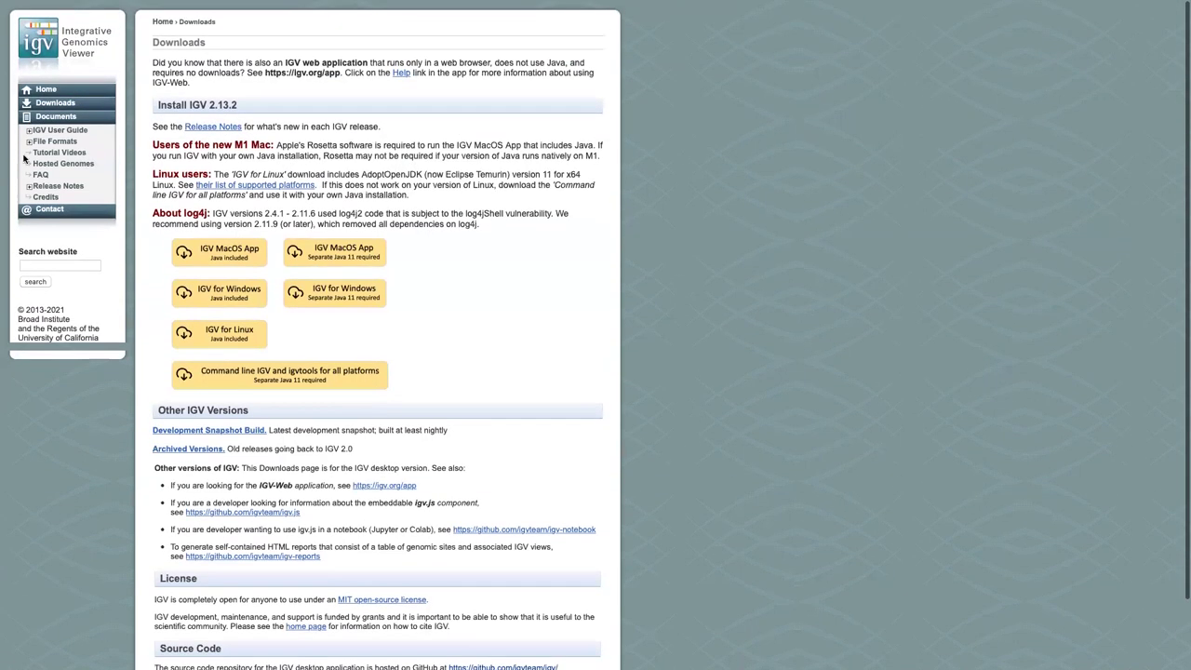
{"action": "left_click", "coordinate": [52, 141]}
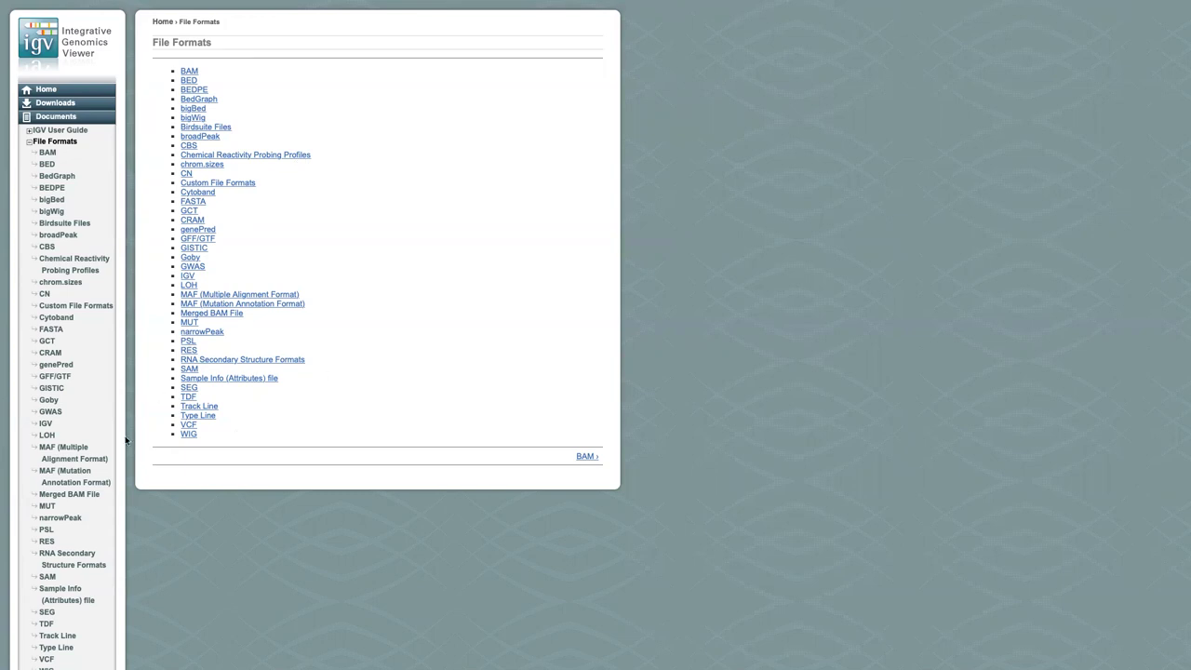
Return to the Loading Sample data slide, highlight the BED, BAM and BigWig formats, and advance to Loading Sample Metadata.
{"action": "mouse_move", "coordinate": [160, 5]}
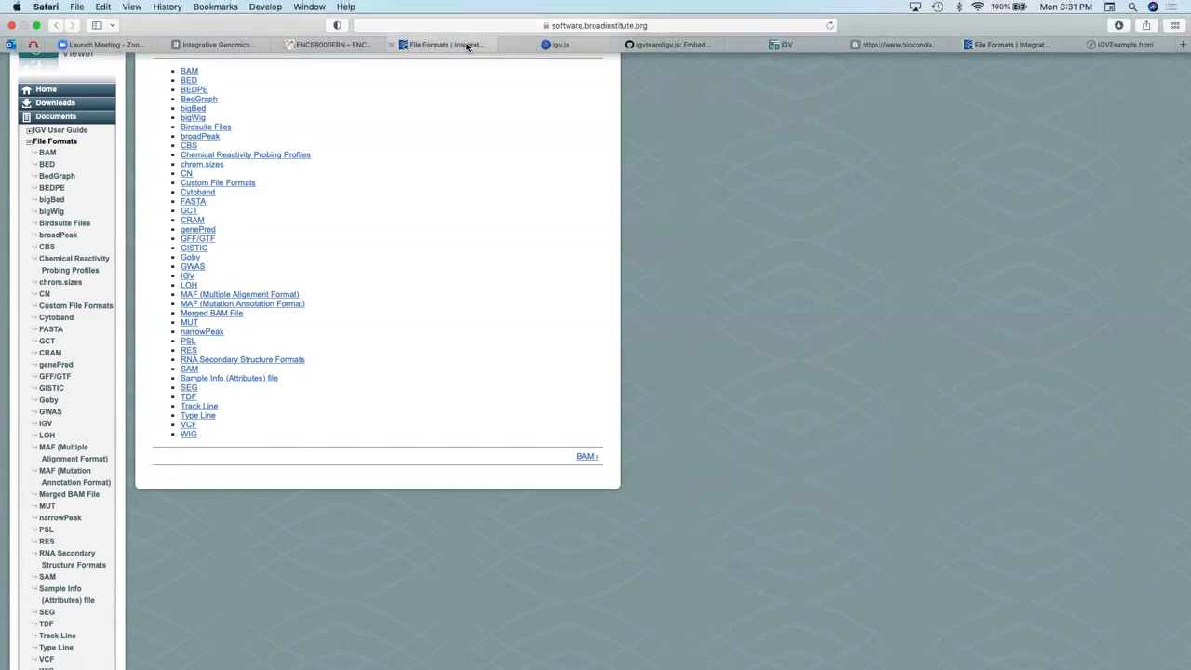
{"action": "key", "text": "ctrl+Left"}
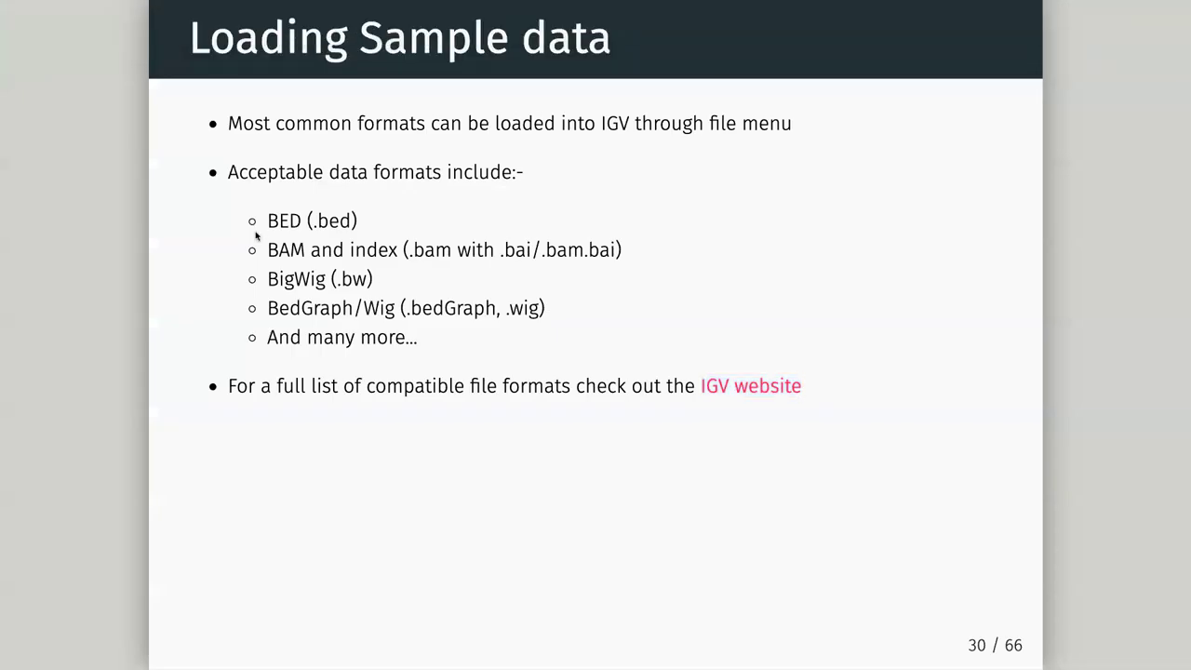
{"action": "double_click", "coordinate": [281, 216]}
{"action": "double_click", "coordinate": [286, 253]}
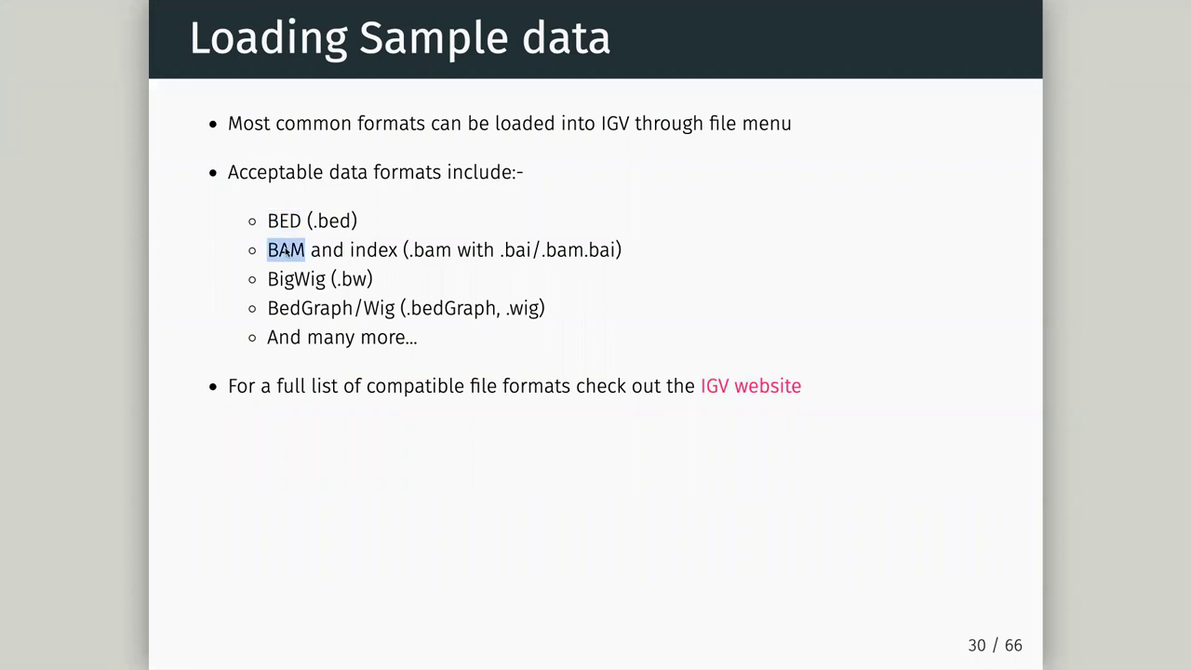
{"action": "double_click", "coordinate": [286, 285]}
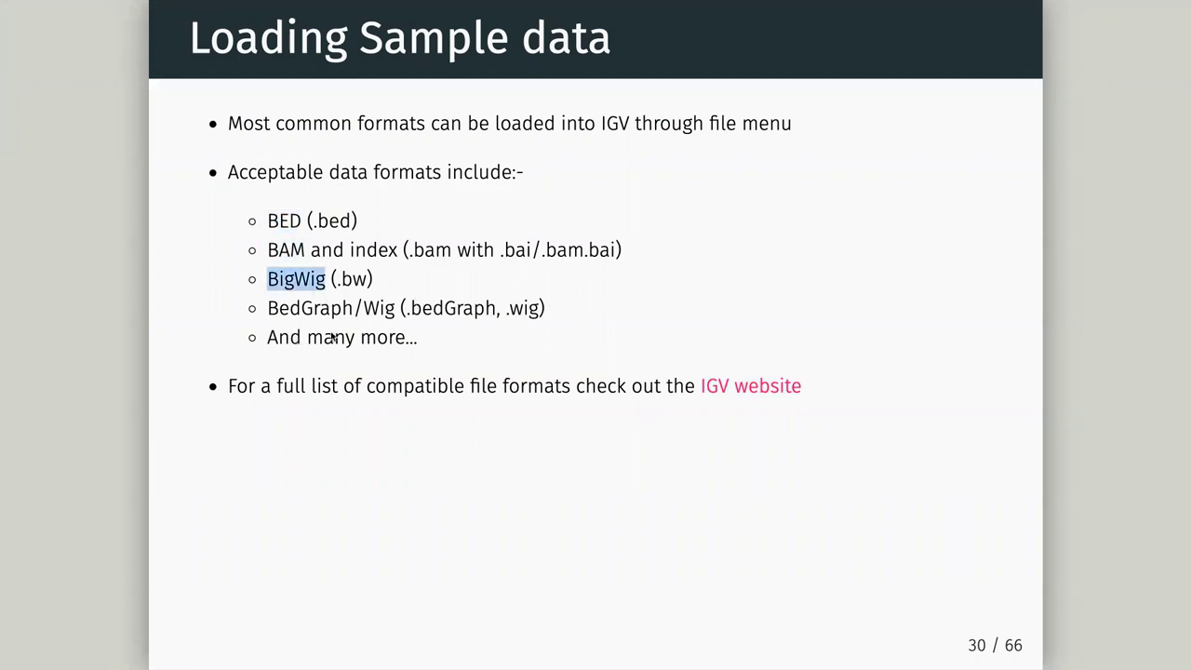
{"action": "key", "text": "Right"}
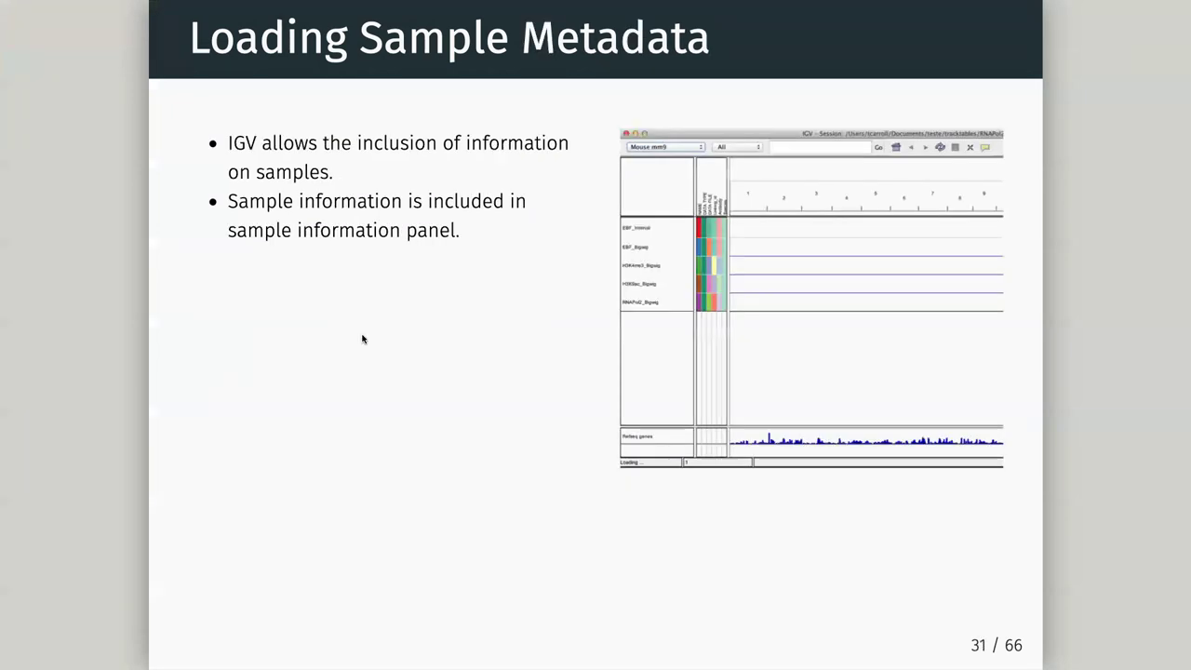
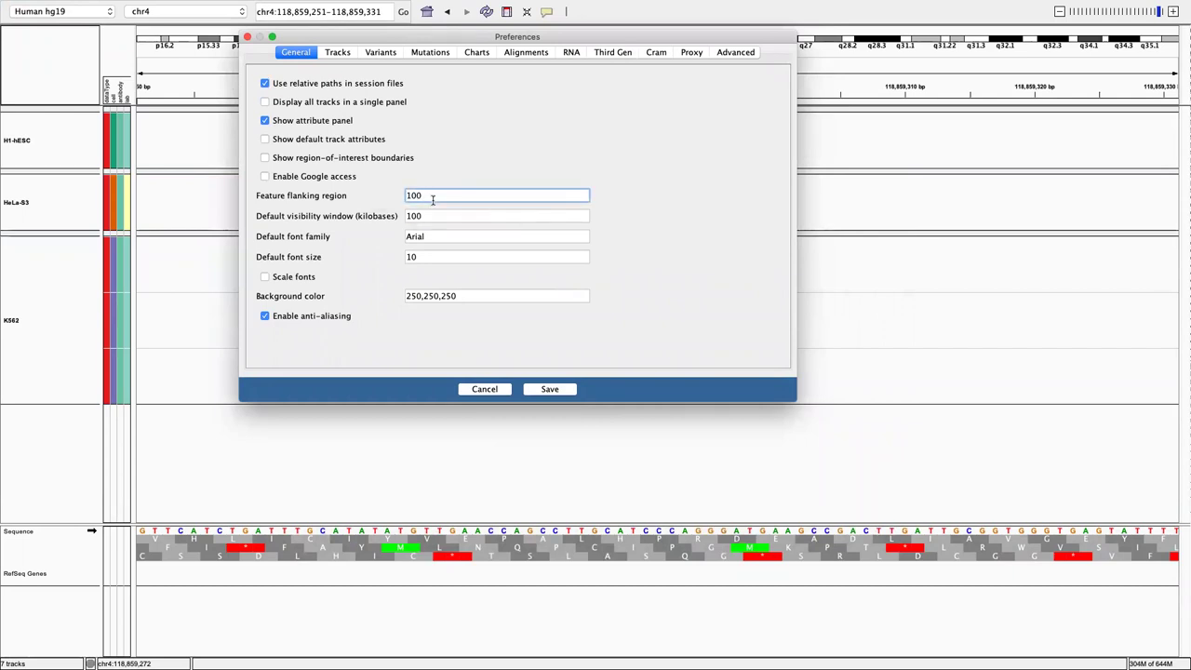
Save the preferences with a feature flanking region of 100 and go to the actb gene.
{"action": "left_click", "coordinate": [535, 384]}
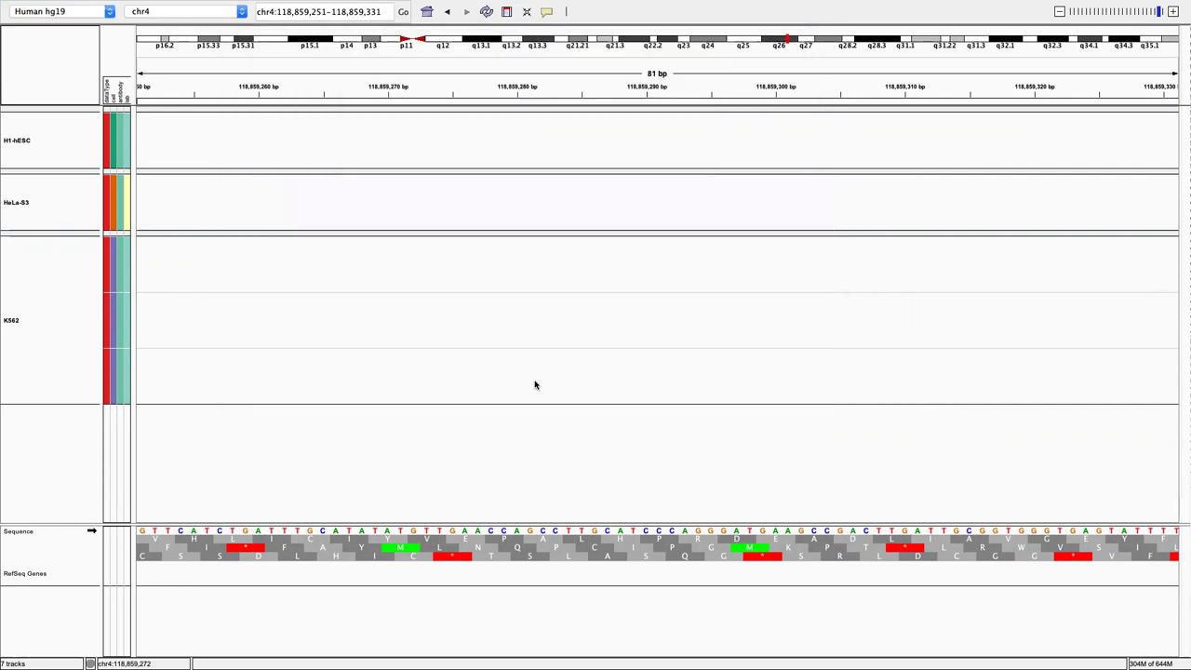
{"action": "triple_click", "coordinate": [365, 9]}
{"action": "type", "text": "actb"}
{"action": "key", "text": "Return"}
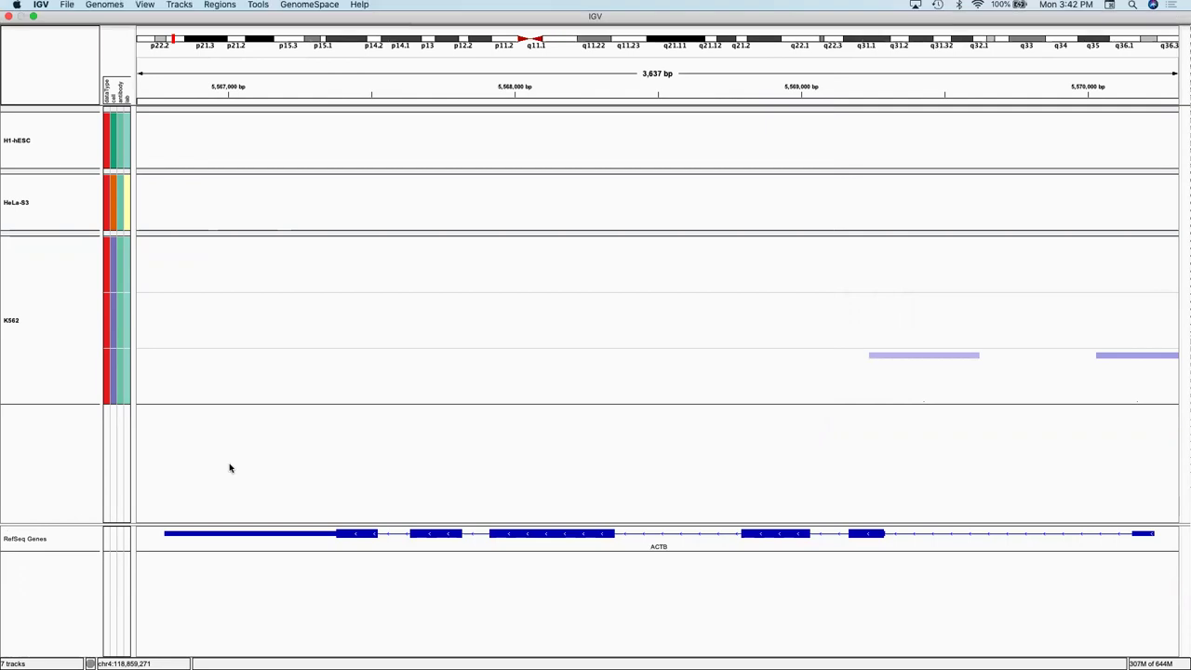
Set the feature flanking region to 10000 in the general preferences and save.
{"action": "left_click", "coordinate": [144, 7]}
{"action": "left_click", "coordinate": [151, 25]}
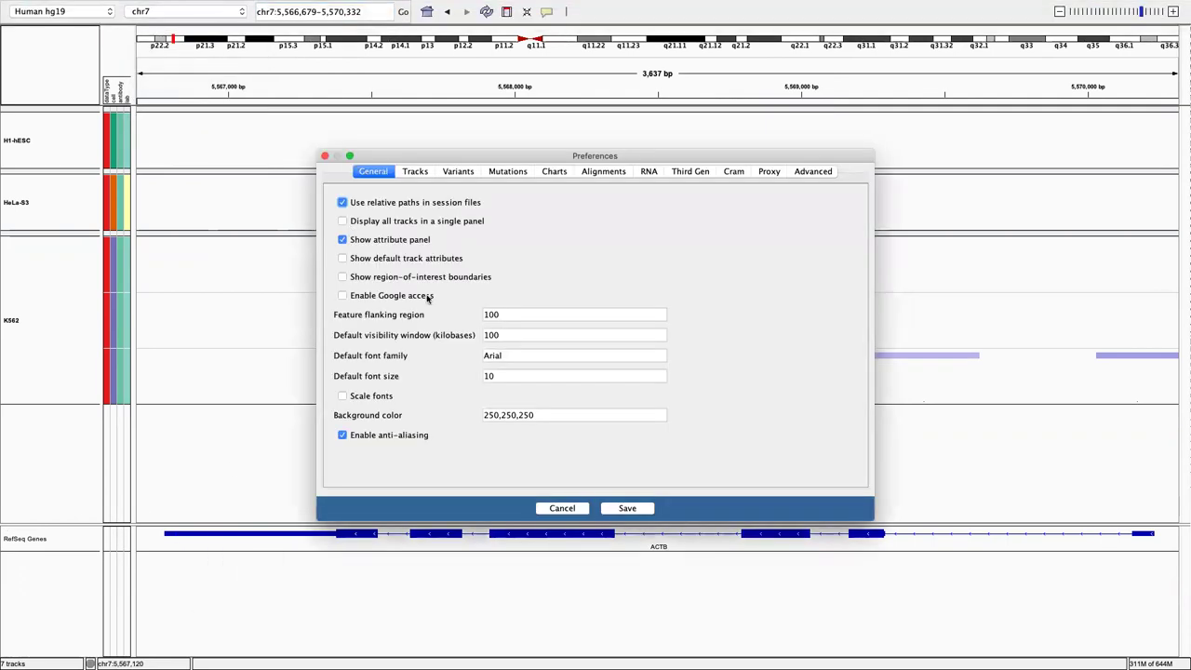
{"action": "left_click", "coordinate": [538, 315]}
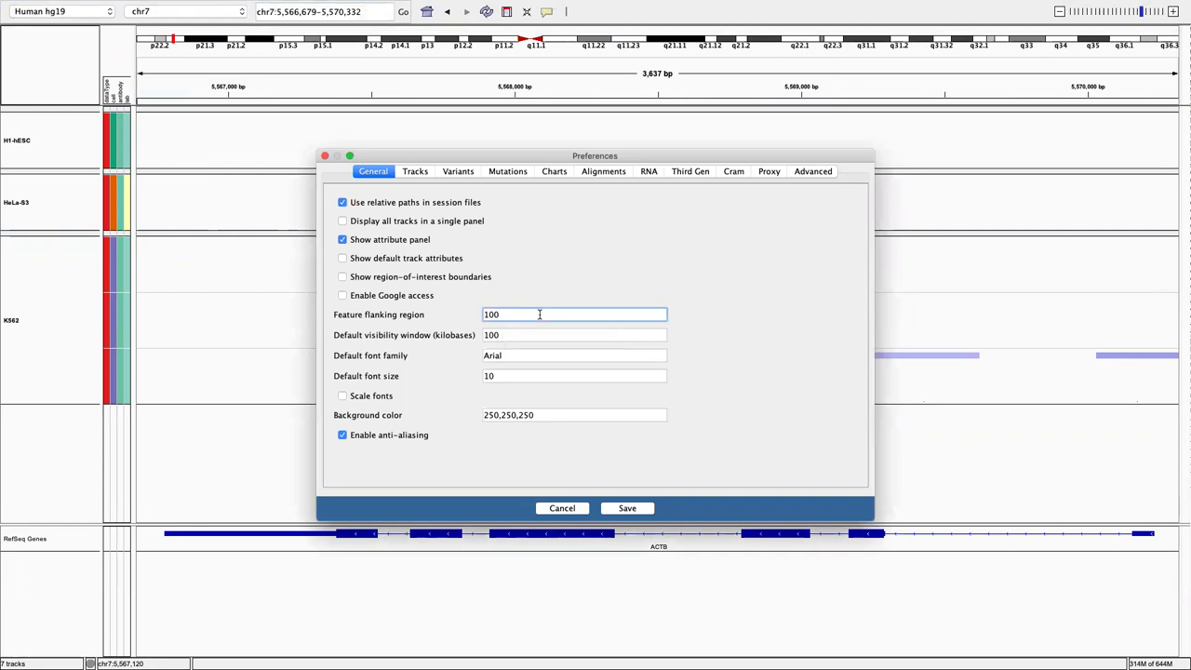
{"action": "type", "text": "00"}
{"action": "left_click", "coordinate": [616, 508]}
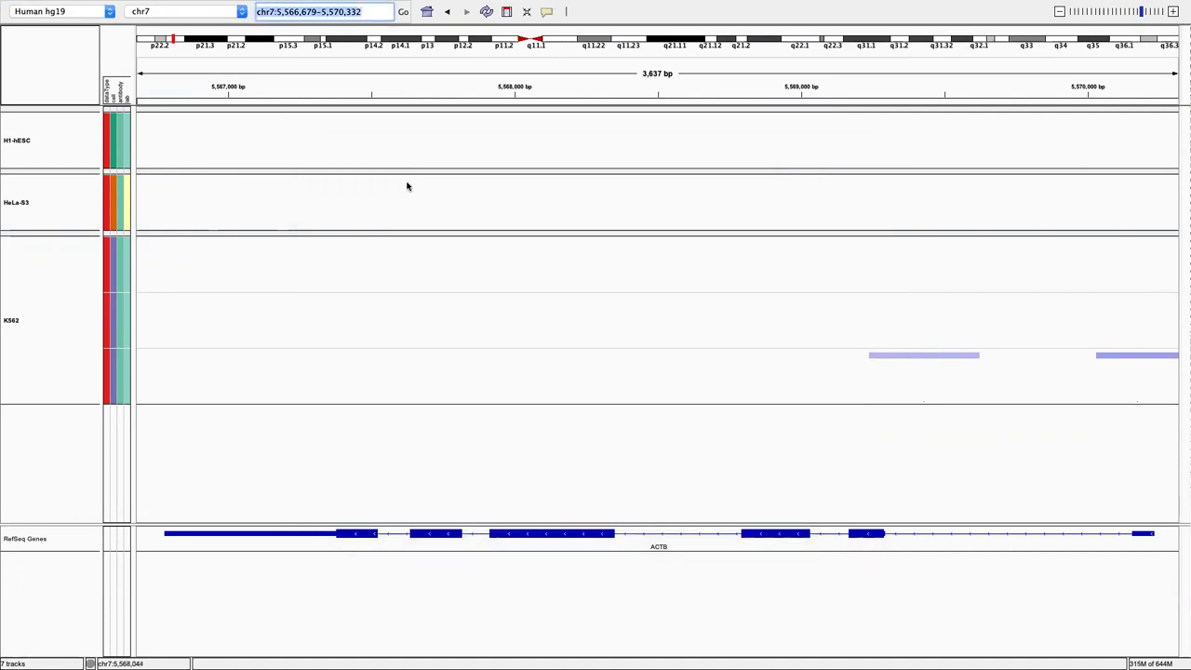
Search for actb again so the view uses the wider flanking region.
{"action": "double_click", "coordinate": [360, 11]}
{"action": "left_click", "coordinate": [360, 11]}
{"action": "type", "text": "actb"}
{"action": "triple_click", "coordinate": [360, 11]}
{"action": "type", "text": "actb"}
{"action": "key", "text": "Return"}
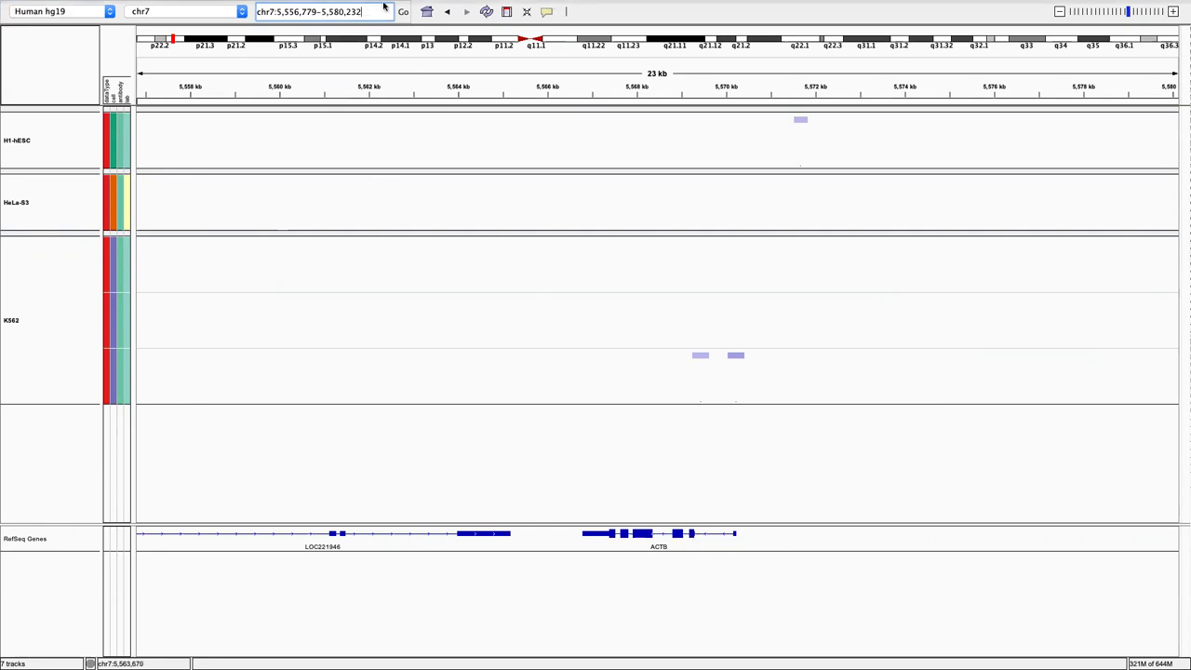
Restore the feature flanking region to 100 in the general preferences and save.
{"action": "left_click", "coordinate": [104, 7]}
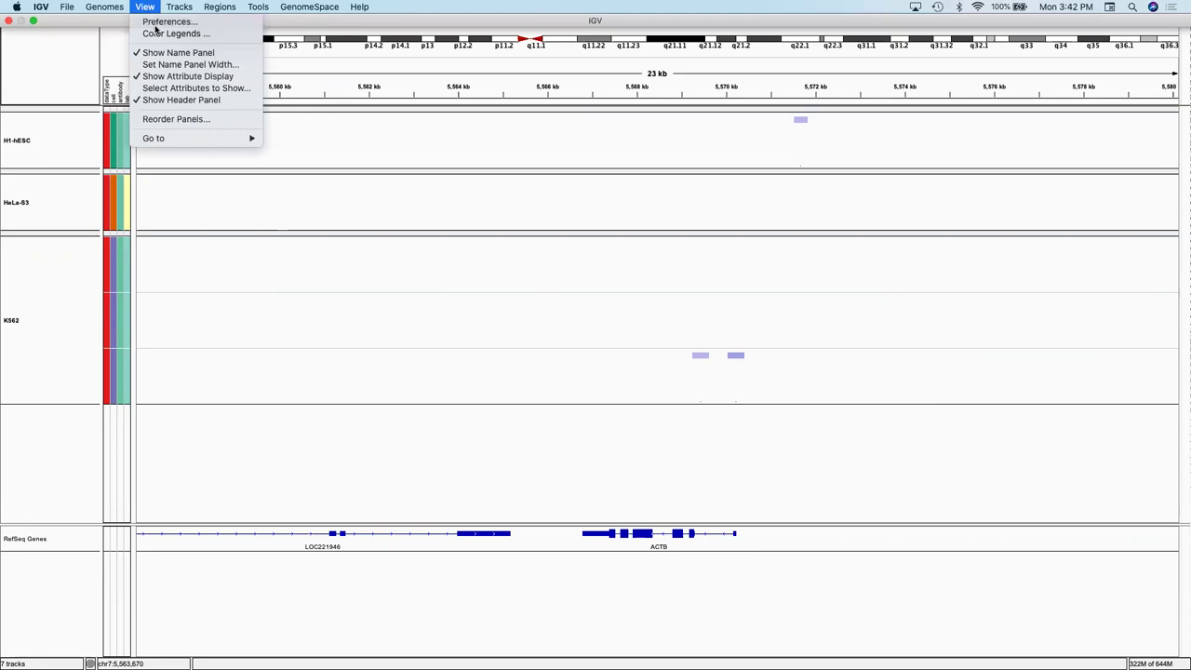
{"action": "left_click", "coordinate": [156, 22]}
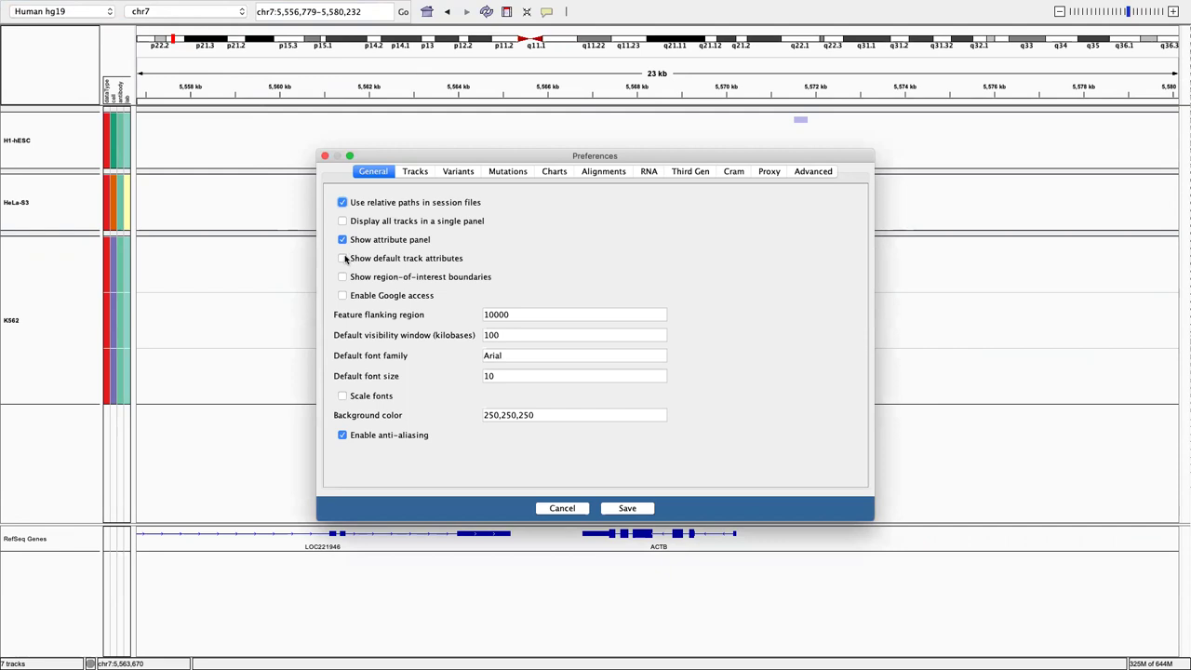
{"action": "left_click", "coordinate": [531, 312]}
{"action": "key", "text": "BackSpace"}
{"action": "key", "text": "BackSpace"}
{"action": "key", "text": "BackSpace"}
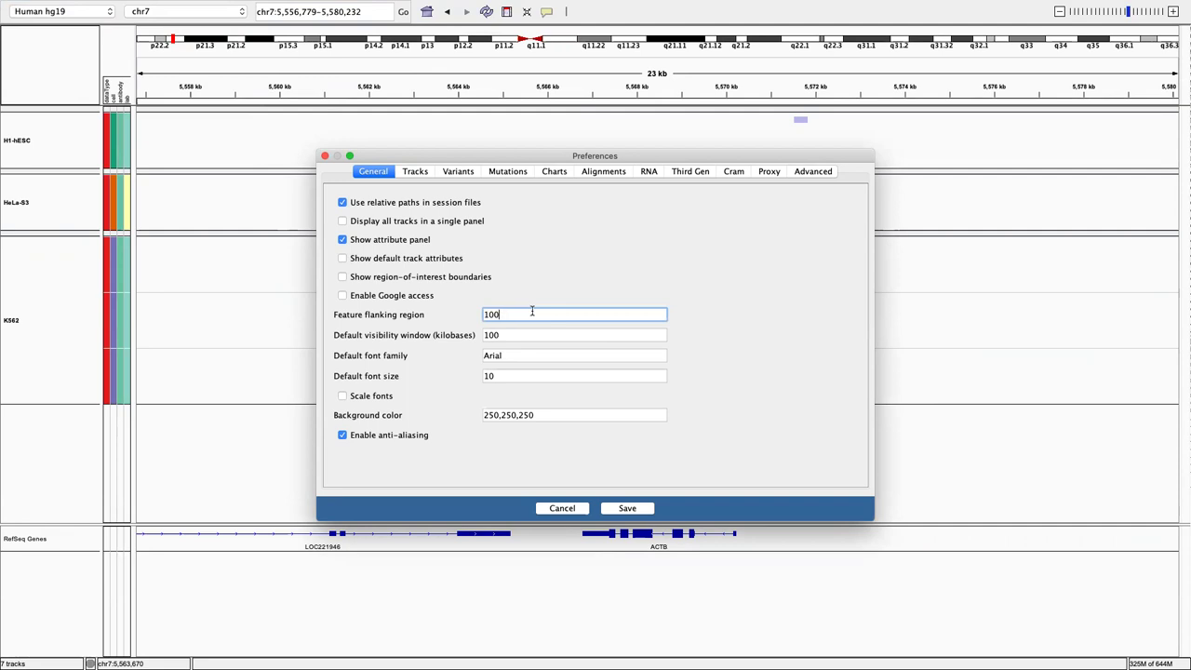
{"action": "type", "text": "0"}
{"action": "left_click", "coordinate": [624, 508]}
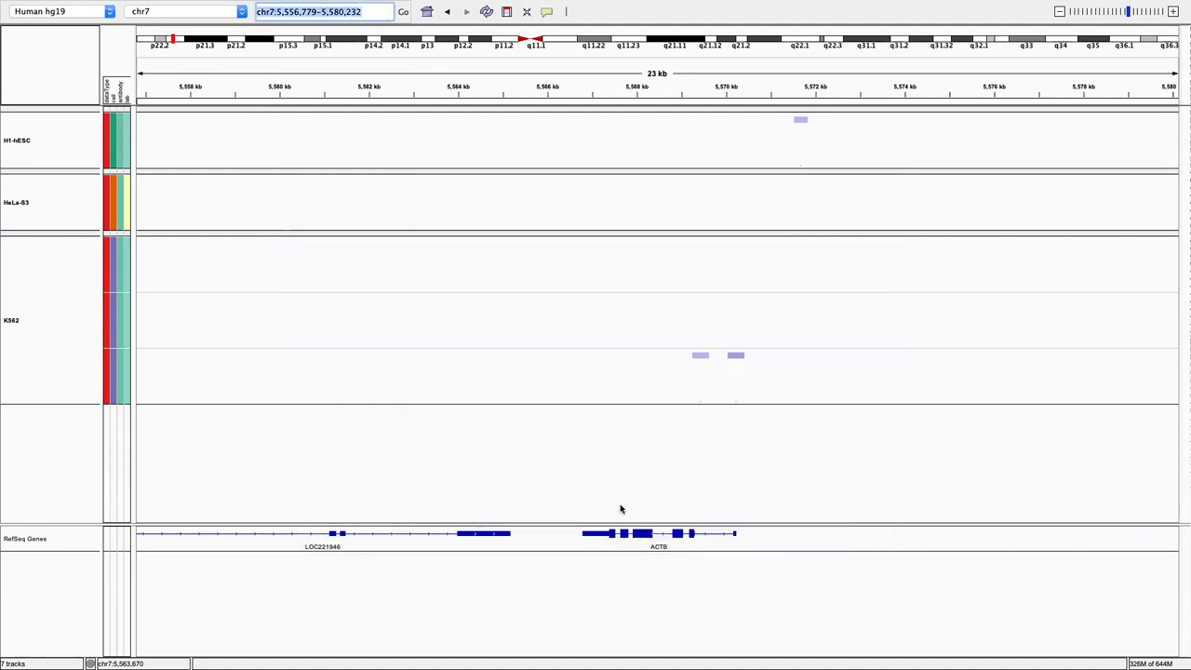
Open the preferences and look at the default track height settings and the alignment settings.
{"action": "left_click", "coordinate": [179, 7]}
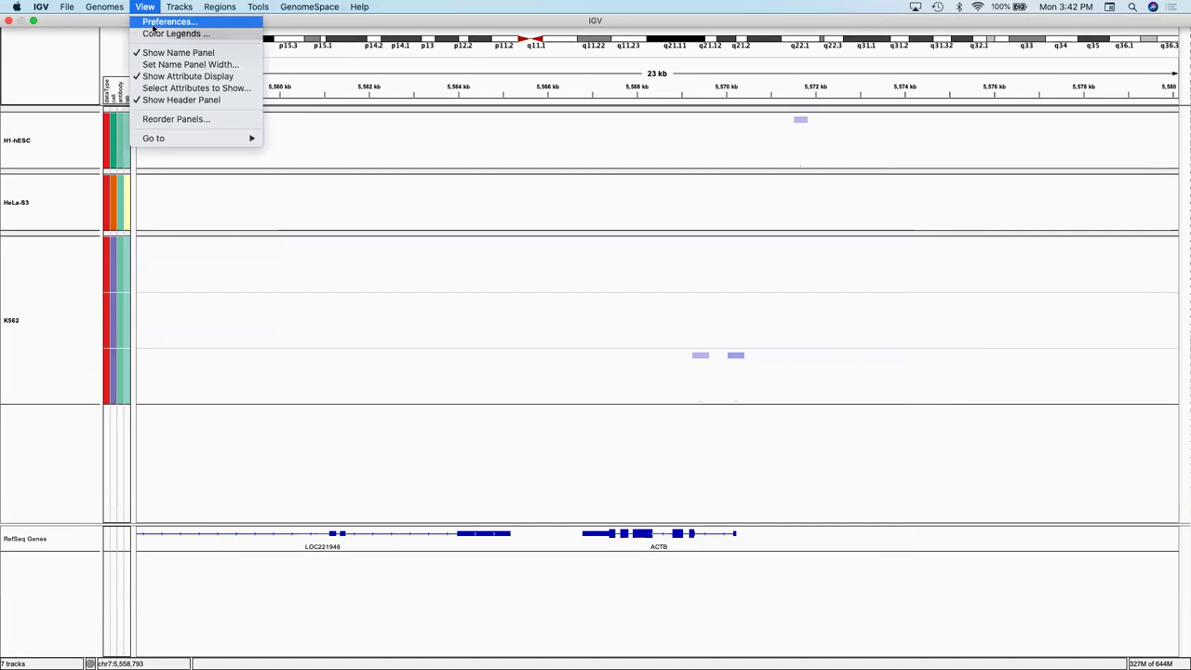
{"action": "left_click", "coordinate": [352, 158]}
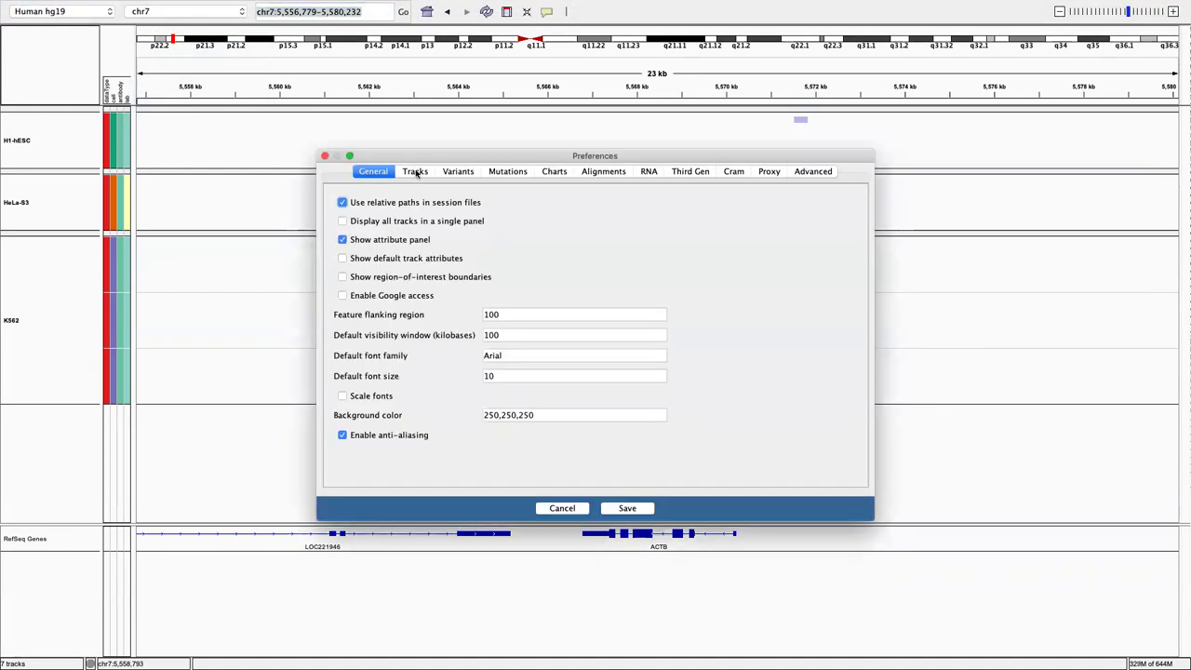
{"action": "left_click", "coordinate": [416, 172]}
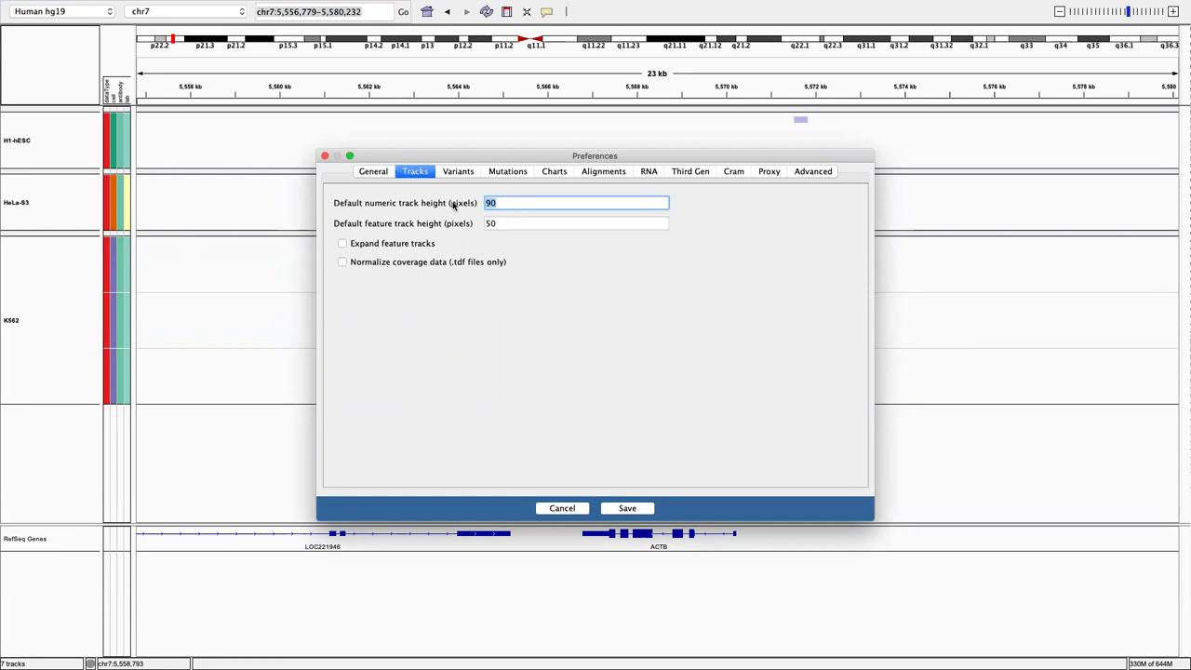
{"action": "left_click", "coordinate": [610, 179]}
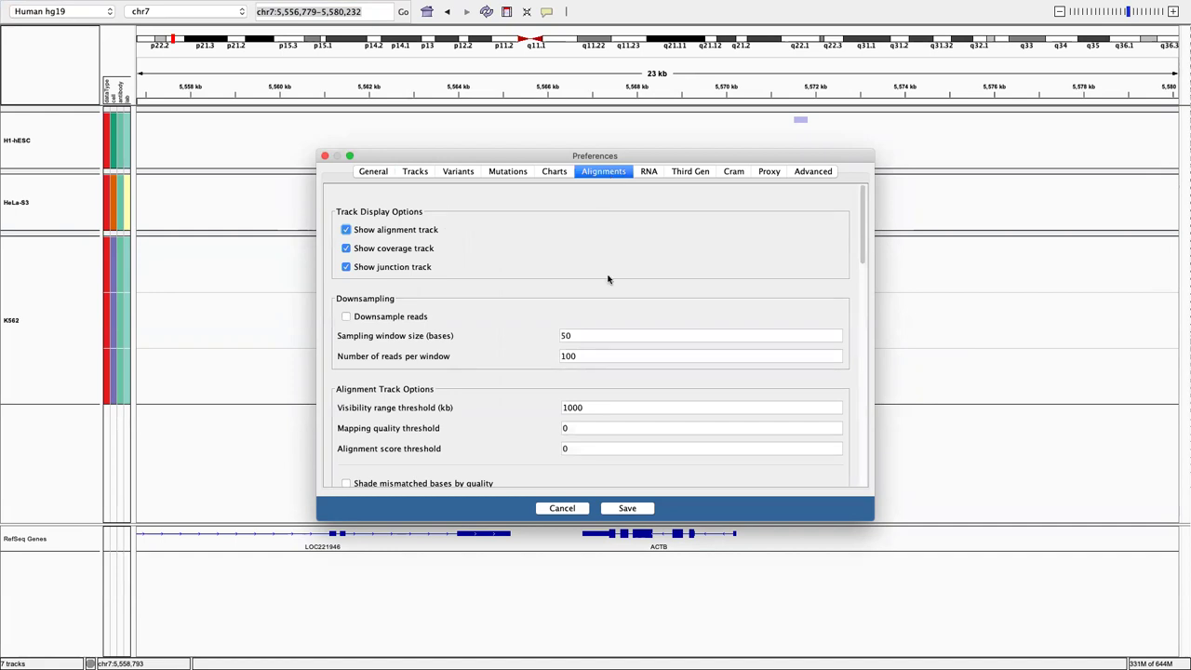
Turn the Downsample reads option on and off again in the alignment preferences, leaving 100 reads per window.
{"action": "scroll", "coordinate": [607, 278], "scroll_direction": "down", "scroll_amount": 2}
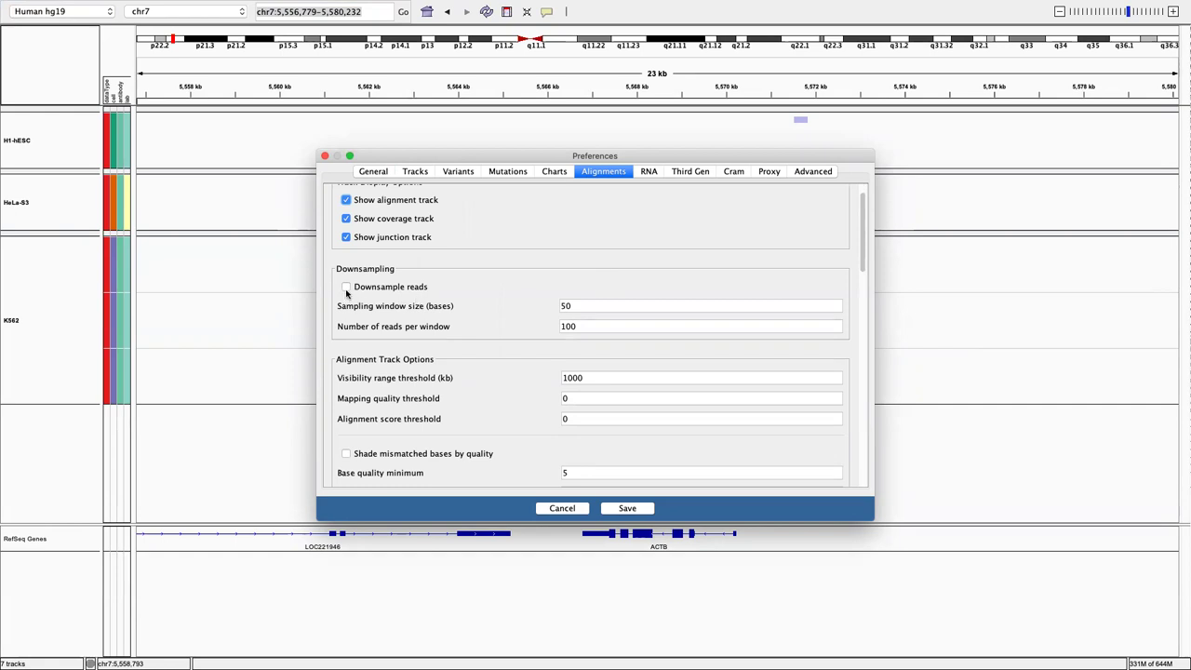
{"action": "left_click", "coordinate": [346, 289]}
{"action": "left_click", "coordinate": [346, 288]}
{"action": "left_click", "coordinate": [586, 329]}
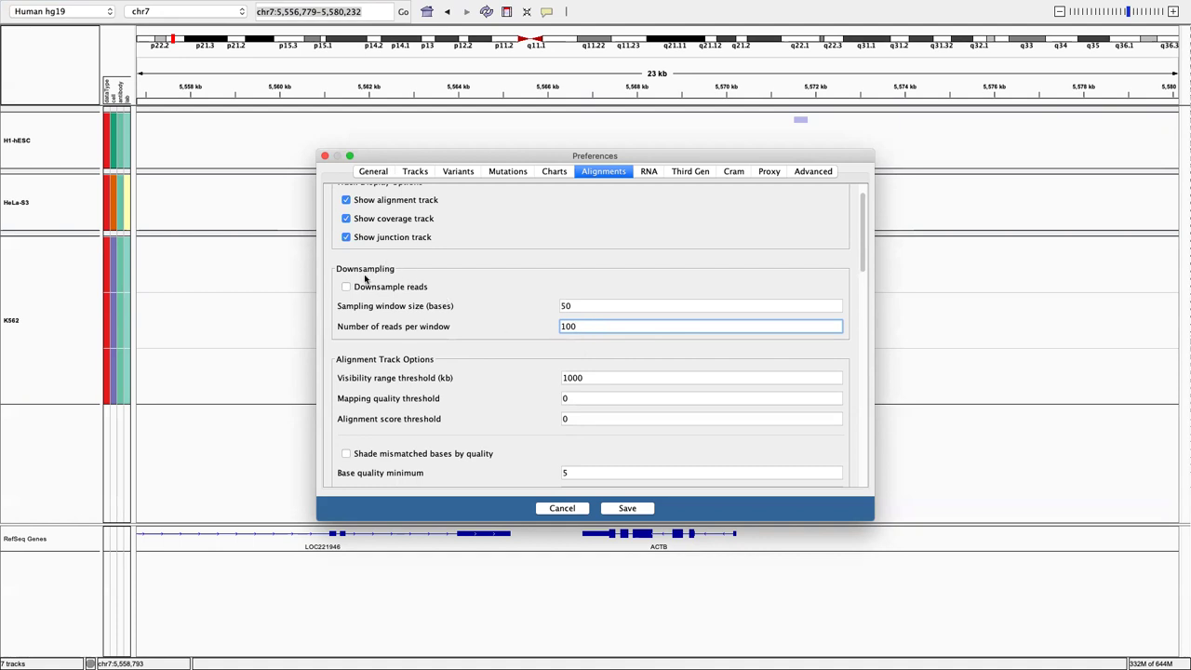
{"action": "scroll", "coordinate": [356, 278], "scroll_direction": "up", "scroll_amount": 2}
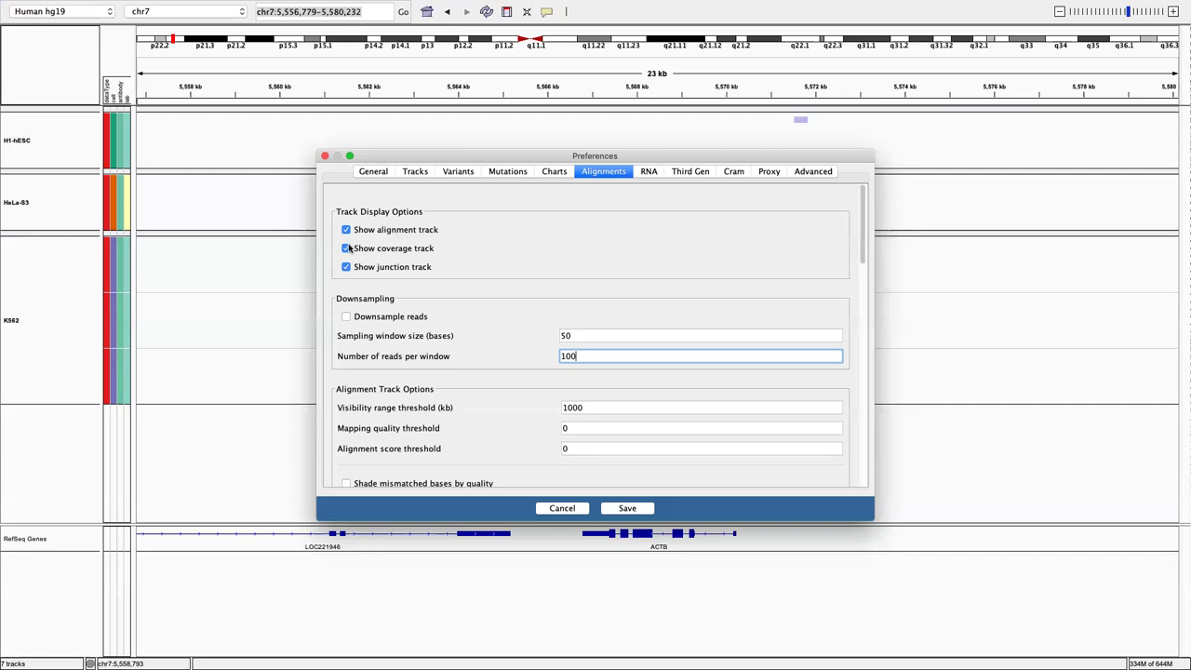
{"action": "mouse_move", "coordinate": [260, 6]}
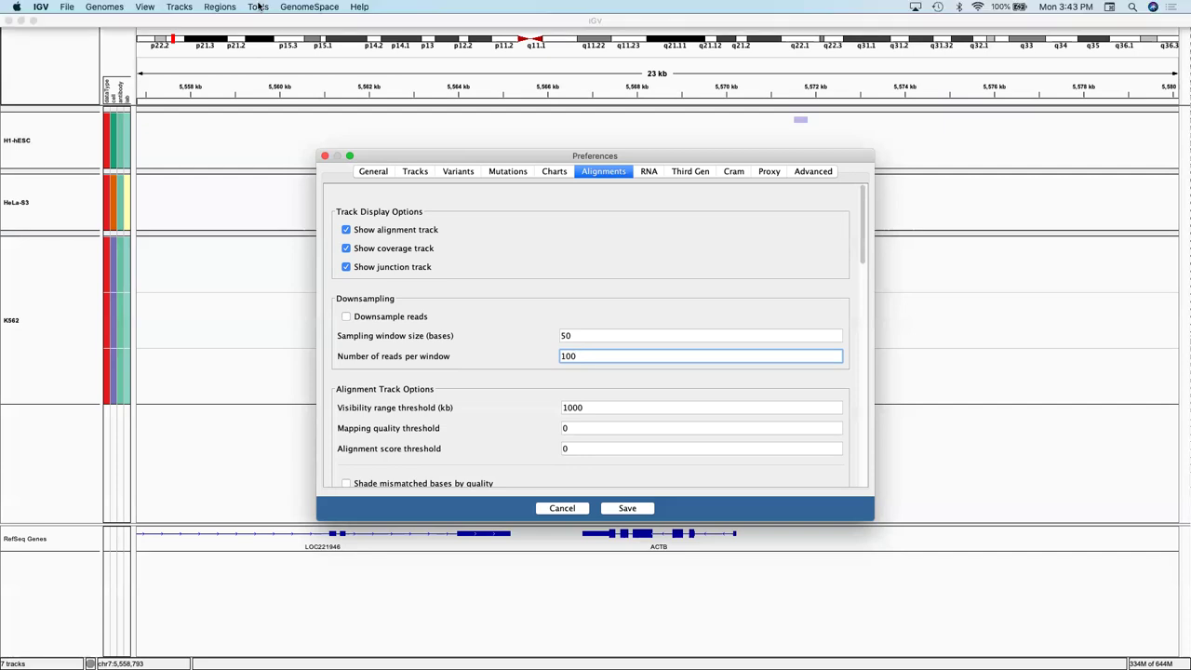
{"action": "left_click", "coordinate": [70, 6]}
{"action": "left_click", "coordinate": [50, 176]}
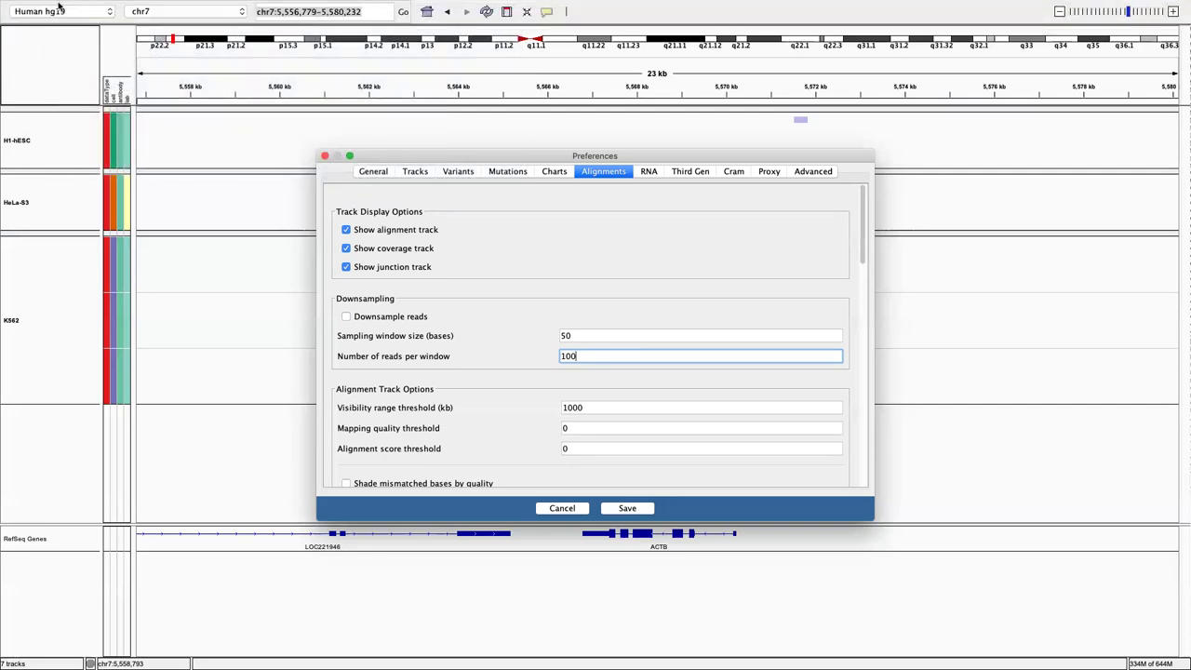
{"action": "left_click", "coordinate": [76, 11]}
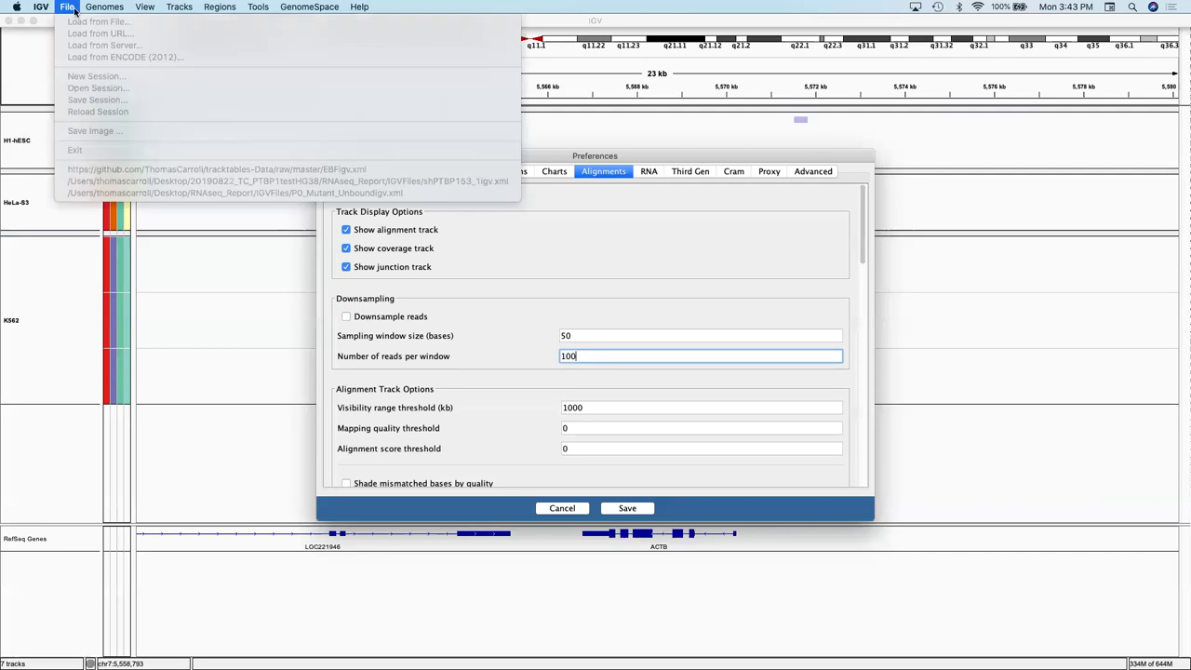
{"action": "left_click", "coordinate": [481, 263]}
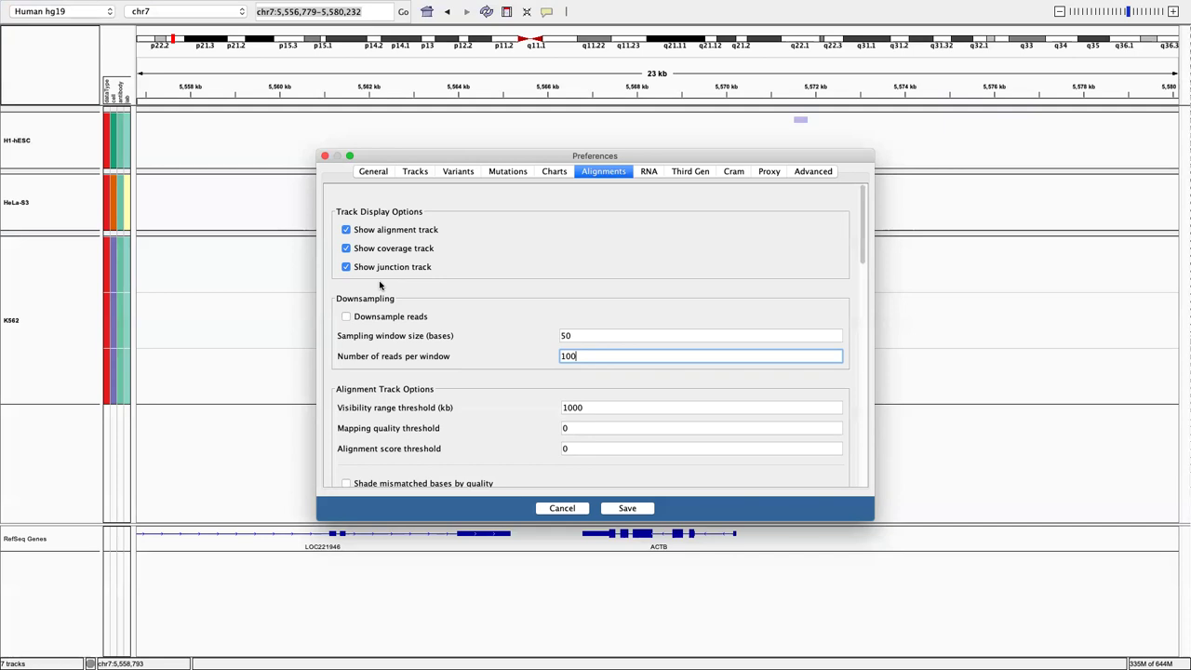
Go through the alignment track options and toggle the Filter duplicate reads option.
{"action": "scroll", "coordinate": [380, 285], "scroll_direction": "down", "scroll_amount": 5}
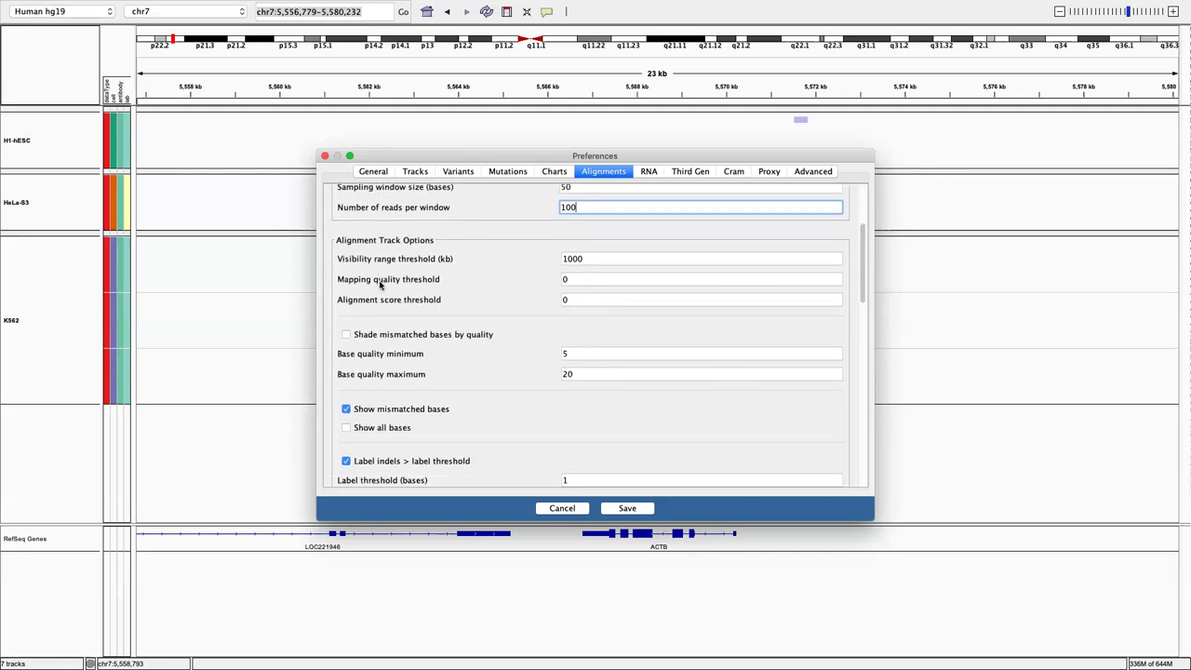
{"action": "scroll", "coordinate": [379, 285], "scroll_direction": "up", "scroll_amount": 5}
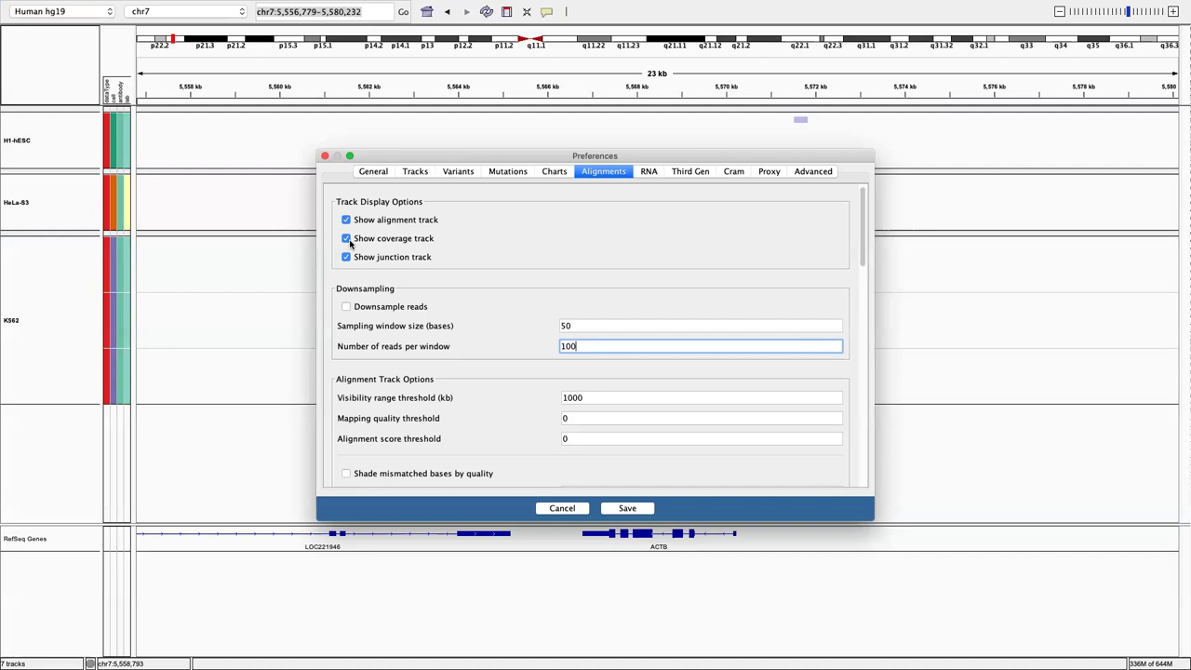
{"action": "scroll", "coordinate": [386, 341], "scroll_direction": "down", "scroll_amount": 5}
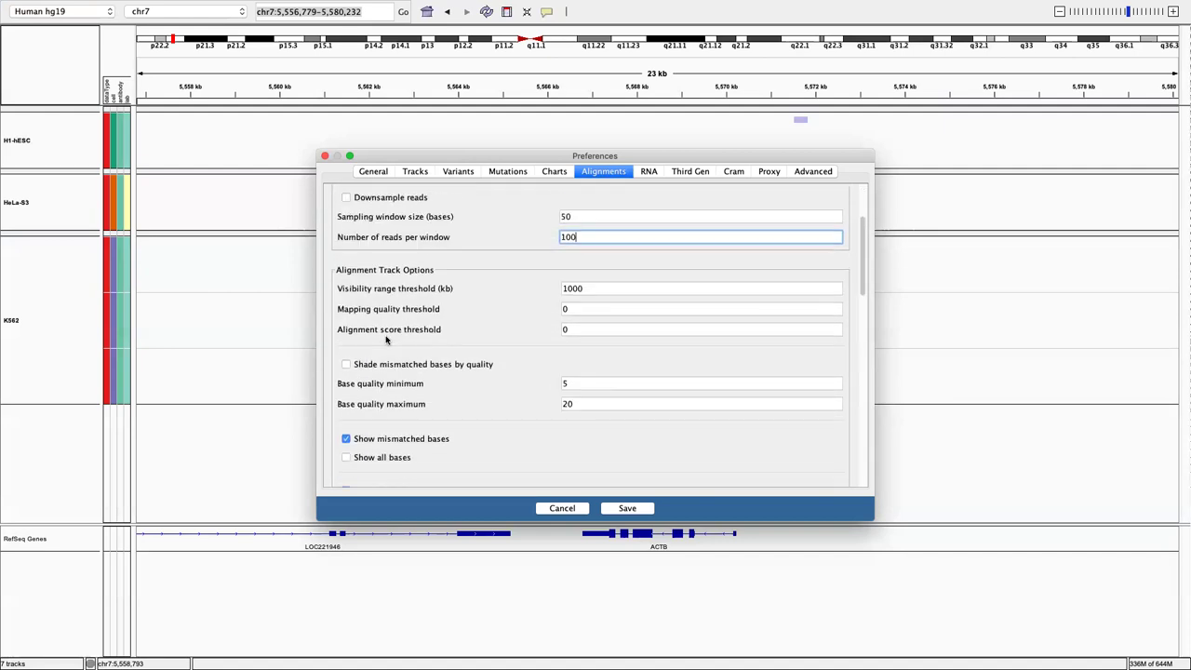
{"action": "scroll", "coordinate": [386, 341], "scroll_direction": "down", "scroll_amount": 7}
{"action": "scroll", "coordinate": [386, 341], "scroll_direction": "down", "scroll_amount": 15}
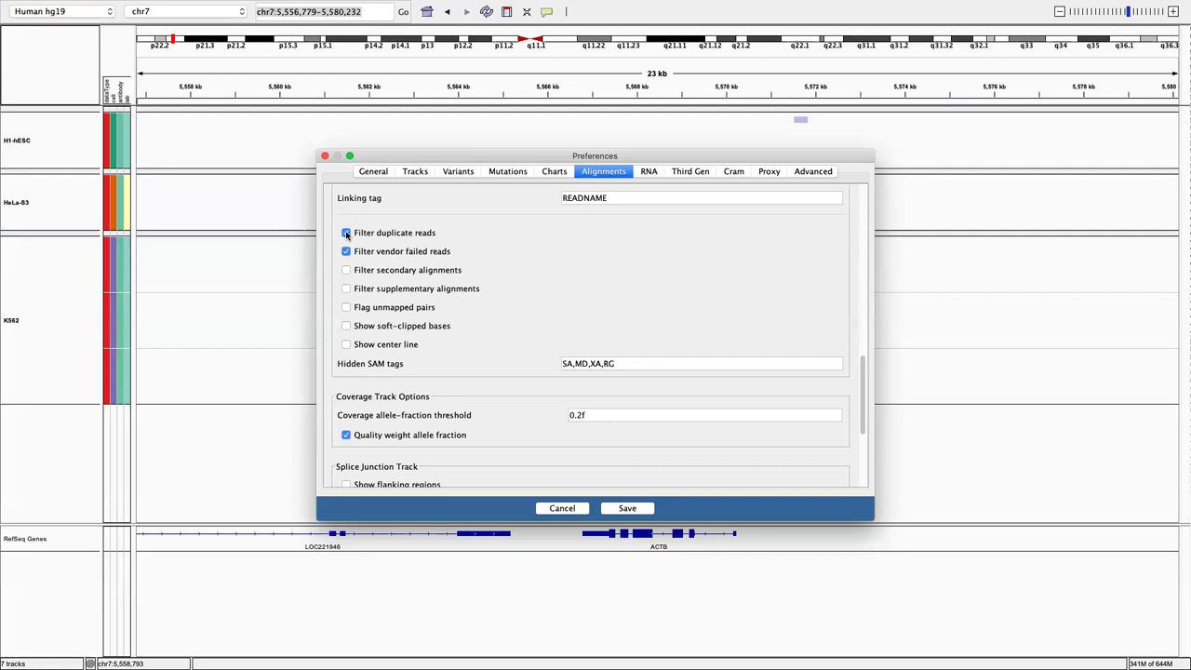
{"action": "left_click", "coordinate": [346, 235]}
Review the remaining alignment settings, keep the visibility range threshold at 1000 kb, and save the preferences.
{"action": "scroll", "coordinate": [375, 307], "scroll_direction": "down", "scroll_amount": 3}
{"action": "scroll", "coordinate": [375, 307], "scroll_direction": "up", "scroll_amount": 10}
{"action": "scroll", "coordinate": [375, 307], "scroll_direction": "down", "scroll_amount": 4}
{"action": "scroll", "coordinate": [375, 307], "scroll_direction": "up", "scroll_amount": 8}
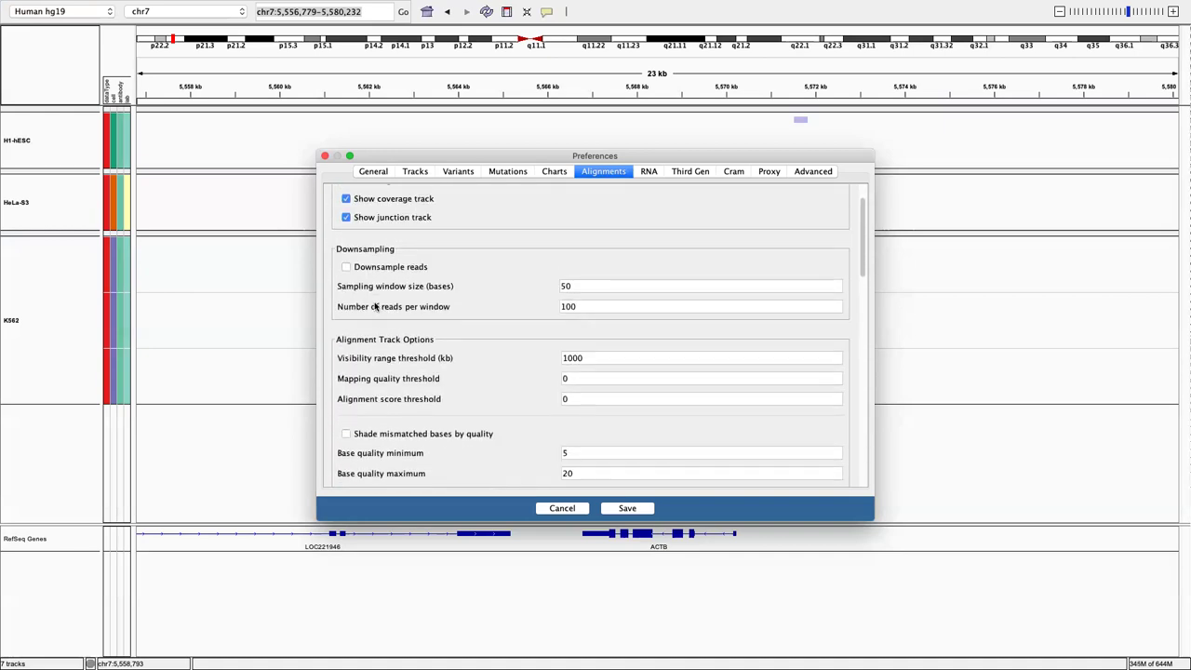
{"action": "scroll", "coordinate": [375, 307], "scroll_direction": "up", "scroll_amount": 2}
{"action": "scroll", "coordinate": [375, 307], "scroll_direction": "down", "scroll_amount": 3}
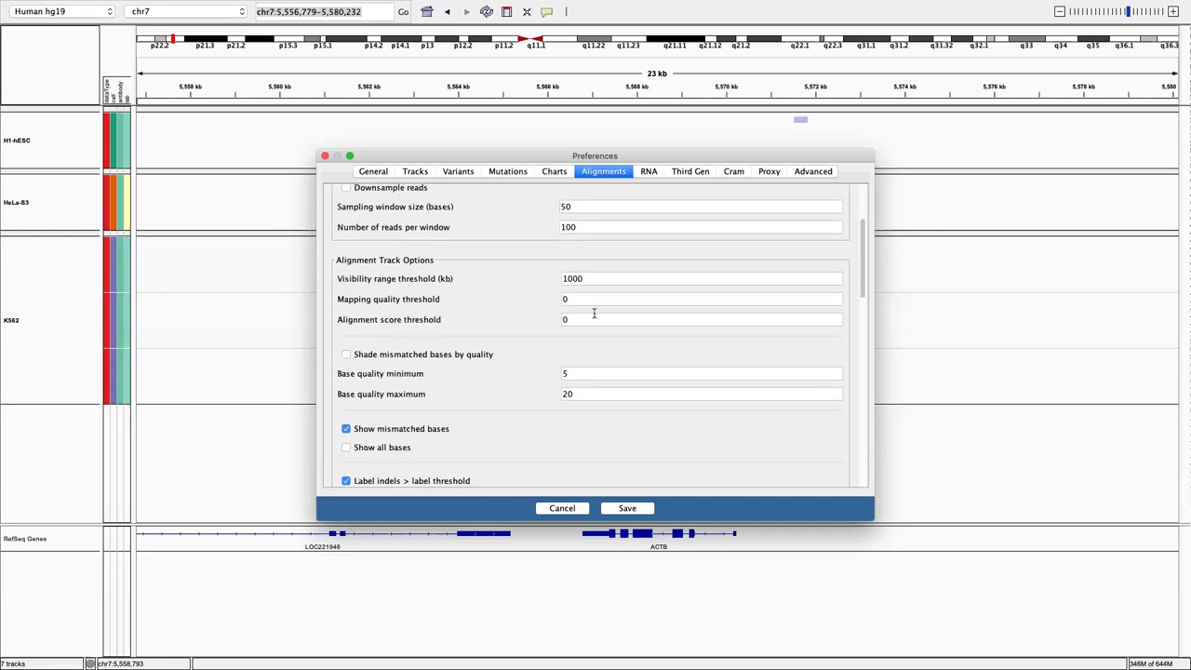
{"action": "left_click", "coordinate": [610, 283]}
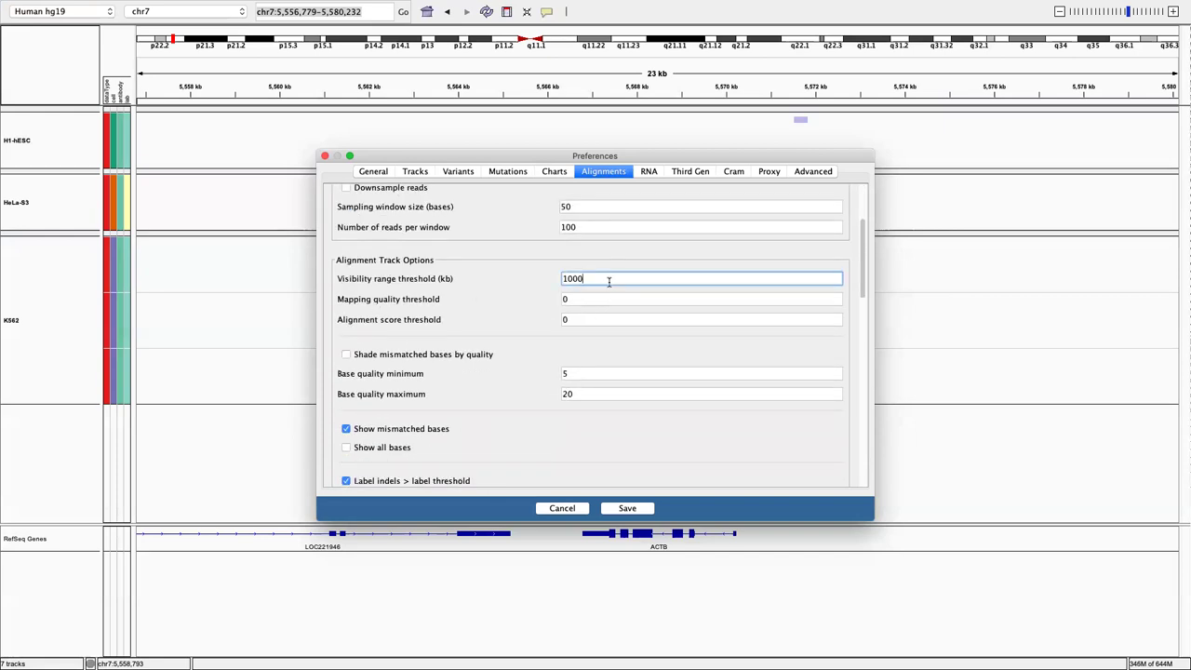
{"action": "left_click", "coordinate": [614, 510]}
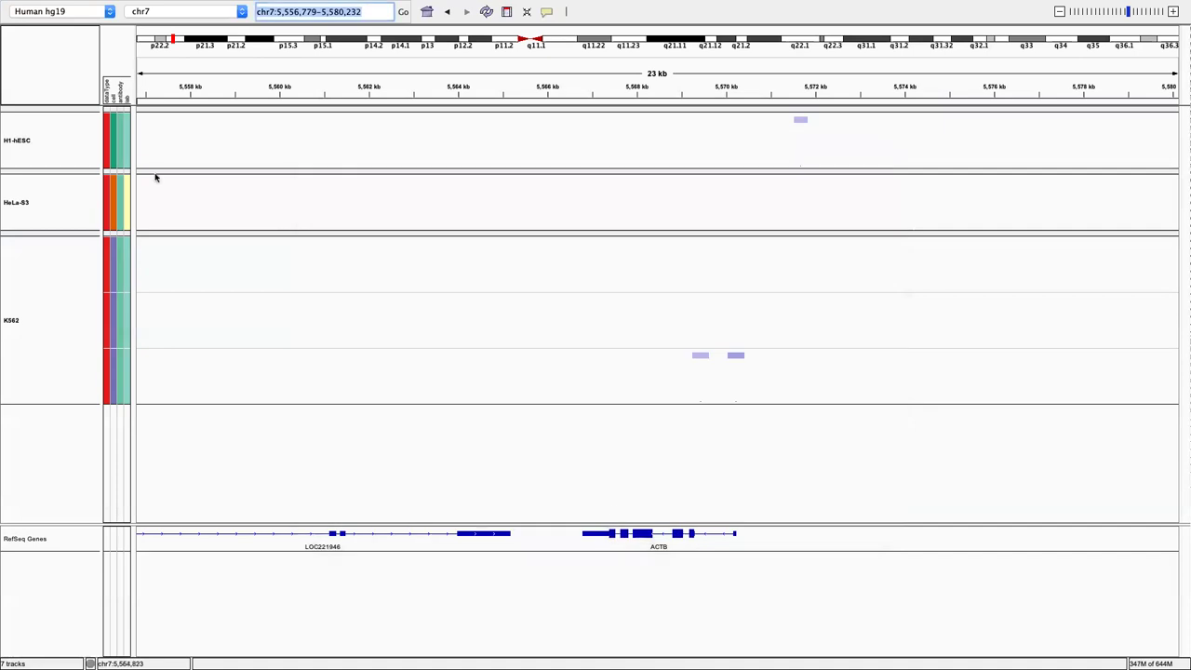
Start a new session and switch the reference genome to Mouse (mm10).
{"action": "left_click", "coordinate": [67, 7]}
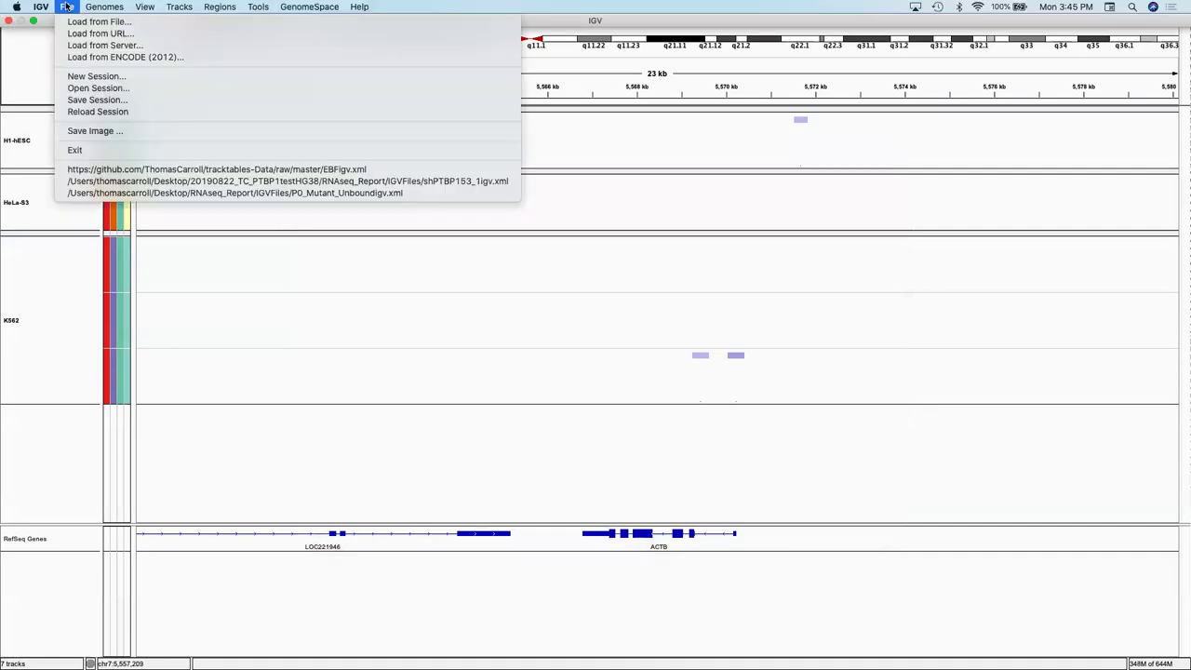
{"action": "left_click", "coordinate": [78, 76]}
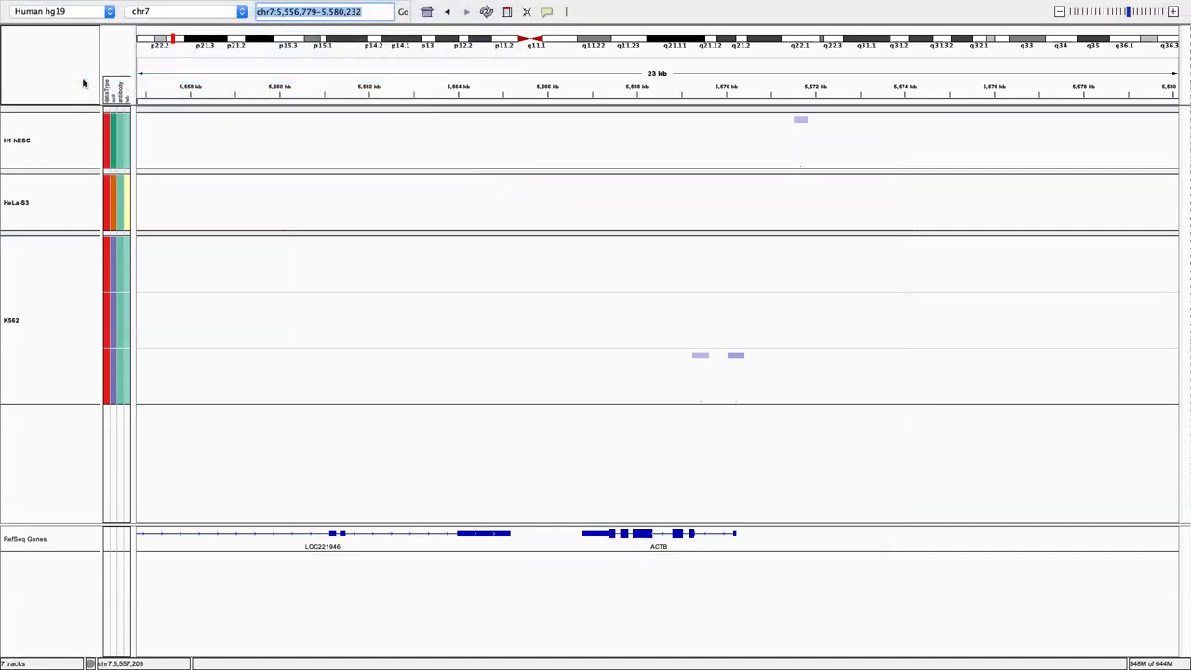
{"action": "left_click", "coordinate": [97, 12]}
{"action": "scroll", "coordinate": [83, 43], "scroll_direction": "up", "scroll_amount": 5}
{"action": "scroll", "coordinate": [83, 44], "scroll_direction": "up", "scroll_amount": 1}
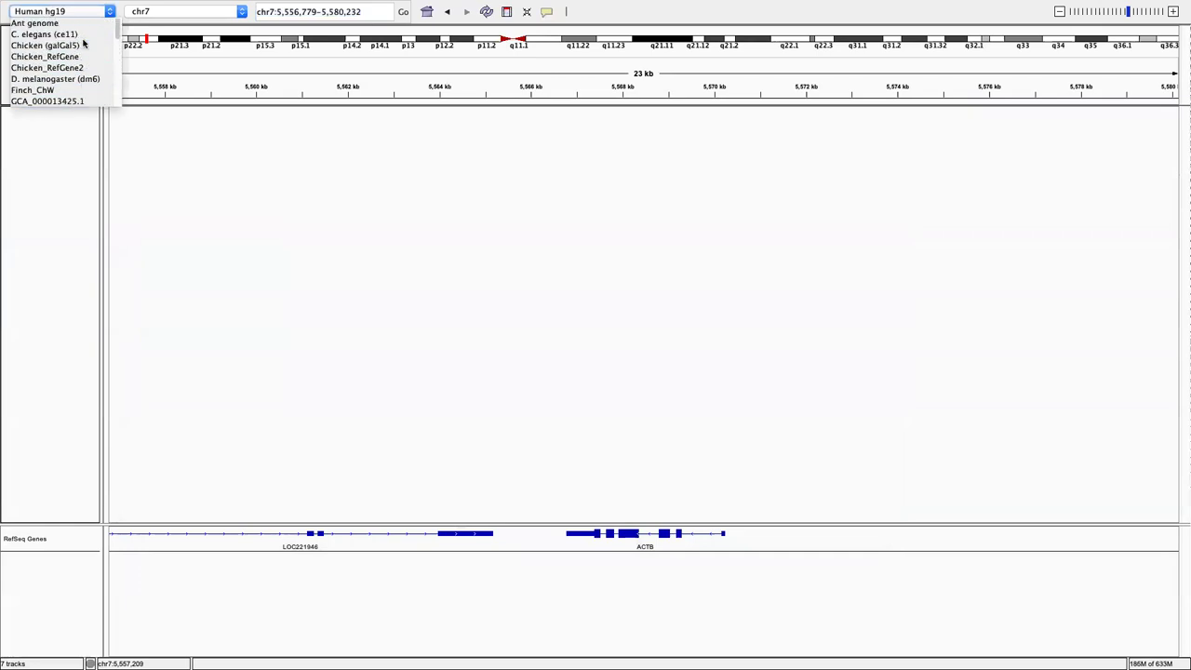
{"action": "scroll", "coordinate": [83, 43], "scroll_direction": "down", "scroll_amount": 15}
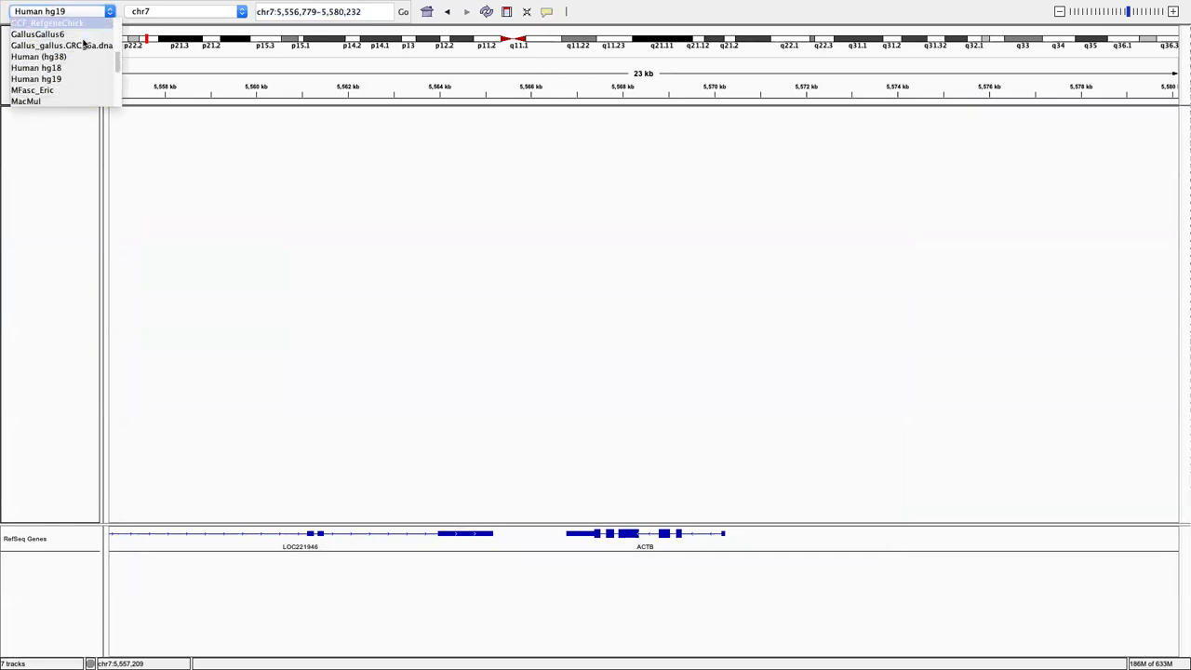
{"action": "left_click", "coordinate": [69, 100]}
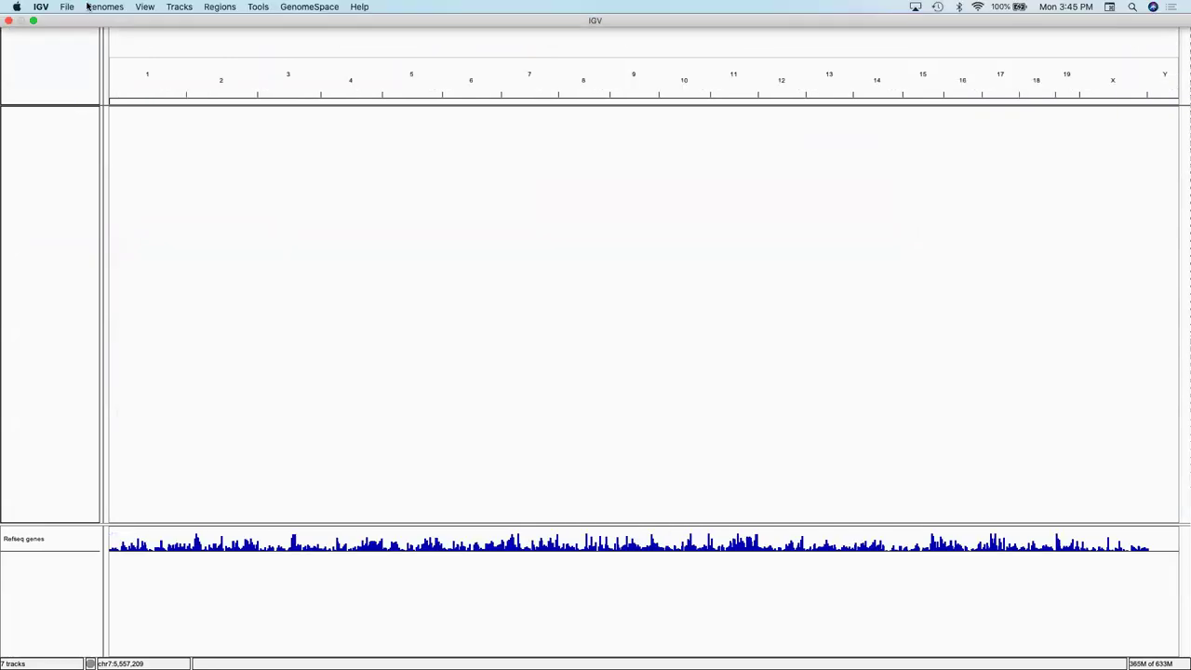
Load the alignment file ENCFF657DZE.bam from the Downloads folder.
{"action": "left_click", "coordinate": [69, 6]}
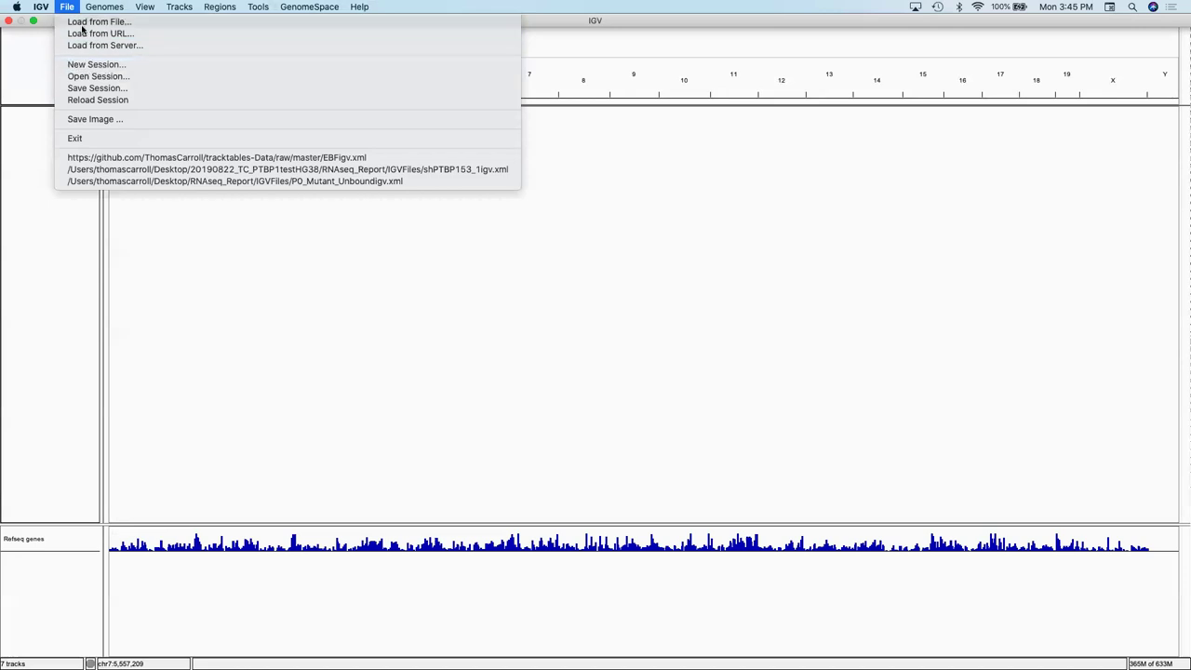
{"action": "left_click", "coordinate": [69, 6]}
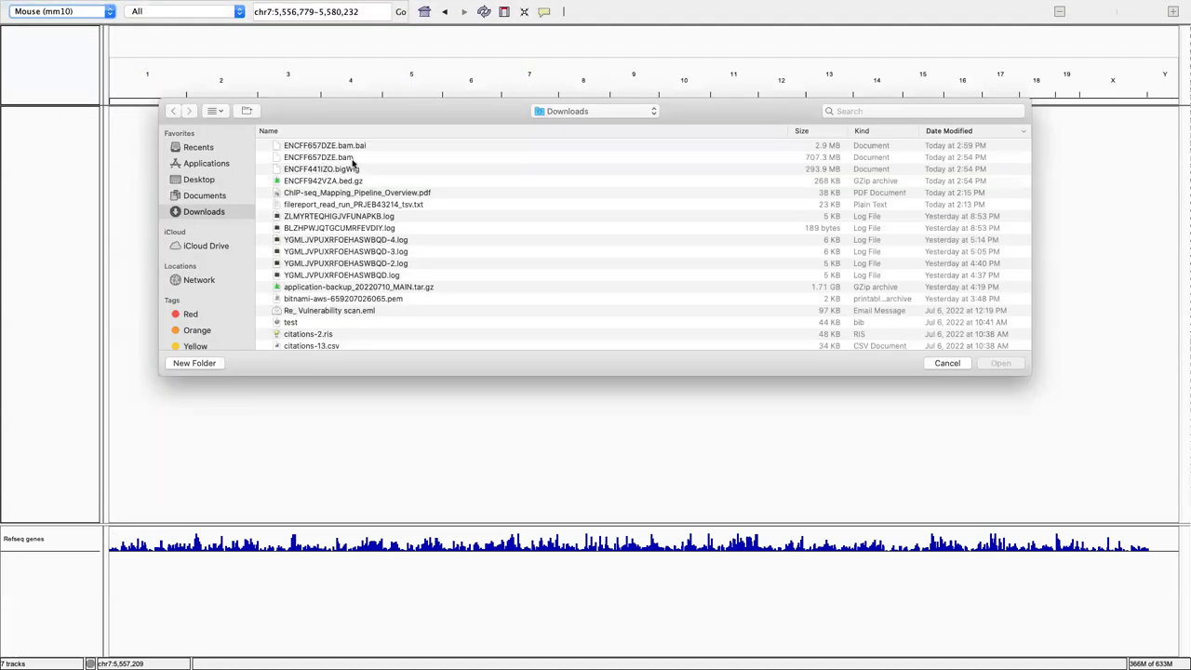
{"action": "left_click", "coordinate": [352, 160]}
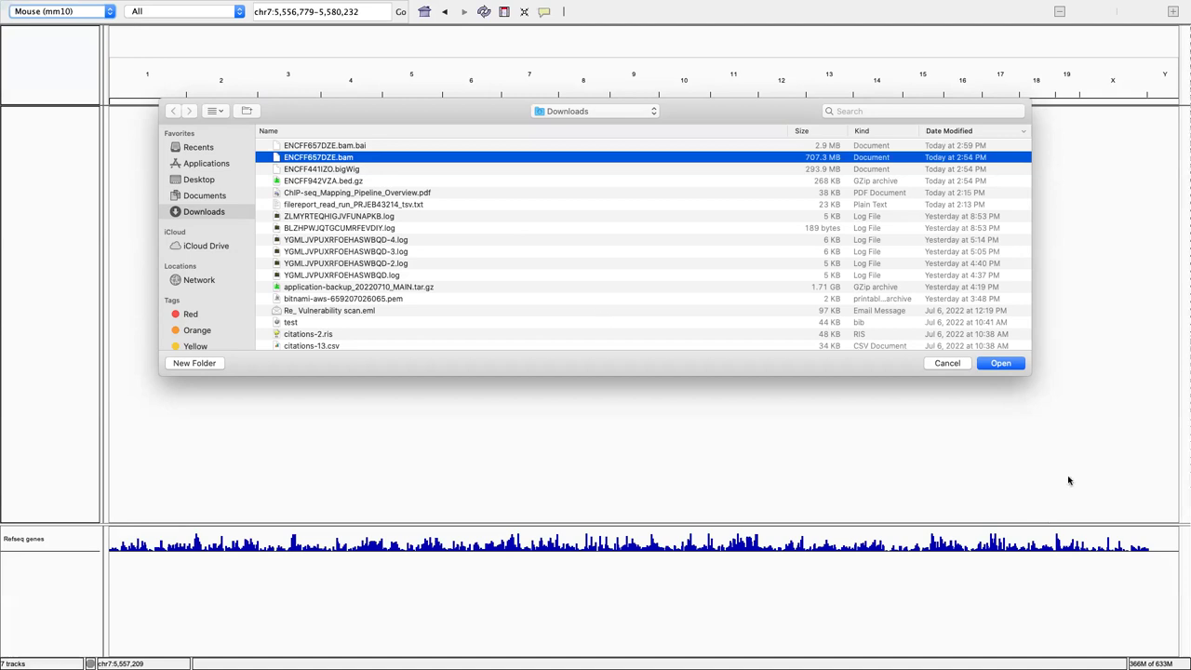
{"action": "left_click", "coordinate": [1000, 362]}
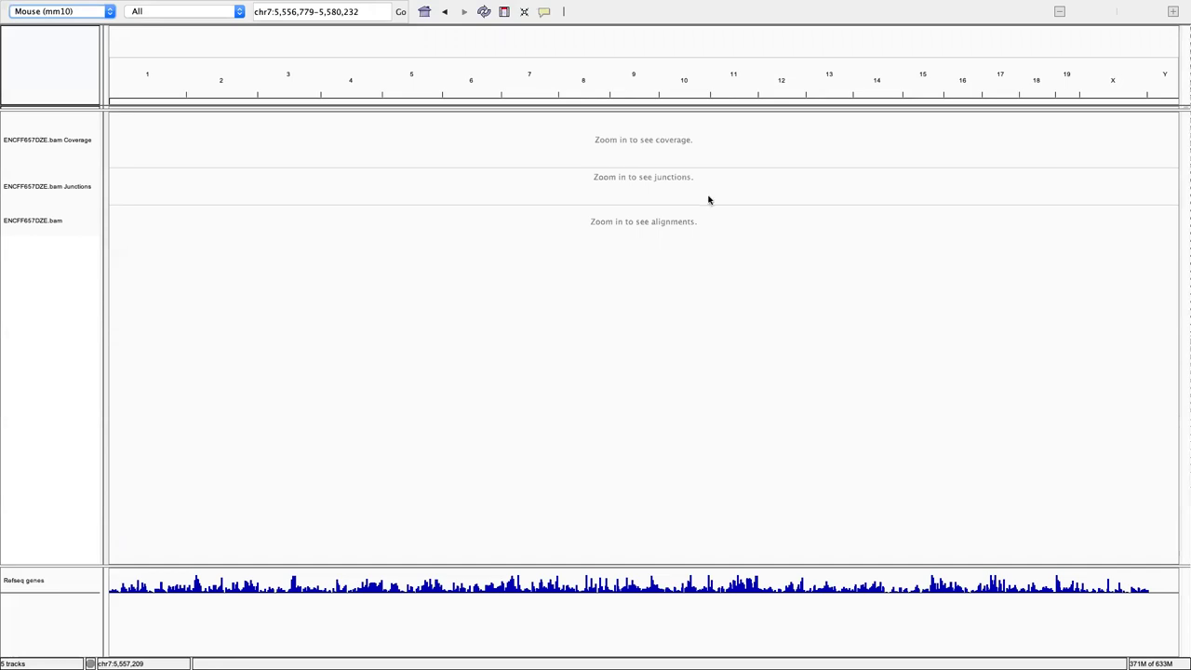
Load the signal file ENCFF441IZO.bigWig from the Downloads folder as another track.
{"action": "mouse_move", "coordinate": [343, 6]}
{"action": "left_click", "coordinate": [79, 7]}
{"action": "left_click", "coordinate": [80, 23]}
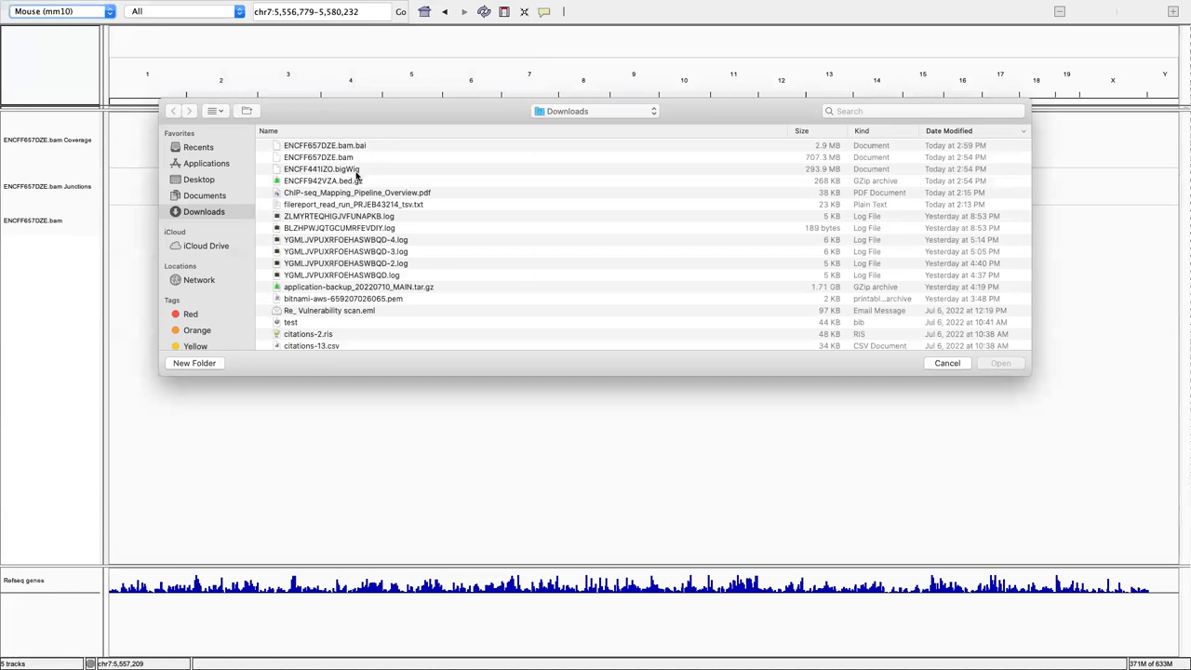
{"action": "double_click", "coordinate": [355, 171]}
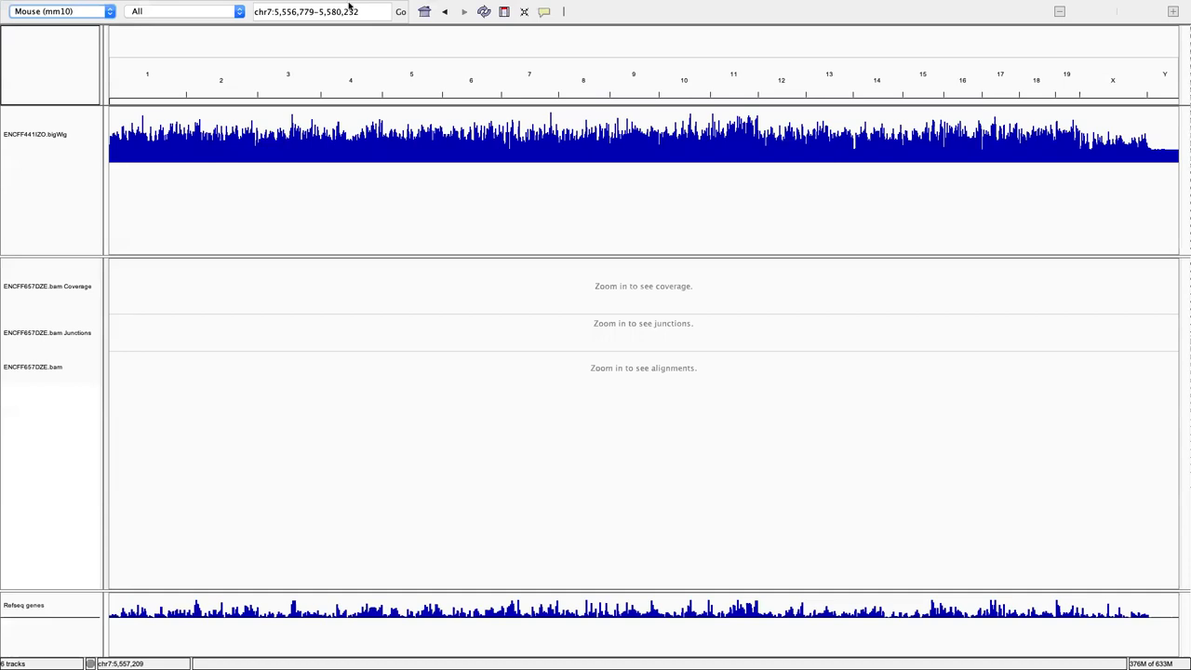
Zoom in on chromosome 4 to a region of about 312 kb and shift along it to view the alignments.
{"action": "left_click_drag", "start_coordinate": [333, 84], "coordinate": [372, 88]}
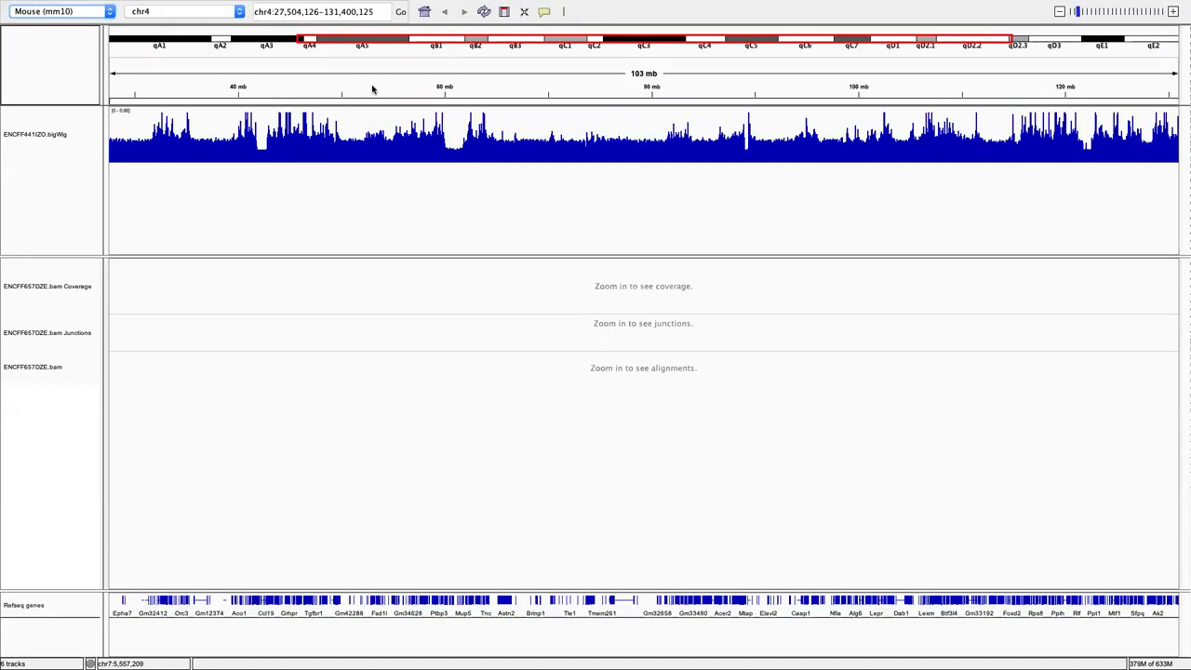
{"action": "left_click_drag", "start_coordinate": [454, 82], "coordinate": [785, 87]}
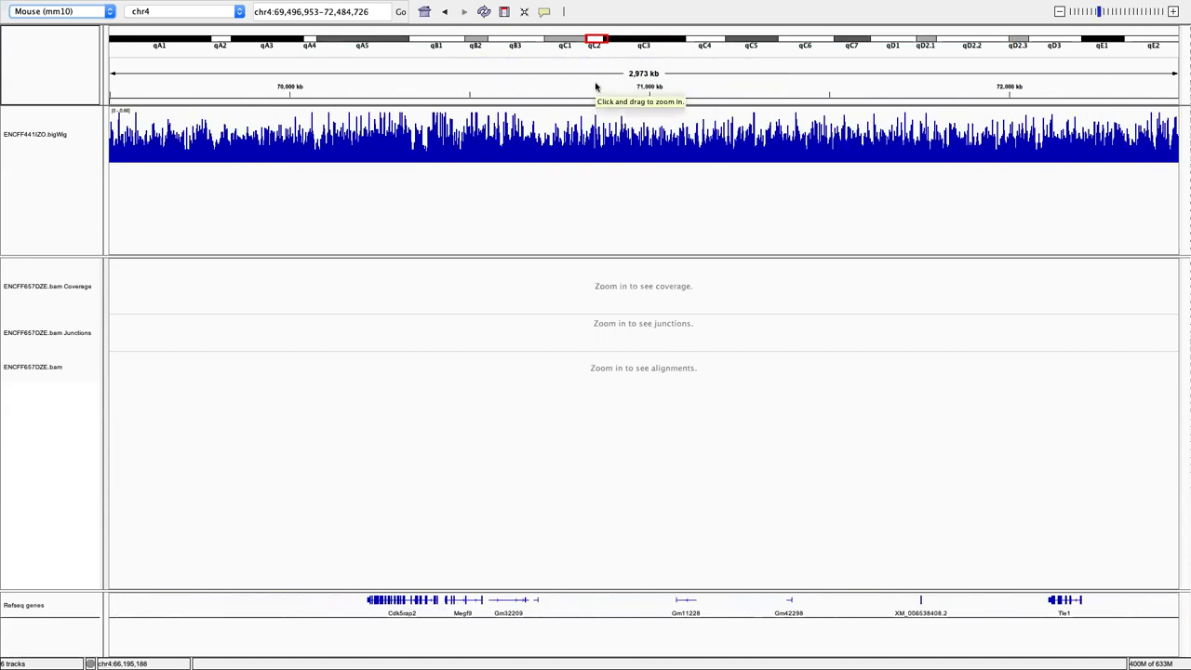
{"action": "left_click_drag", "start_coordinate": [596, 86], "coordinate": [707, 85]}
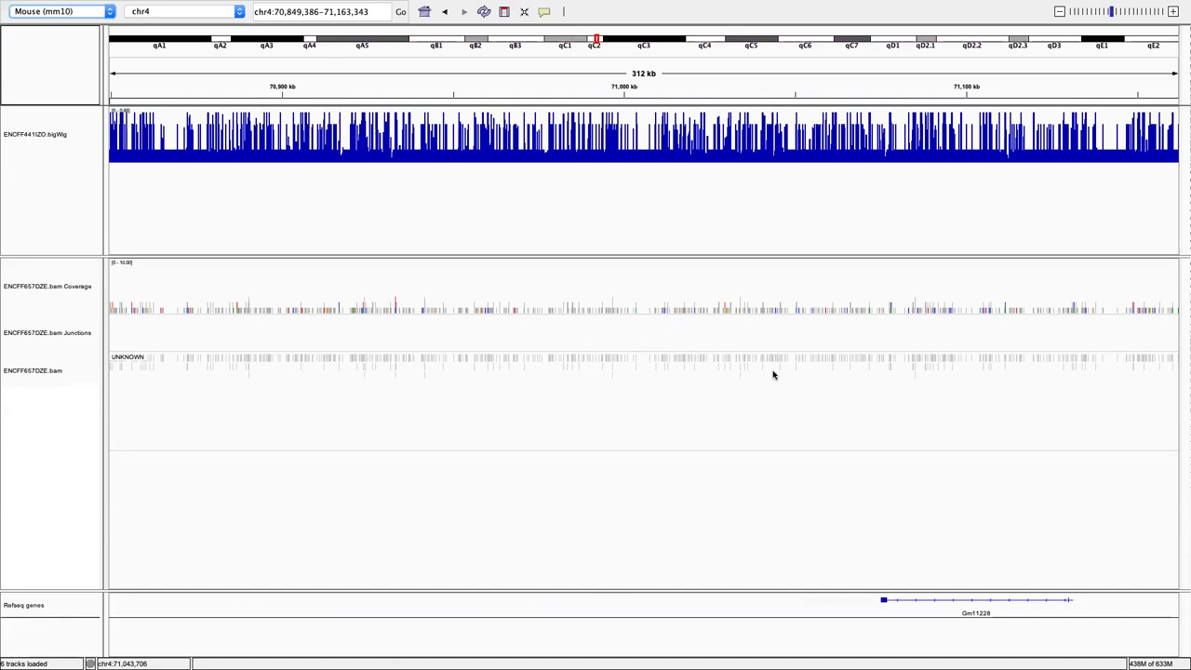
{"action": "left_click_drag", "start_coordinate": [838, 371], "coordinate": [619, 366]}
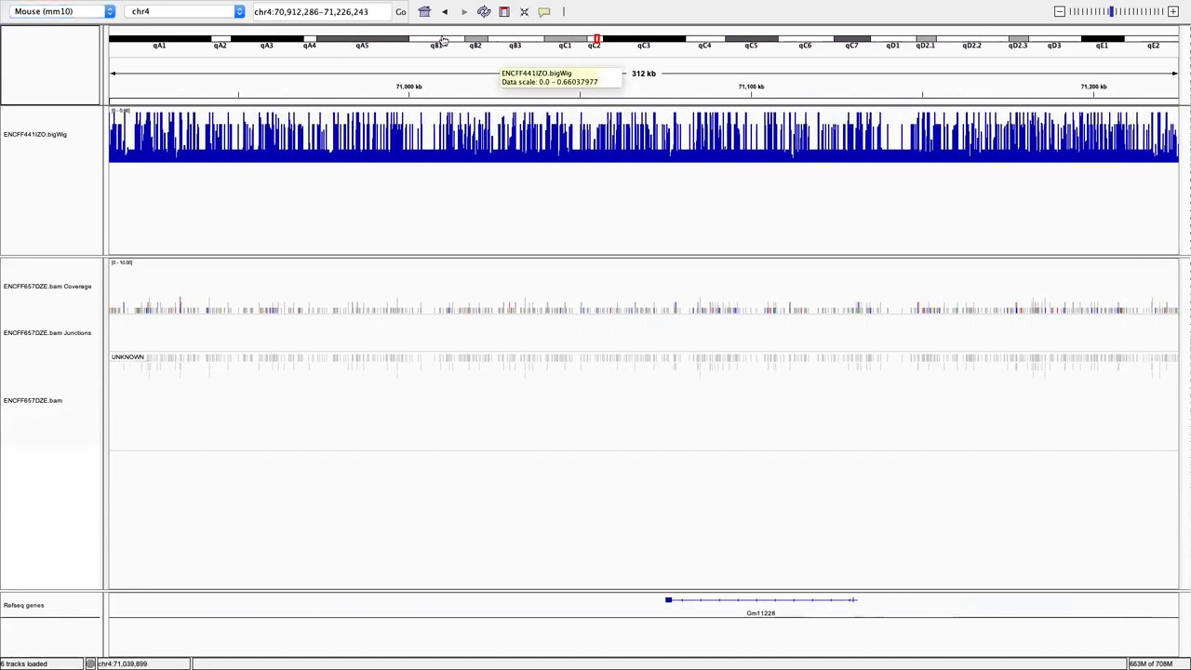
Go to the actb gene to show its signal and read alignments.
{"action": "triple_click", "coordinate": [382, 18]}
{"action": "type", "text": "actb"}
{"action": "key", "text": "Return"}
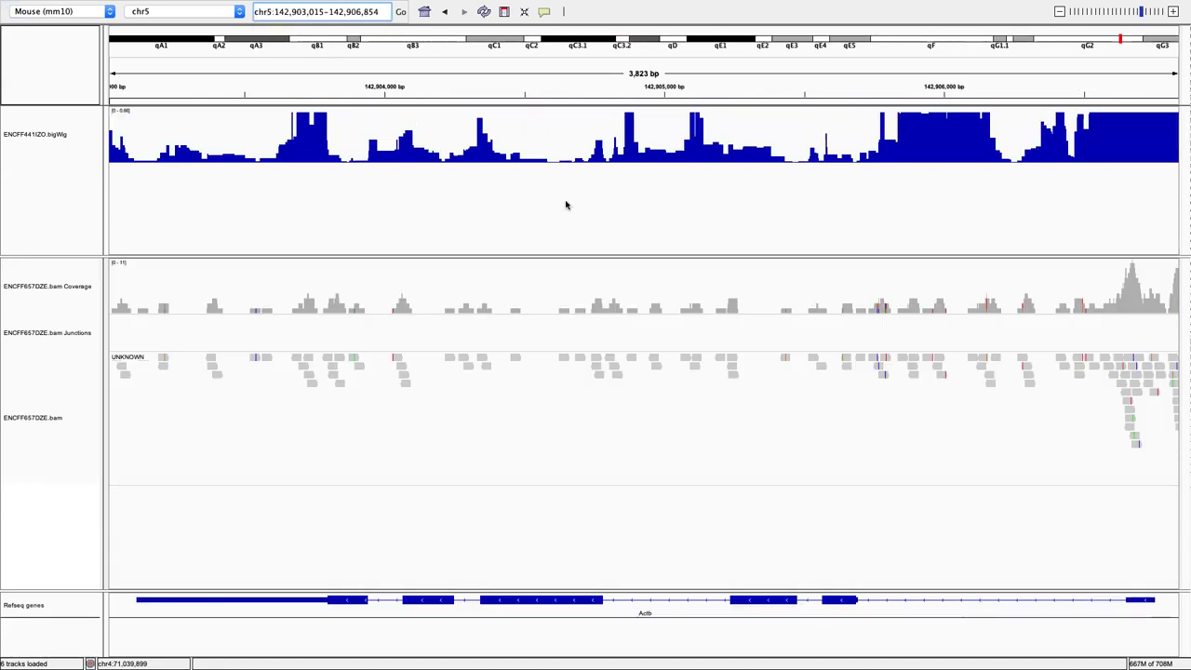
Shift the view along chromosome 5 past the start of Actb and examine the coverage peaks there.
{"action": "mouse_move", "coordinate": [628, 304]}
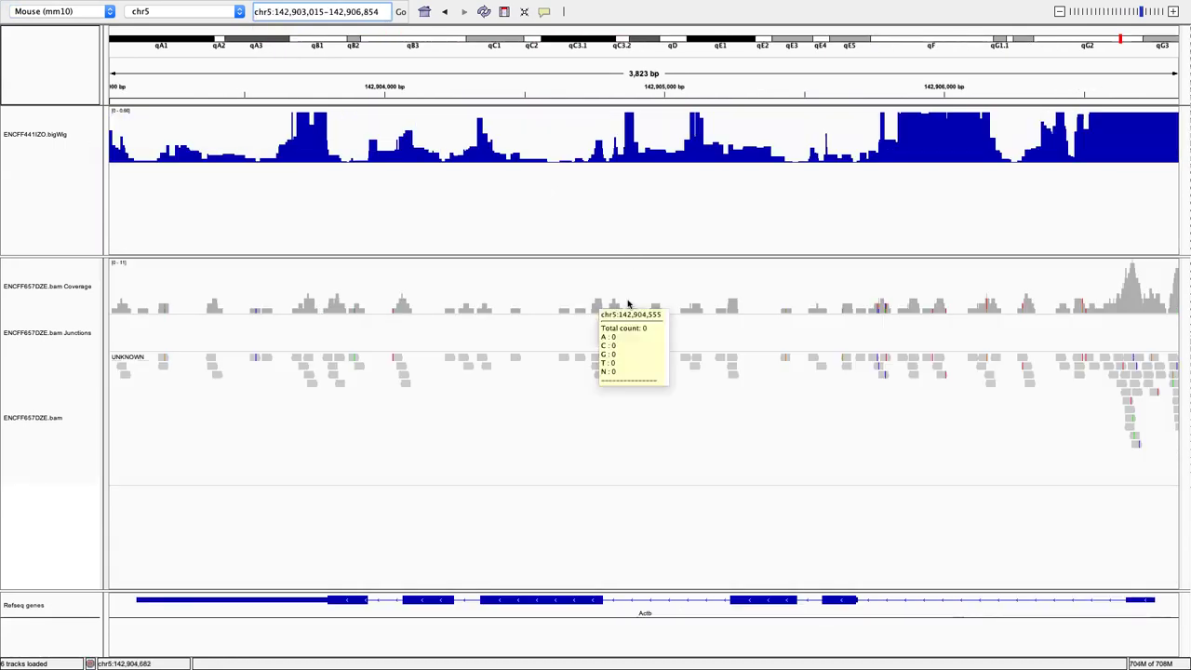
{"action": "scroll", "coordinate": [628, 304], "scroll_direction": "right", "scroll_amount": 5}
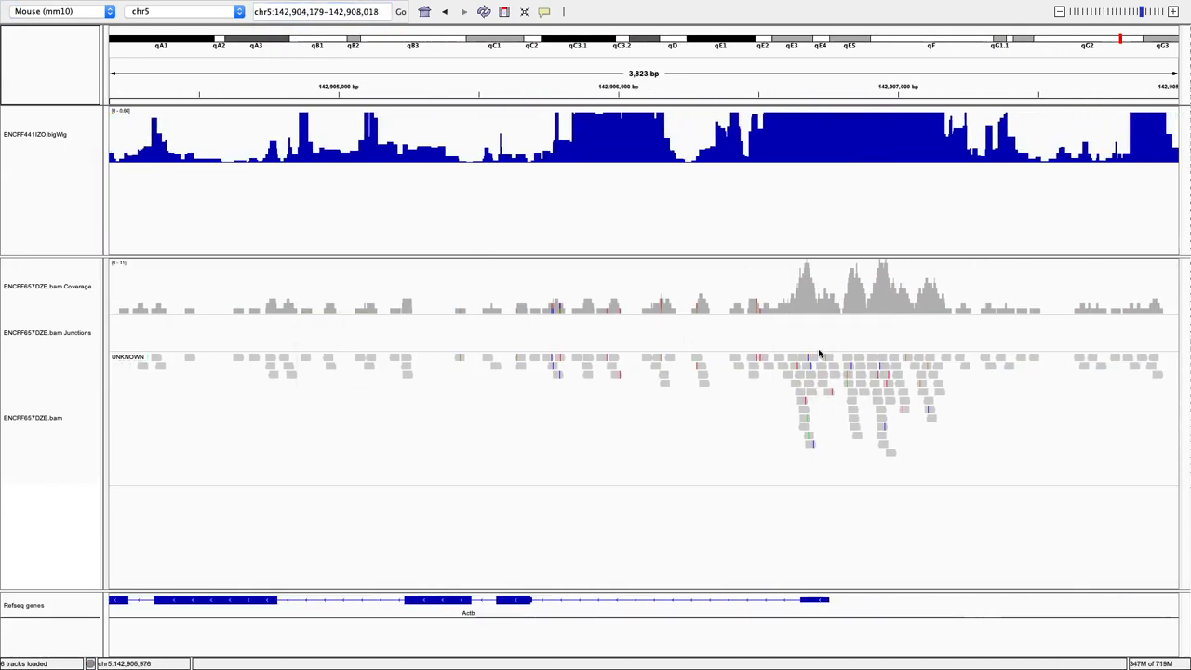
{"action": "mouse_move", "coordinate": [877, 285]}
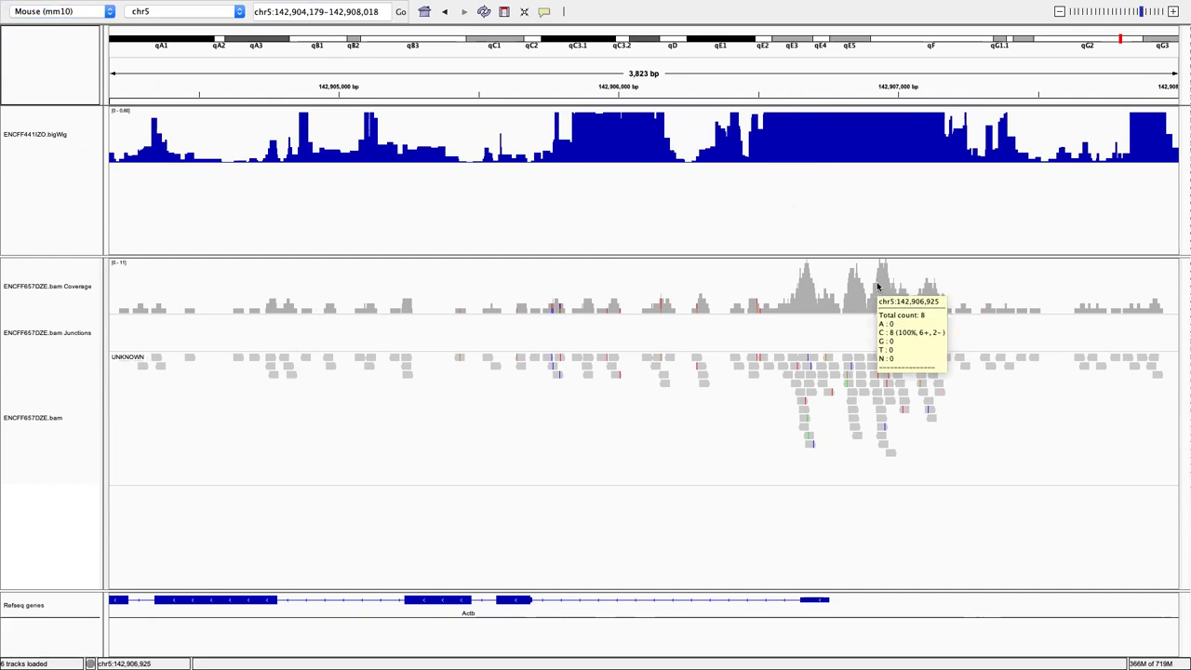
Zoom out around Actb on chromosome 5 to a window of about 2,921 kb.
{"action": "left_click", "coordinate": [1060, 12]}
{"action": "left_click", "coordinate": [1060, 12]}
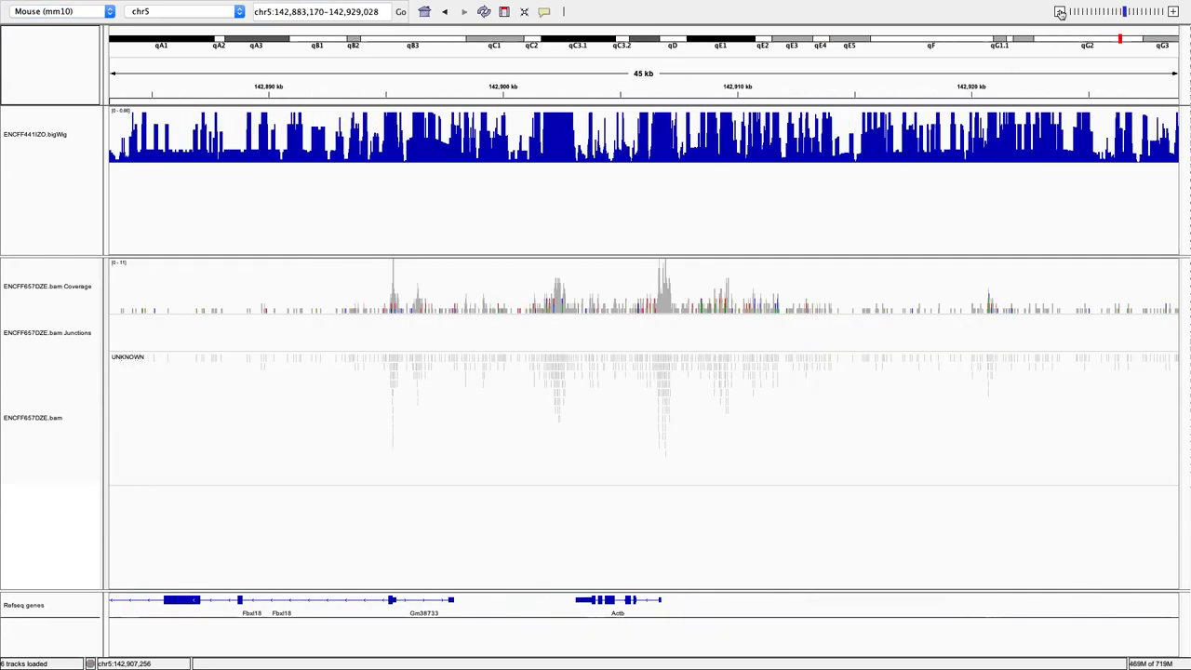
{"action": "left_click", "coordinate": [1060, 12]}
{"action": "left_click", "coordinate": [1060, 13]}
{"action": "left_click", "coordinate": [1060, 12]}
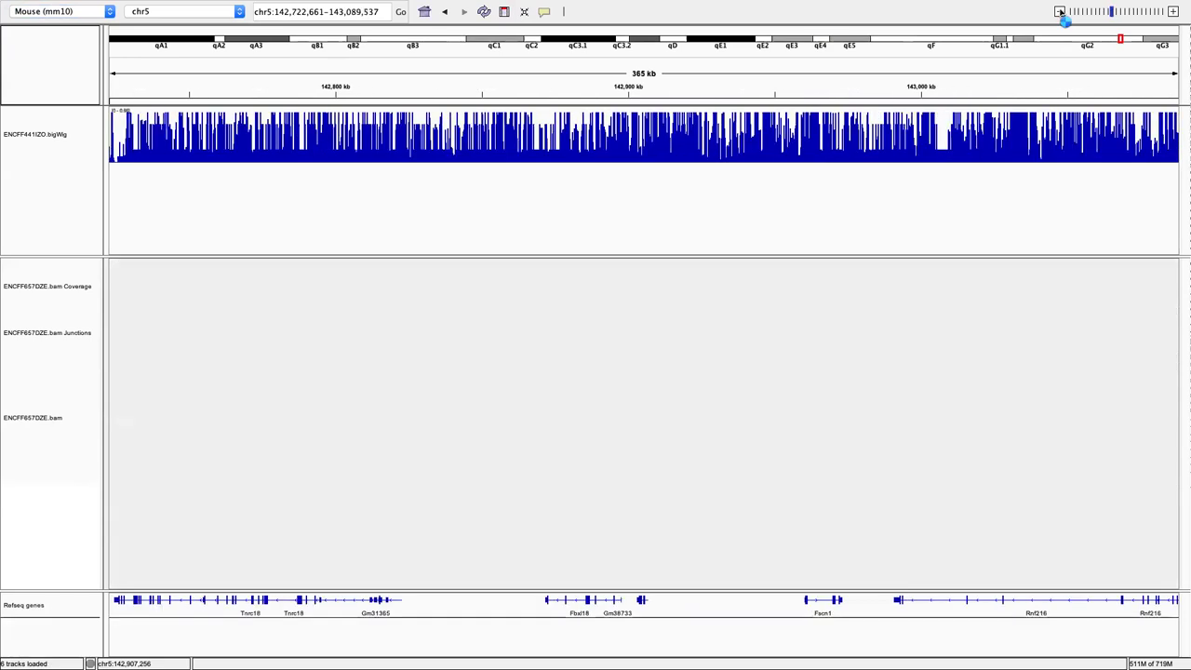
{"action": "left_click", "coordinate": [1059, 12]}
{"action": "left_click", "coordinate": [1060, 12]}
{"action": "left_click", "coordinate": [1060, 12]}
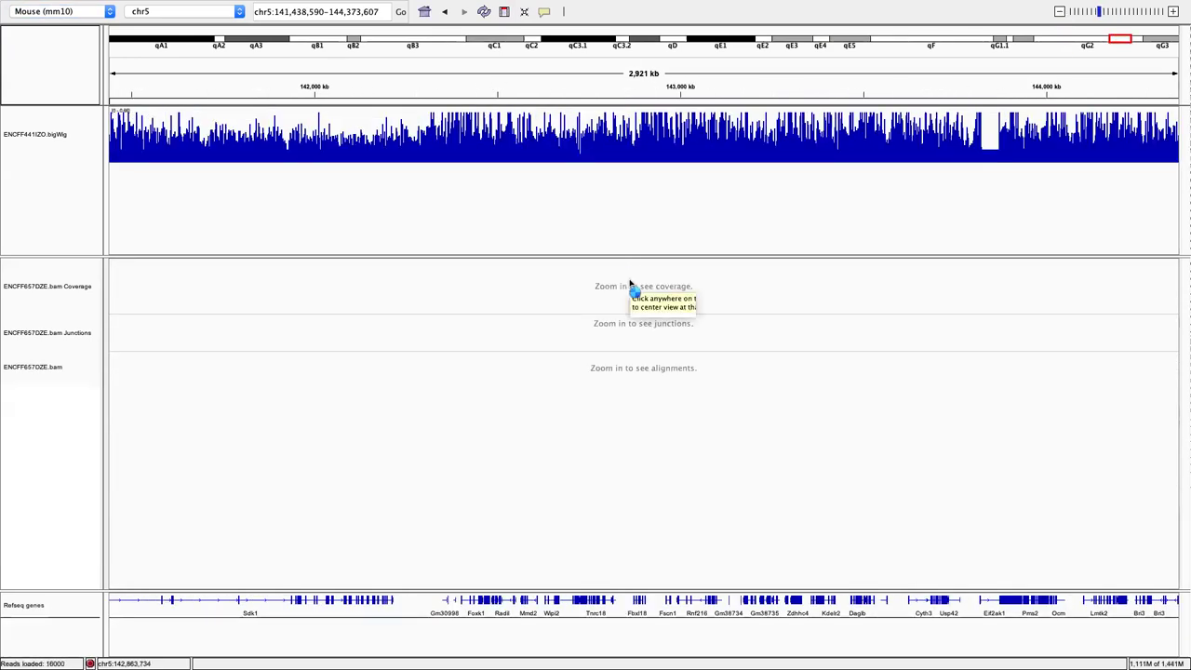
Examine the alignment preferences for the visibility range threshold and close them without saving.
{"action": "mouse_move", "coordinate": [246, 5]}
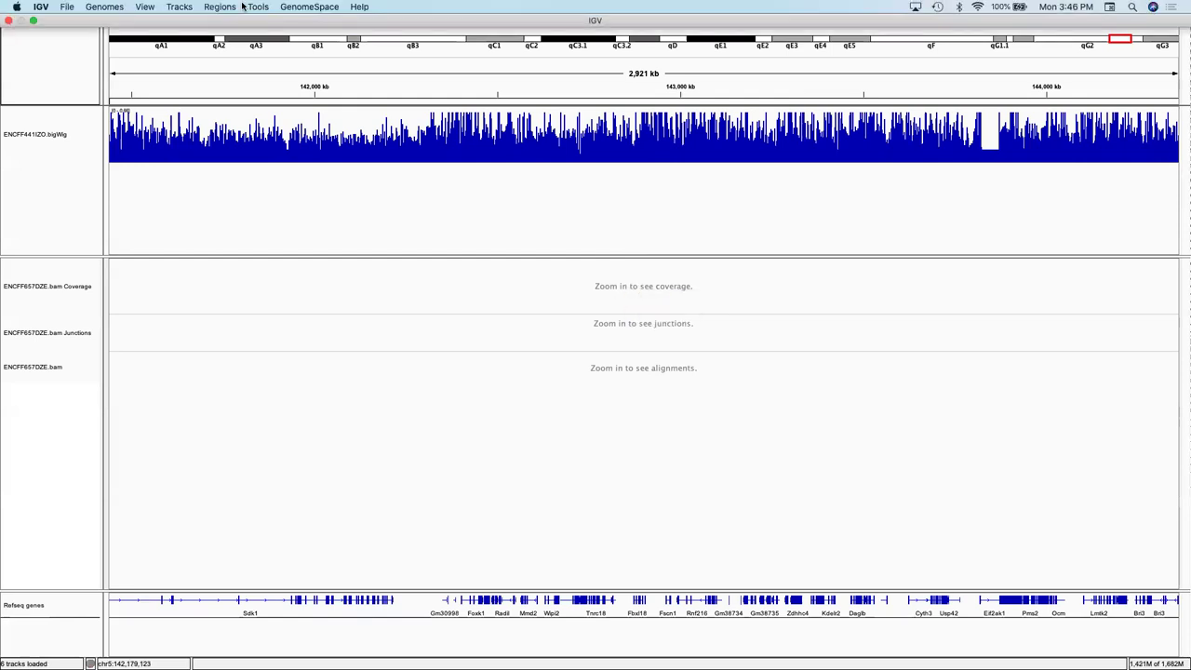
{"action": "left_click", "coordinate": [107, 6]}
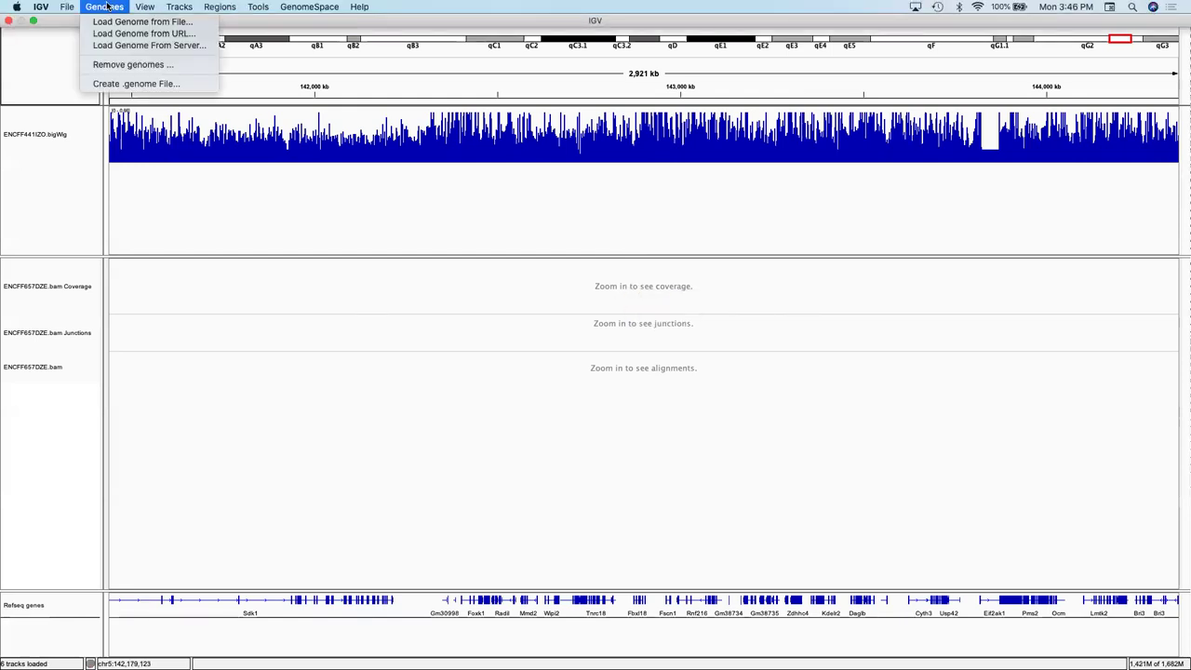
{"action": "left_click", "coordinate": [150, 22]}
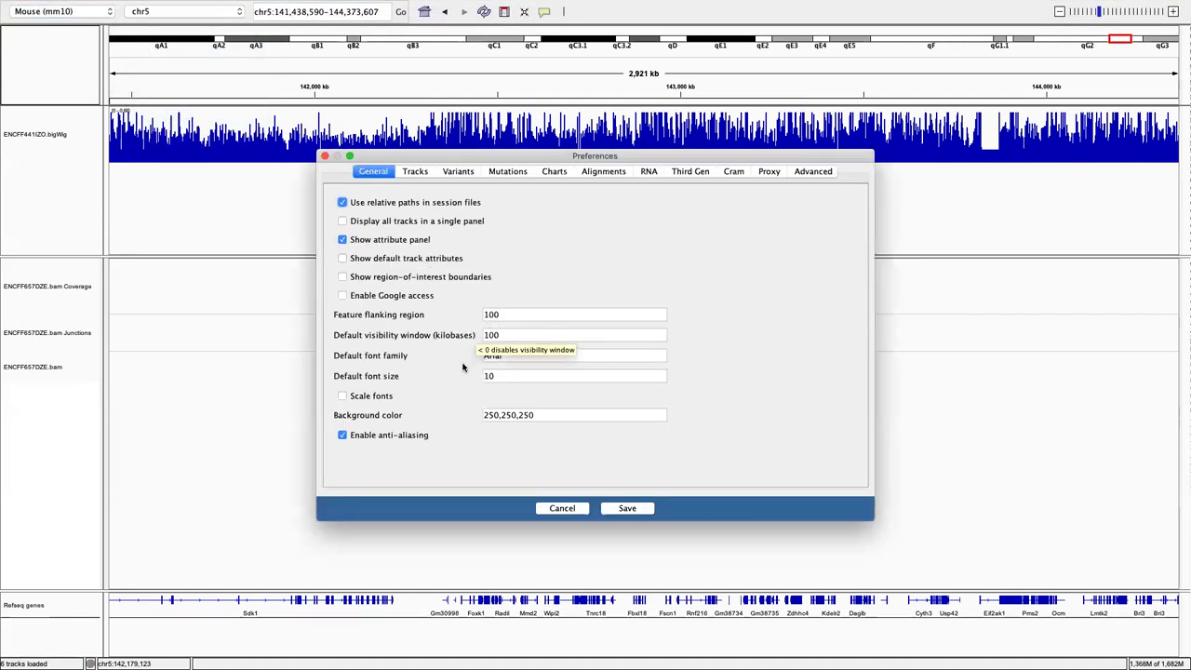
{"action": "left_click", "coordinate": [618, 173]}
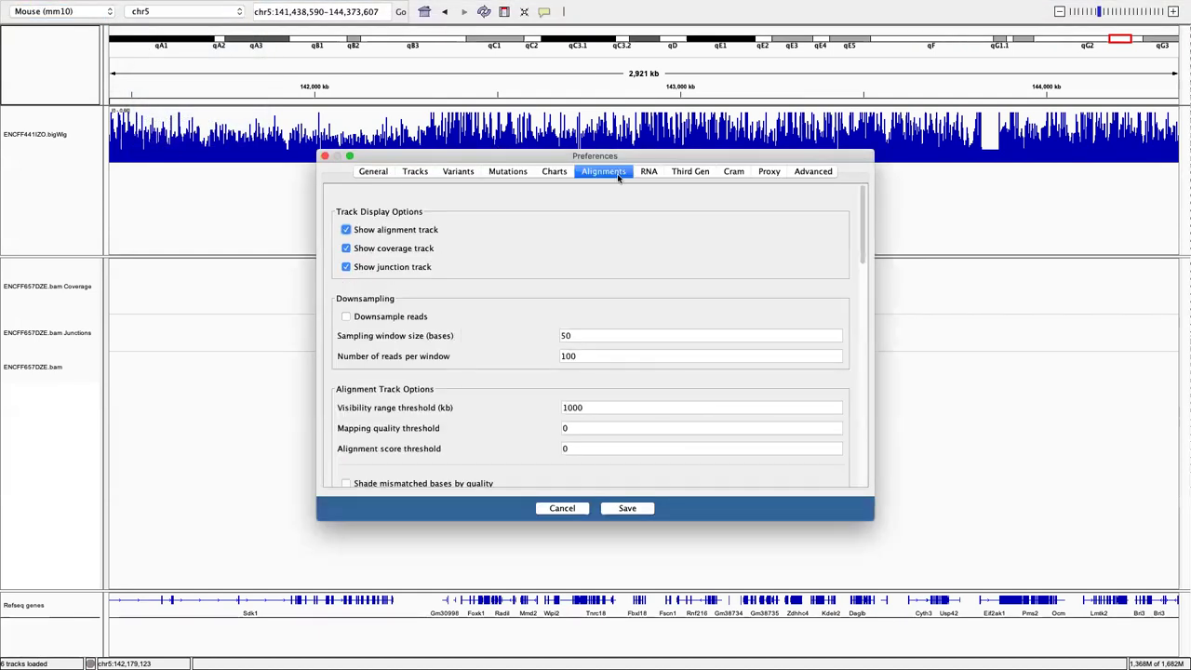
{"action": "scroll", "coordinate": [524, 413], "scroll_direction": "down", "scroll_amount": 5}
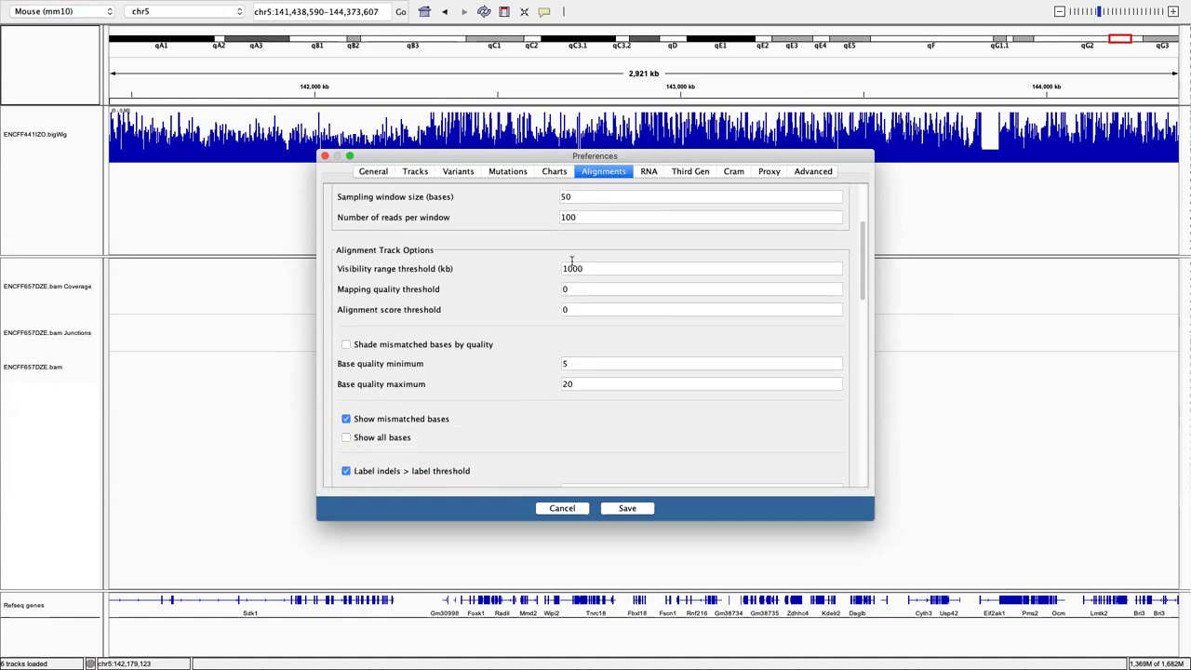
{"action": "left_click", "coordinate": [625, 269]}
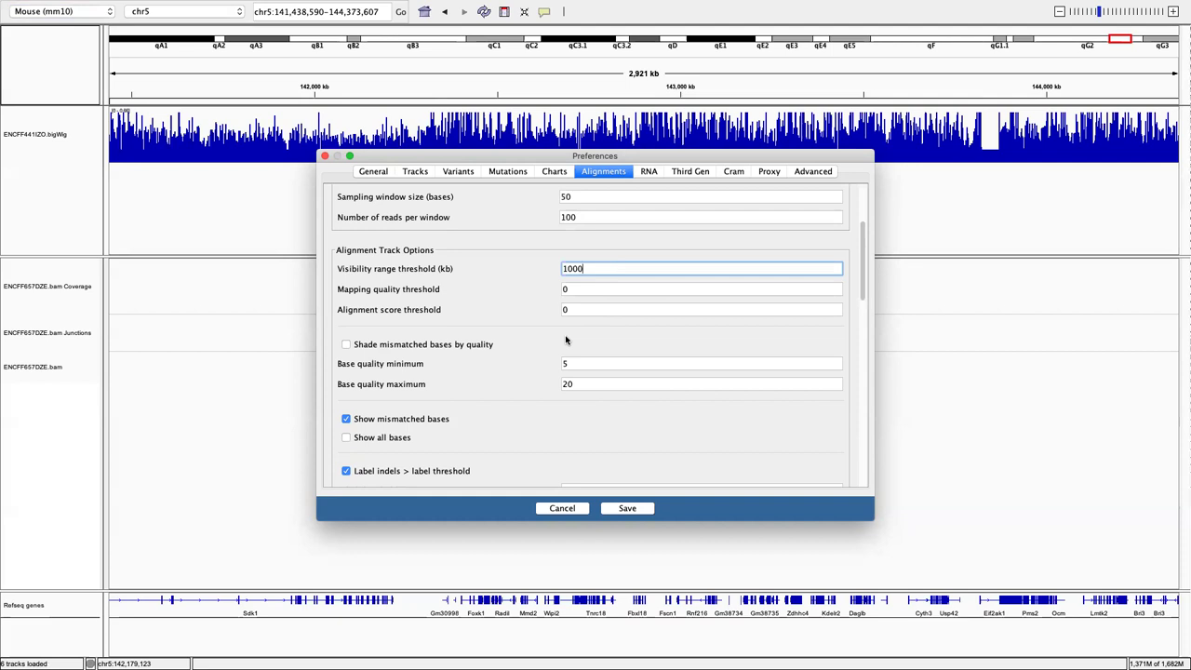
{"action": "left_click", "coordinate": [574, 508]}
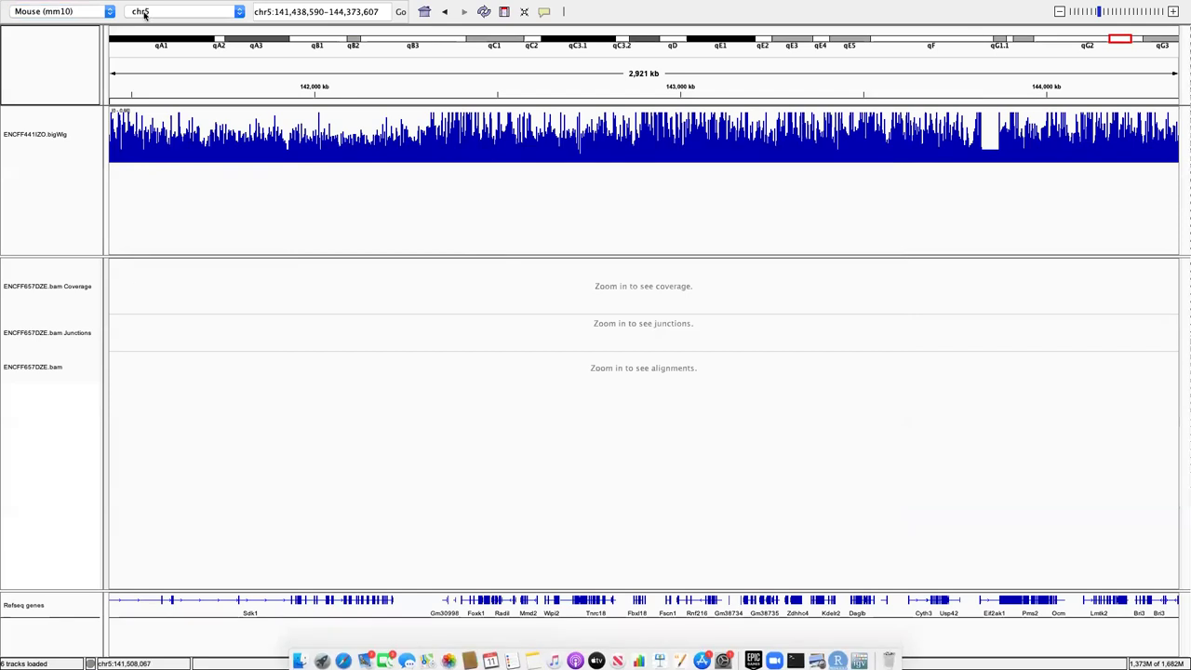
Load the peak file ENCFF942VZA.bed.gz from the Downloads folder as another track.
{"action": "left_click", "coordinate": [64, 179]}
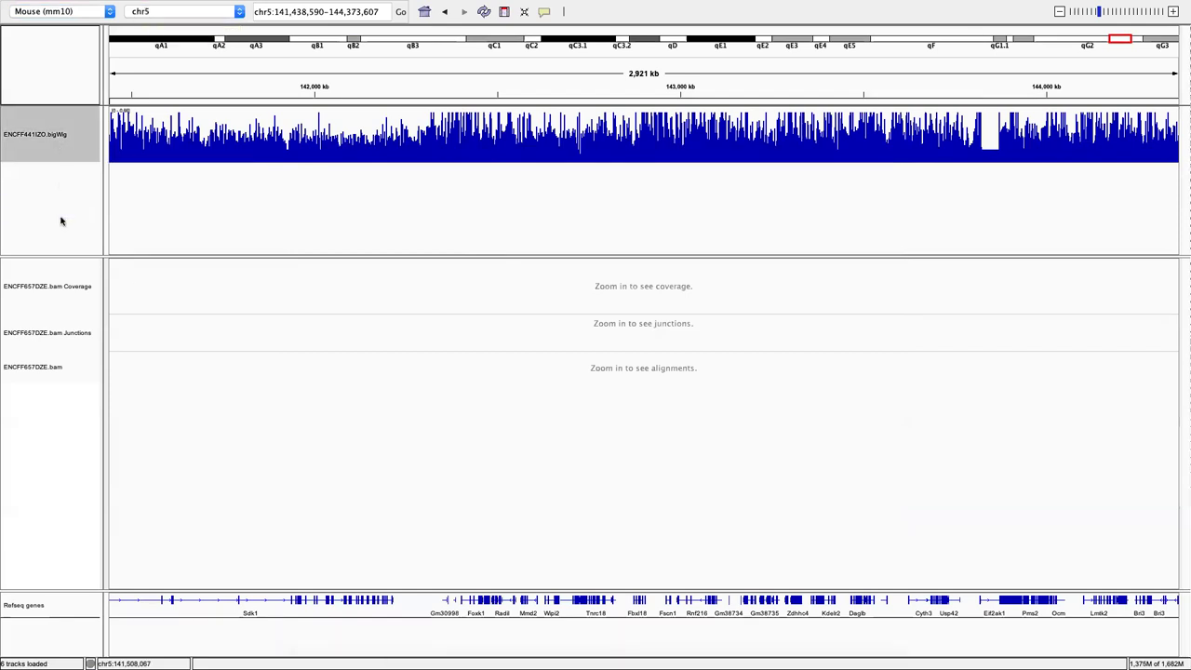
{"action": "left_click", "coordinate": [67, 7]}
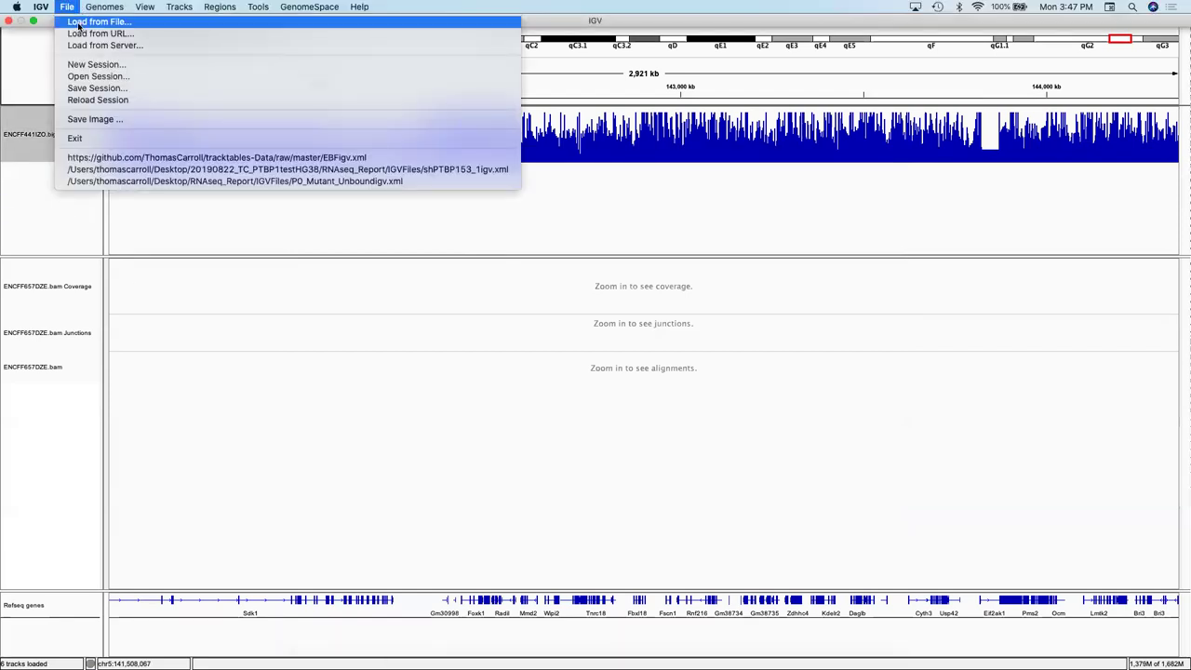
{"action": "left_click", "coordinate": [80, 26]}
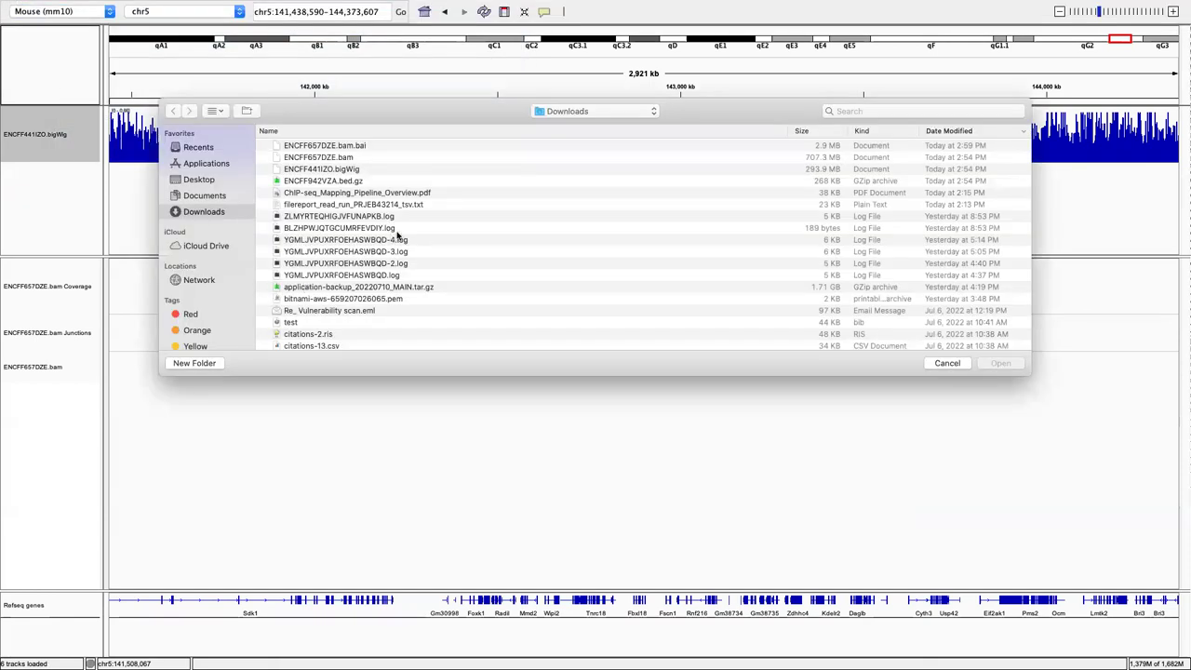
{"action": "left_click", "coordinate": [358, 182]}
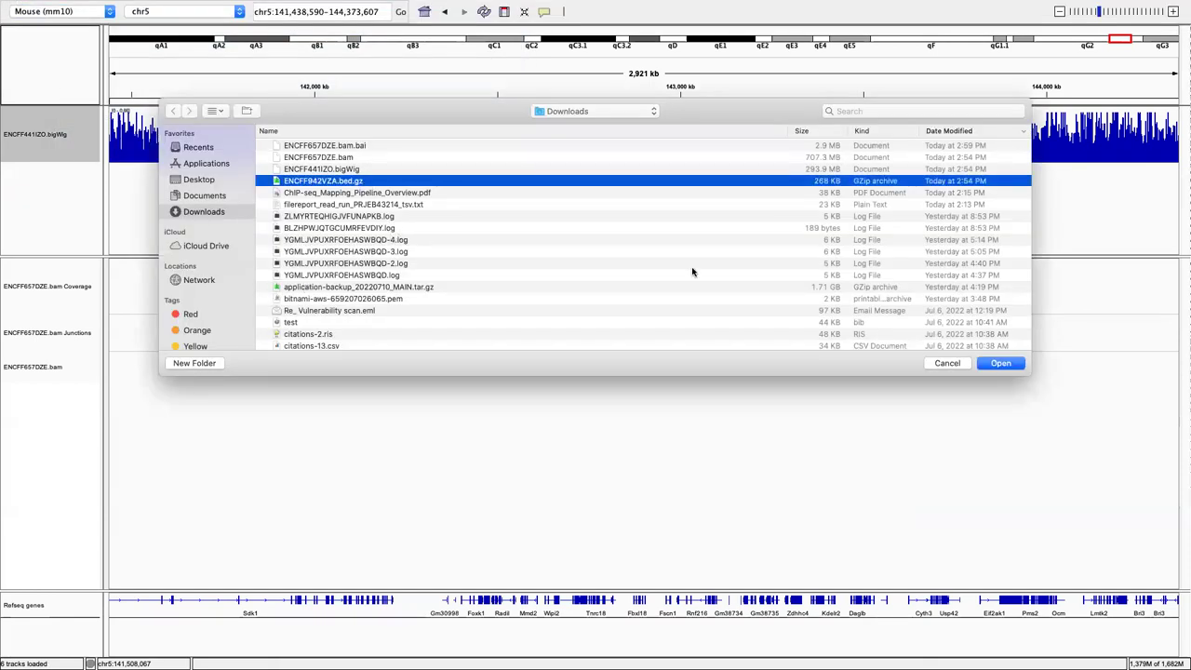
{"action": "left_click", "coordinate": [1012, 364]}
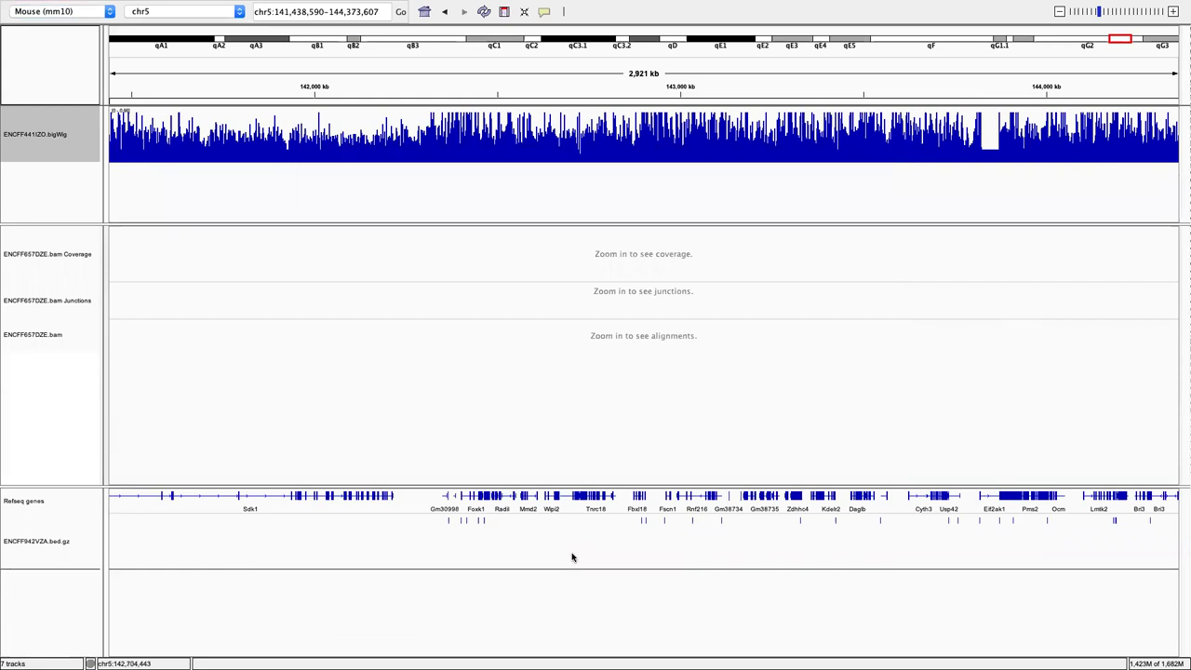
Zoom in on the peak beside Gm31068 on chromosome 5 to a window of about 54 kb.
{"action": "left_click_drag", "start_coordinate": [401, 73], "coordinate": [550, 88]}
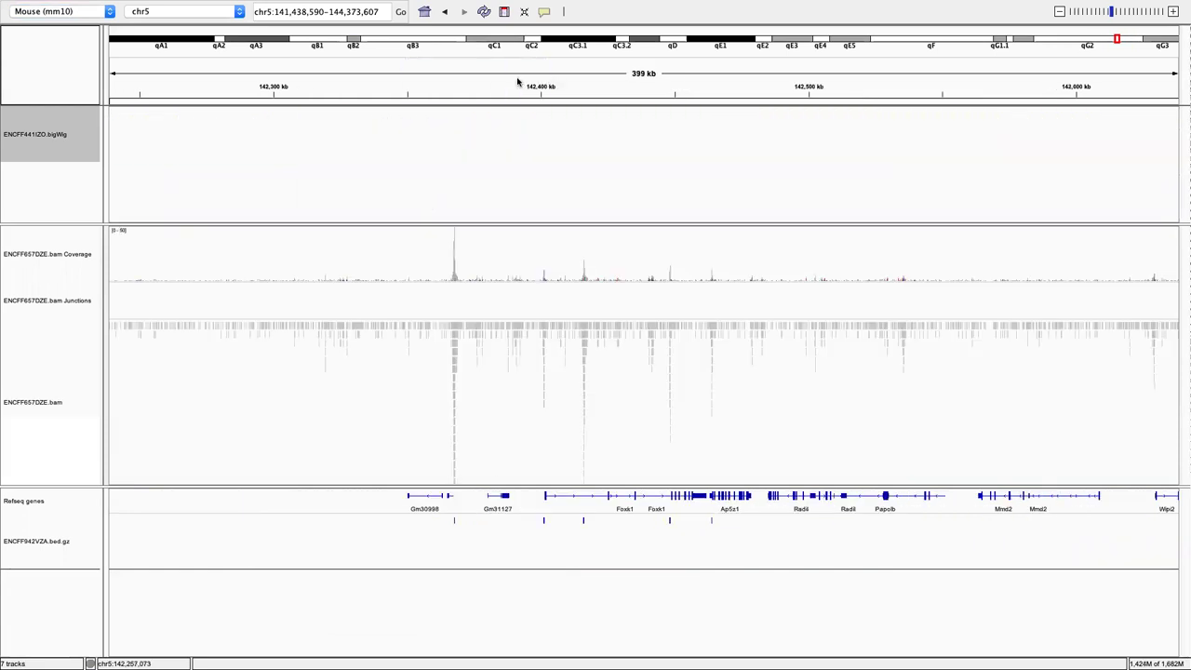
{"action": "left_click_drag", "start_coordinate": [393, 80], "coordinate": [541, 89]}
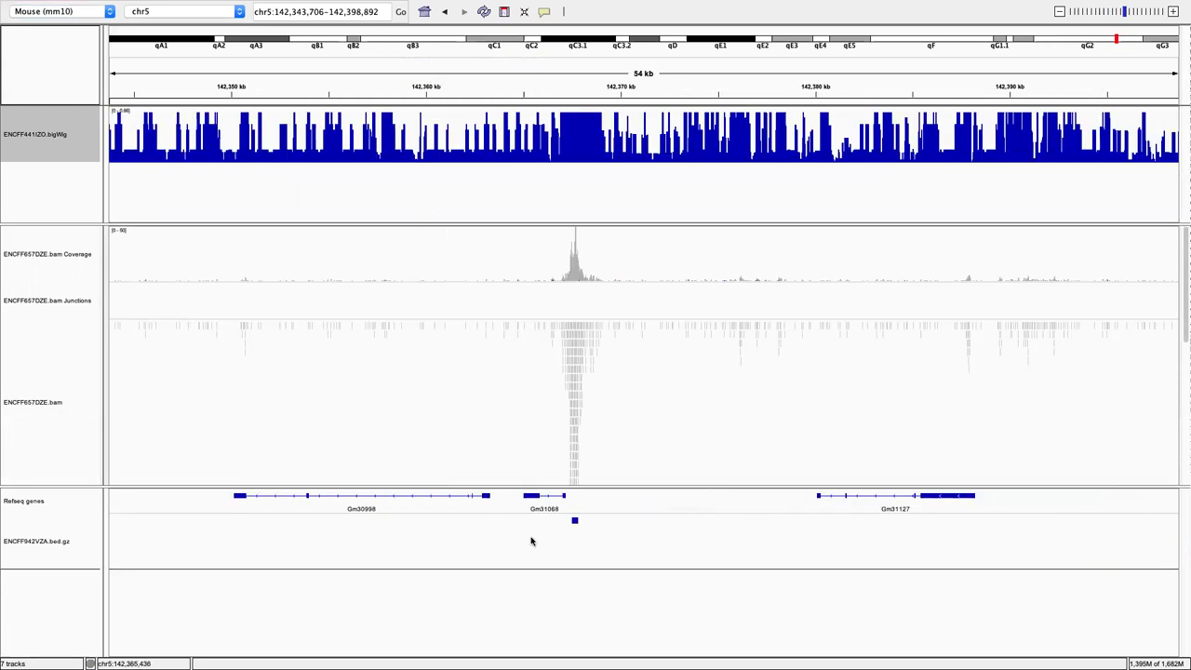
{"action": "mouse_move", "coordinate": [487, 147]}
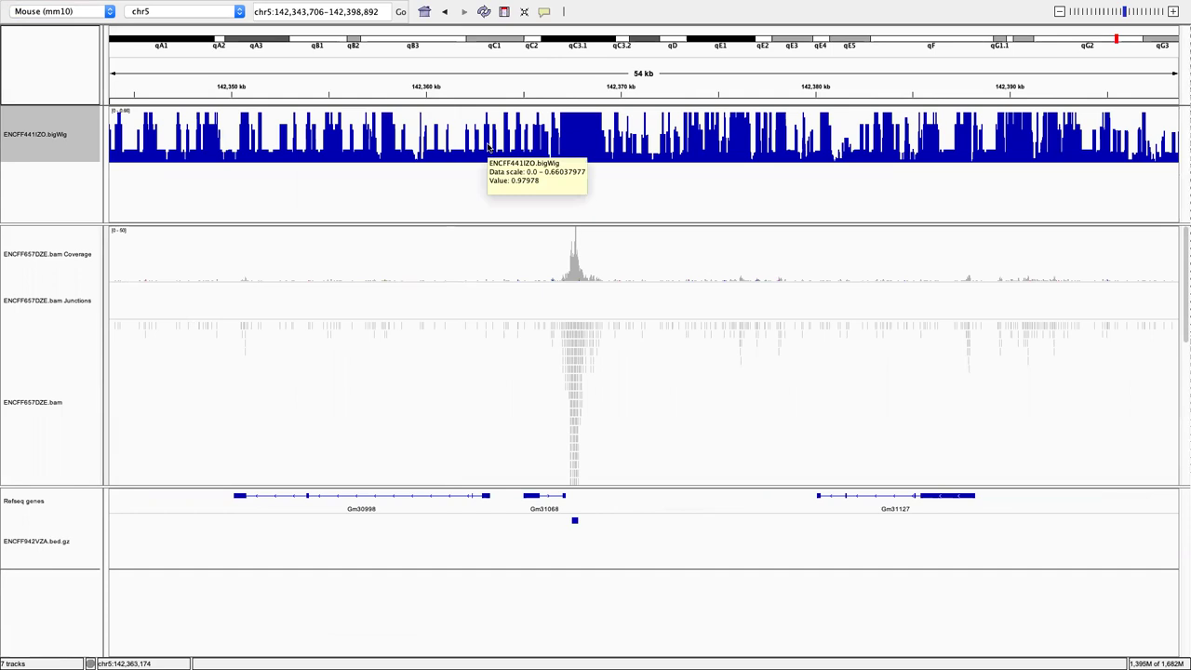
Set the maximum of the ENCFF441IZO.bigWig track's data range to 10.
{"action": "right_click", "coordinate": [48, 129]}
{"action": "left_click", "coordinate": [455, 241]}
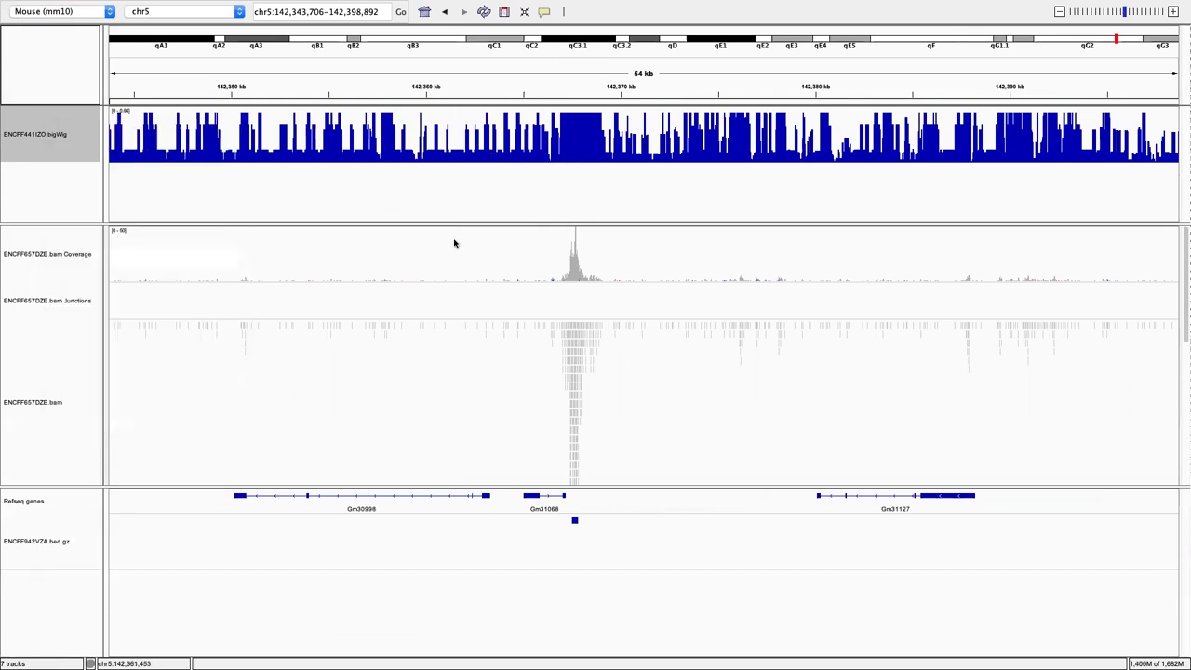
{"action": "mouse_move", "coordinate": [572, 257]}
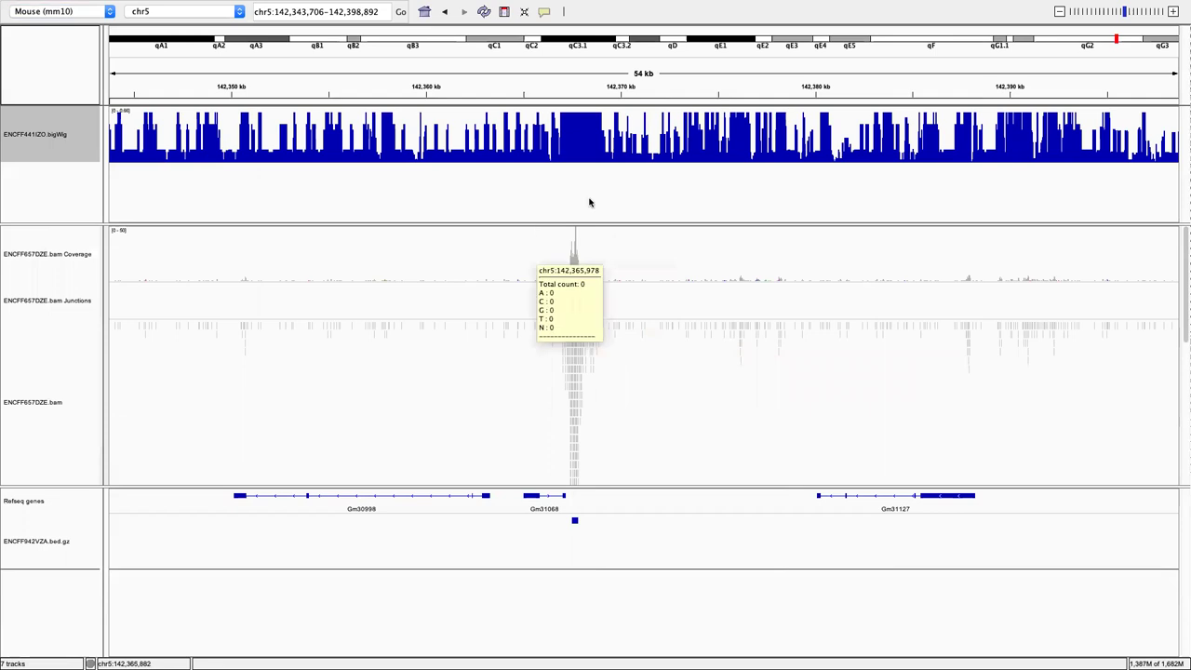
{"action": "mouse_move", "coordinate": [610, 234]}
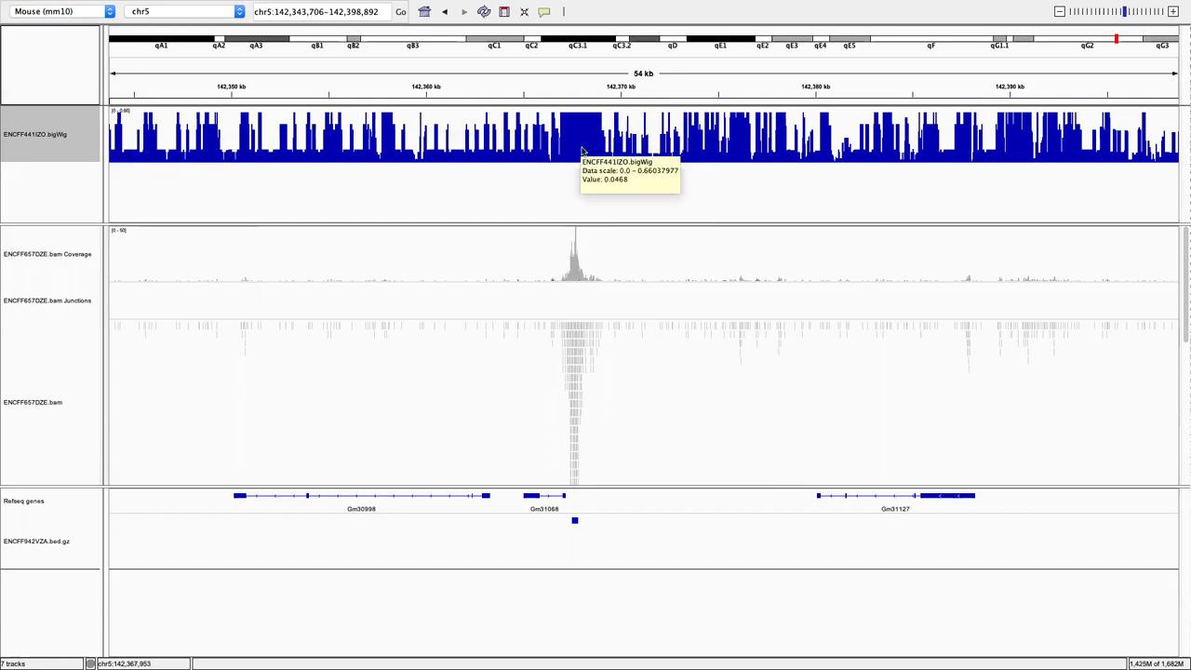
{"action": "right_click", "coordinate": [83, 126]}
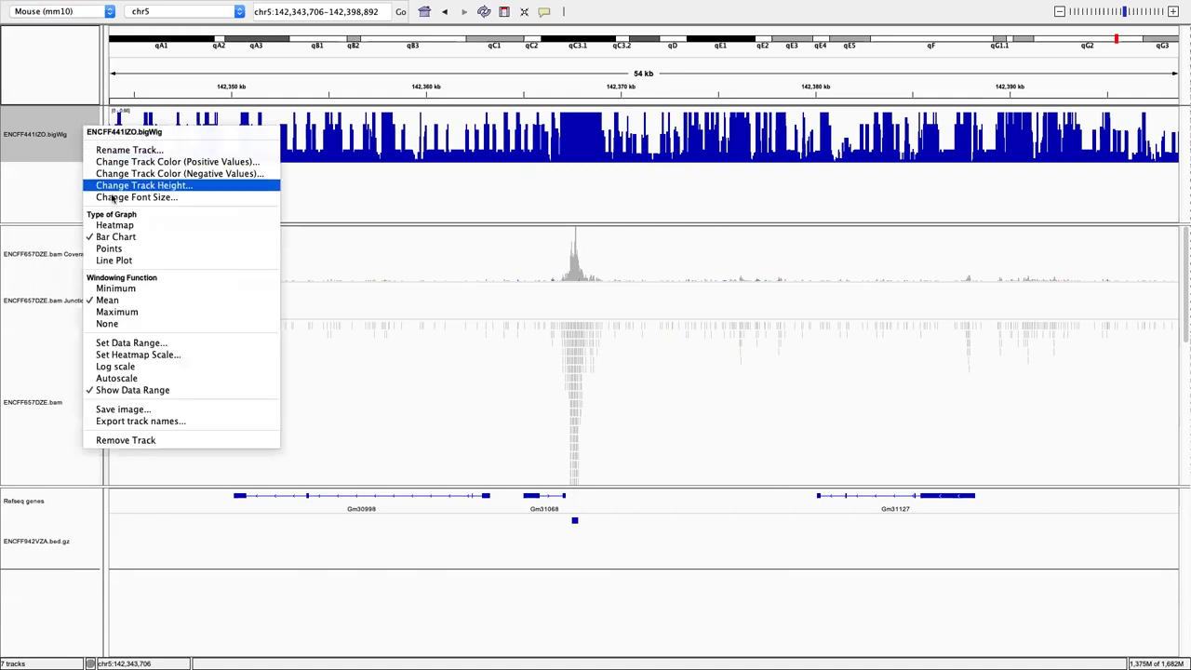
{"action": "left_click", "coordinate": [138, 343]}
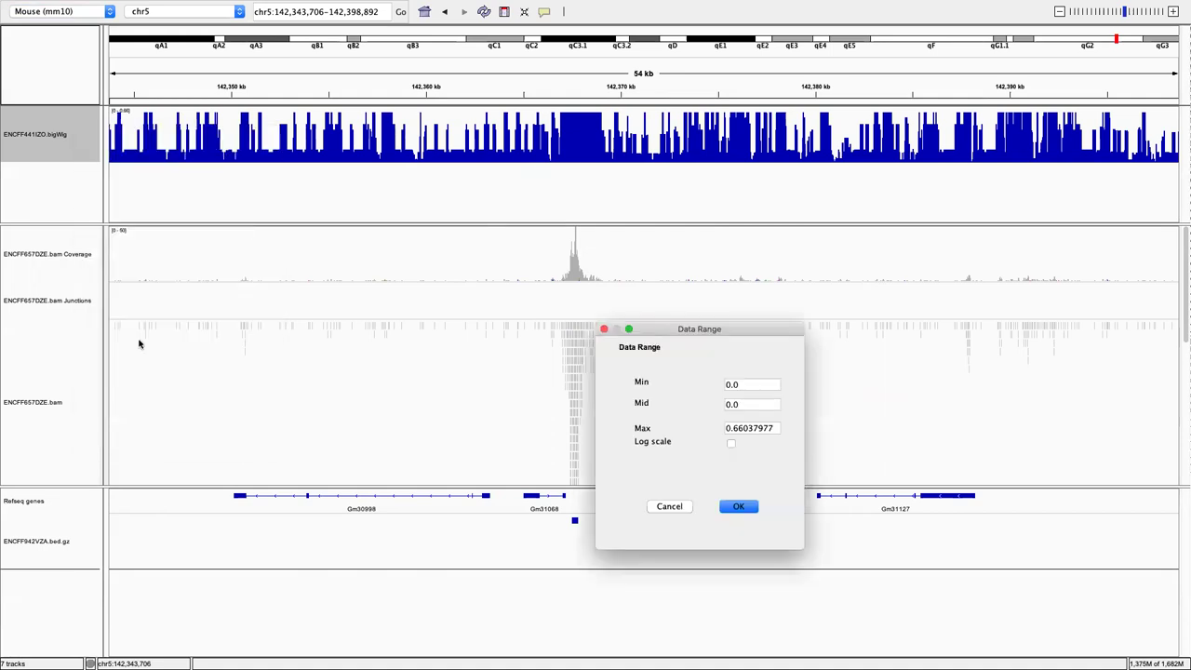
{"action": "left_click", "coordinate": [749, 421]}
{"action": "type", "text": "10"}
{"action": "key", "text": "Return"}
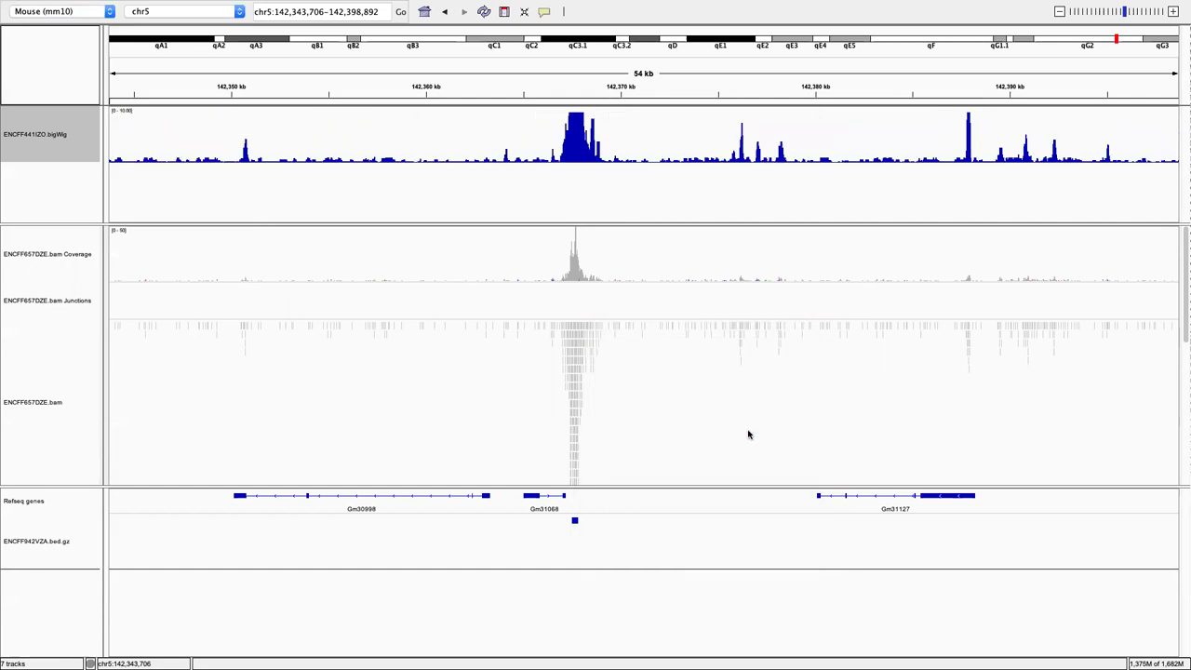
Zoom in on the peak beside Gm31068 to about 5,614 bp and compare its bigWig signal, read coverage and BED interval.
{"action": "mouse_move", "coordinate": [571, 156]}
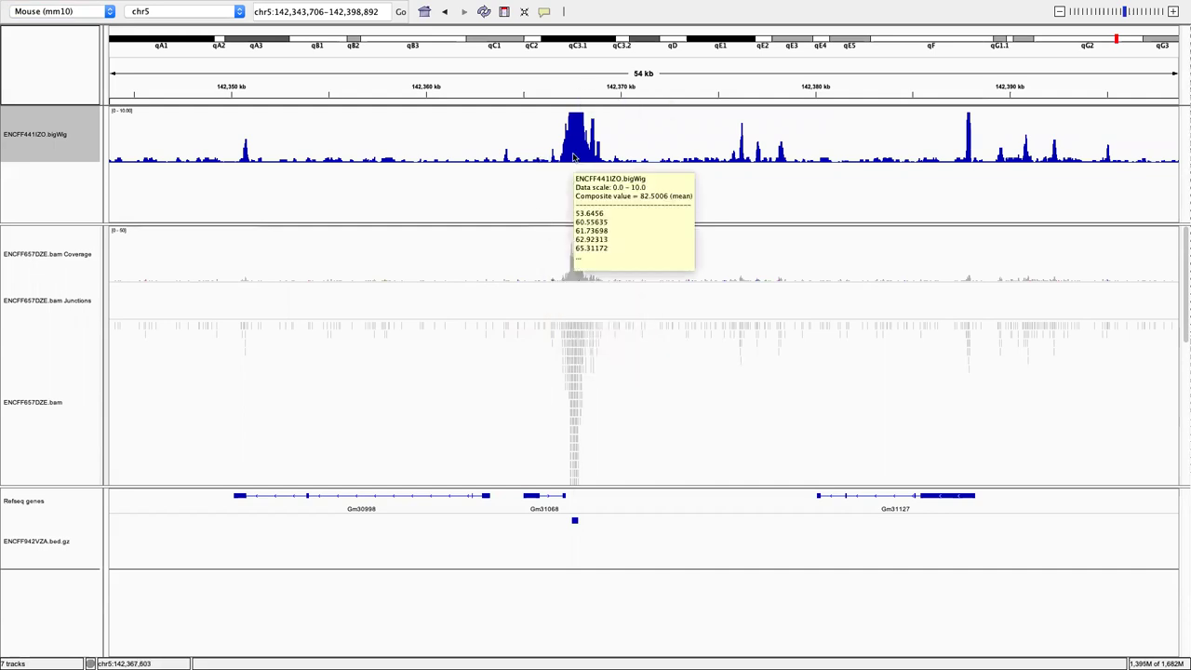
{"action": "mouse_move", "coordinate": [563, 125]}
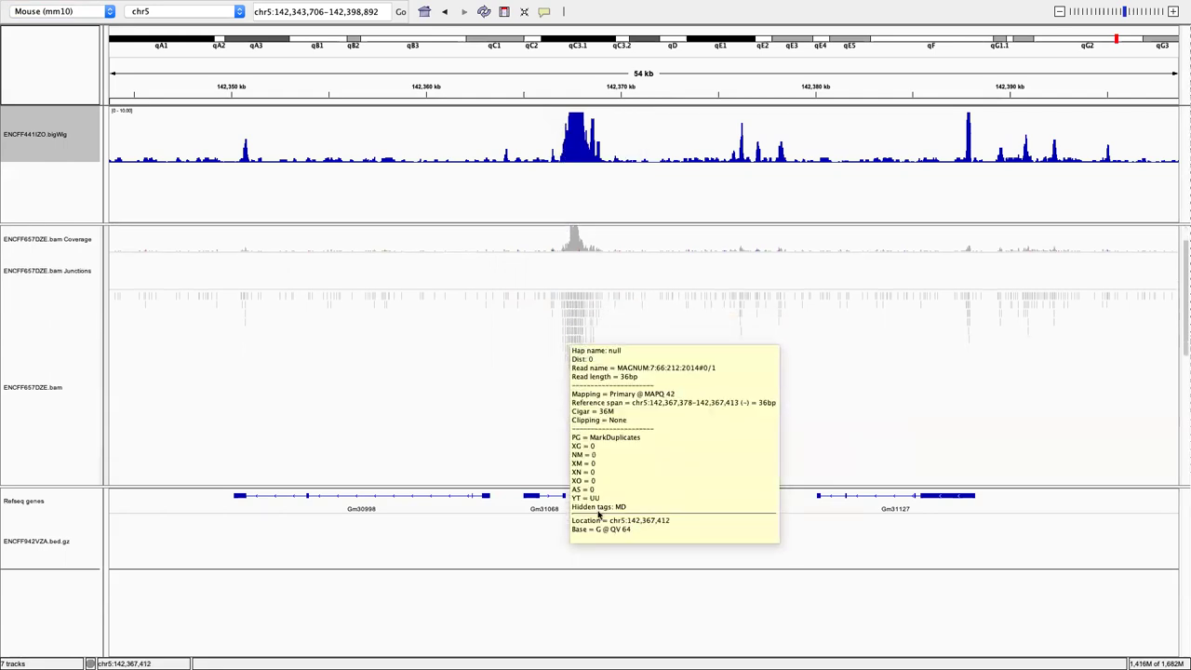
{"action": "left_click_drag", "start_coordinate": [535, 79], "coordinate": [645, 79]}
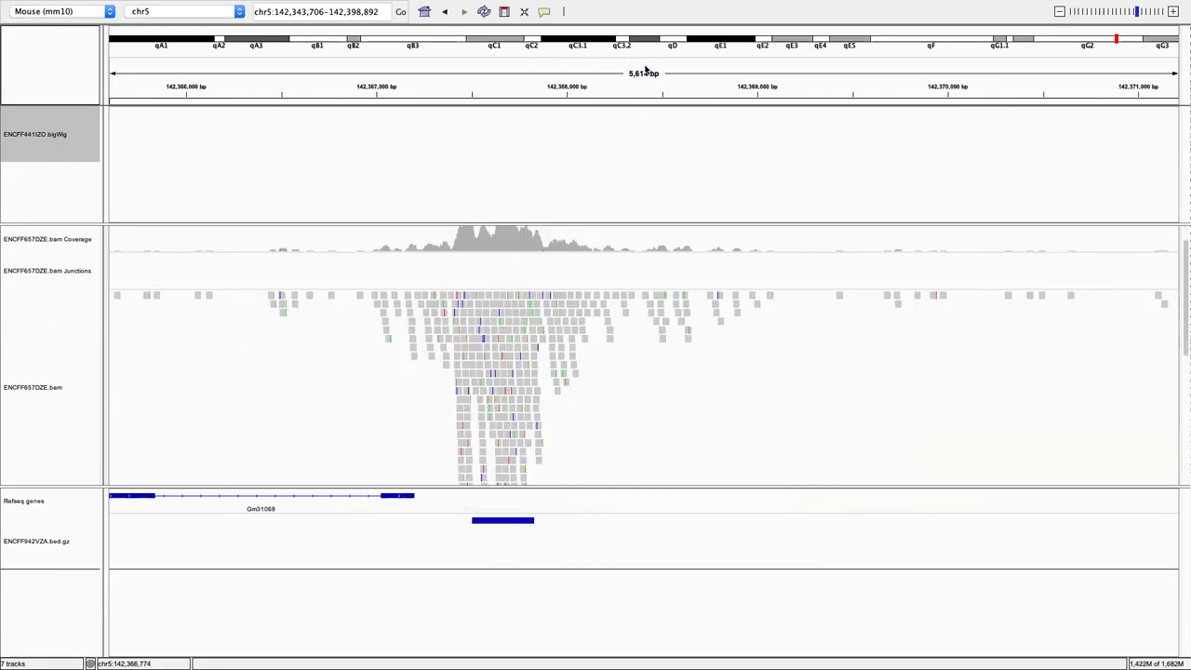
{"action": "mouse_move", "coordinate": [503, 526]}
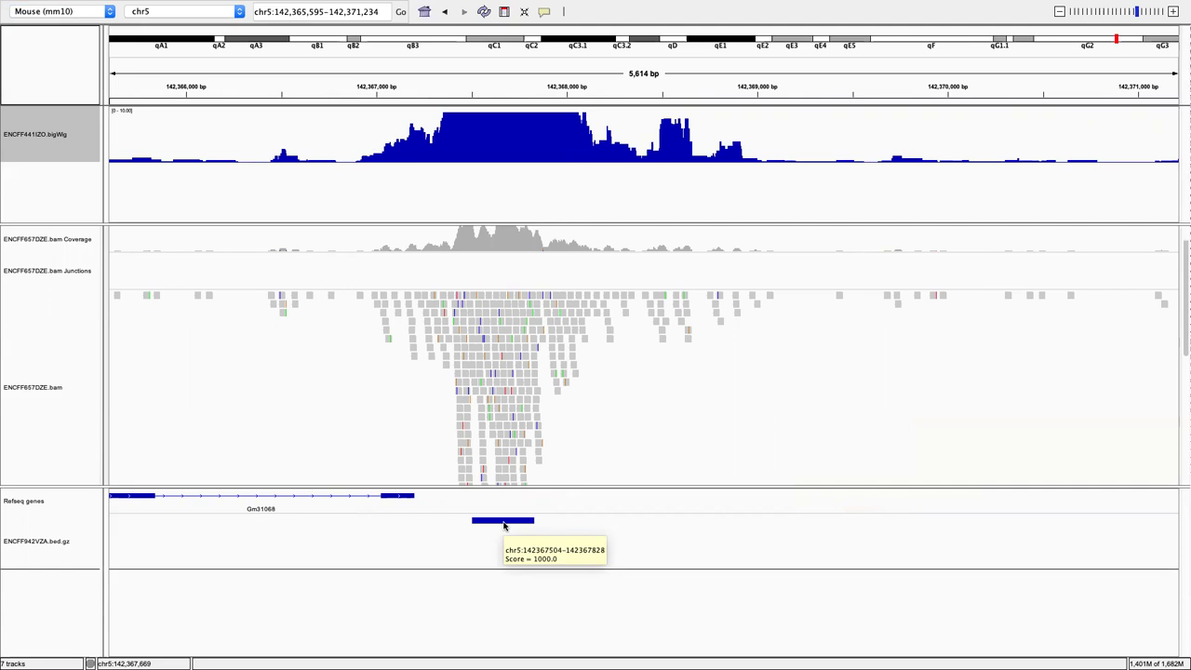
{"action": "mouse_move", "coordinate": [510, 251]}
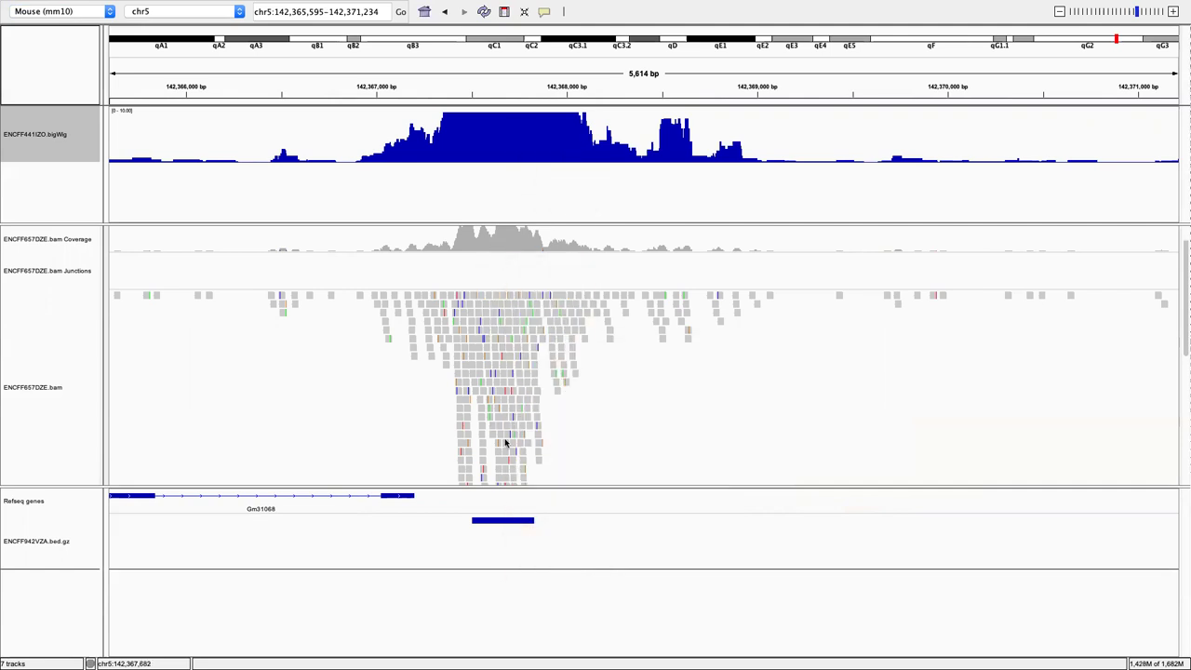
{"action": "scroll", "coordinate": [505, 446], "scroll_direction": "down", "scroll_amount": 2}
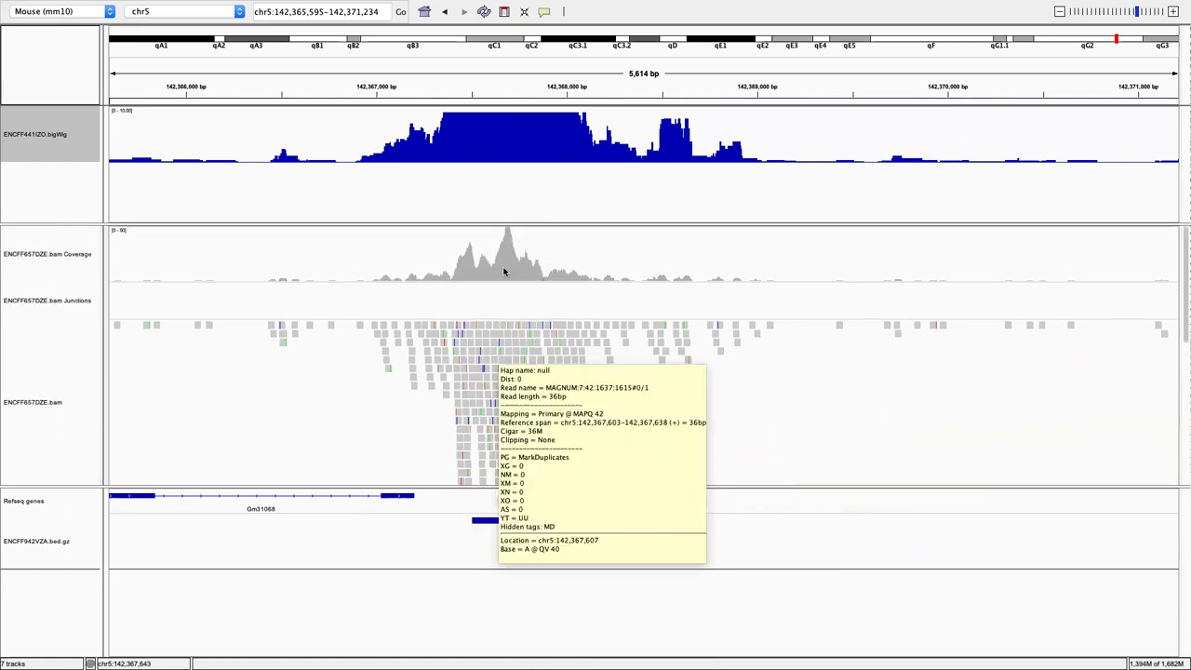
{"action": "mouse_move", "coordinate": [503, 270]}
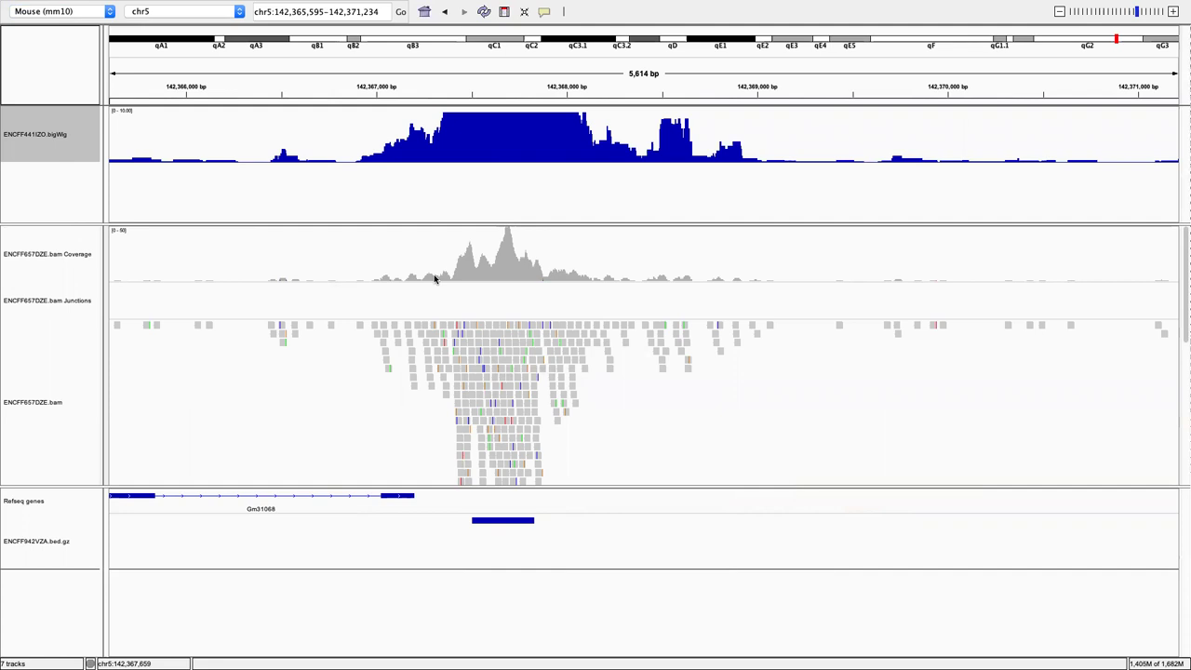
{"action": "mouse_move", "coordinate": [476, 149]}
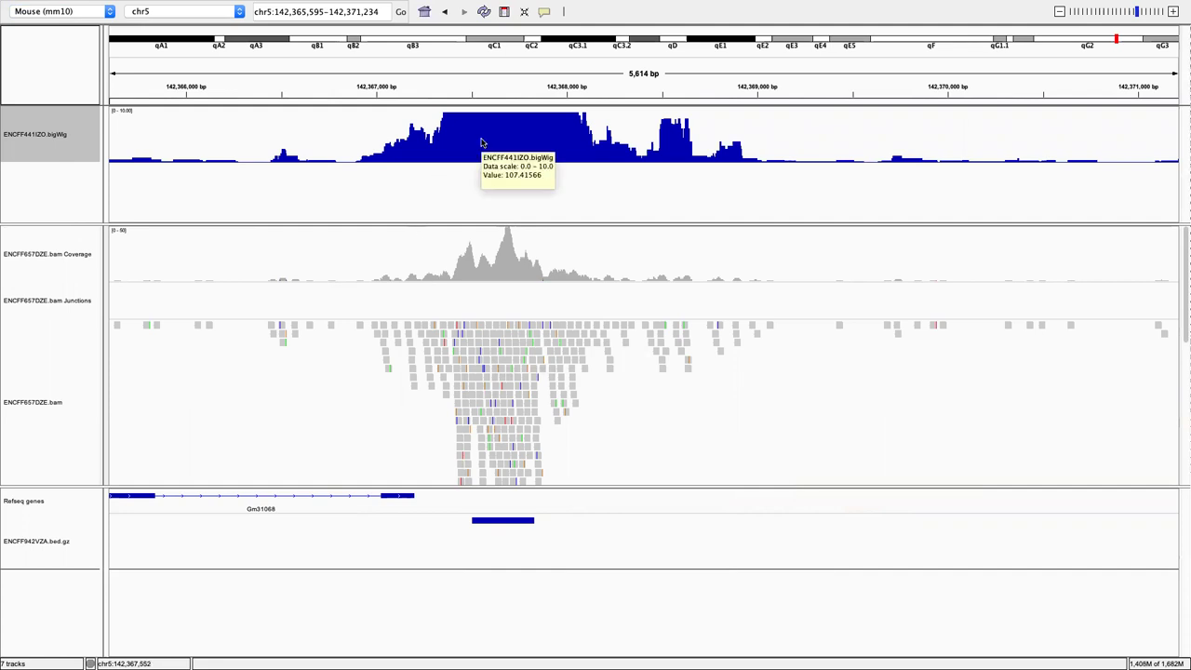
Hide the ENCFF441IZO.bigWig track's data range label and autoscale the track, then compare its signal with the BED interval.
{"action": "right_click", "coordinate": [62, 146]}
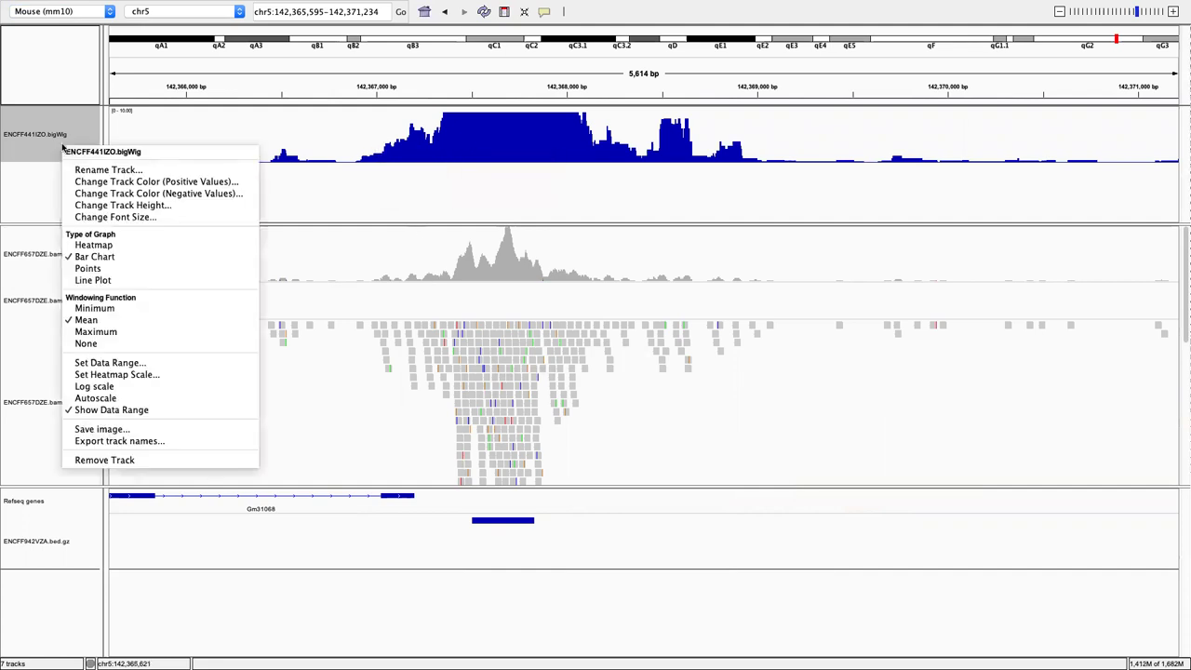
{"action": "left_click", "coordinate": [112, 409]}
{"action": "right_click", "coordinate": [79, 142]}
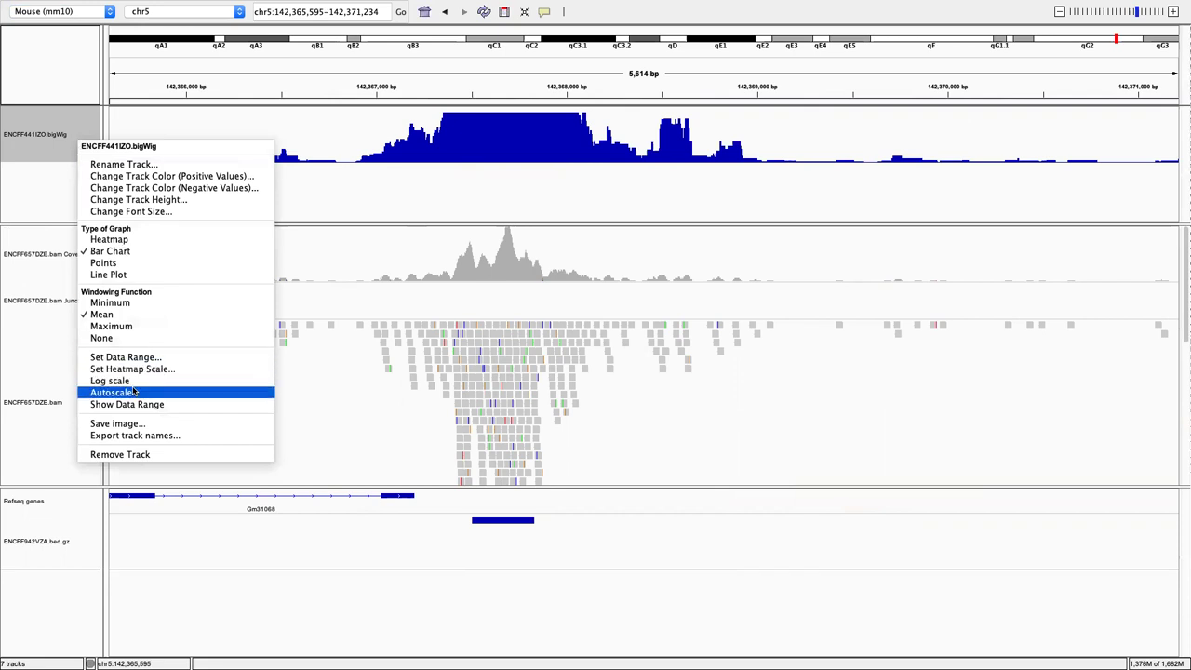
{"action": "left_click", "coordinate": [133, 392]}
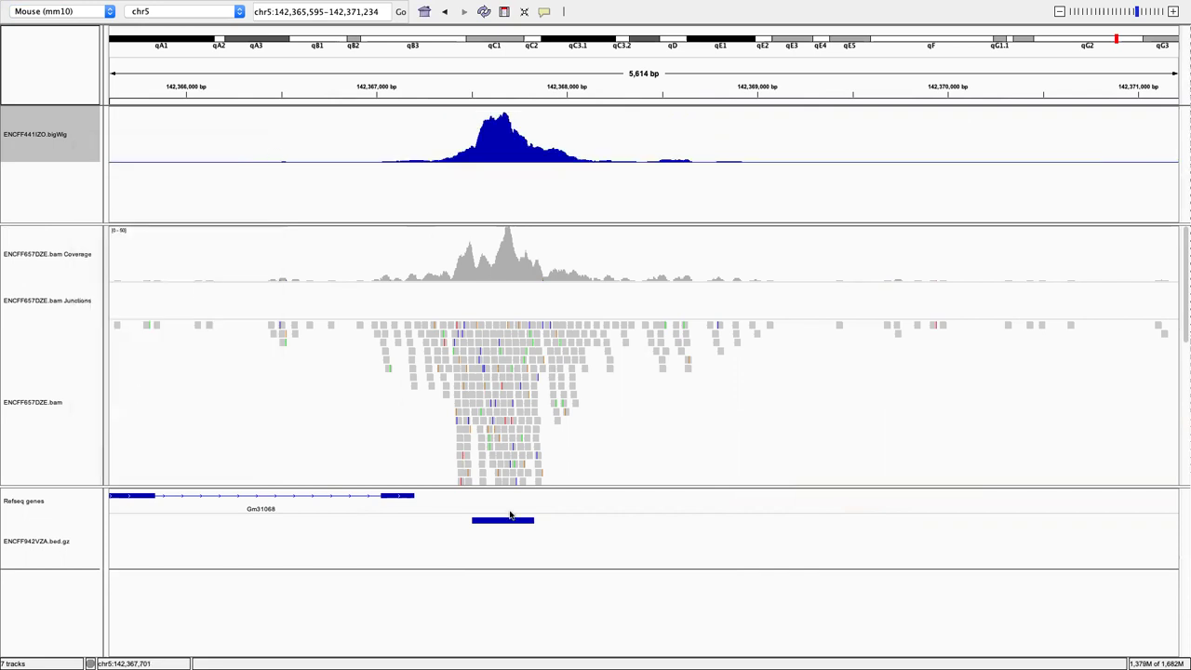
{"action": "mouse_move", "coordinate": [510, 519]}
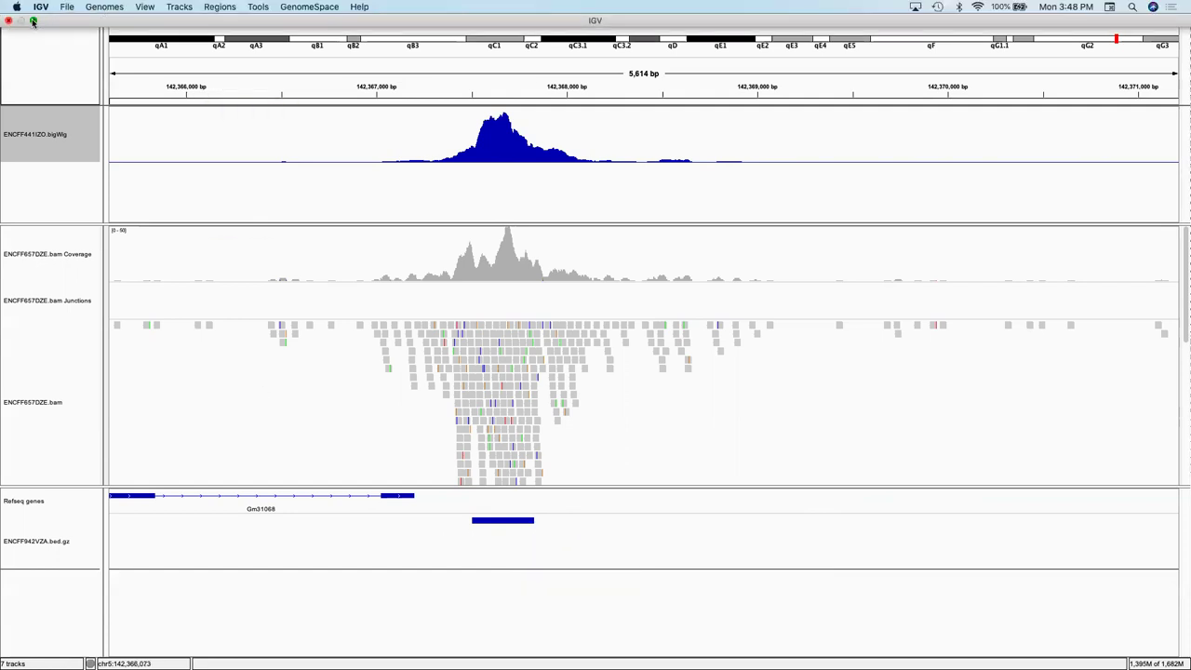
Switch to Safari and advance the full-screen slide deck to the display preferences slide on alignments.
{"action": "left_click", "coordinate": [34, 22]}
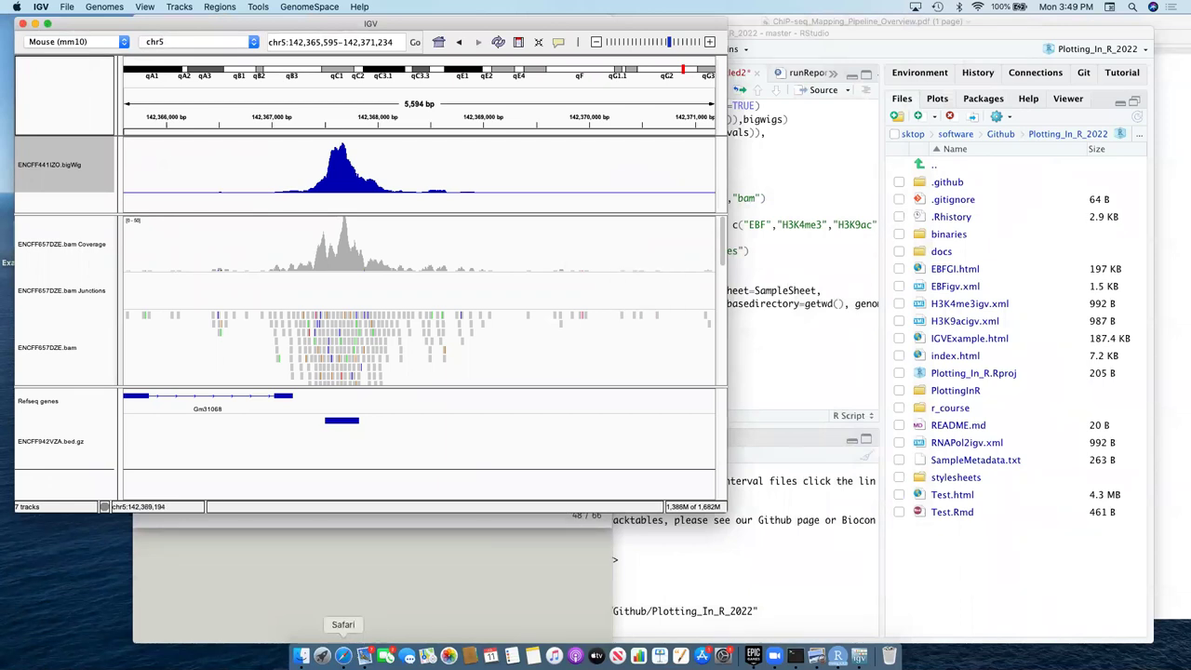
{"action": "left_click", "coordinate": [343, 654]}
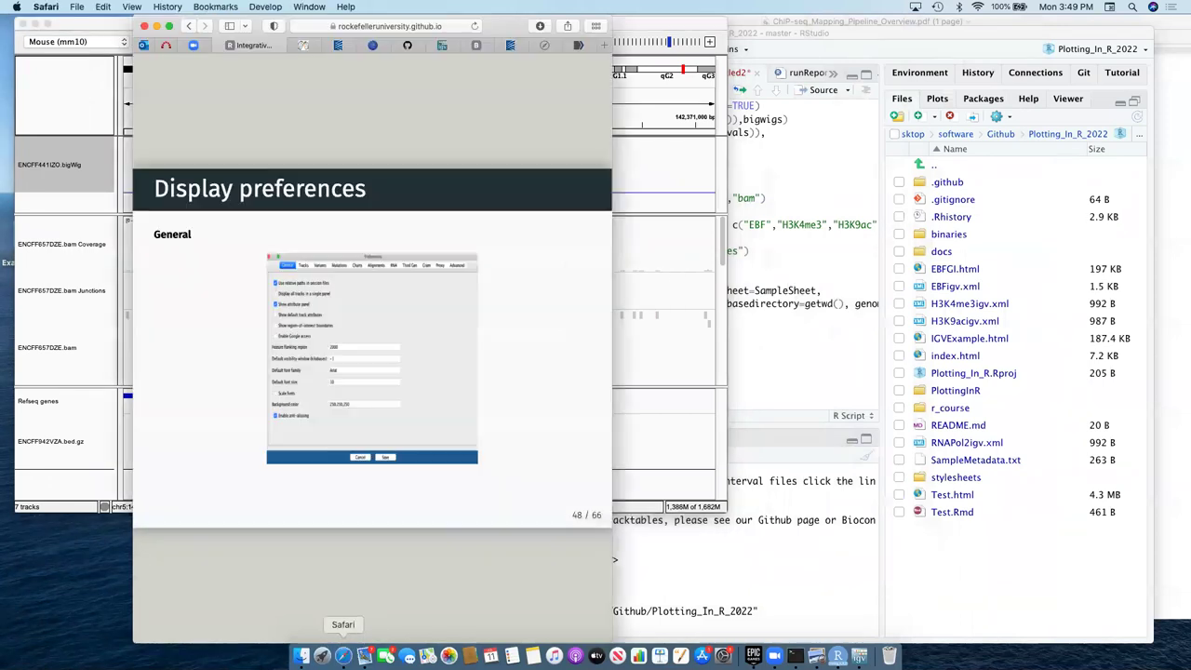
{"action": "left_click", "coordinate": [168, 27]}
{"action": "key", "text": "Right"}
{"action": "key", "text": "Right"}
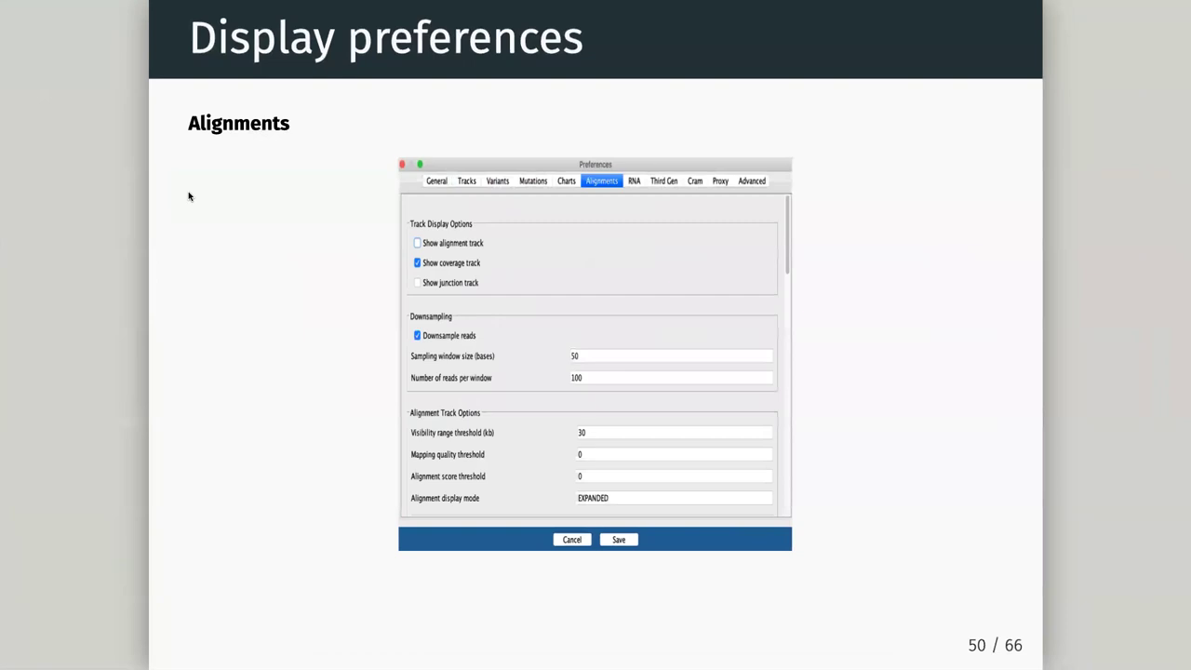
Review the track display option slides on track colour, graph type and data scaling.
{"action": "key", "text": "Right"}
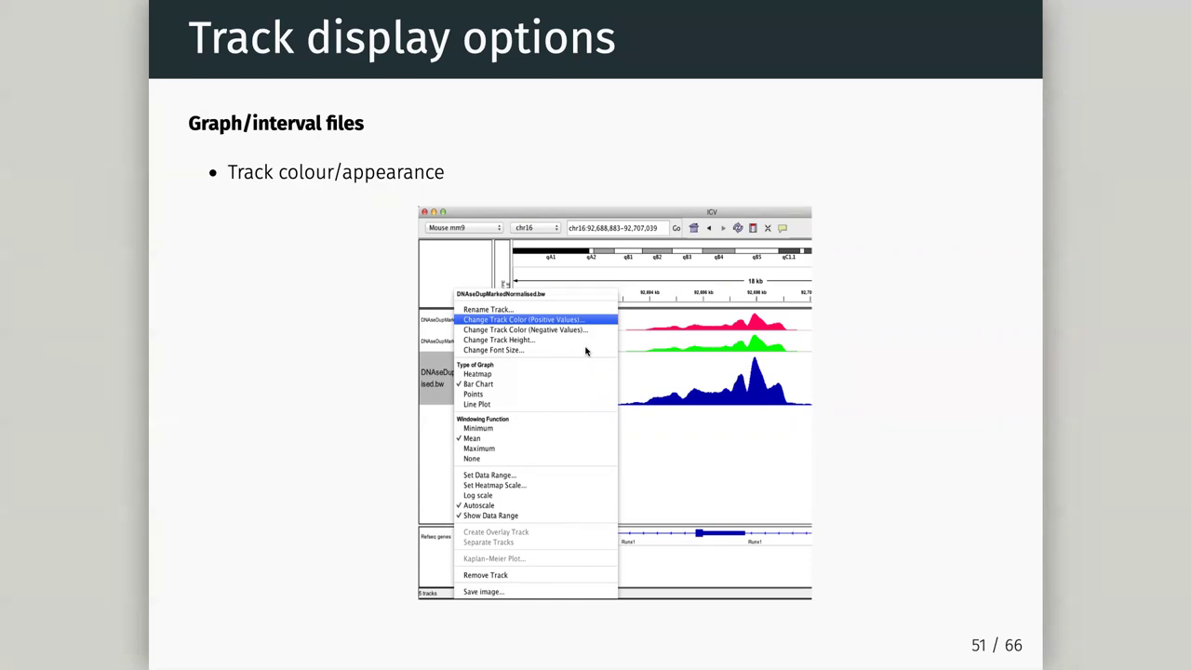
{"action": "key", "text": "Right"}
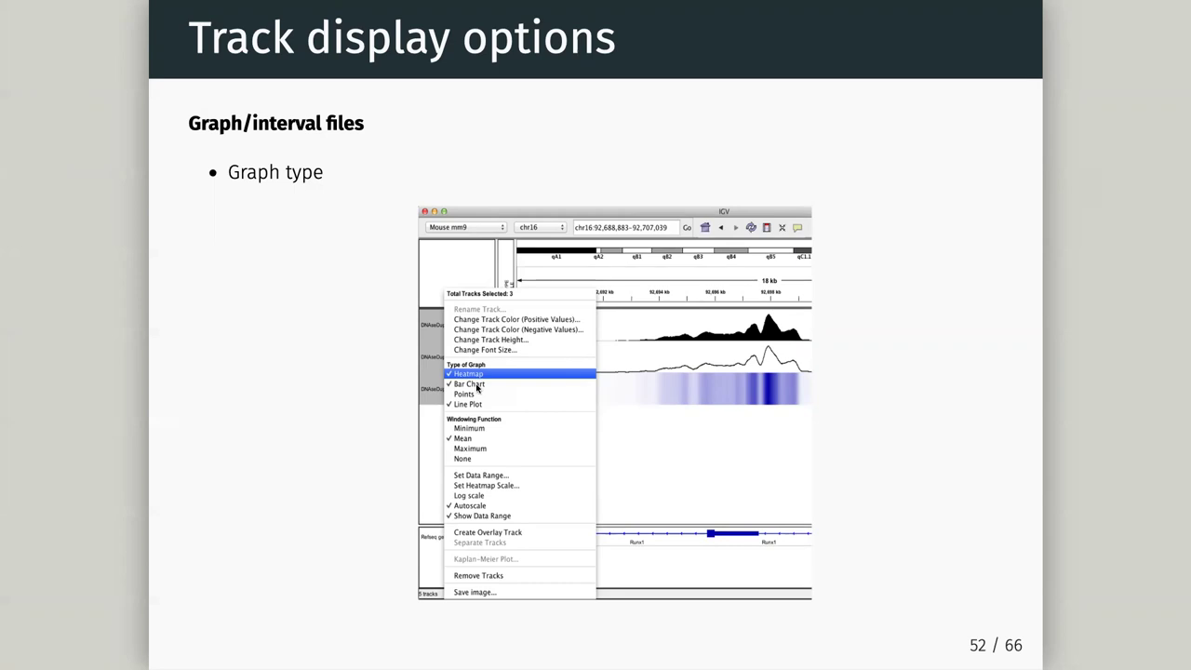
{"action": "key", "text": "Left"}
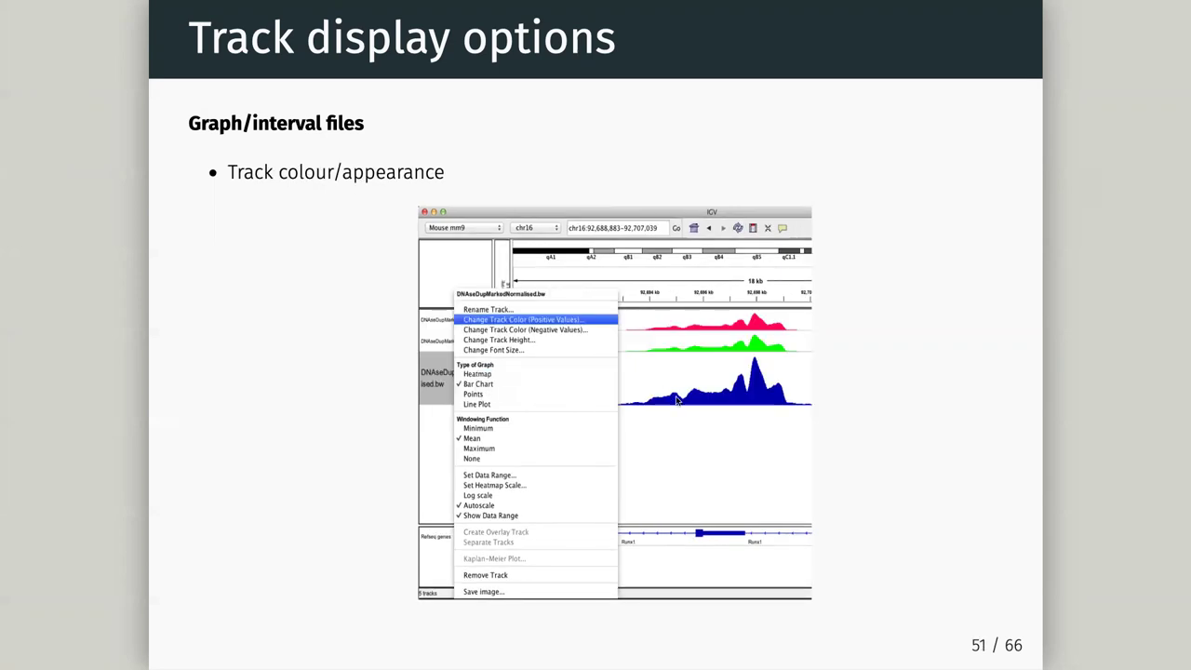
{"action": "key", "text": "Right"}
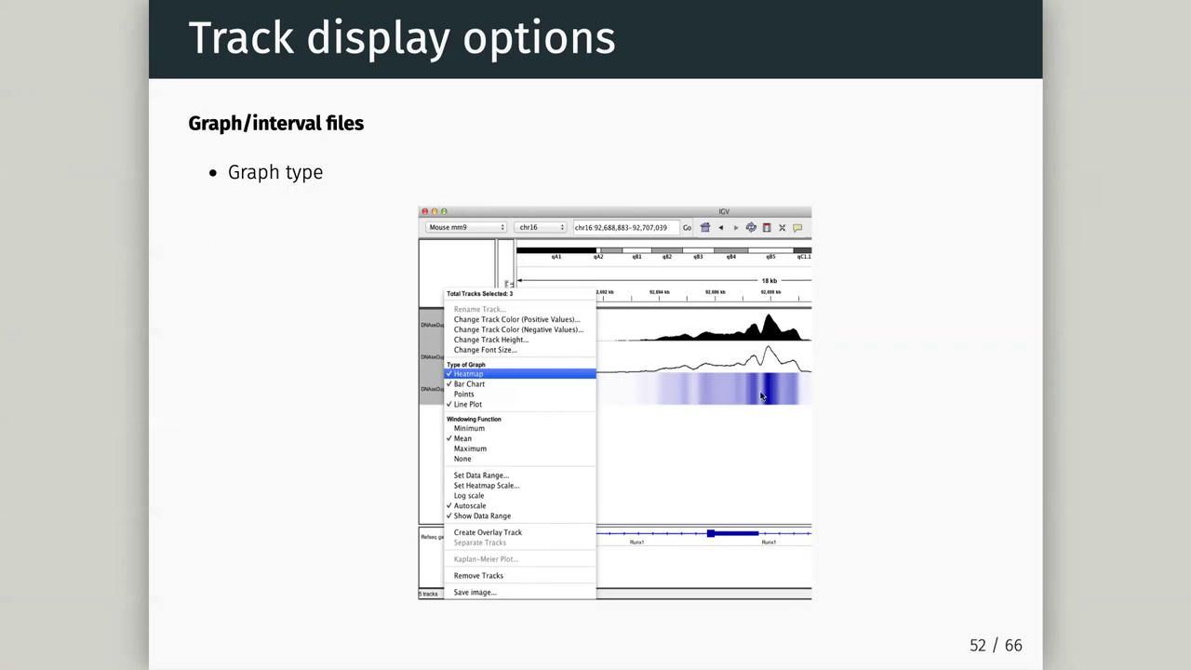
{"action": "key", "text": "Right"}
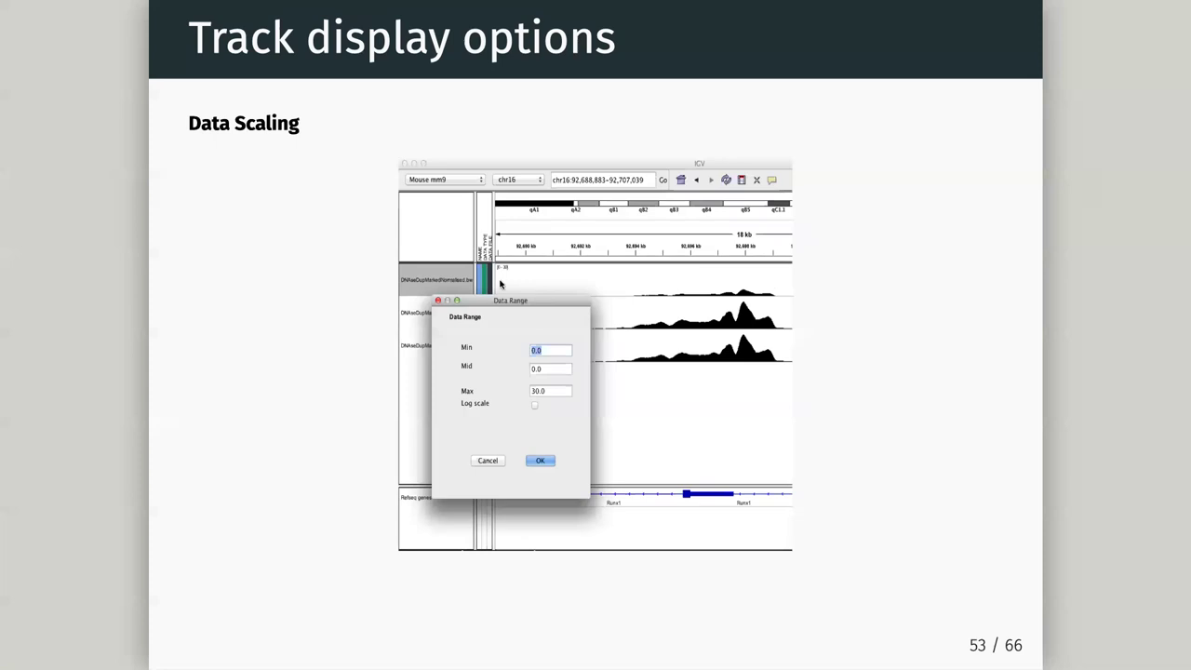
Return to IGV and set the maximum of the ENCFF441IZO.bigWig track's data range to 300.
{"action": "mouse_move", "coordinate": [316, 7]}
{"action": "left_click", "coordinate": [37, 25]}
{"action": "left_click", "coordinate": [97, 182]}
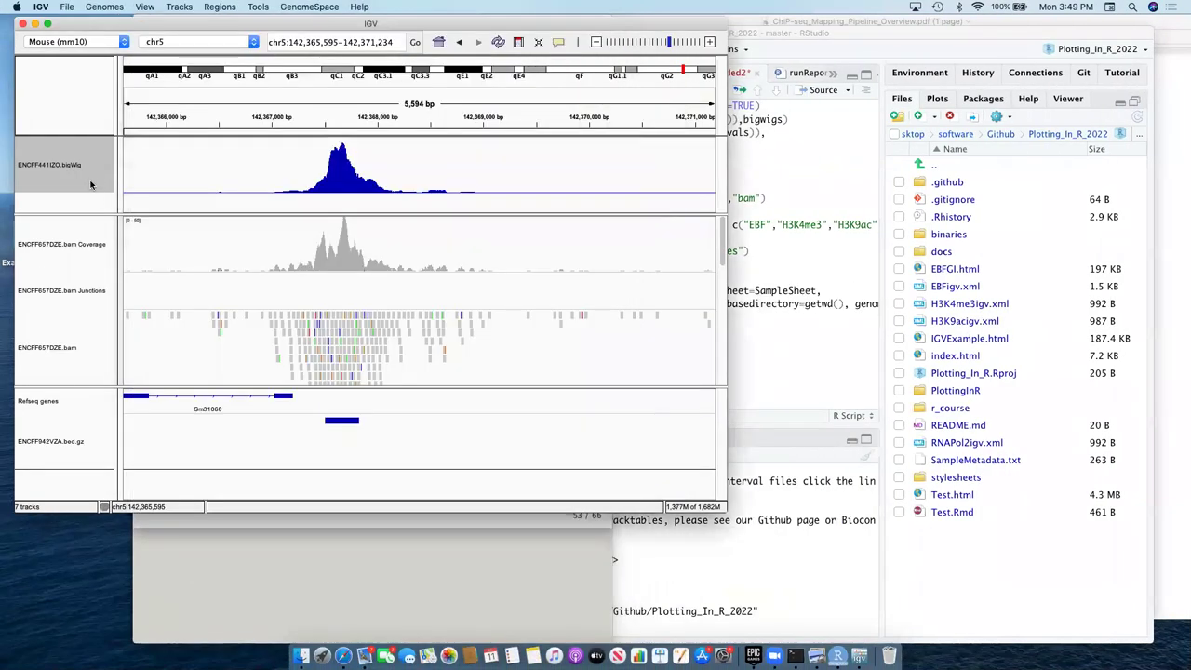
{"action": "right_click", "coordinate": [97, 181]}
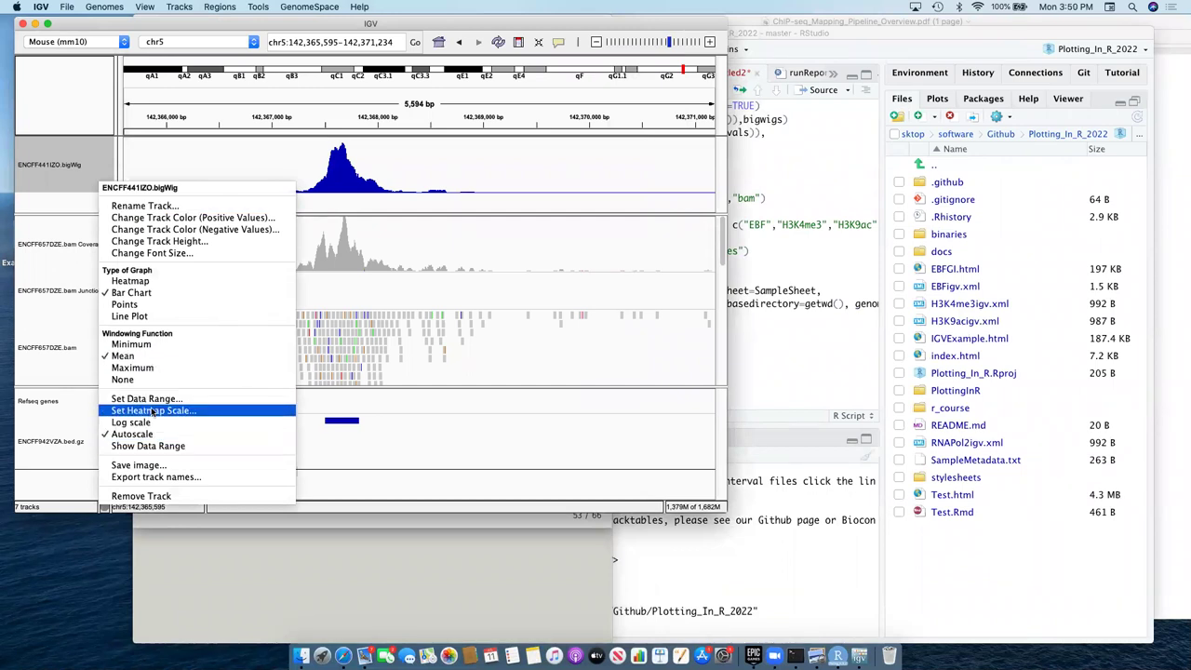
{"action": "left_click", "coordinate": [146, 398]}
{"action": "left_click", "coordinate": [521, 357]}
{"action": "double_click", "coordinate": [521, 358]}
{"action": "type", "text": "30"}
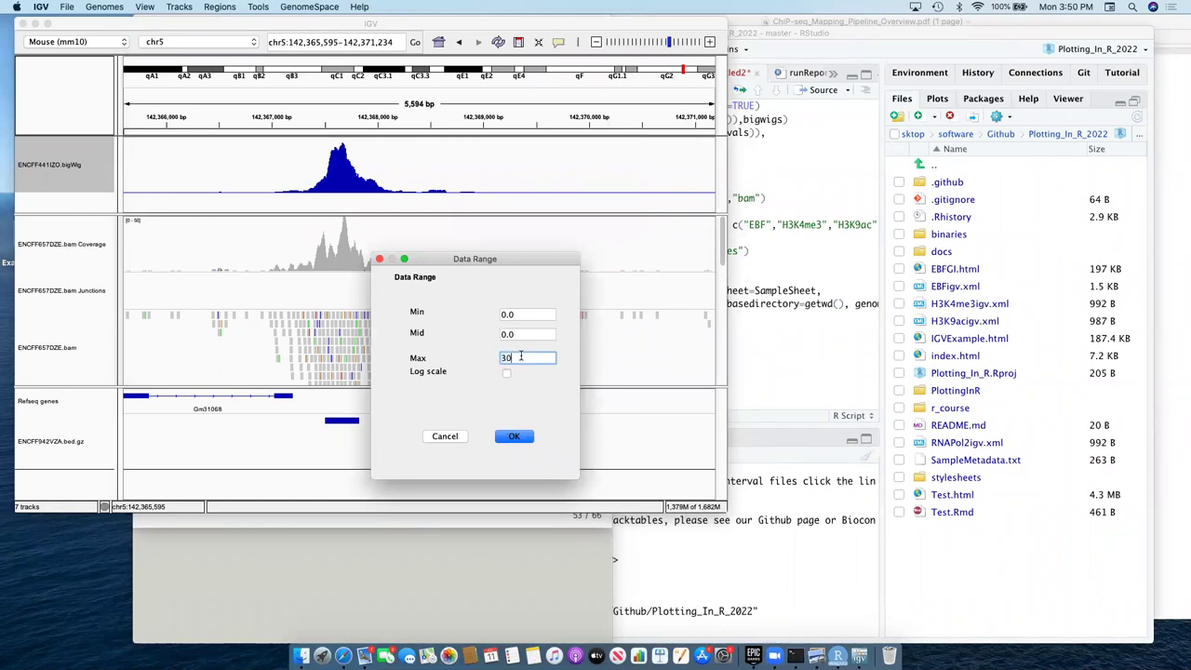
{"action": "type", "text": "00"}
{"action": "key", "text": "Return"}
Widen the view to about 25 kb and move along chromosome 5 to compare the bigWig signal beside Foxk1 with the read coverage.
{"action": "left_click", "coordinate": [596, 42]}
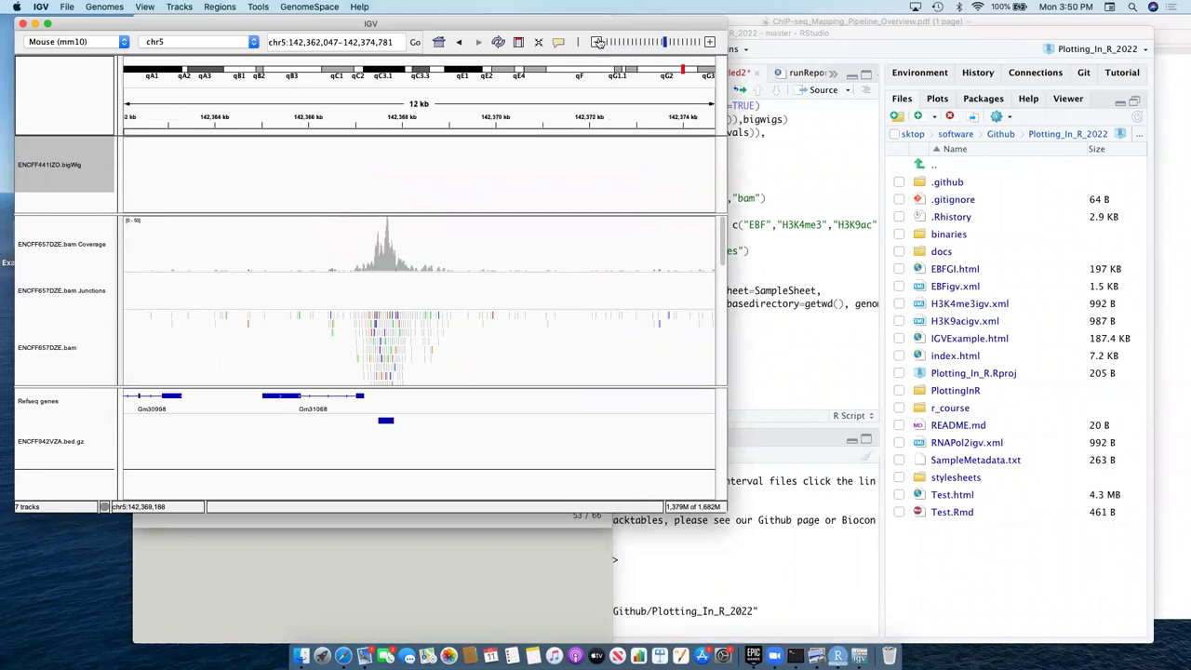
{"action": "left_click", "coordinate": [596, 42]}
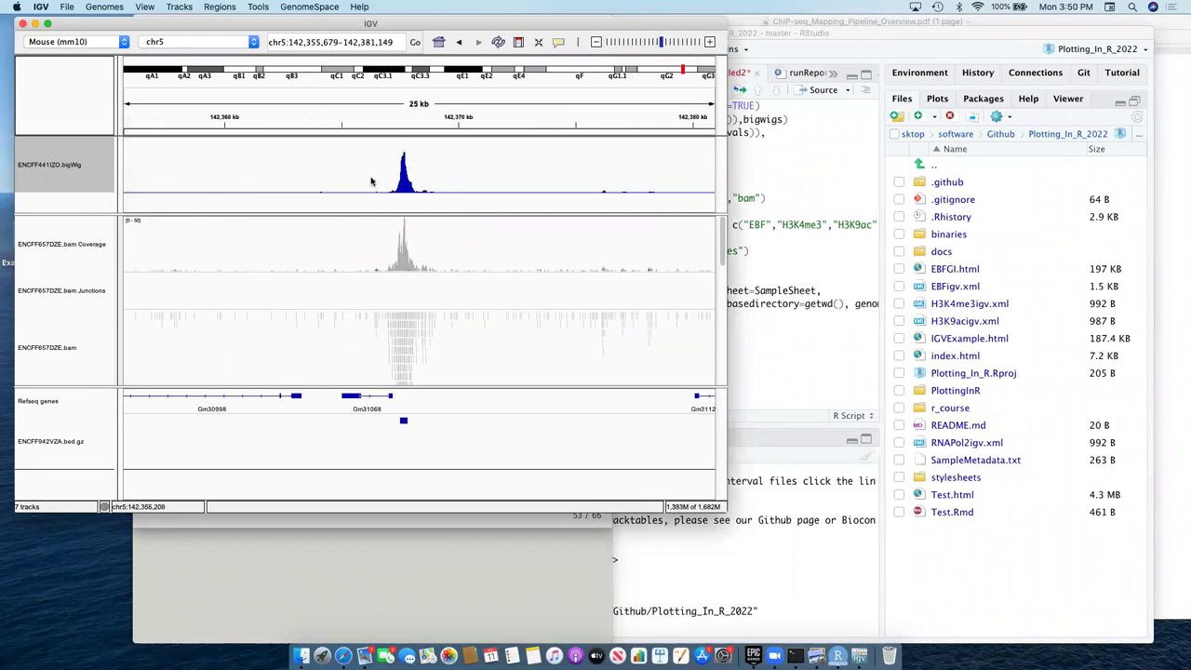
{"action": "scroll", "coordinate": [510, 190], "scroll_direction": "right", "scroll_amount": 5}
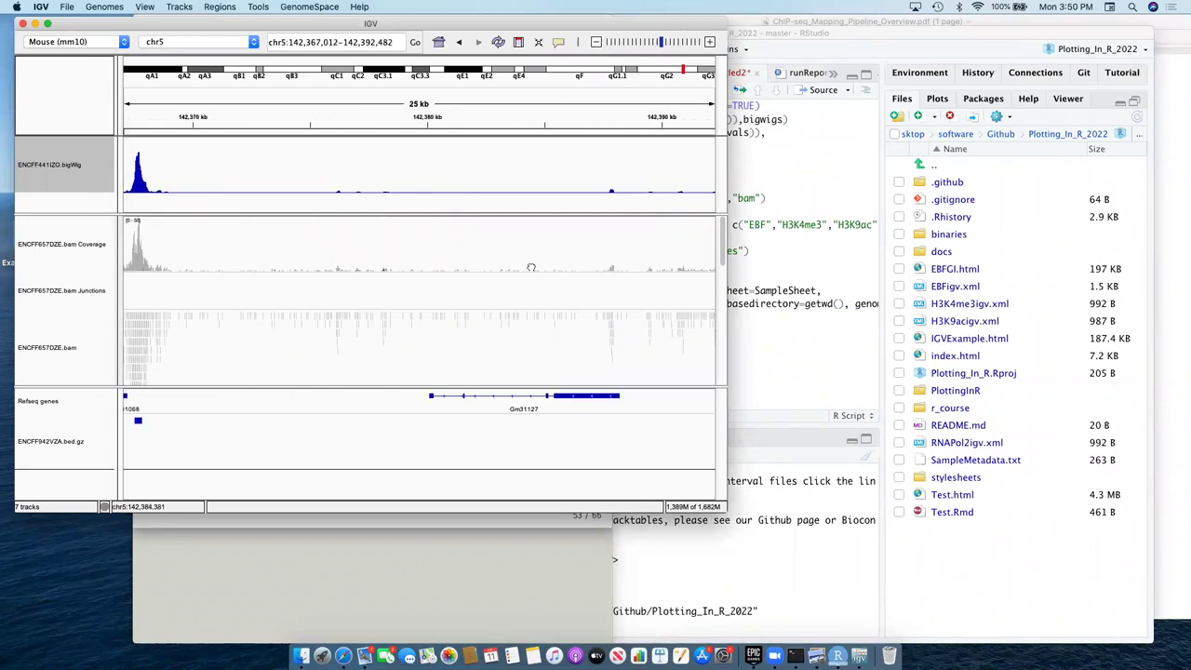
{"action": "scroll", "coordinate": [256, 268], "scroll_direction": "right", "scroll_amount": 3}
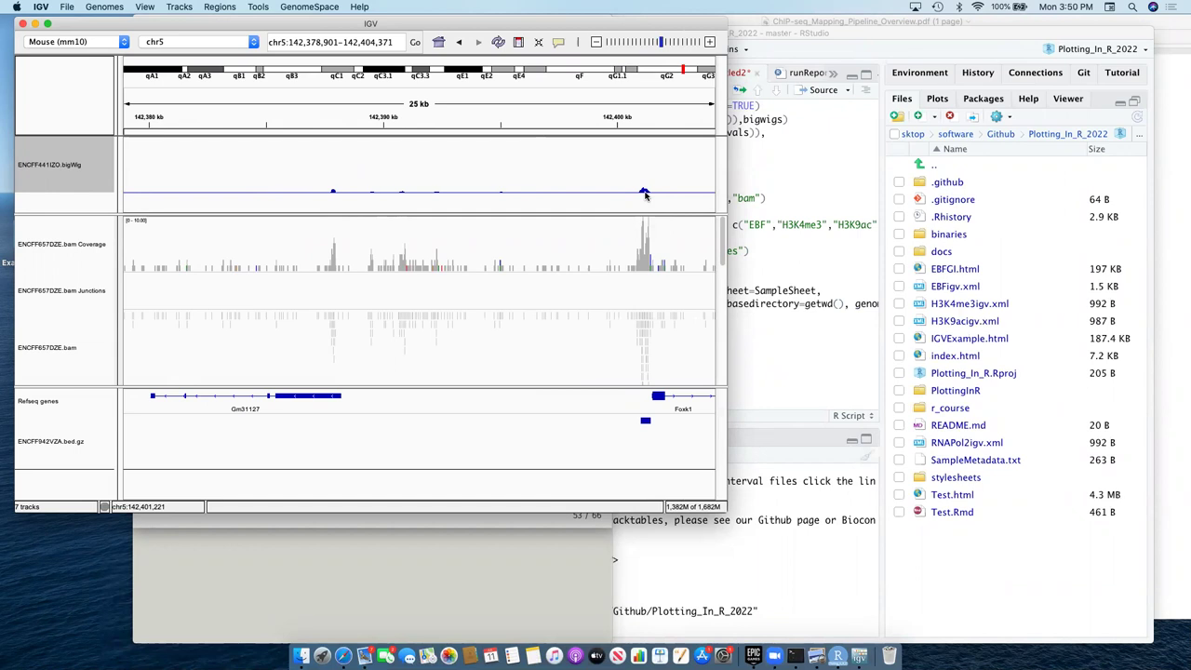
Switch back to the full-screen slides in Safari and view the slide on autoscaling to the visible signal maximum.
{"action": "left_click", "coordinate": [338, 617]}
{"action": "left_click", "coordinate": [169, 25]}
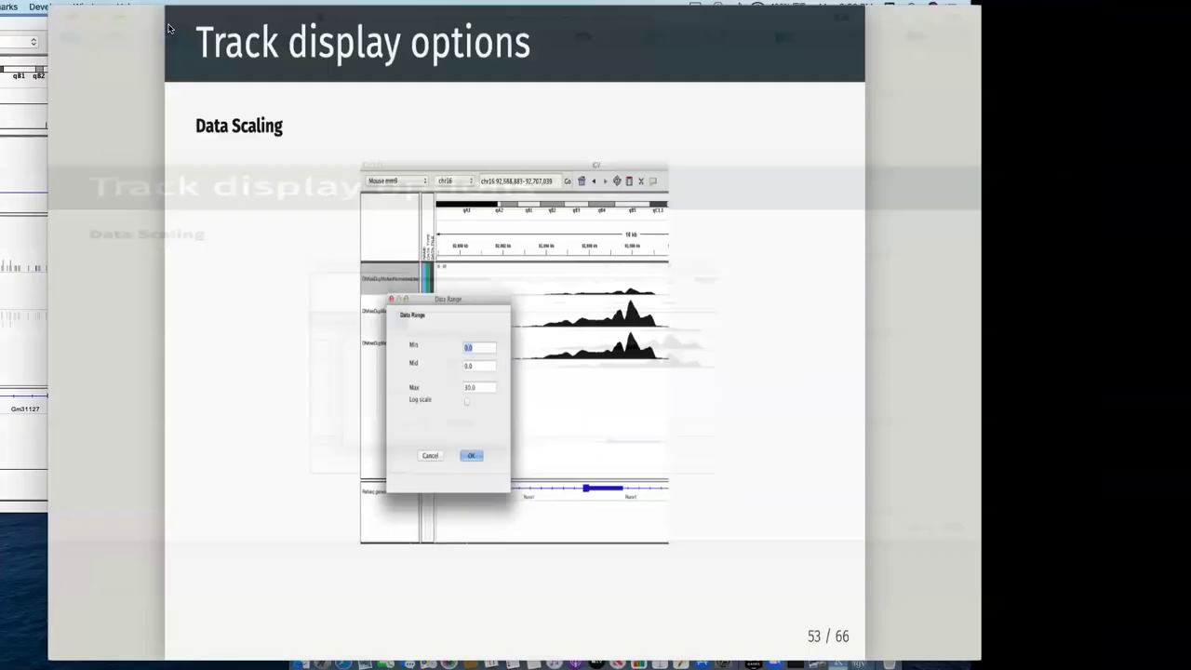
{"action": "key", "text": "Right"}
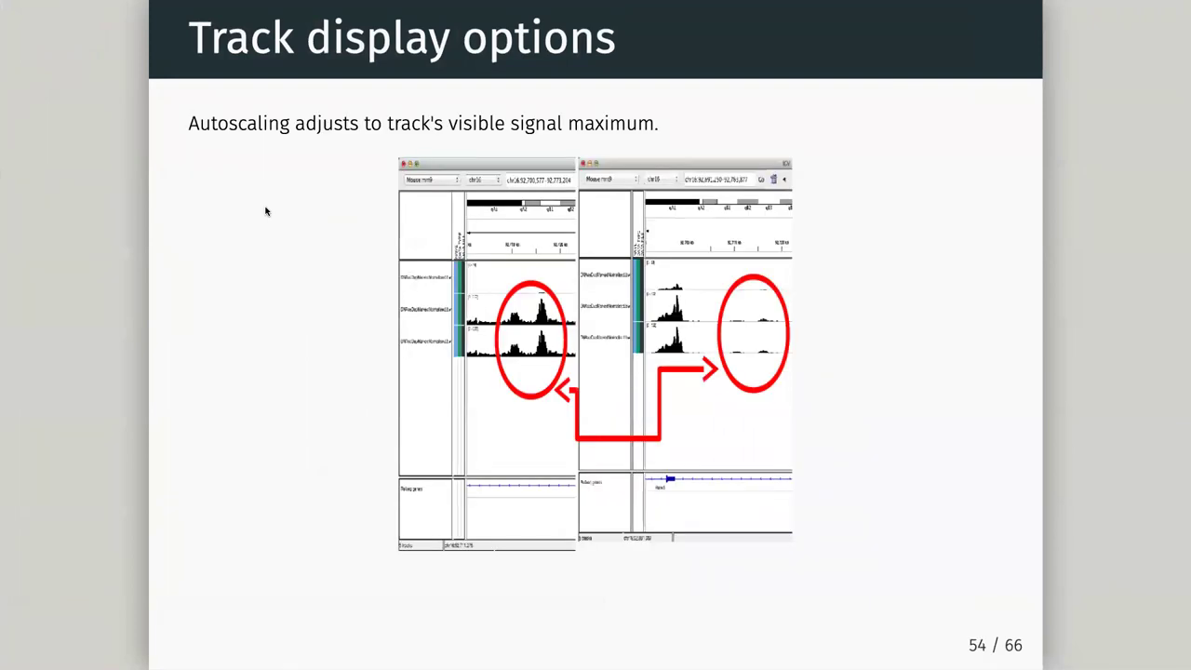
{"action": "mouse_move", "coordinate": [178, 3]}
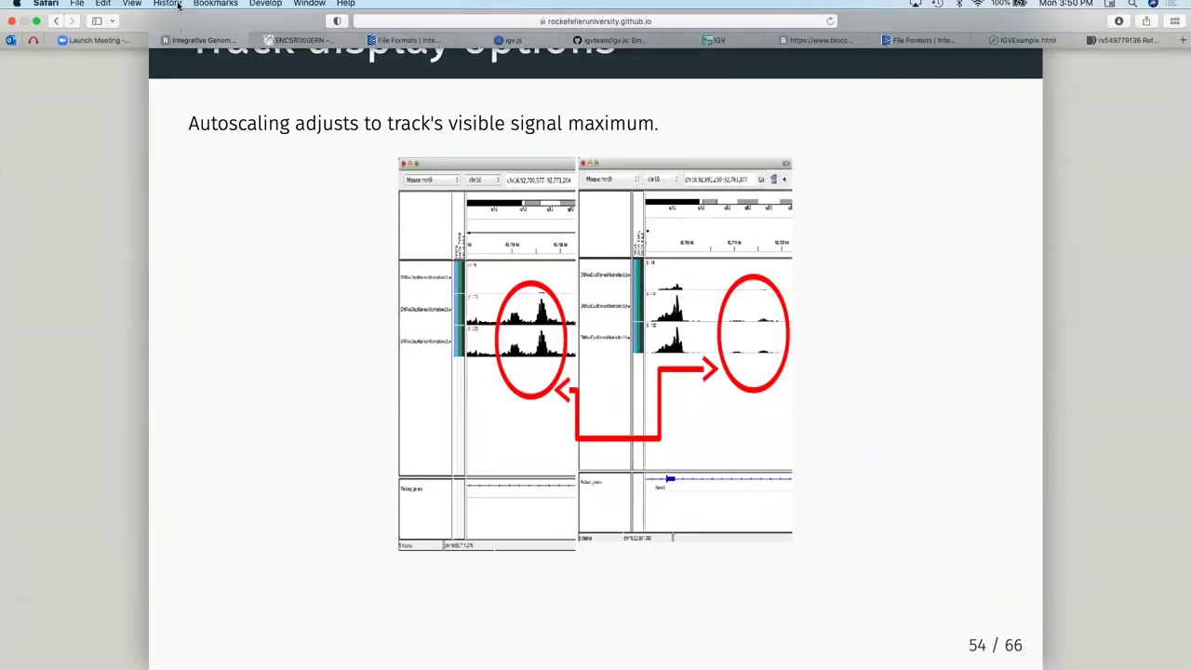